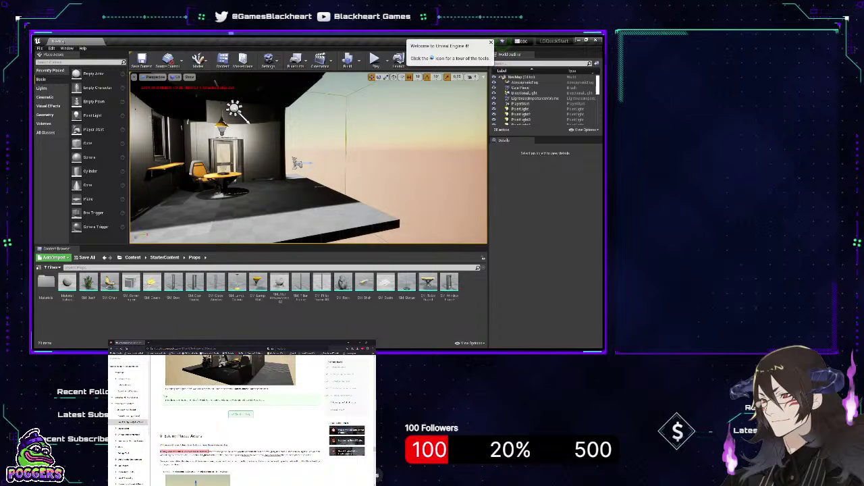
Place a basic Cube on the floor at the room's open side and scale it into a tall, thin post
scroll(408, 189, "down", 5)
mouse_move(341, 157)
right_mouse_down()
mouse_move(233, 157)
mouse_move(267, 162)
mouse_move(237, 165)
mouse_move(325, 161)
right_mouse_up()
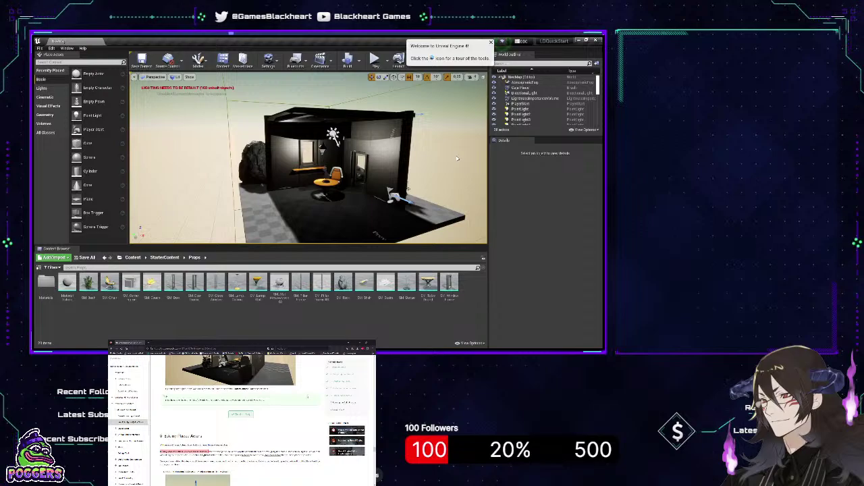
mouse_move(456, 159)
right_mouse_down()
mouse_move(483, 161)
mouse_move(468, 160)
right_mouse_up()
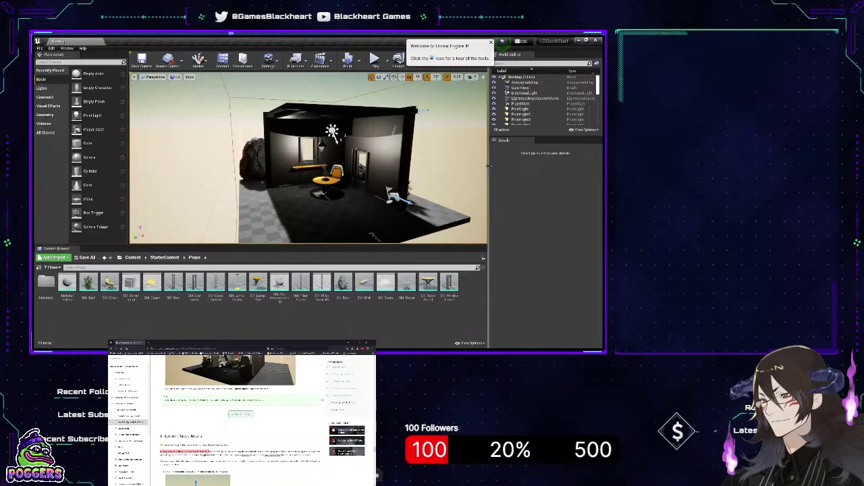
right_click_drag(378, 169, 325, 179)
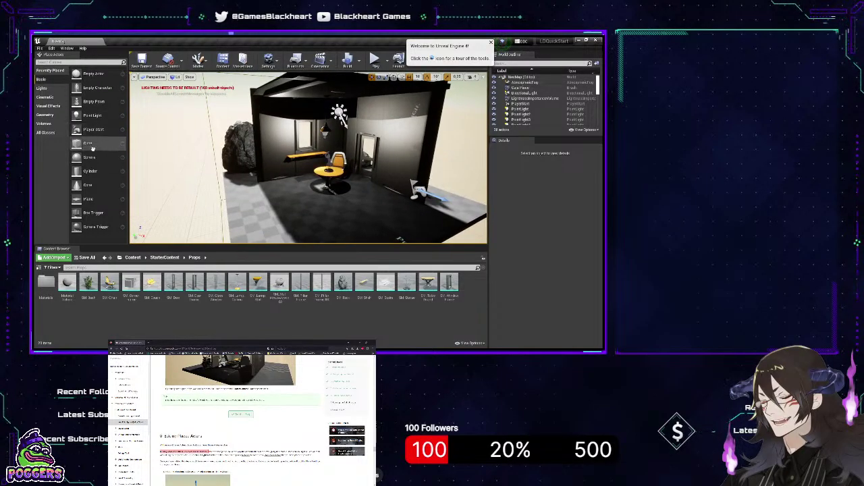
left_click_drag(81, 145, 262, 198)
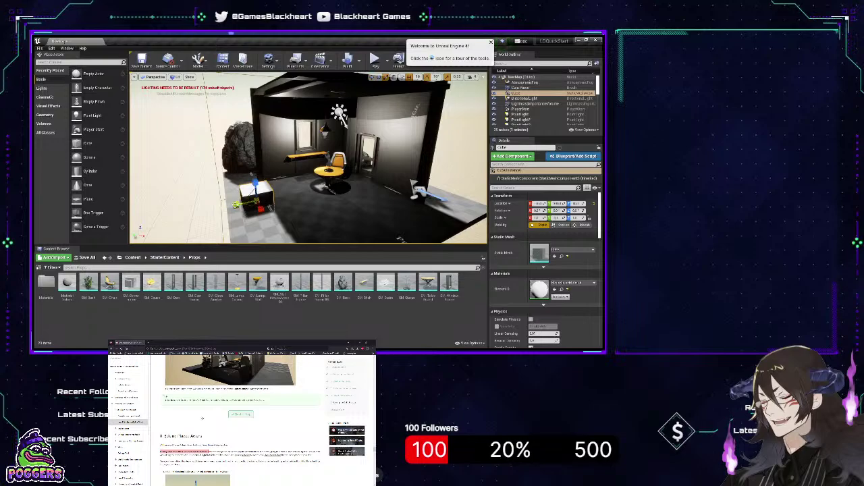
left_click_drag(238, 205, 255, 179)
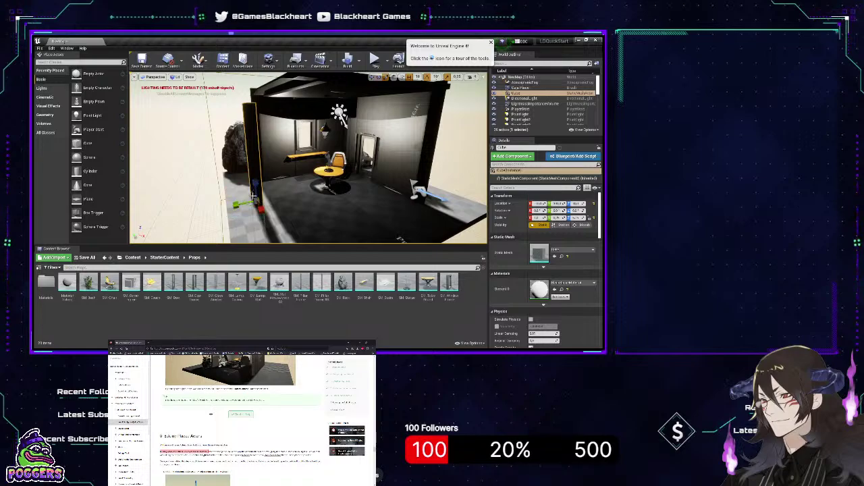
left_click_drag(255, 185, 256, 156)
Adjust the cube post's height and vertical position so that it spans from the floor to the roof
right_click_drag(257, 156, 257, 156)
left_click(258, 156)
scroll(257, 156, "down", 4)
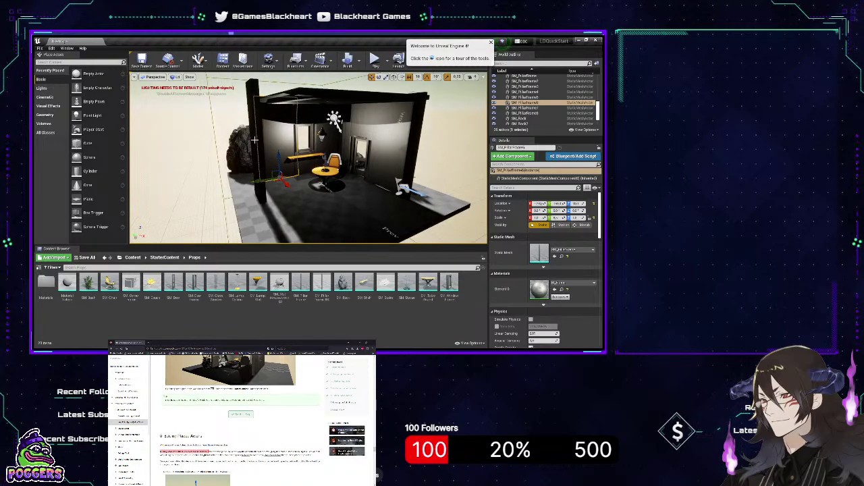
key("e")
key("w")
left_click(255, 154)
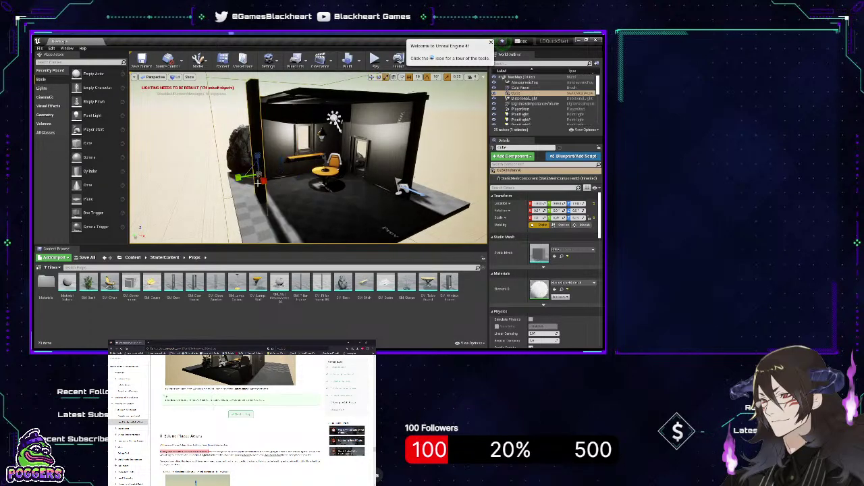
left_click_drag(256, 155, 257, 194)
key("w")
left_click_drag(257, 154, 255, 125)
key("e")
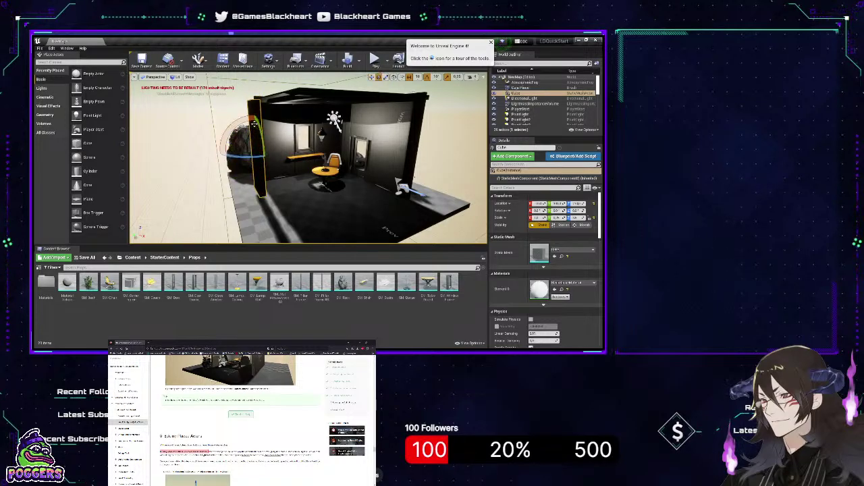
key("w")
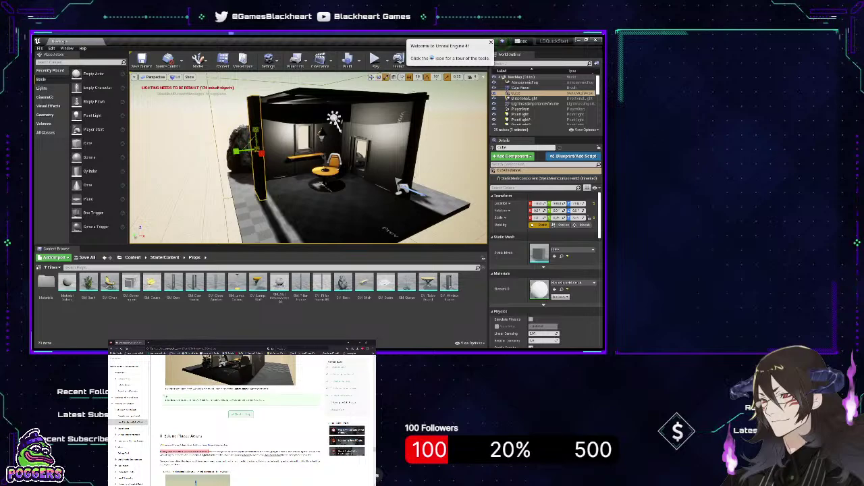
left_click_drag(255, 129, 255, 124)
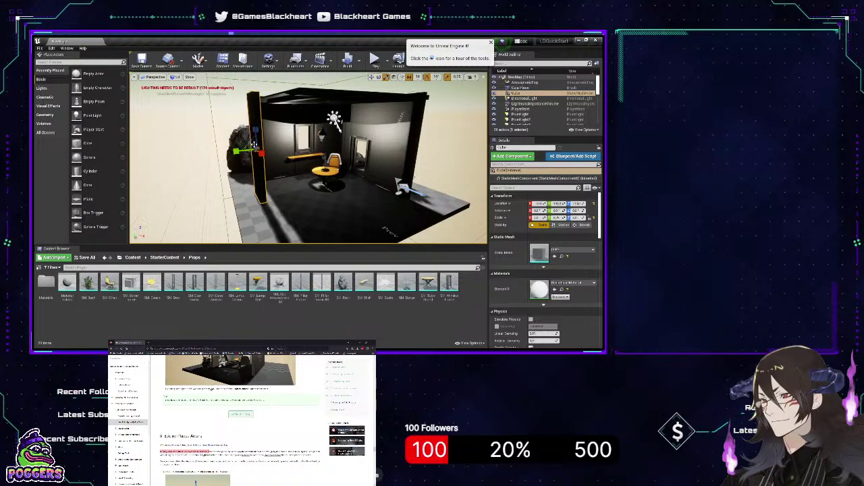
Try stretching the cube post into a wide side wall along the floor's edge, and undo the stretch
left_click_drag(241, 150, 289, 162)
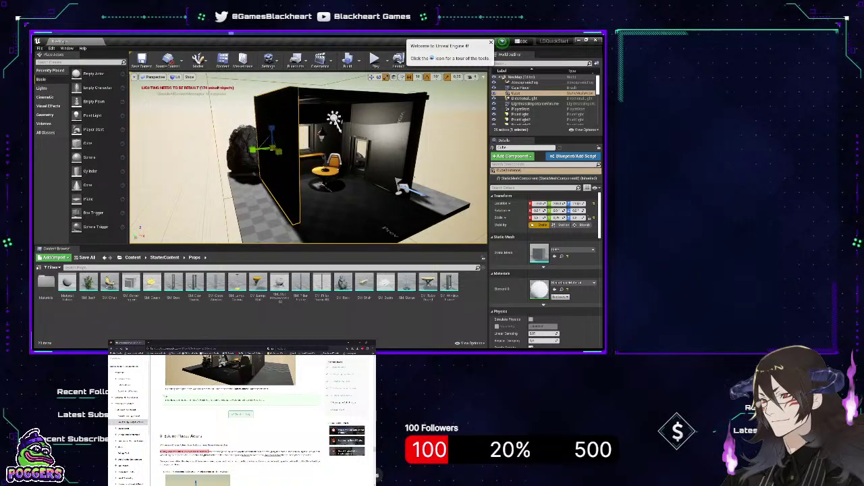
left_click(43, 88)
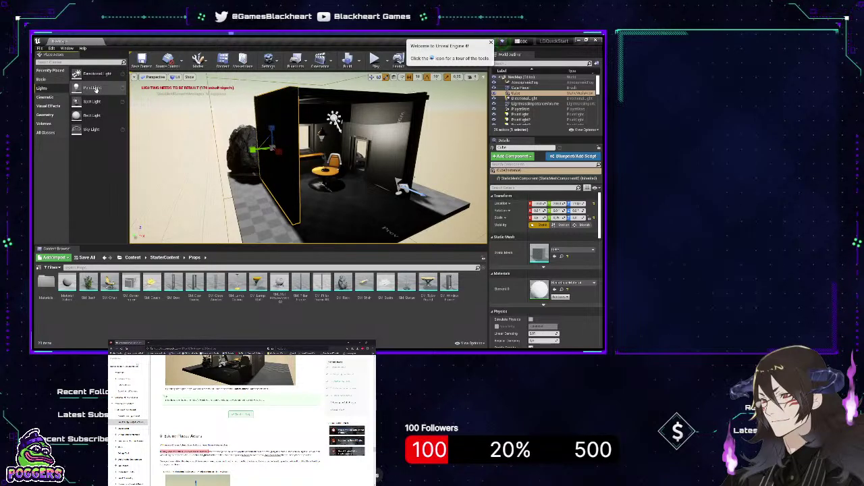
left_click(44, 115)
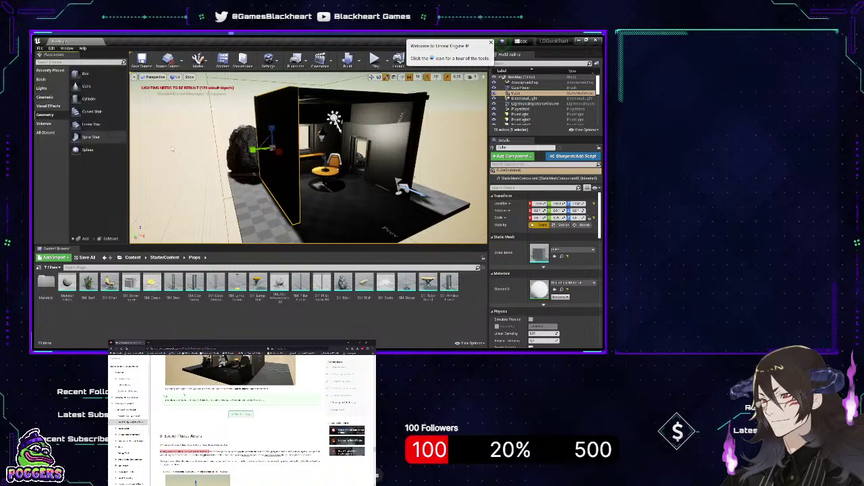
right_click_drag(270, 162, 223, 162)
right_click_drag(445, 175, 394, 176)
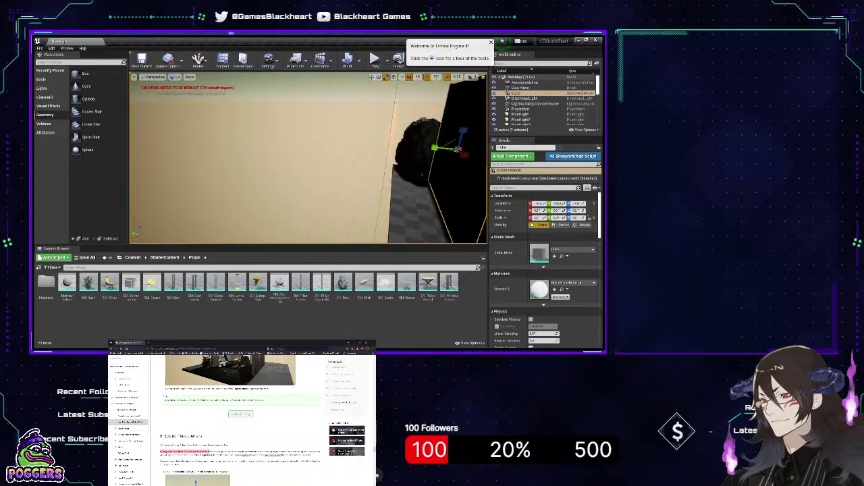
right_click_drag(455, 206, 486, 206)
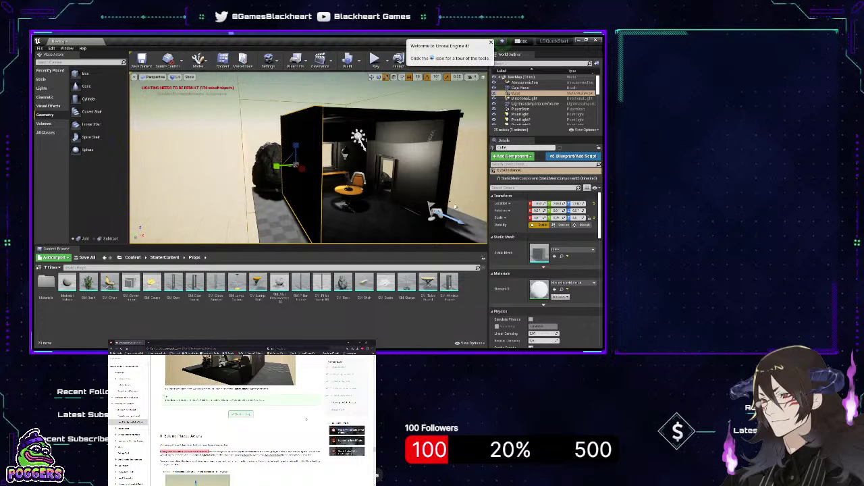
right_click_drag(454, 206, 439, 186)
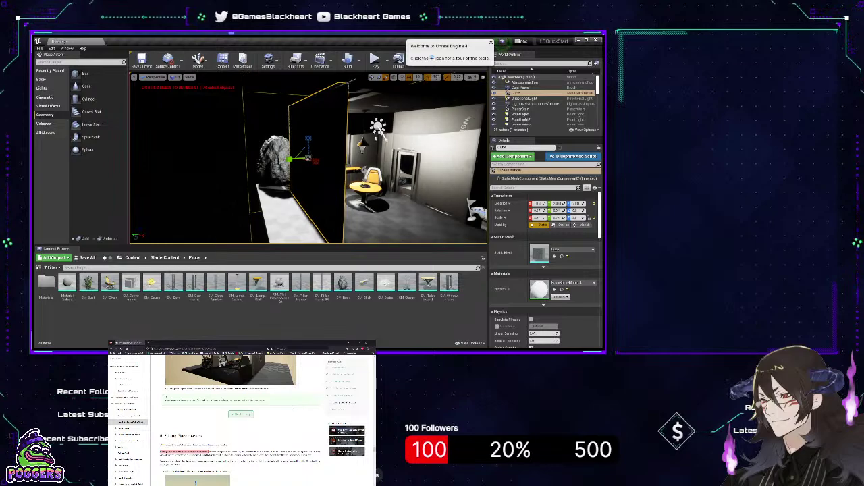
key("ctrl+z")
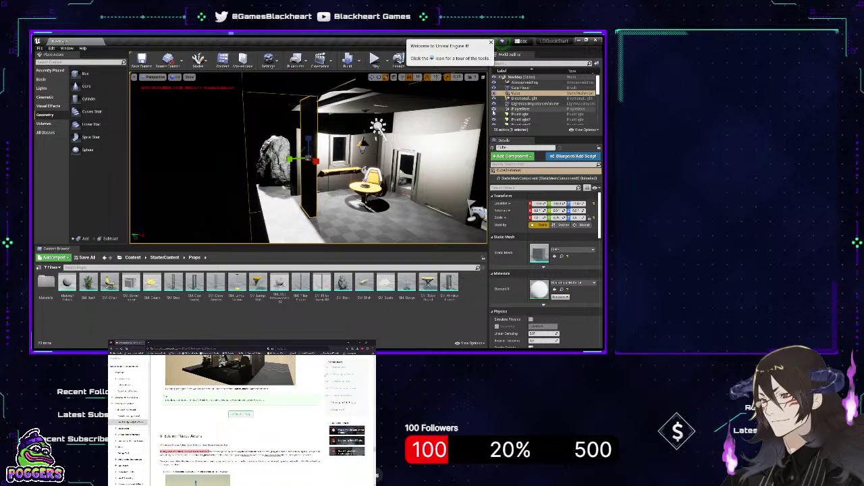
Reselect the cube post at the room's open side and delete it
scroll(495, 101, "down", 3)
scroll(495, 108, "up", 3)
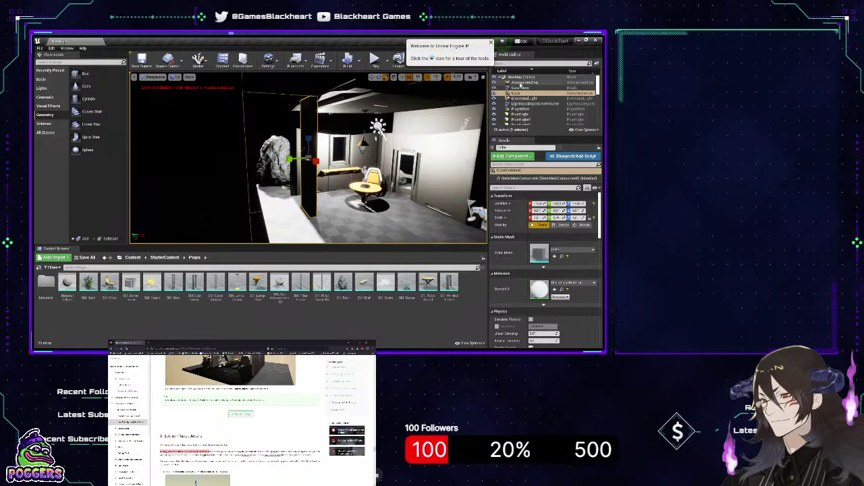
left_click(520, 81)
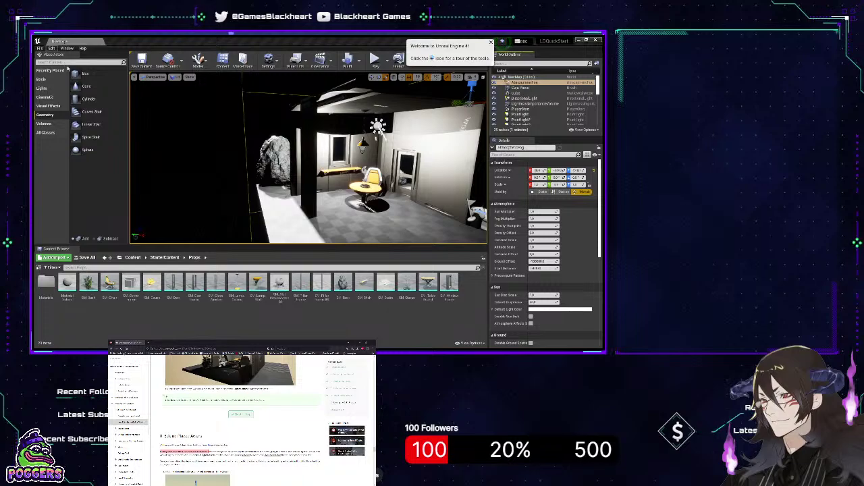
left_click(306, 163)
key("f")
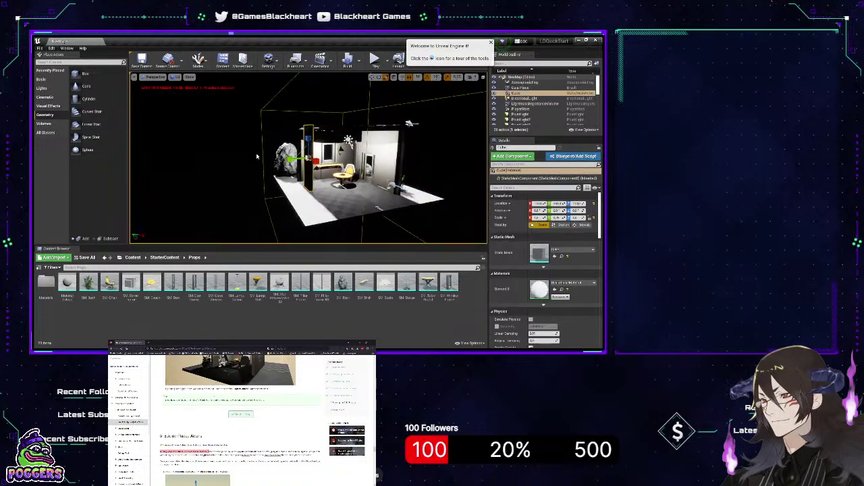
mouse_move(308, 162)
right_mouse_down()
mouse_move(287, 169)
mouse_move(309, 162)
mouse_move(297, 165)
right_mouse_up()
key("w")
key("a")
key("d")
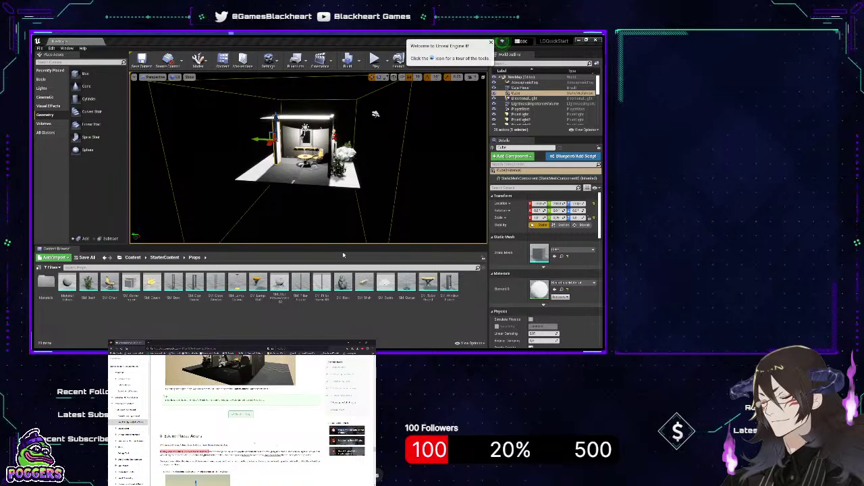
key("Delete")
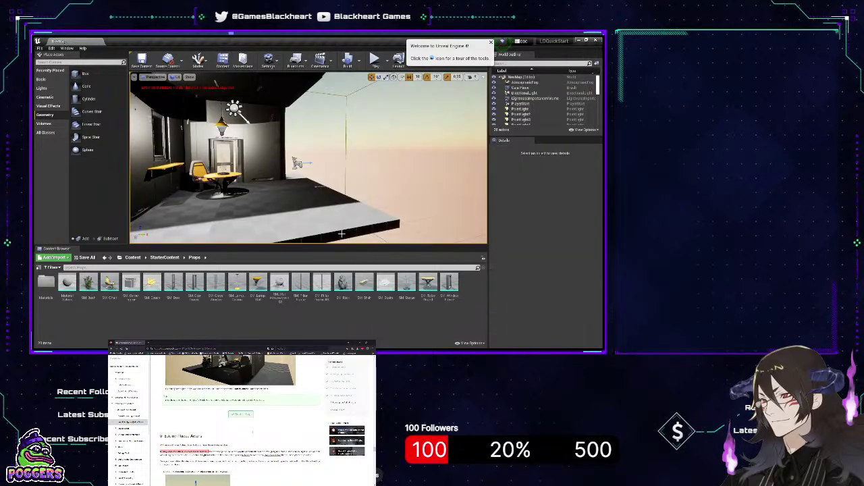
Try using a Box geometry brush at the room's open side, and delete the placed brush
mouse_move(308, 157)
right_mouse_down()
mouse_move(230, 152)
mouse_move(311, 172)
mouse_move(297, 158)
mouse_move(320, 155)
mouse_move(301, 158)
right_mouse_up()
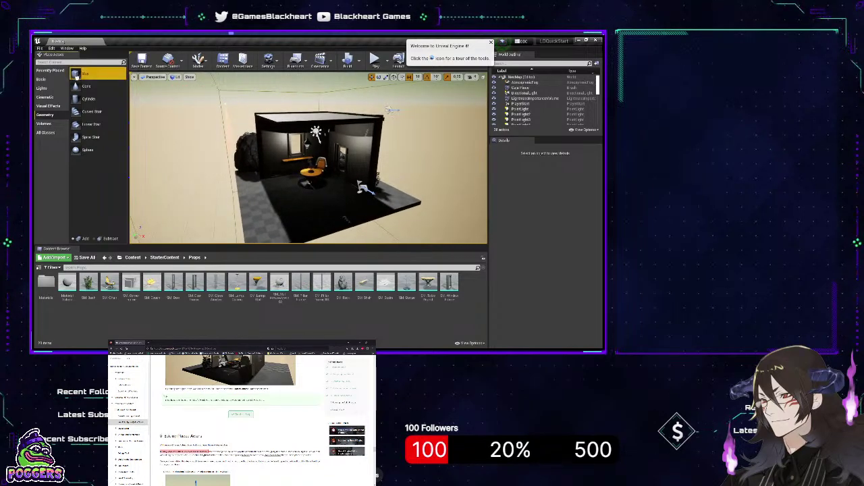
mouse_move(85, 73)
left_mouse_down()
mouse_move(233, 108)
mouse_move(235, 177)
mouse_move(265, 203)
left_mouse_up()
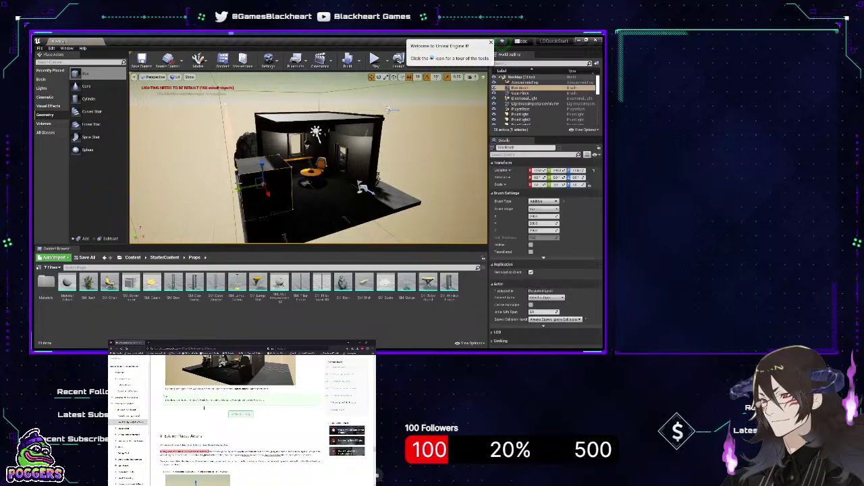
key("Delete")
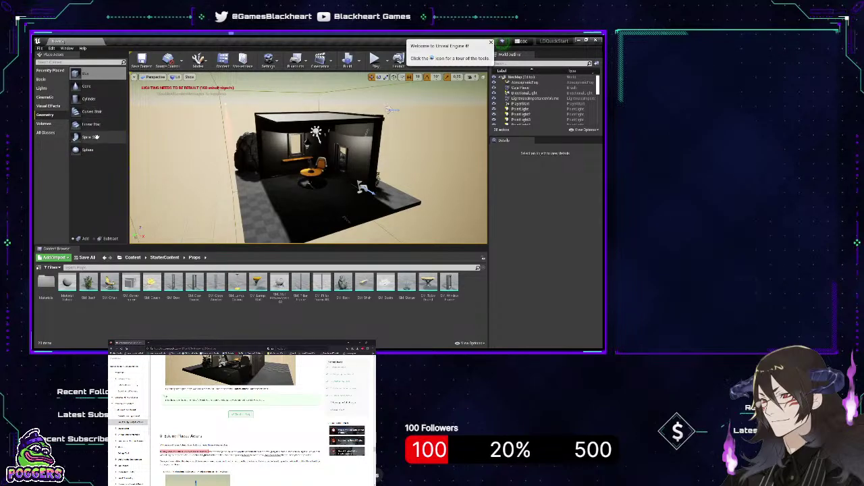
mouse_move(85, 73)
left_mouse_down()
mouse_move(268, 201)
mouse_move(249, 192)
left_mouse_up()
key("e")
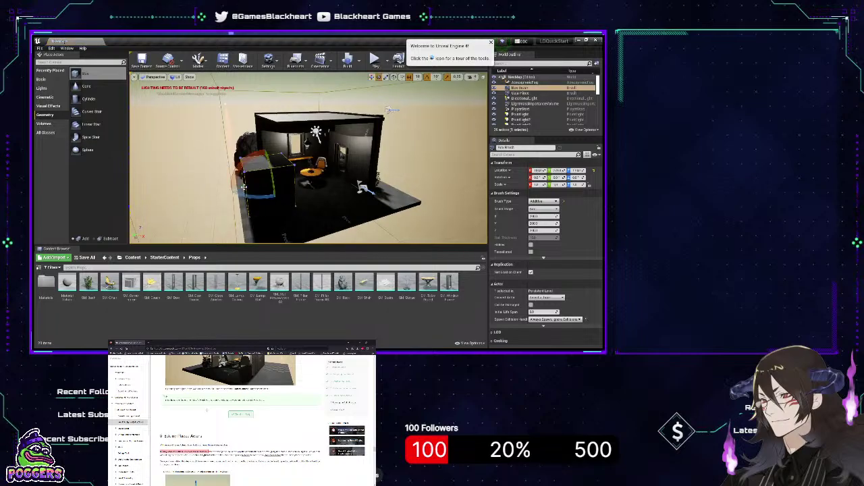
key("w")
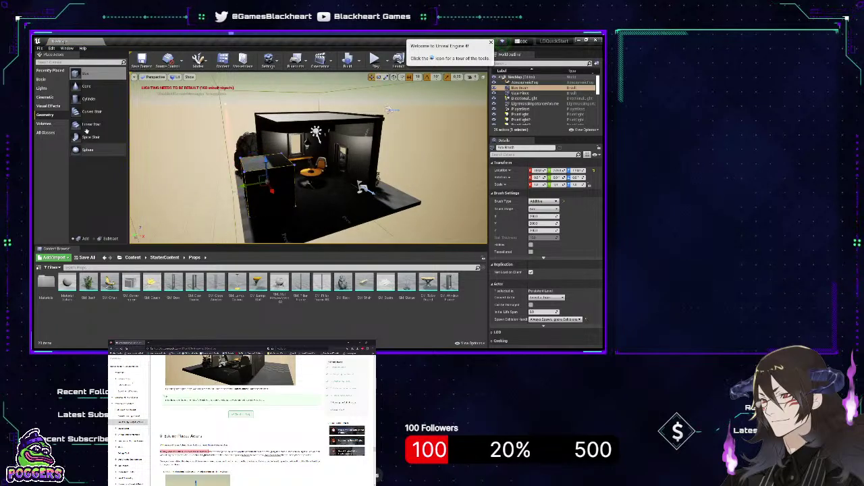
left_click(42, 107)
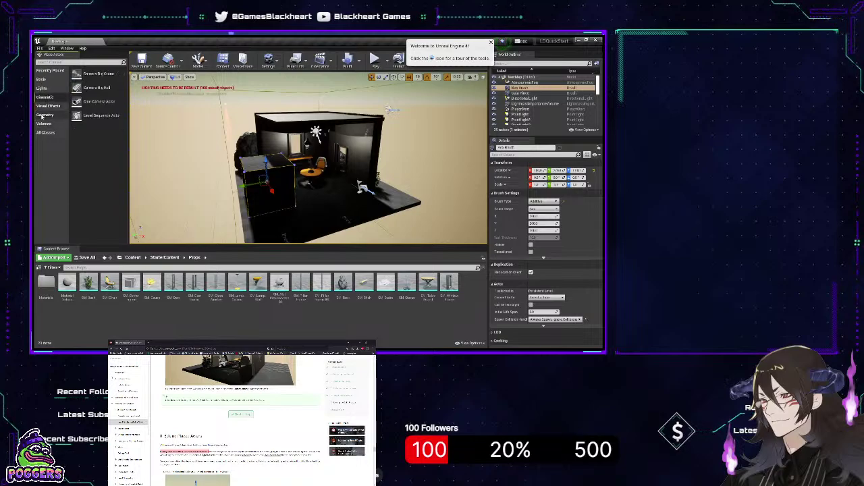
left_click(44, 115)
left_click(47, 132)
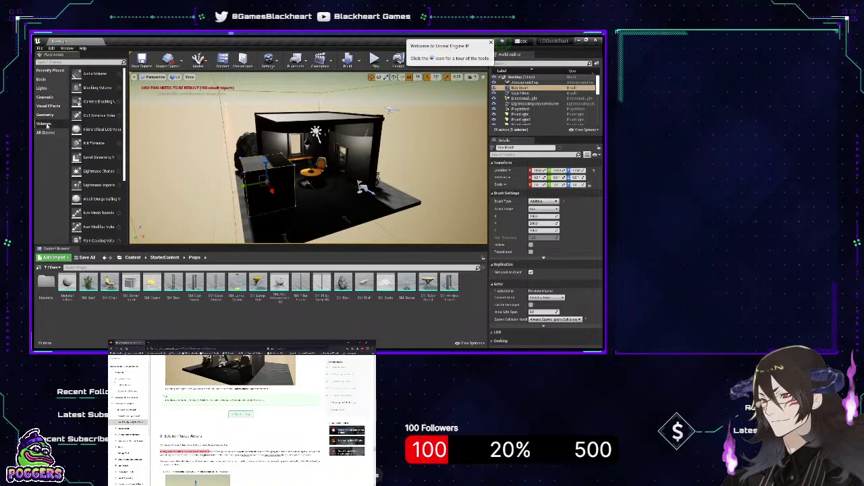
left_click(42, 87)
left_click(52, 79)
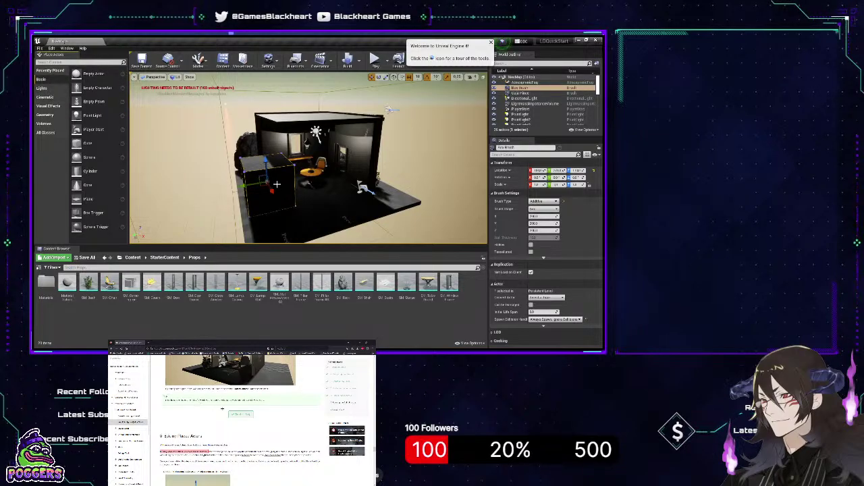
key("Delete")
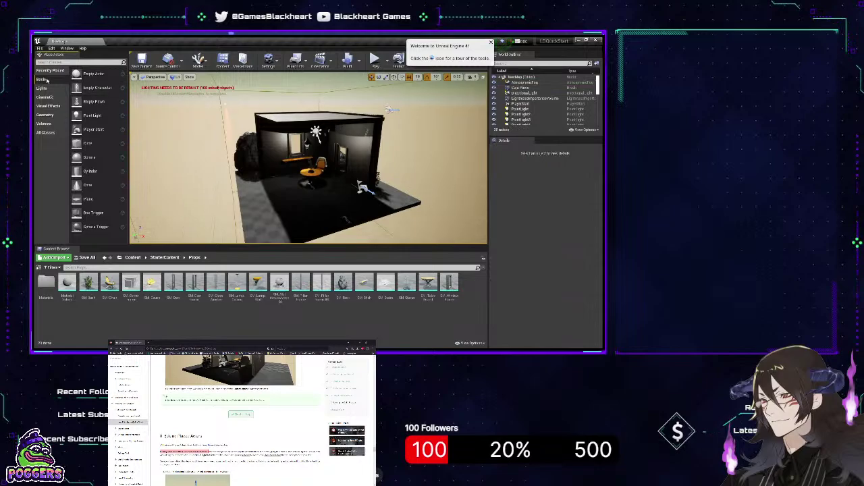
Place a basic Cube at the room's open side and scale it into a thin, full-height wall panel along the edge
left_click_drag(87, 143, 263, 138)
key("w")
key("r")
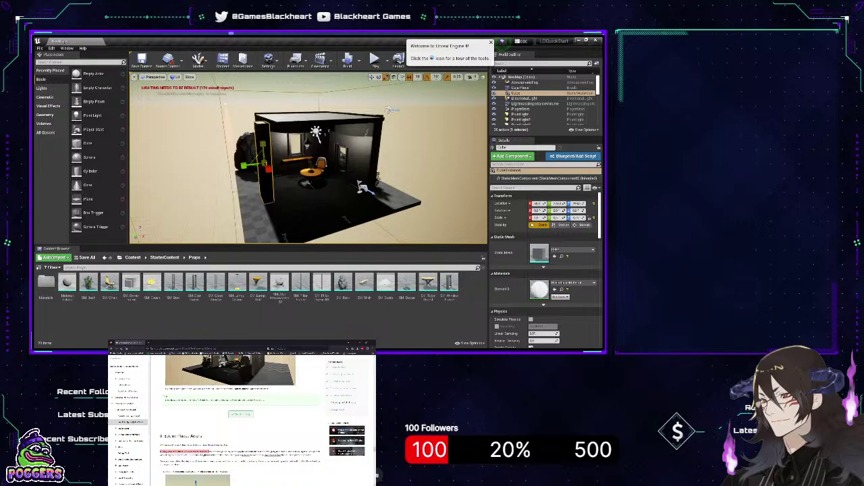
left_click_drag(268, 169, 246, 165)
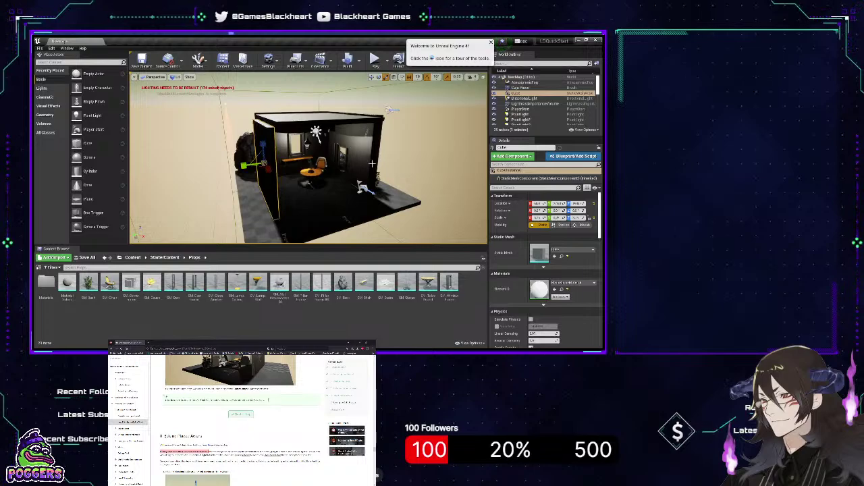
Inspect the new wall panel from outside and adjust it to close the gap below the roof
key("w")
right_click_drag(425, 180, 451, 184)
key("s")
key("a")
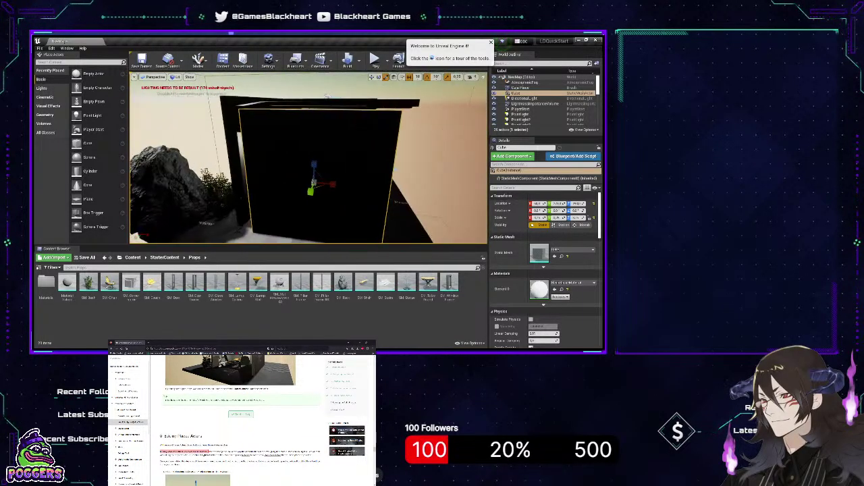
key("w")
left_click_drag(344, 182, 309, 150)
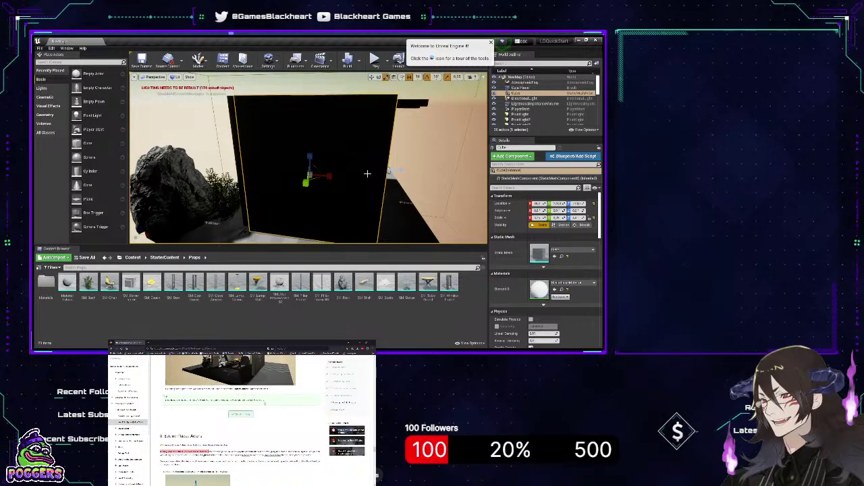
Duplicate the cube wall panel and move the copy across the room to the wall beside the doorway
mouse_move(389, 170)
right_mouse_down()
mouse_move(335, 174)
mouse_move(398, 172)
right_mouse_up()
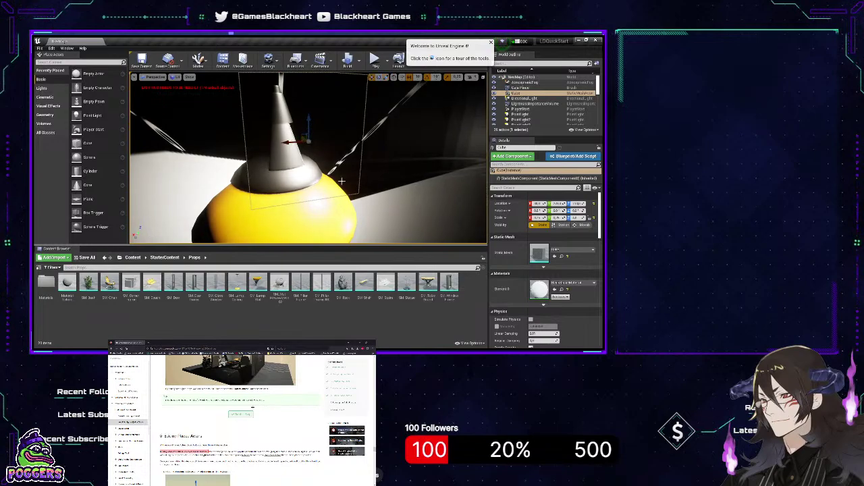
key("f")
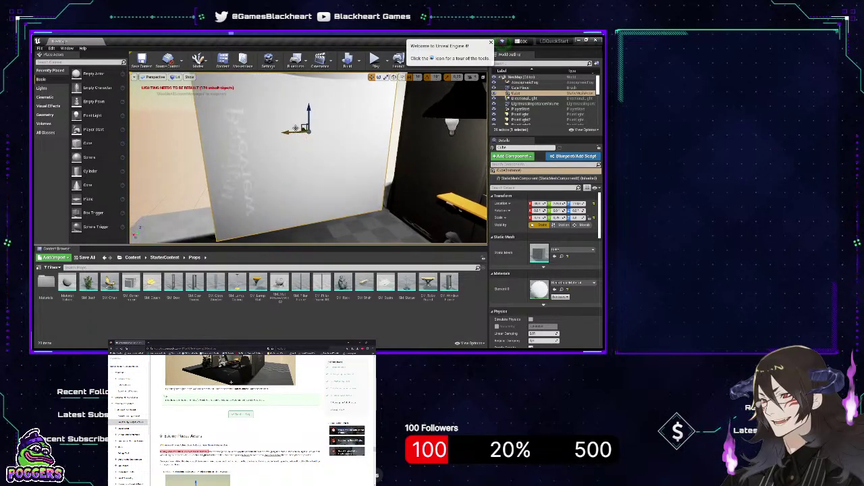
left_click_drag(337, 196, 400, 208, "alt")
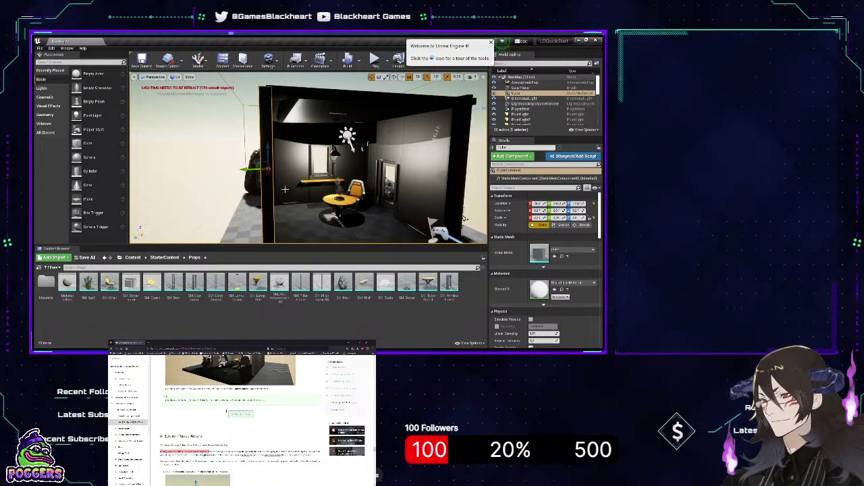
left_click_drag(251, 173, 465, 218, "alt")
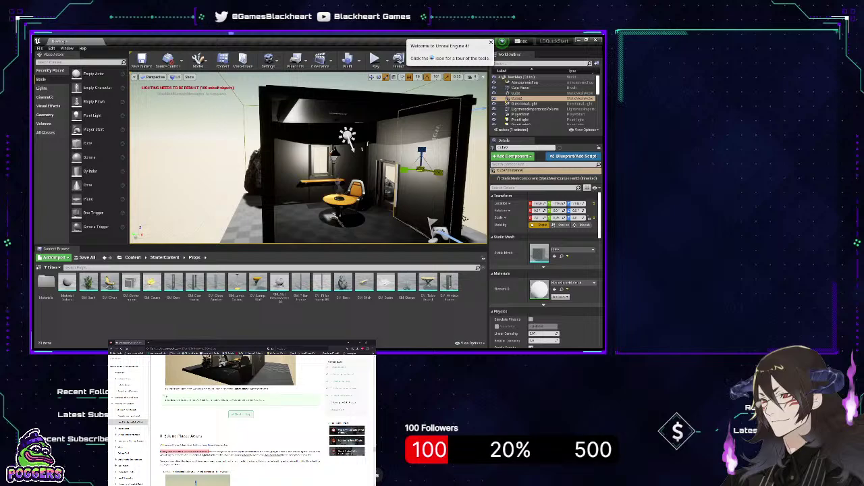
Delete the old pillar frame wall segment beside the doorway and shift the duplicated cube panel into its place
left_click(433, 223)
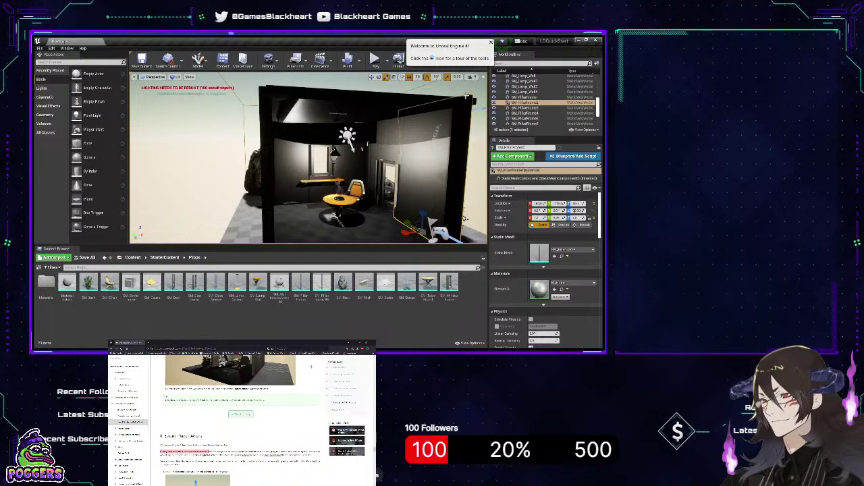
left_click(466, 97)
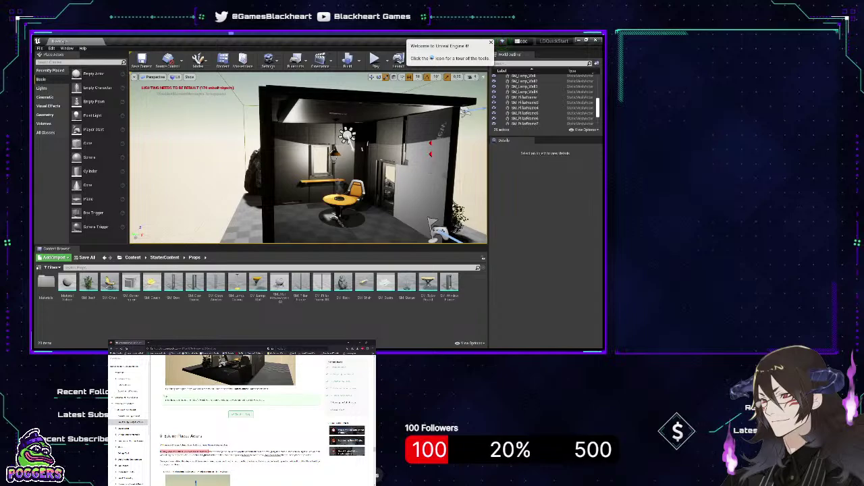
left_click(464, 110)
key("w")
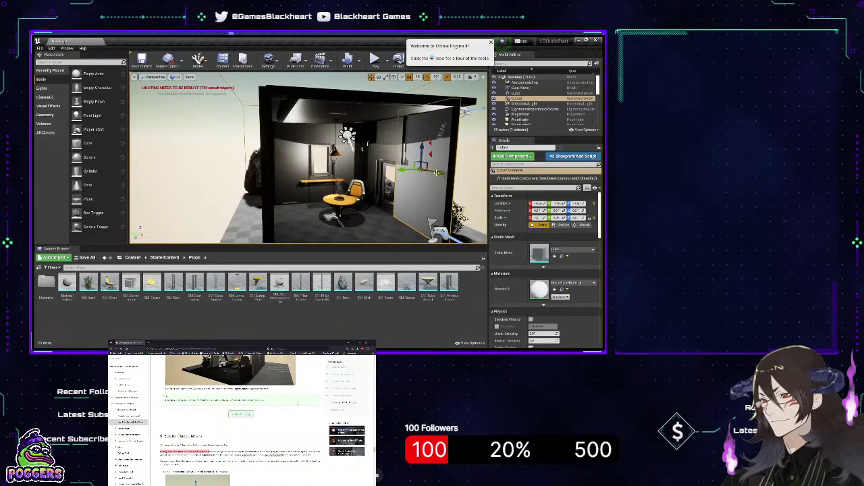
left_click_drag(438, 173, 443, 178)
Slide the duplicated panel along the exterior wall until its edge meets the door frame
right_click_drag(467, 187, 337, 190)
key("d")
key("a")
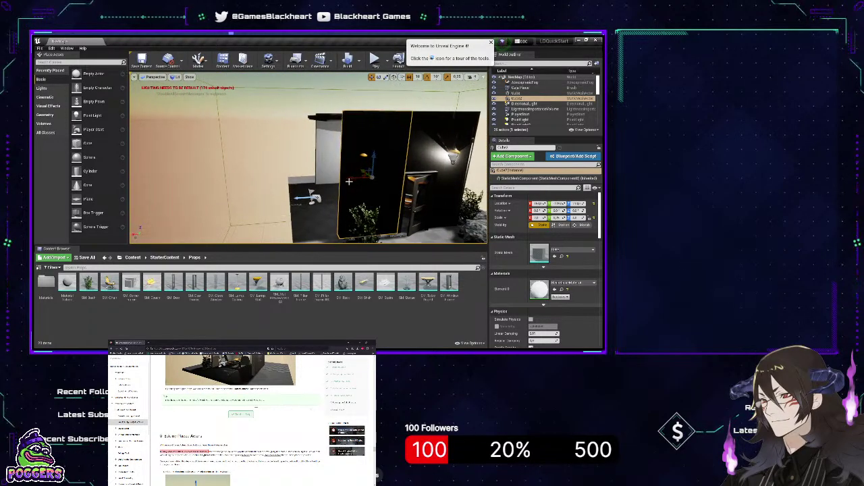
left_click_drag(351, 179, 330, 178)
key("space")
key("space")
key("d")
right_click_drag(476, 184, 442, 184)
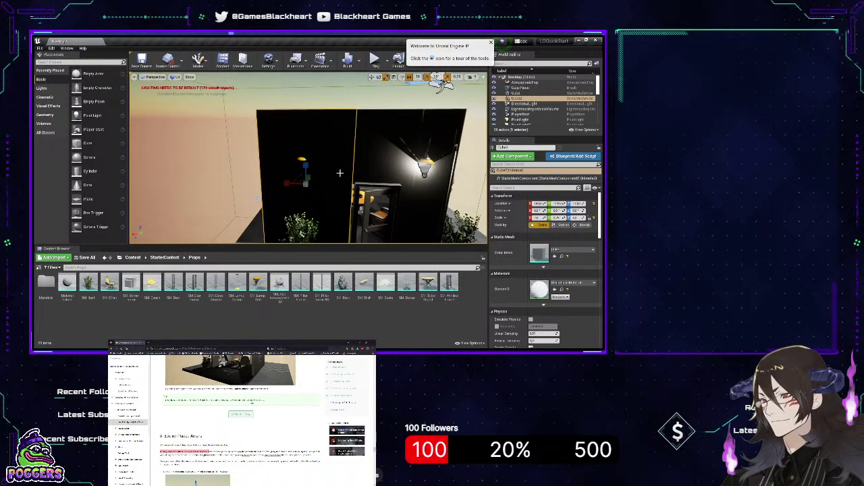
key("space")
left_click_drag(282, 183, 286, 182)
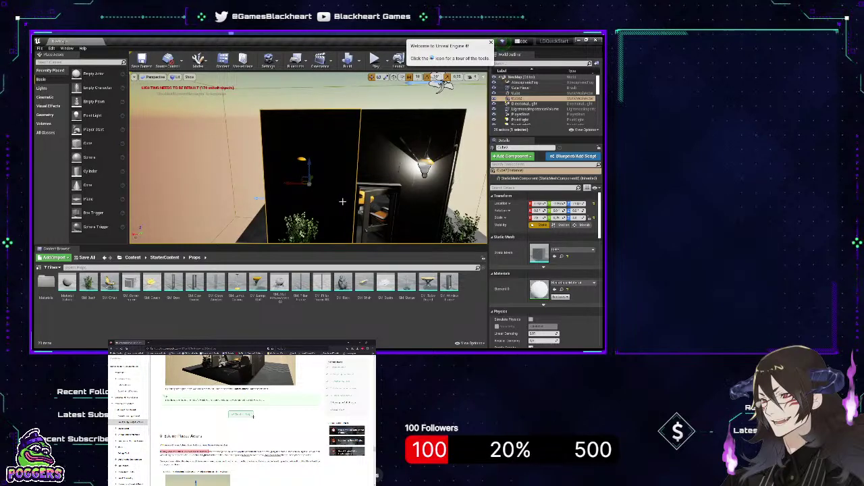
Replace the old pillar frame wall on the far side of the door with a duplicate of the cube panel
key("ctrl+w")
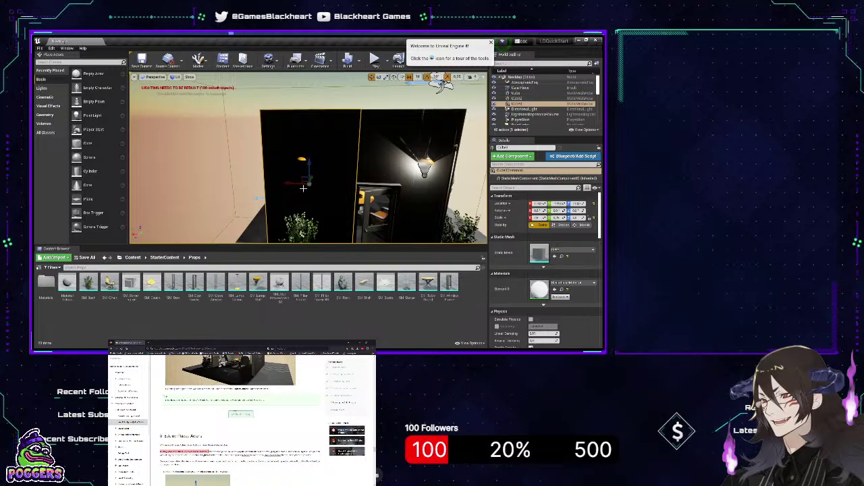
left_click_drag(290, 186, 316, 190)
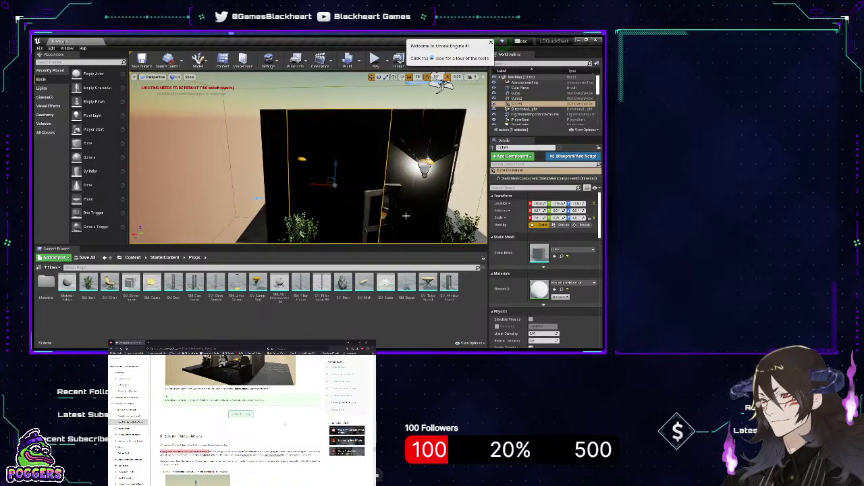
key("Delete")
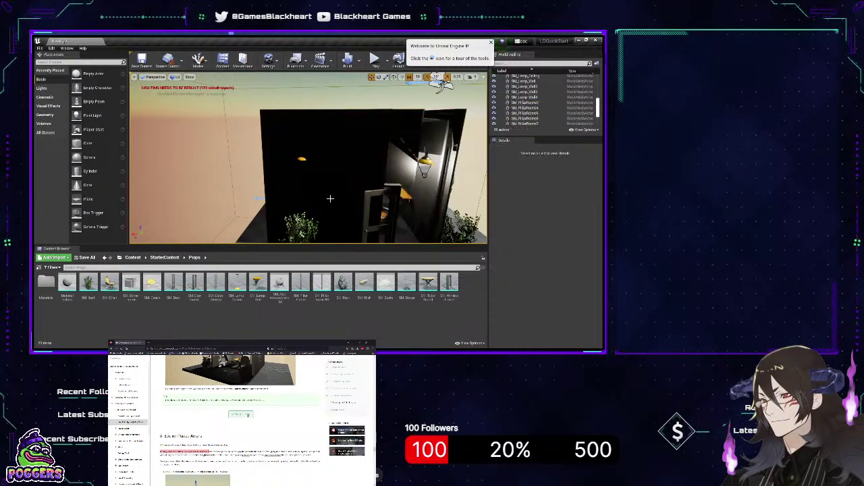
left_click(364, 177)
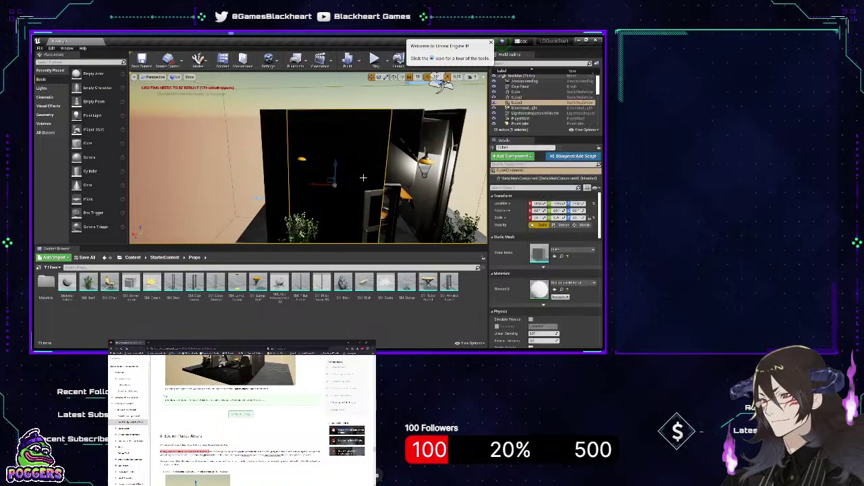
right_click_drag(309, 187, 311, 187)
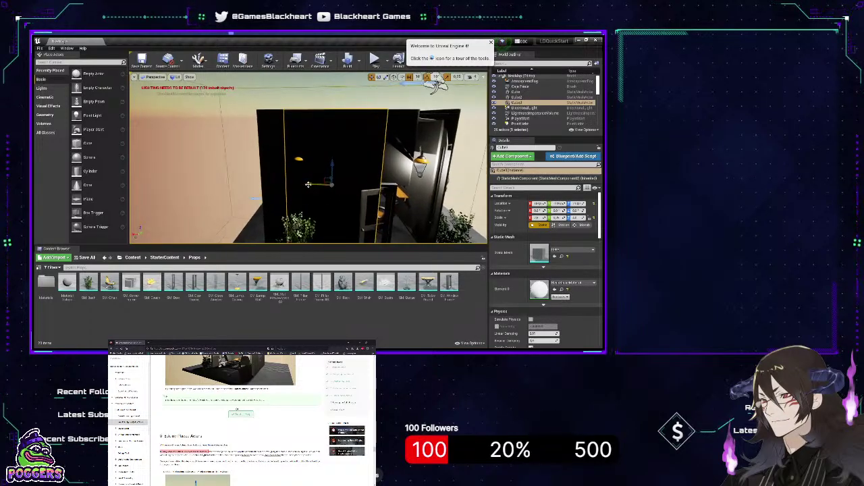
left_click_drag(309, 186, 398, 187)
key("w")
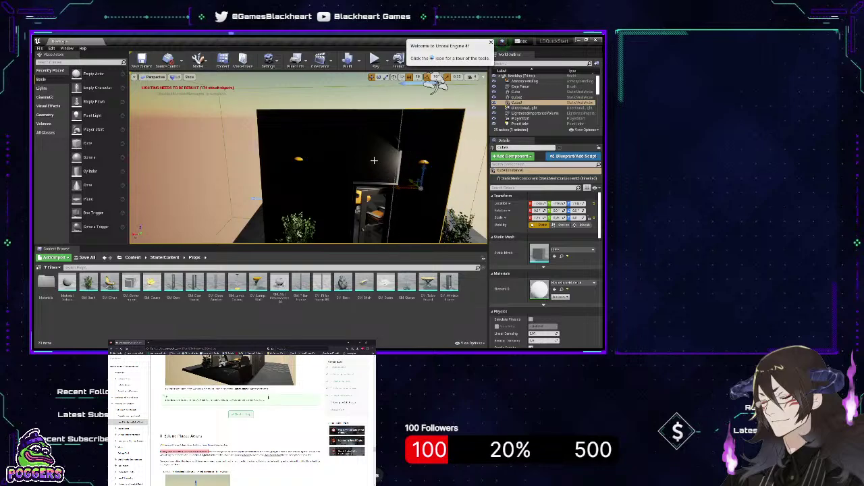
Delete the old pillar frame wall segment above the doorway between the two cube panels
left_click(373, 162)
left_click(428, 200)
left_click(376, 160)
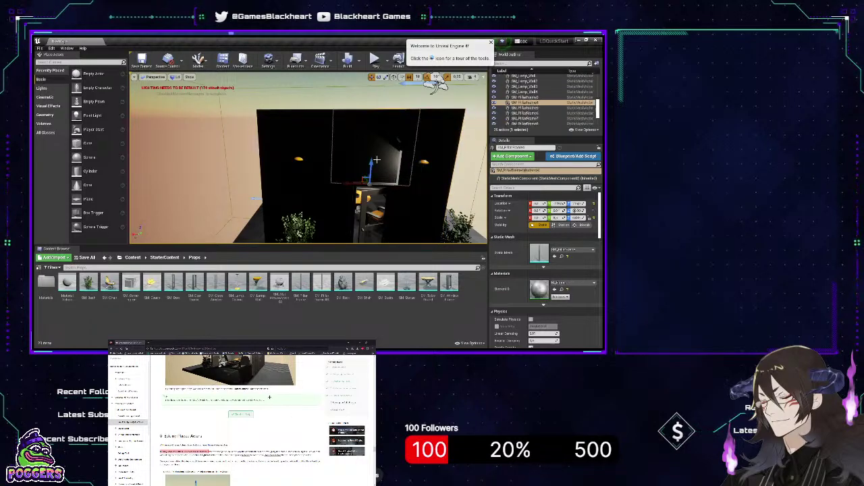
key("Delete")
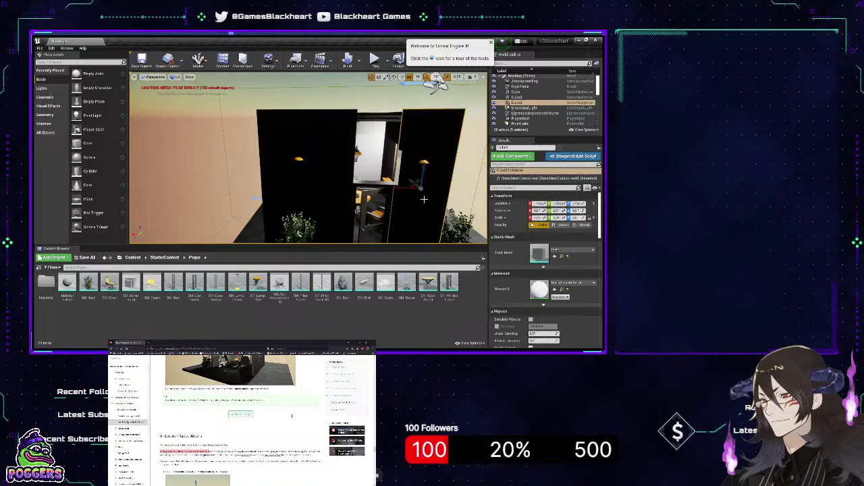
Duplicate the cube panel into the gap above the doorway and shorten it vertically so the door opening stays clear
key("ctrl+w")
left_click_drag(399, 184, 355, 186)
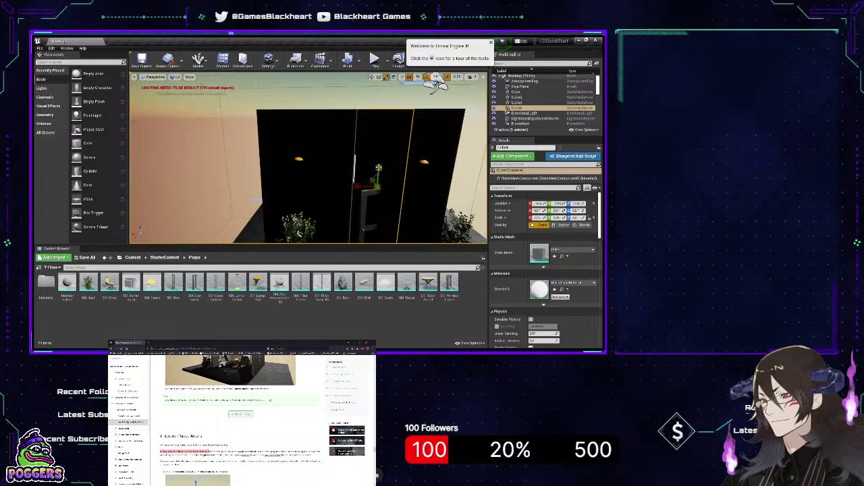
left_click_drag(379, 167, 382, 127)
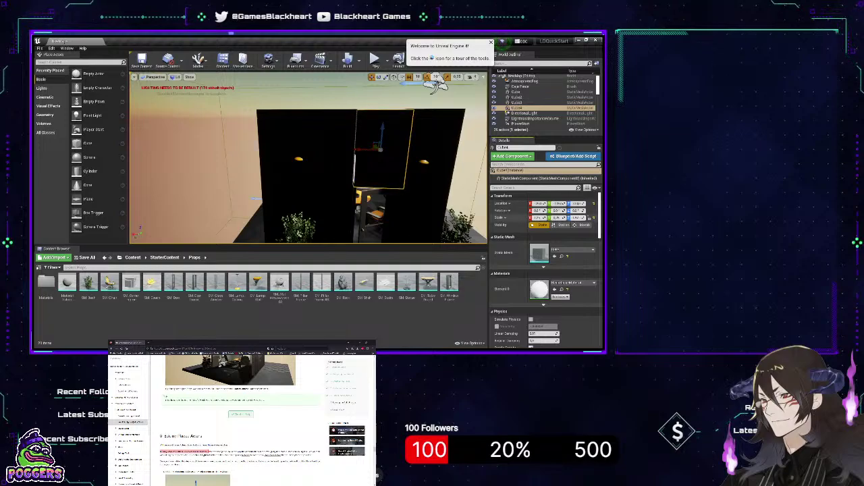
left_click_drag(578, 217, 579, 218)
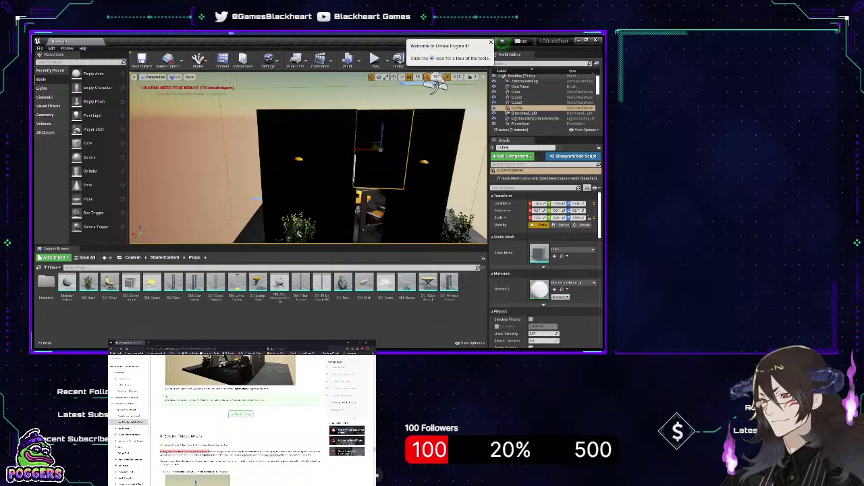
left_click_drag(578, 203, 580, 203)
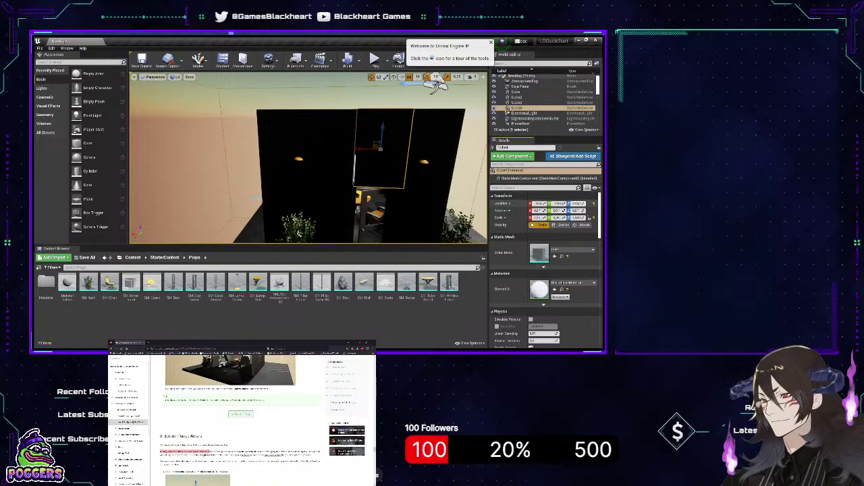
Shift the panel above the door sideways to close the side gap and raise it slightly
right_click_drag(436, 85, 412, 81)
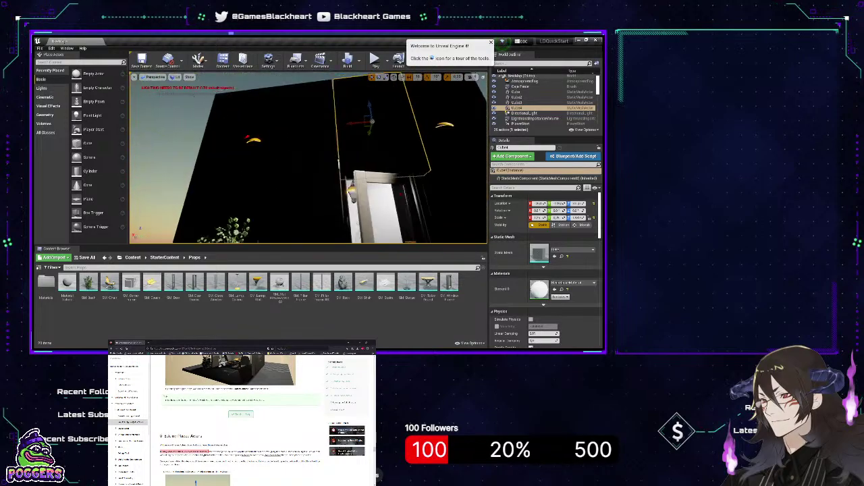
right_click_drag(365, 123, 365, 123)
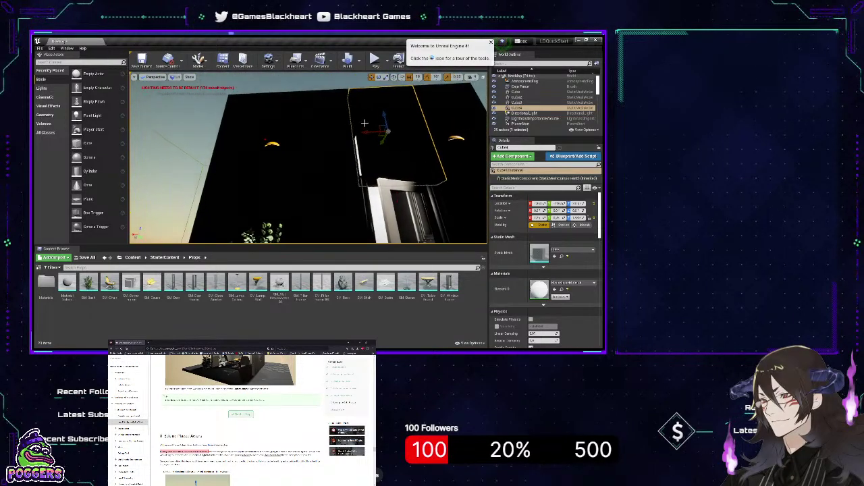
left_click_drag(364, 132, 362, 132)
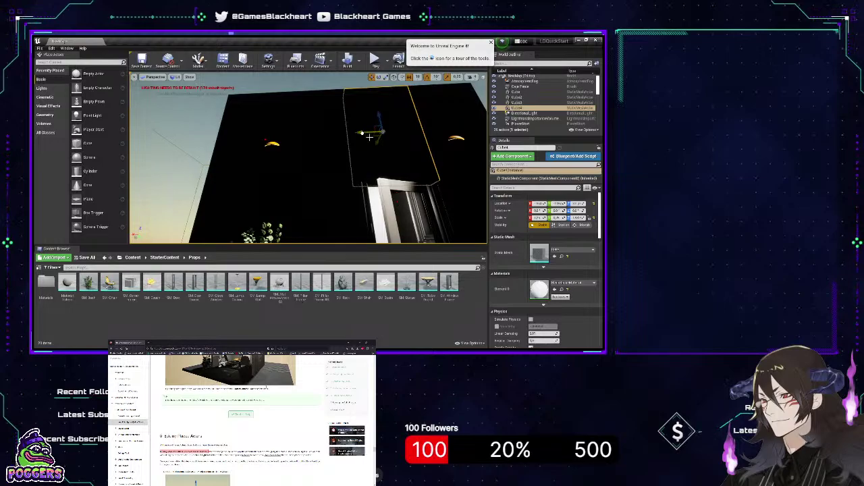
right_click_drag(464, 199, 473, 236)
right_click_drag(343, 124, 342, 125)
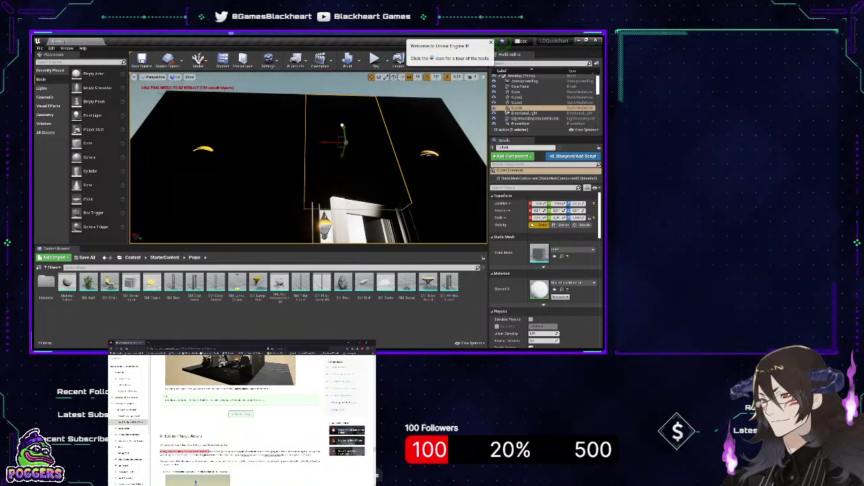
left_click_drag(342, 125, 342, 123)
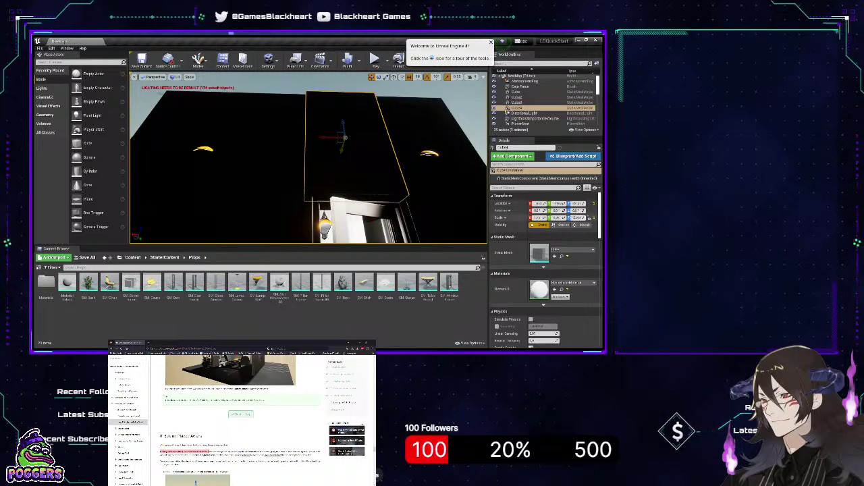
Reduce the vertical scale of the panel above the door to lift its lower edge
left_click_drag(579, 217, 569, 217)
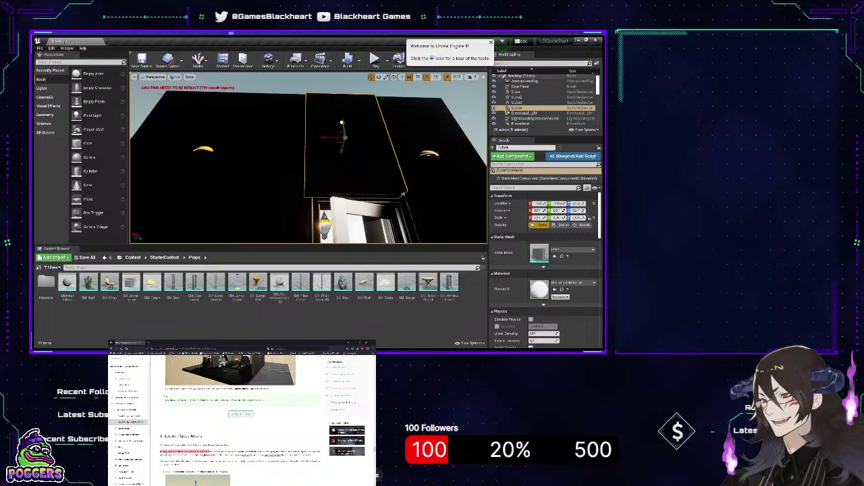
left_click_drag(341, 123, 341, 121)
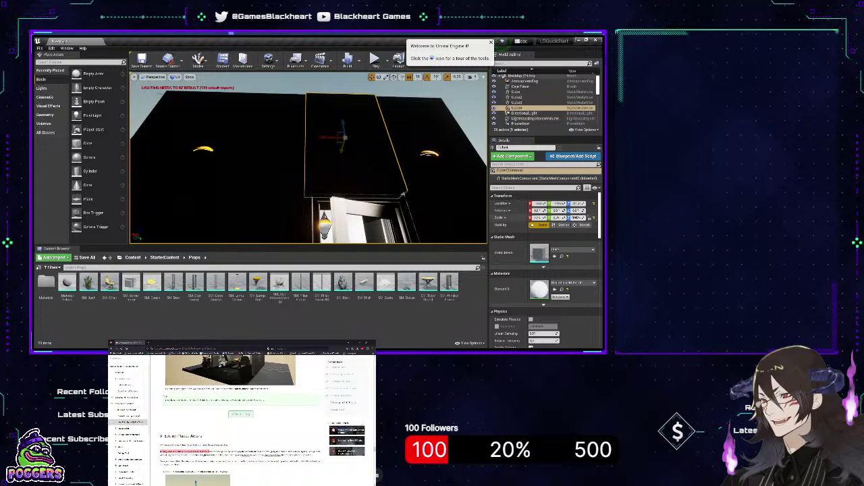
left_click_drag(578, 217, 570, 218)
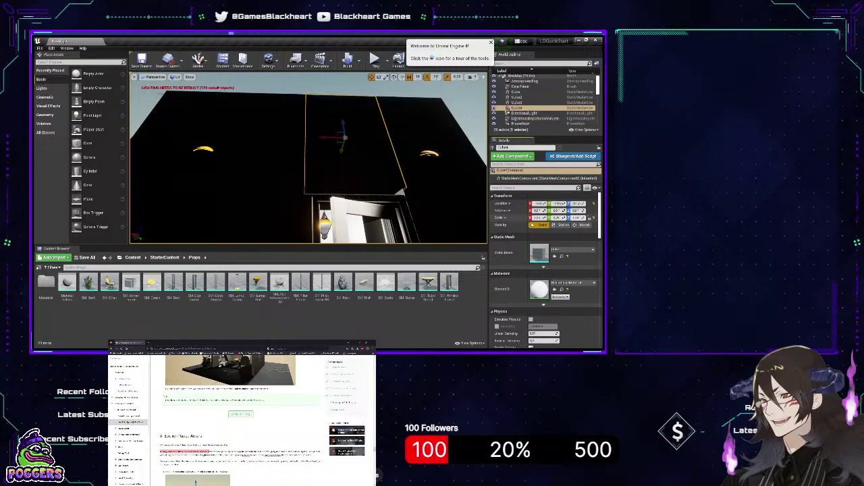
Fine-tune the height and vertical scale of the panel above the door so its top lines up with the neighbouring wall panels
mouse_move(417, 154)
right_mouse_down()
mouse_move(417, 203)
mouse_move(416, 108)
mouse_move(426, 175)
mouse_move(408, 166)
right_mouse_up()
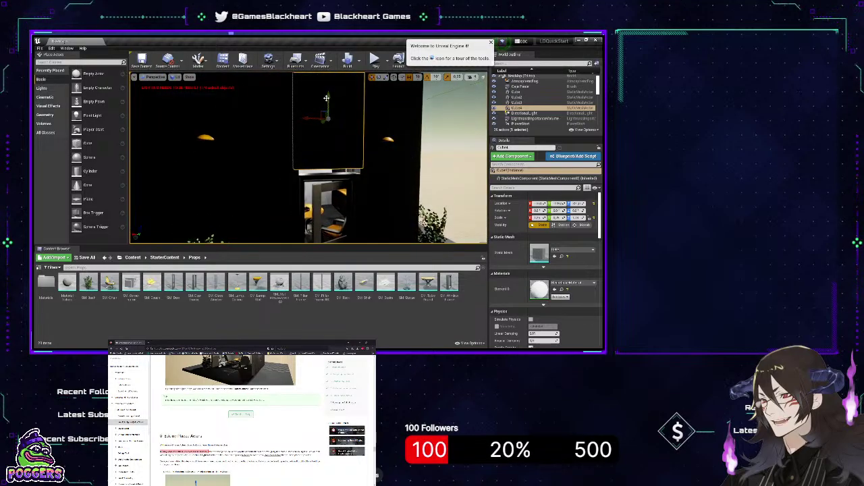
left_click_drag(329, 96, 328, 101)
right_click_drag(358, 107, 359, 144)
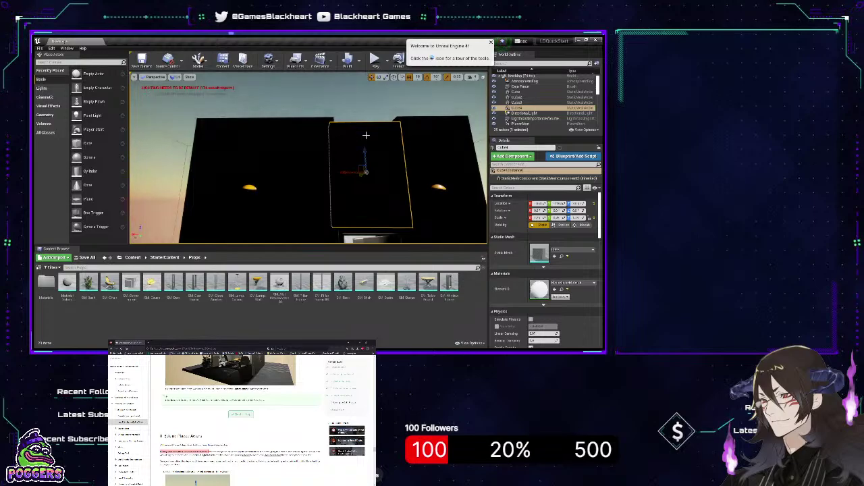
left_click_drag(365, 145, 366, 148)
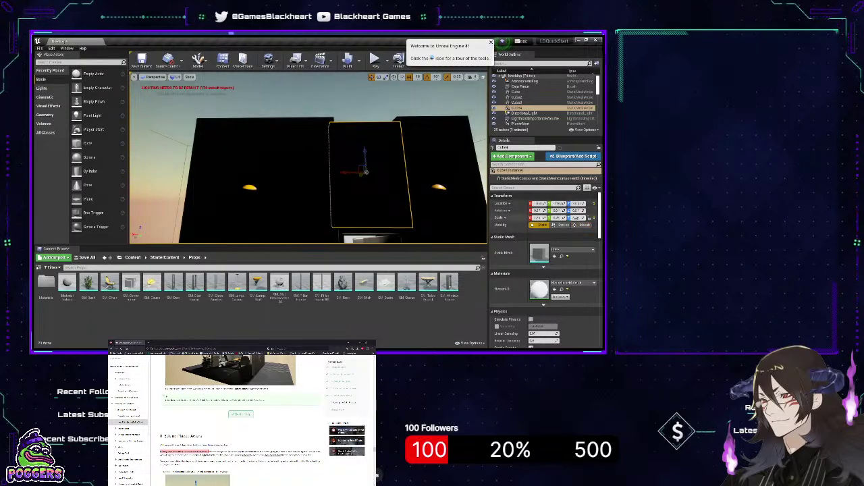
left_click_drag(577, 217, 581, 217)
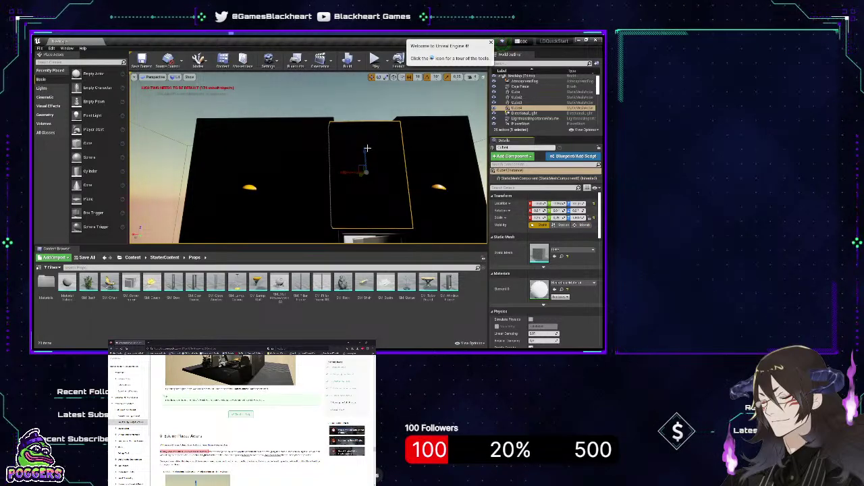
left_click_drag(366, 150, 365, 144)
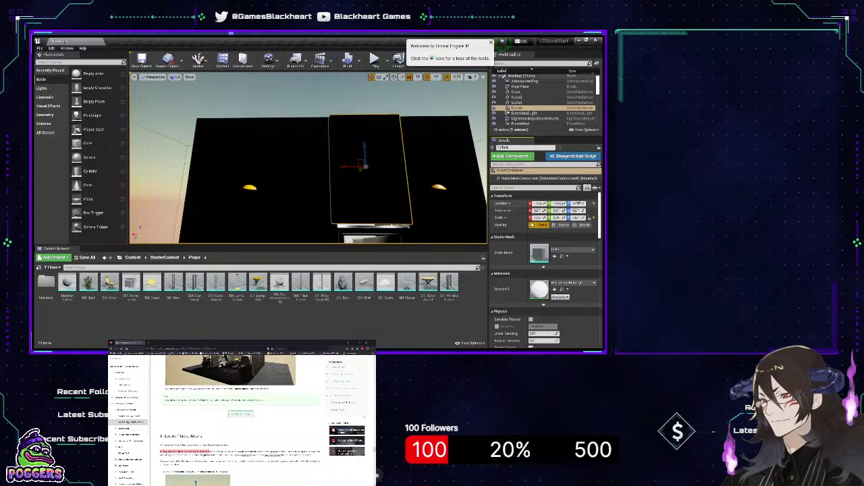
left_click_drag(578, 204, 571, 203)
right_click_drag(426, 152, 426, 152)
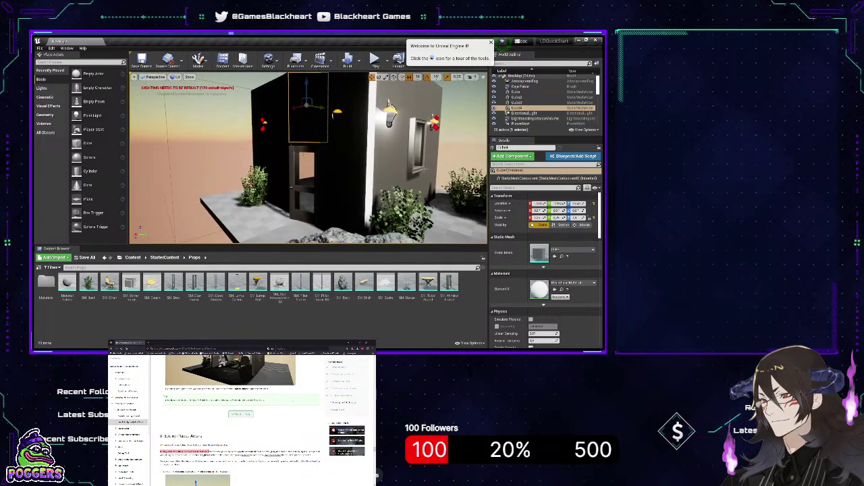
Duplicate the wall panel beside the door, shift the copy past the corner and rotate it perpendicular to follow the window wall
left_click(351, 172)
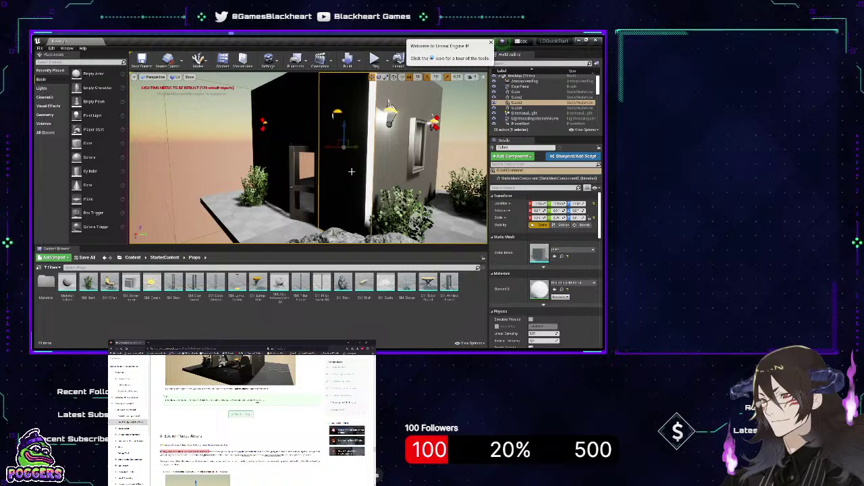
key("ctrl+w")
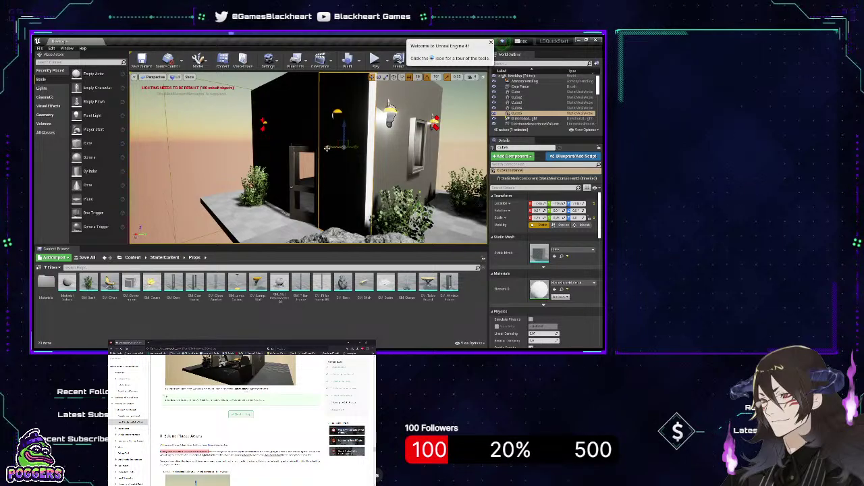
left_click_drag(327, 148, 377, 162)
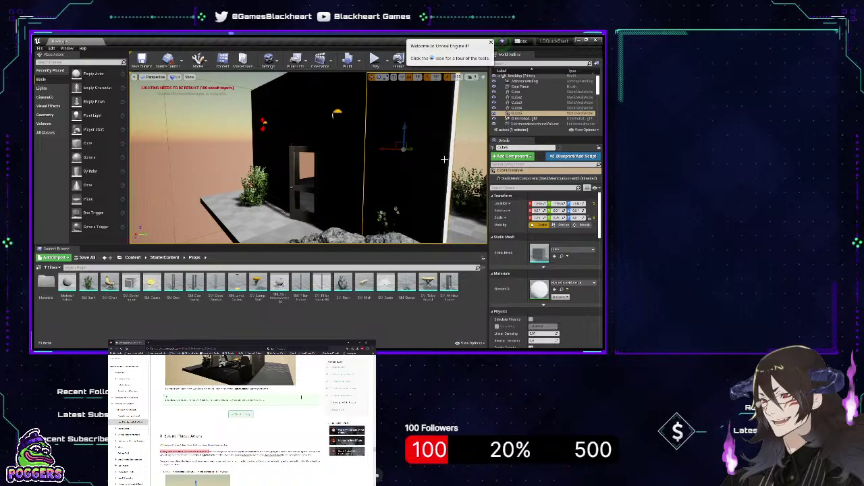
key("e")
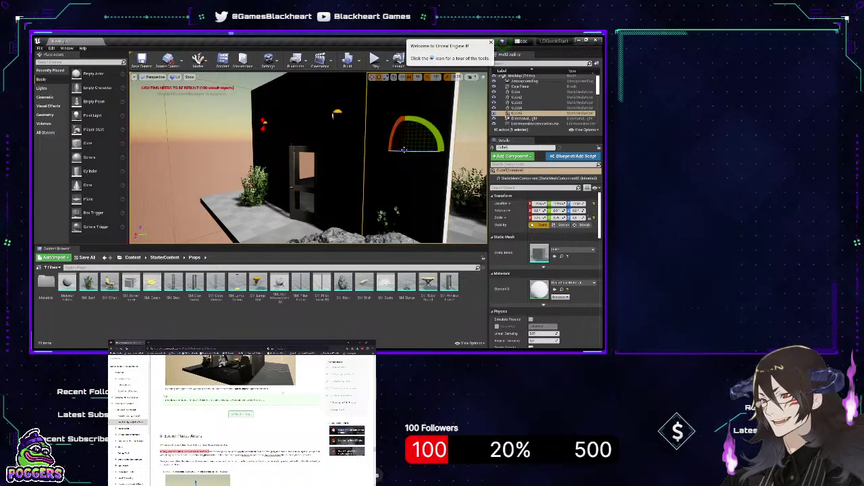
left_click_drag(403, 149, 366, 149)
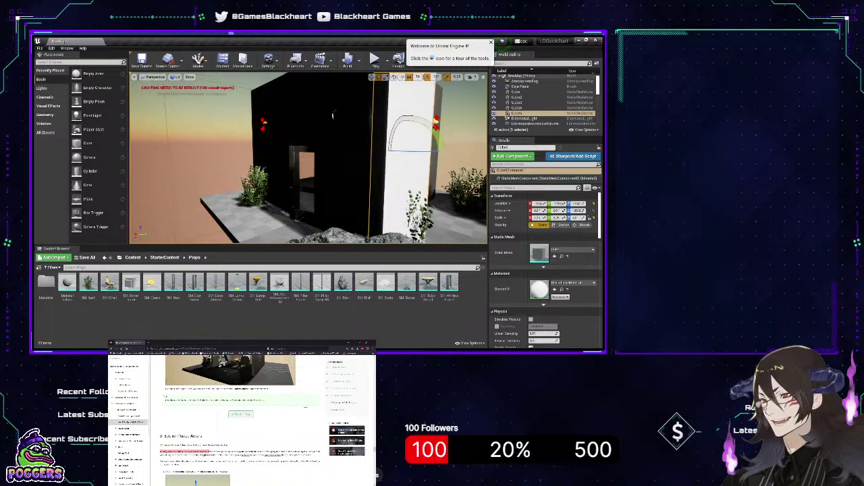
Delete the old pillar frame wall segment between the front corner and the window
mouse_move(450, 181)
right_mouse_down()
mouse_move(412, 193)
mouse_move(358, 181)
mouse_move(440, 193)
right_mouse_up()
left_click(404, 181)
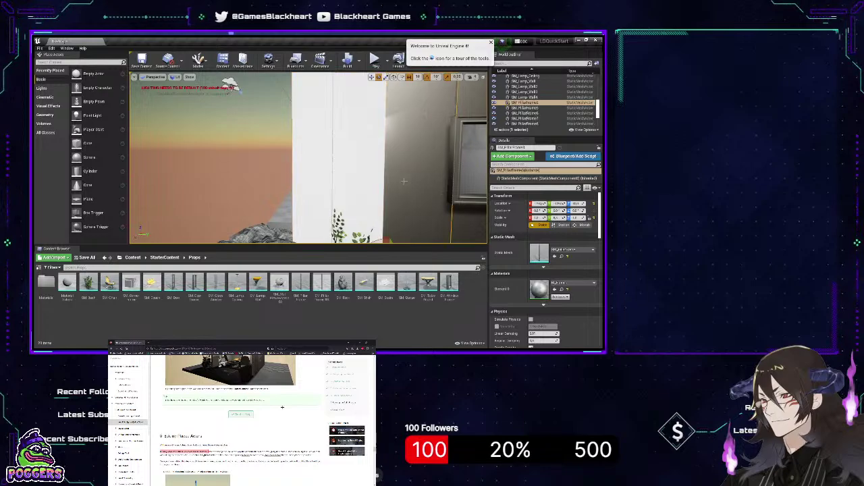
key("Delete")
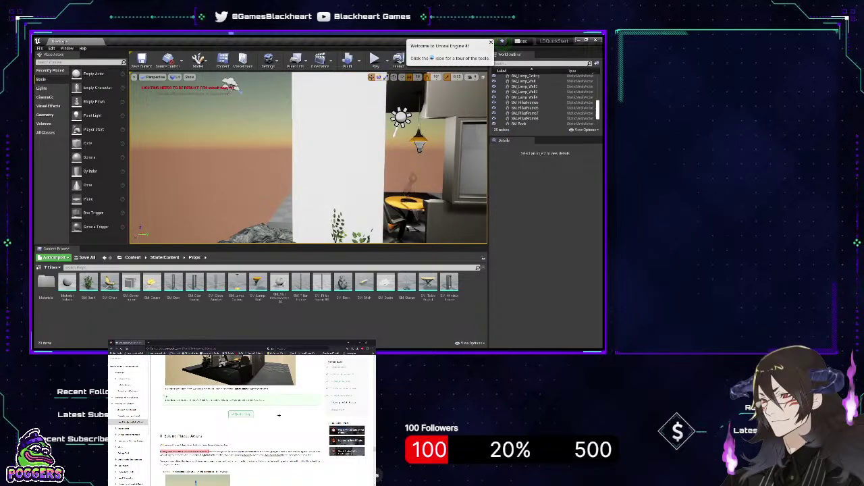
Fit the rotated panel into the gap between the front corner and the window, scaling it wider to close the openings
right_click_drag(396, 199, 450, 197)
left_click(142, 189)
right_click_drag(142, 190, 154, 190)
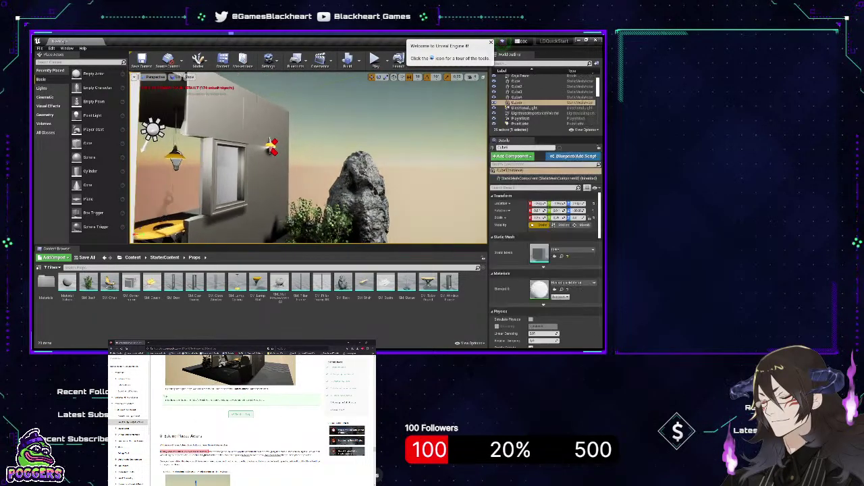
mouse_move(291, 186)
right_mouse_down()
mouse_move(314, 185)
mouse_move(287, 186)
right_mouse_up()
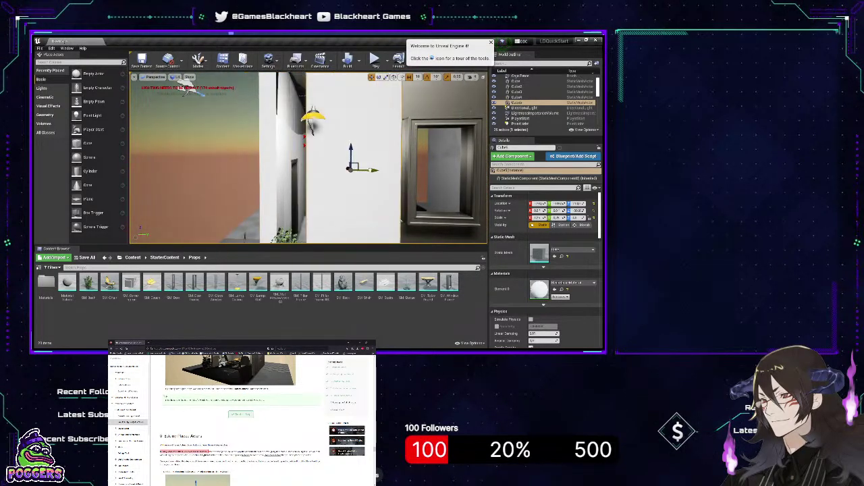
right_click_drag(359, 171, 310, 166)
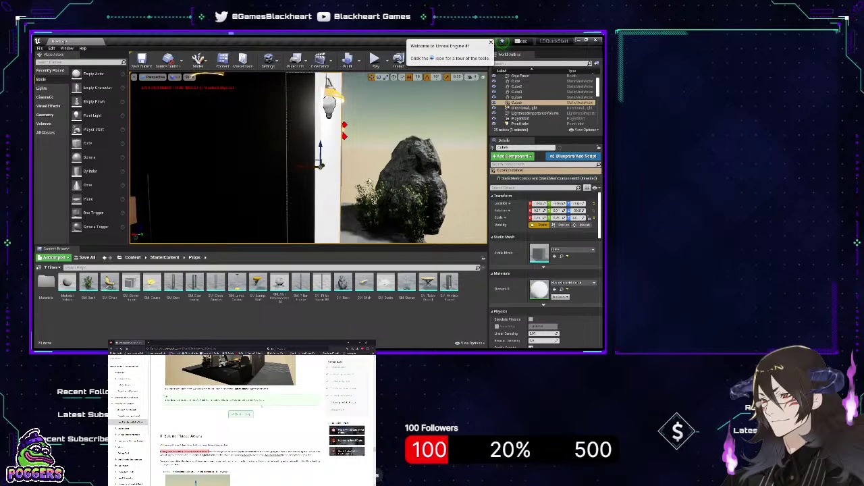
right_click_drag(364, 162, 364, 163)
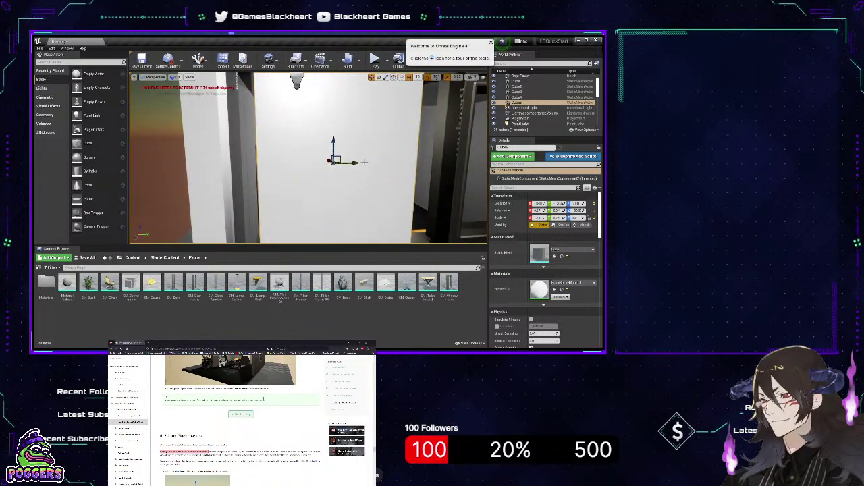
key("r")
mouse_move(314, 163)
left_mouse_down()
mouse_move(298, 163)
mouse_move(307, 163)
left_mouse_up()
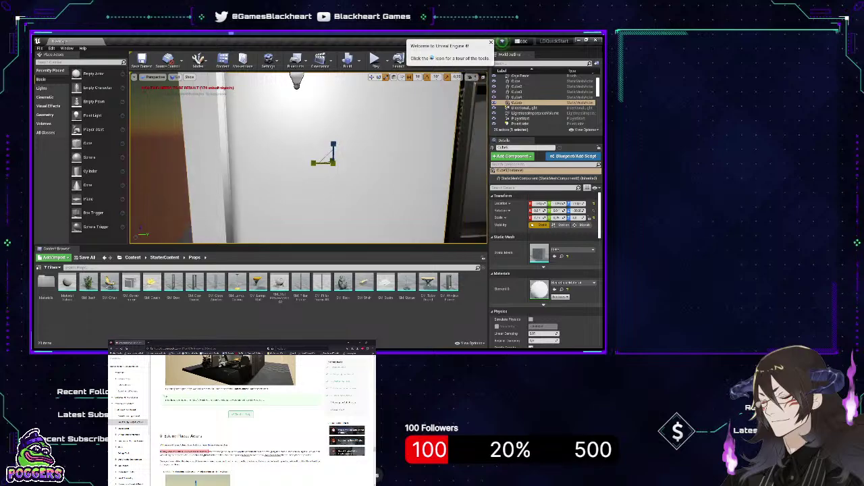
key("s")
right_click_drag(362, 143, 400, 140)
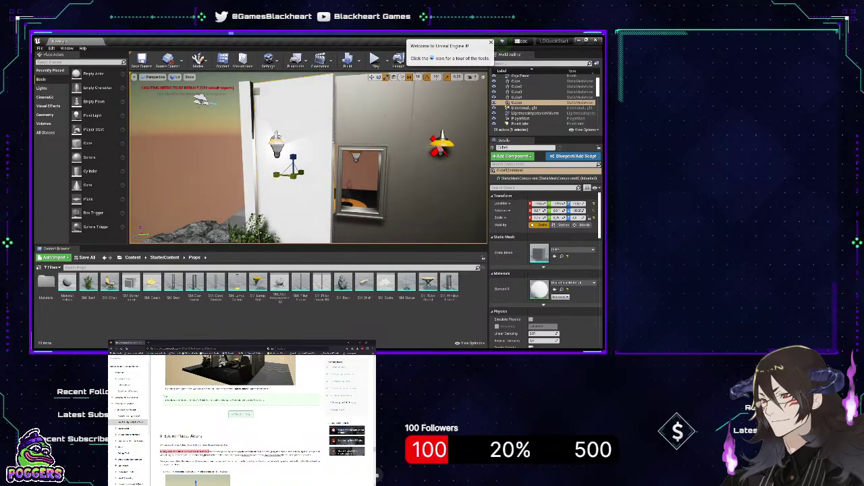
Check the corner panel's alignment with the window wall and slightly increase its X scale
mouse_move(290, 174)
right_mouse_down()
mouse_move(342, 173)
mouse_move(291, 190)
mouse_move(331, 181)
mouse_move(287, 181)
mouse_move(312, 181)
mouse_move(294, 184)
right_mouse_up()
key("w")
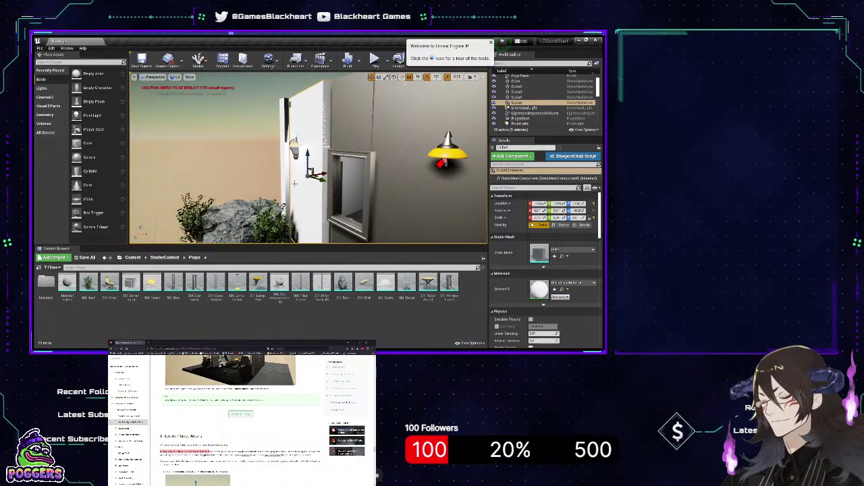
key("e")
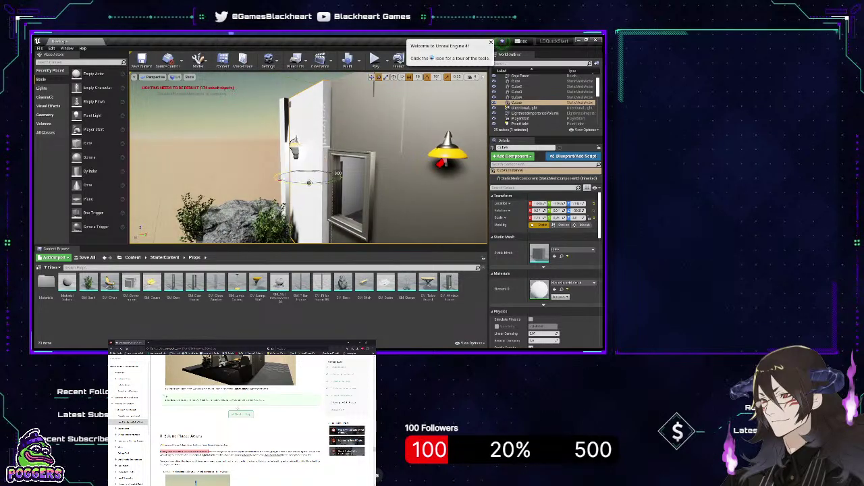
left_click_drag(308, 182, 297, 182)
right_click_drag(297, 181, 262, 181)
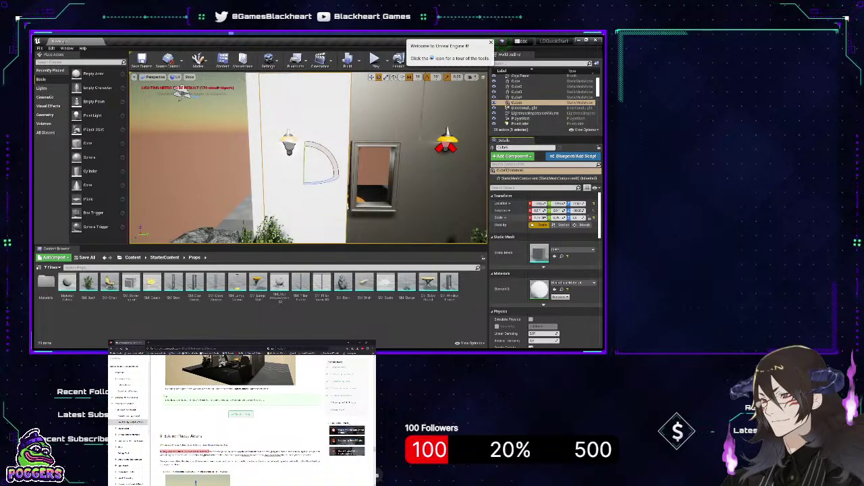
left_click_drag(537, 218, 544, 218)
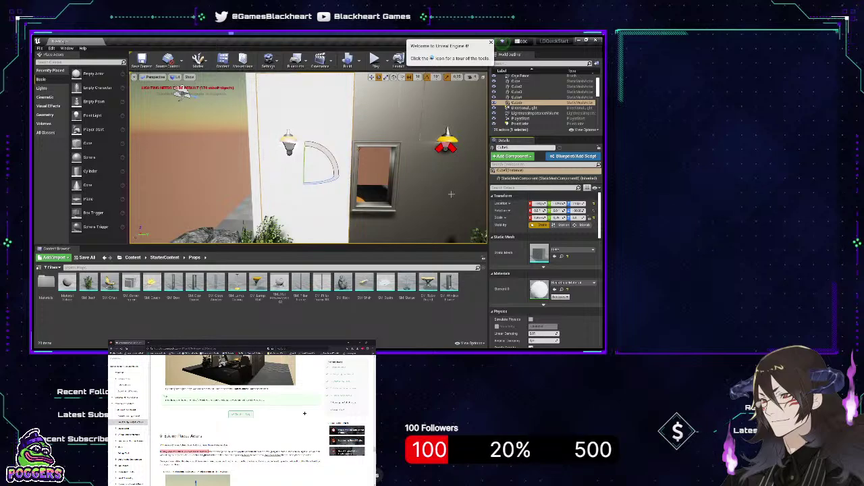
Replace the old pillar frame segment on the far side of the window with a duplicate of the corner panel
left_click(443, 189)
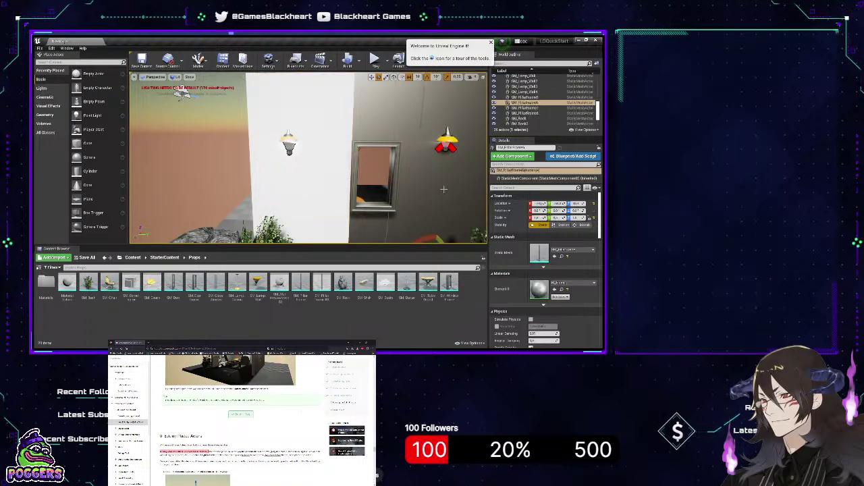
left_click(313, 191)
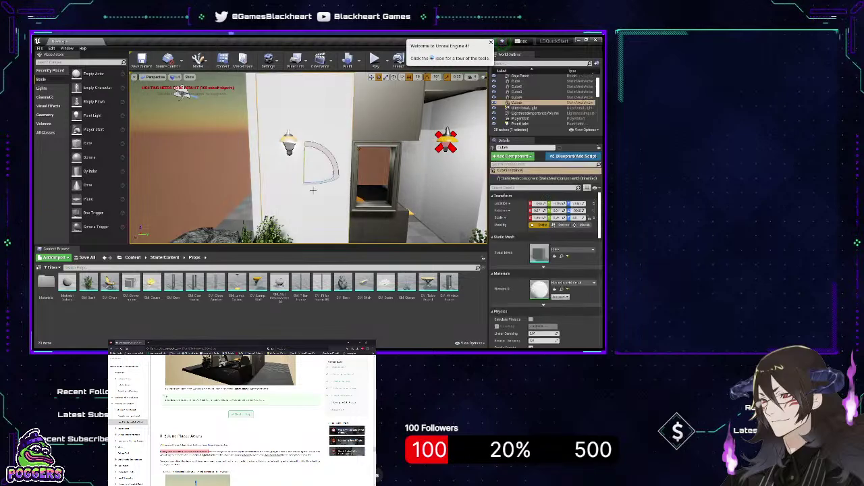
key("ctrl+w")
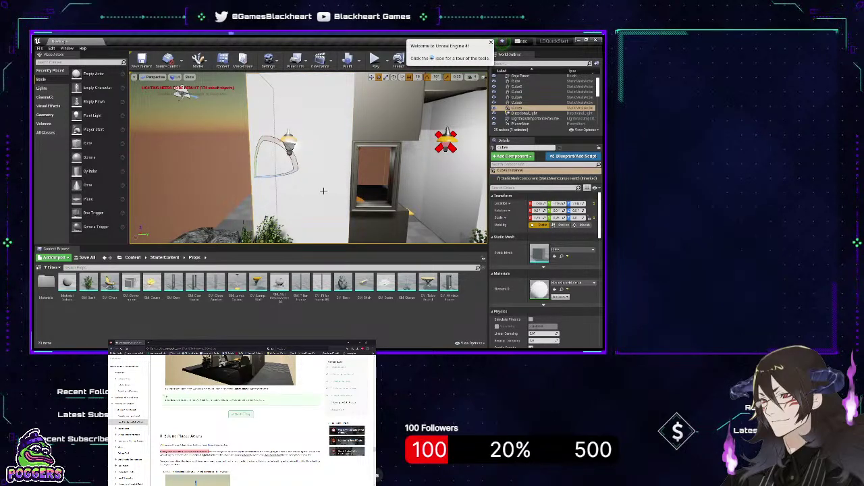
key("ctrl+z")
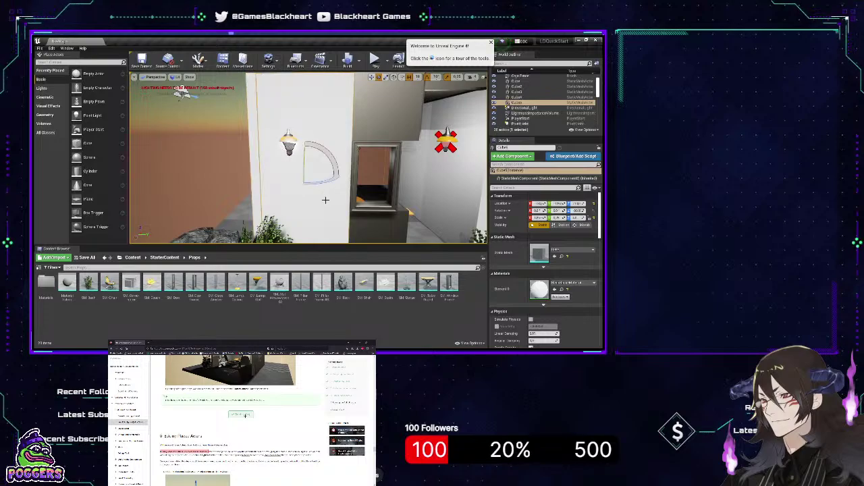
key("ctrl+w")
key("w")
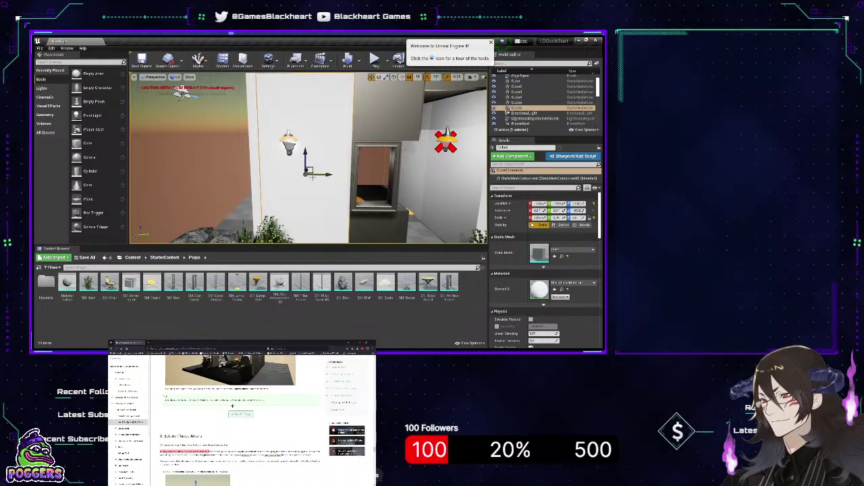
left_click_drag(327, 175, 465, 181)
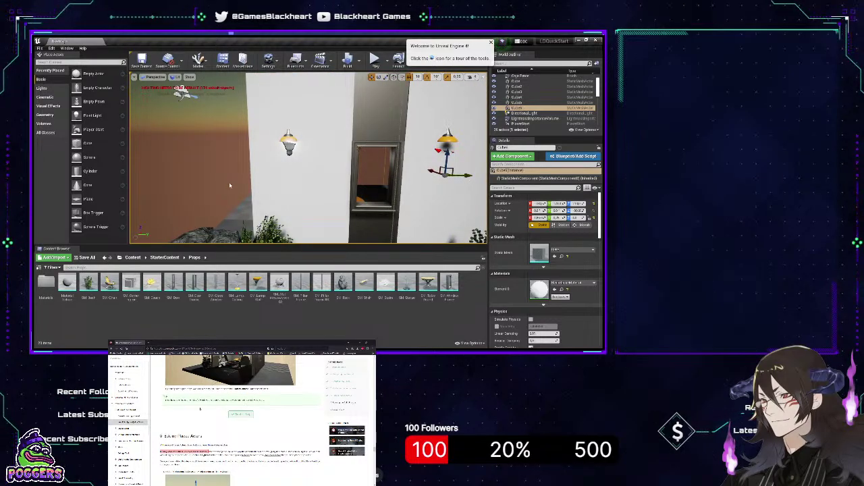
Delete the old wall segment below the window and duplicate a side panel into the gap at the window
left_click_drag(230, 186, 257, 193)
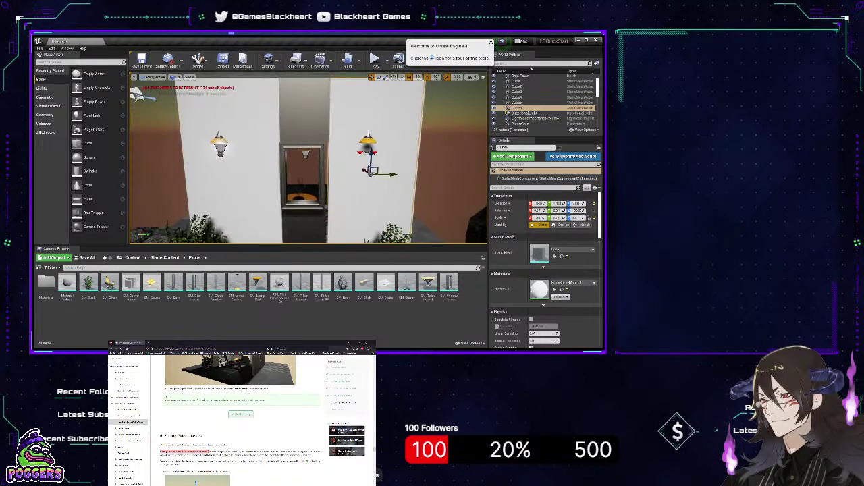
left_click(316, 224)
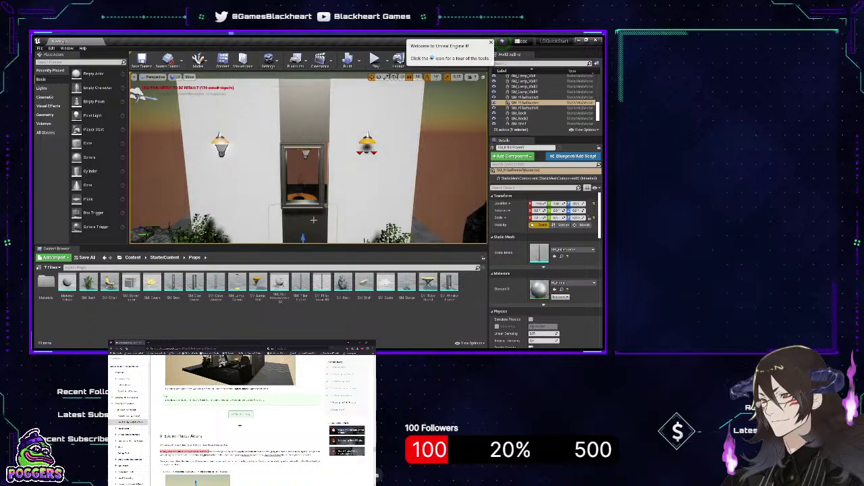
left_click(348, 216)
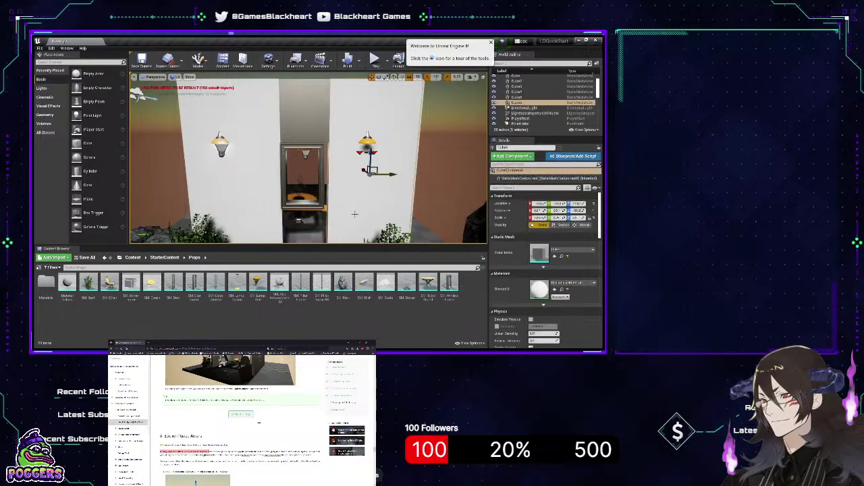
key("ctrl+w")
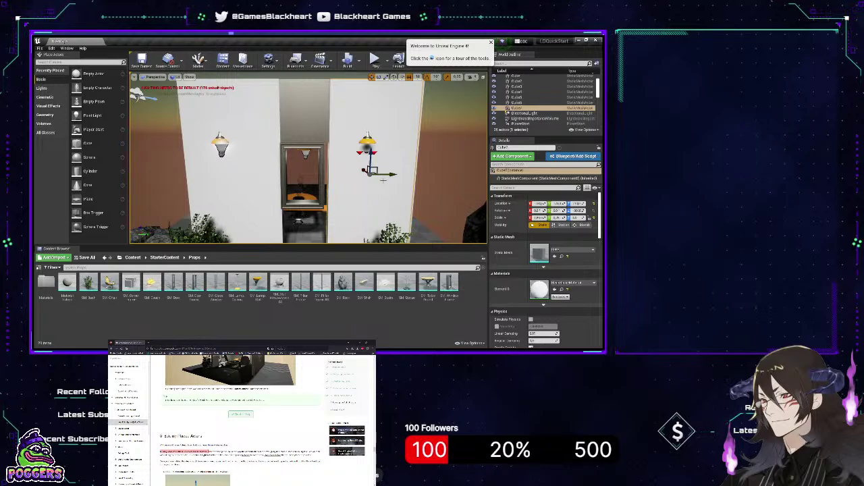
left_click_drag(389, 174, 324, 174)
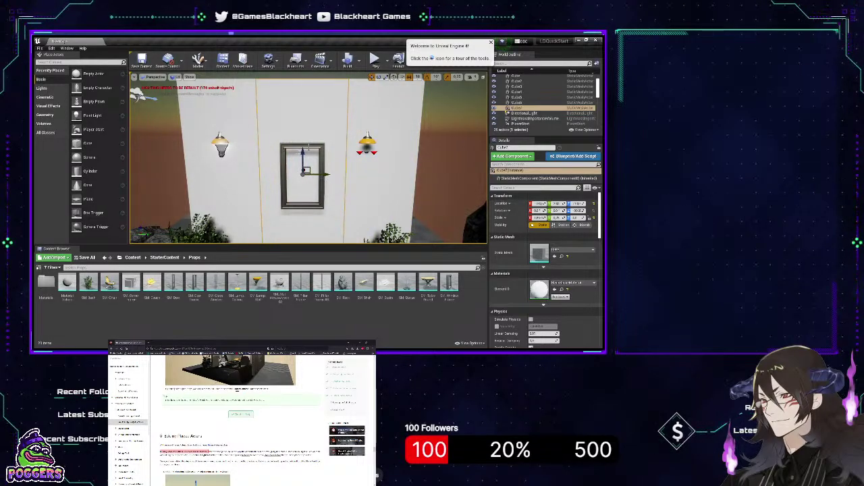
Shorten the new middle panel vertically and lower it so it fills only the space beneath the window
key("e")
key("r")
left_click_drag(302, 156, 303, 232)
key("w")
key("r")
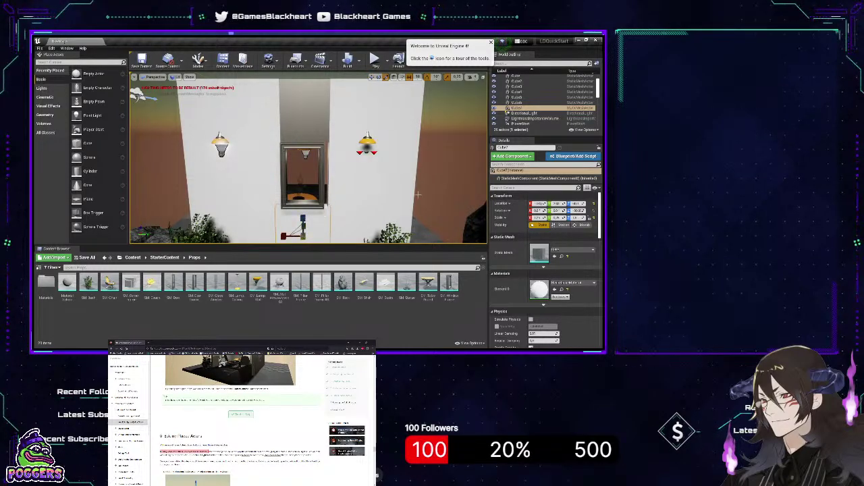
Widen the wall panel beside the window slightly along X so it meets the window frame
key("s")
mouse_move(418, 195)
right_mouse_down()
mouse_move(418, 219)
mouse_move(402, 219)
mouse_move(400, 233)
mouse_move(430, 184)
right_mouse_up()
key("w")
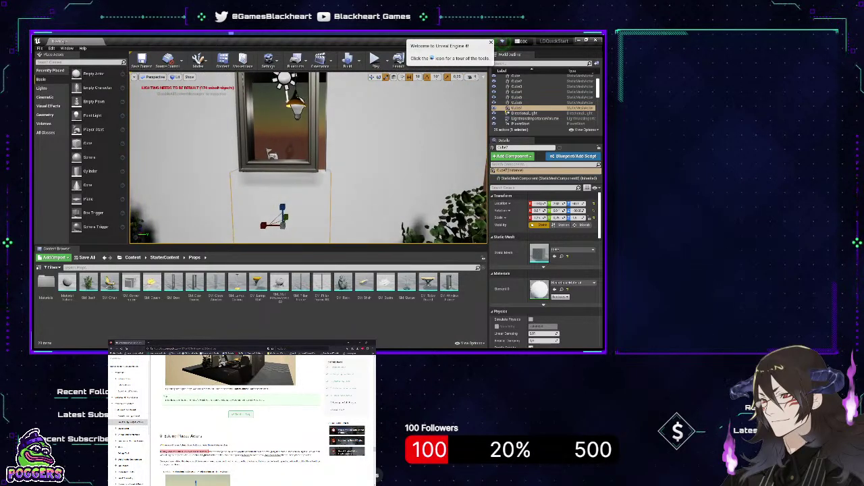
left_click(398, 105)
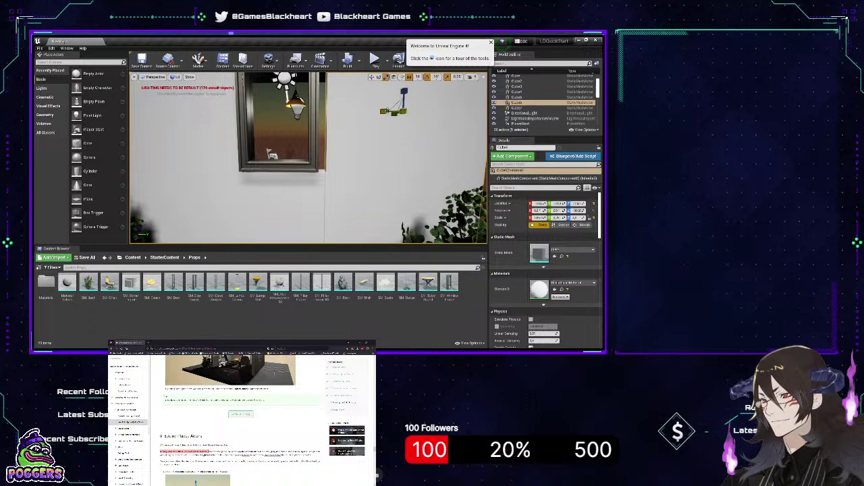
left_click_drag(387, 110, 372, 110)
right_click_drag(399, 149, 353, 187)
Duplicate the panel beneath the window upward and delete the old wall segment above the window
left_click(323, 201)
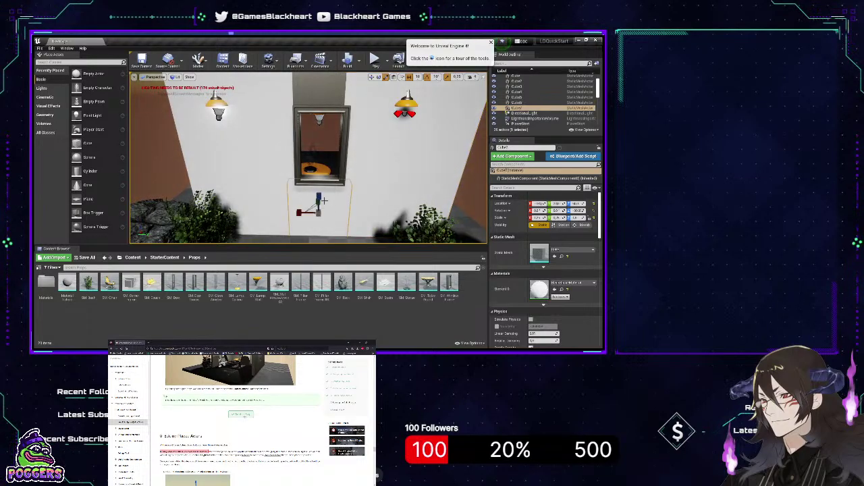
left_click_drag(321, 197, 341, 116, "alt")
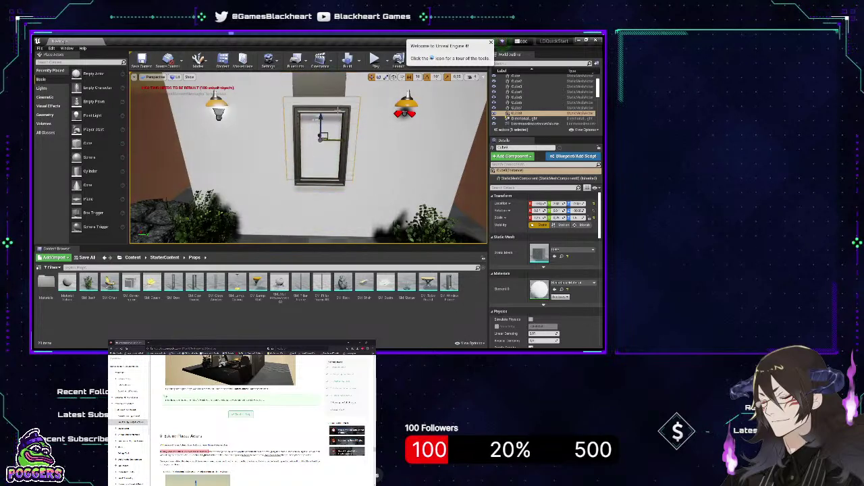
left_click(320, 82)
key("Delete")
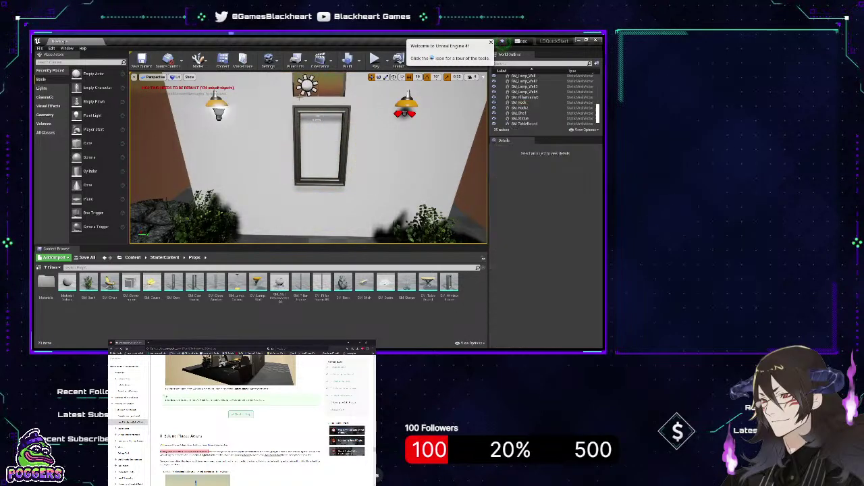
Raise the duplicated panel over the window to fill the gap up to the top of the wall
left_click(324, 99)
left_click_drag(322, 114, 322, 53)
key("f")
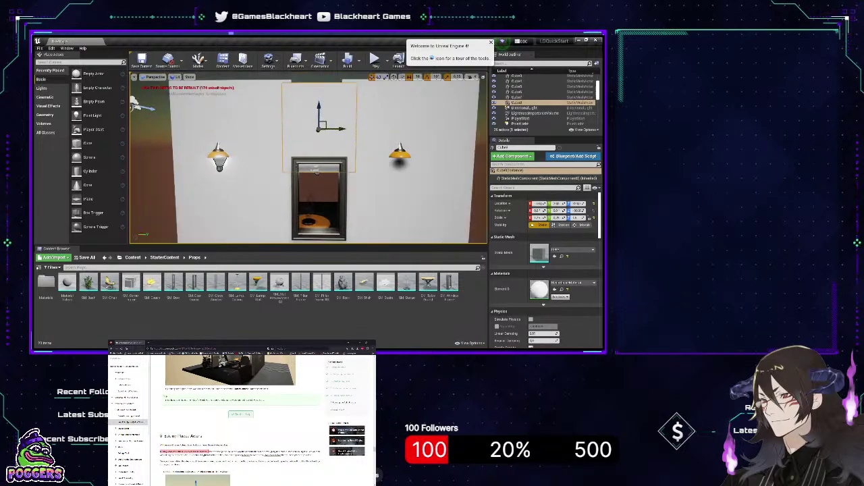
left_click_drag(317, 146, 317, 141)
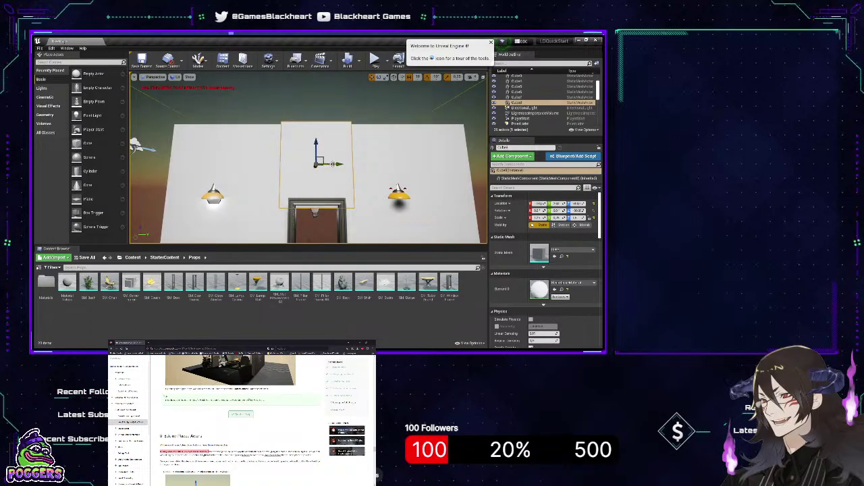
Adjust the Z scale and height of the panel above the window to fit between the frame and the wall top
key("r")
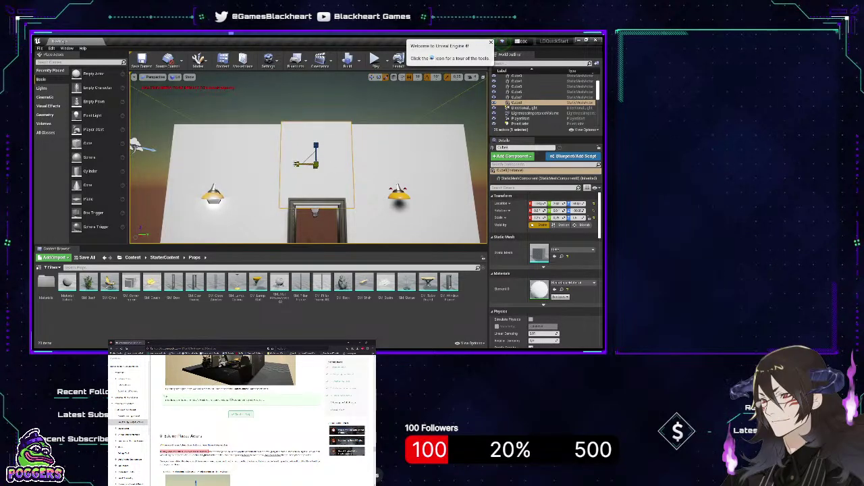
left_click_drag(316, 146, 316, 148)
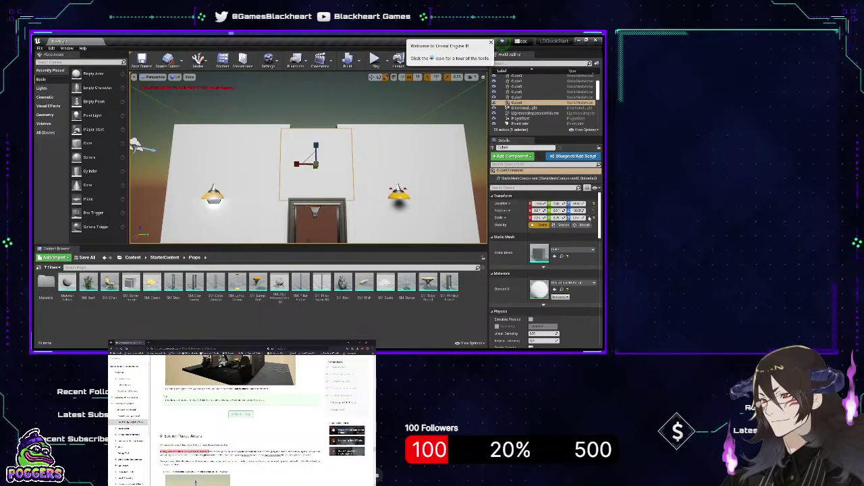
key("w")
key("ctrl+z")
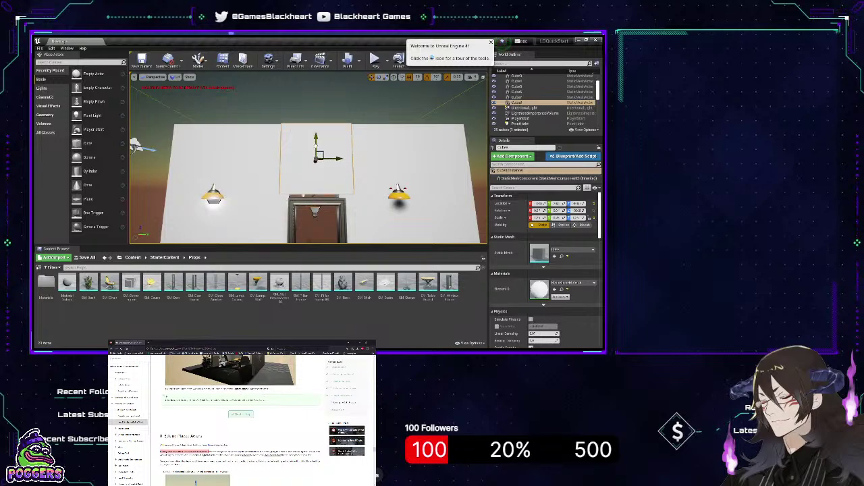
left_click_drag(316, 146, 316, 152)
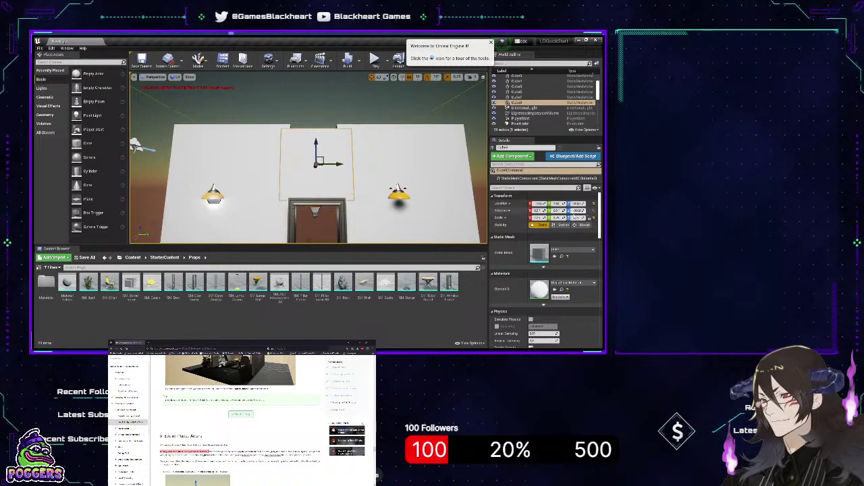
left_click_drag(577, 218, 591, 217)
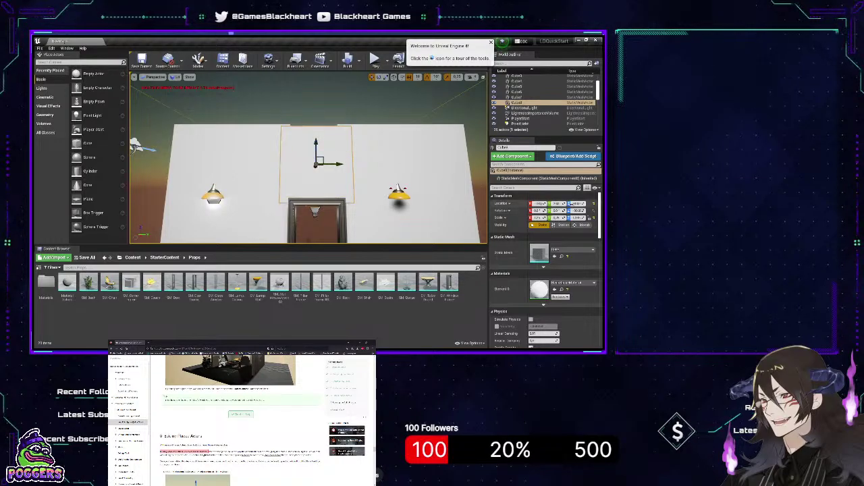
left_click_drag(578, 203, 578, 203)
Delete the old pillar frame ceiling and duplicate the solid side wall panel upward
right_click_drag(309, 158, 247, 164)
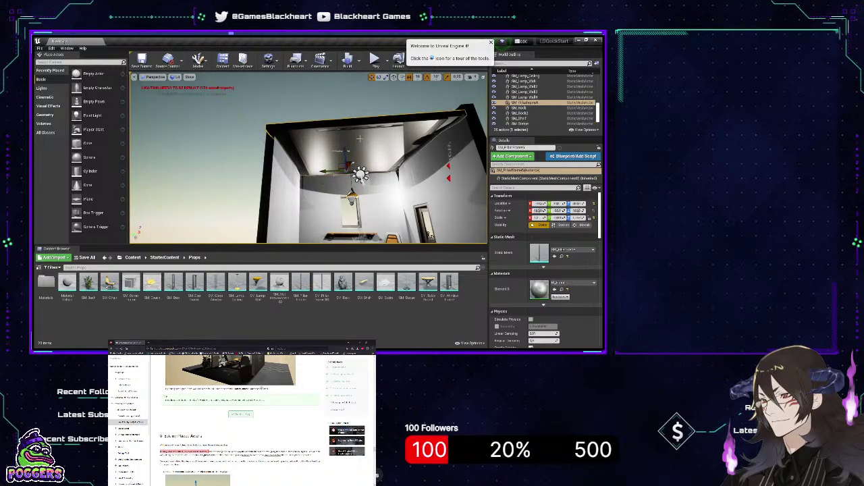
key("Delete")
left_click(286, 194)
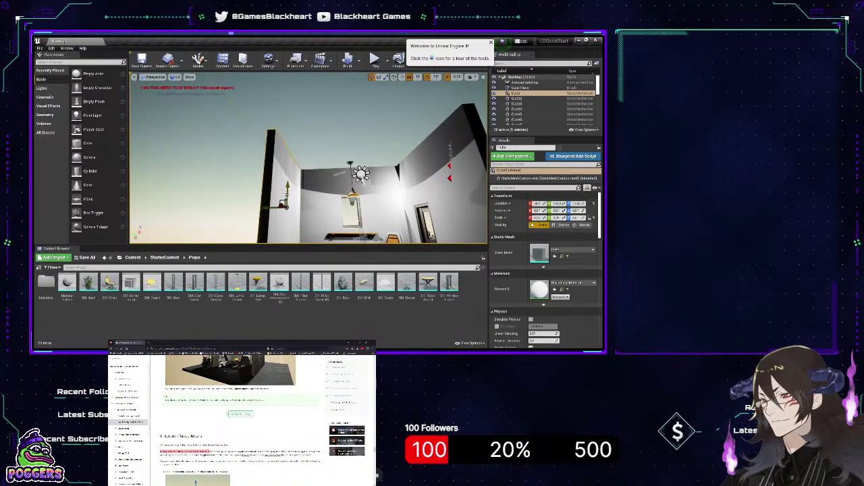
left_click_drag(288, 191, 296, 134)
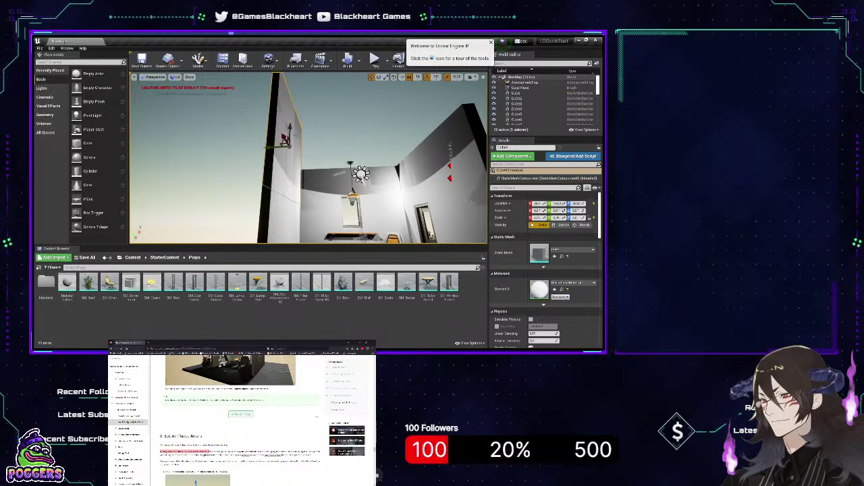
Rotate the duplicated wall panel to horizontal and position it over the room as the ceiling
key("r")
key("e")
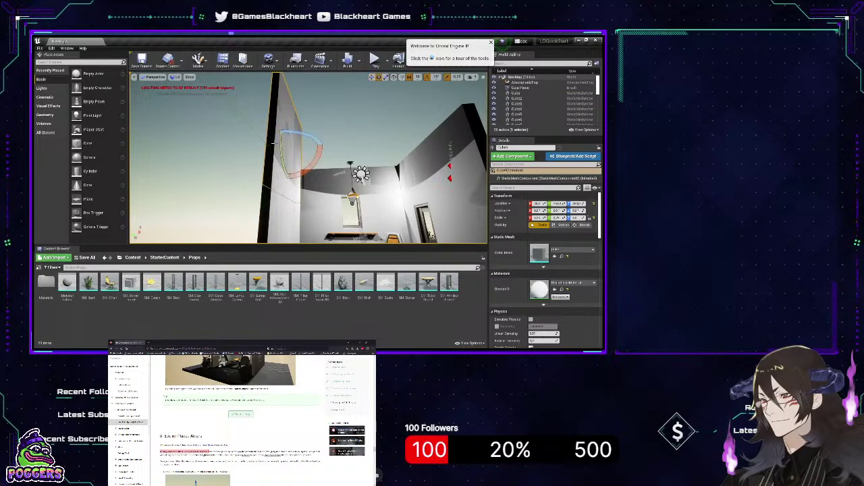
left_click_drag(300, 133, 324, 147)
key("w")
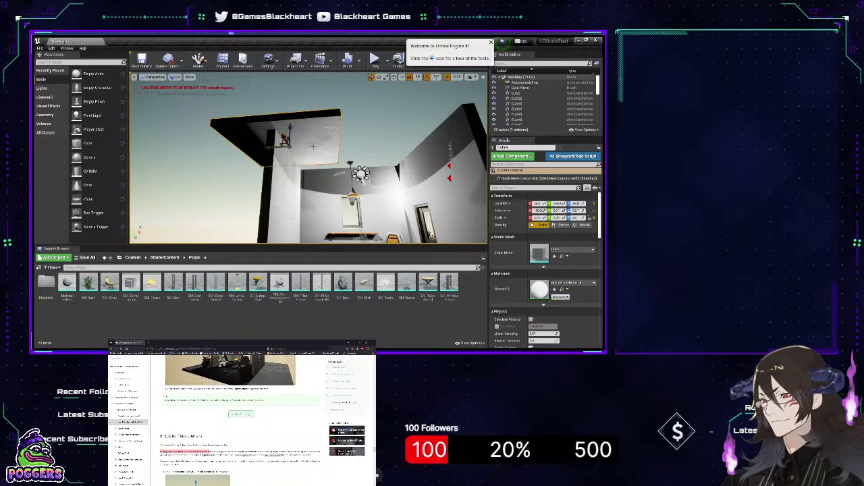
left_click_drag(270, 147, 325, 155)
mouse_move(347, 123)
left_mouse_down()
mouse_move(372, 149)
mouse_move(348, 137)
left_mouse_up()
key("r")
key("w")
right_click_drag(348, 137, 406, 151)
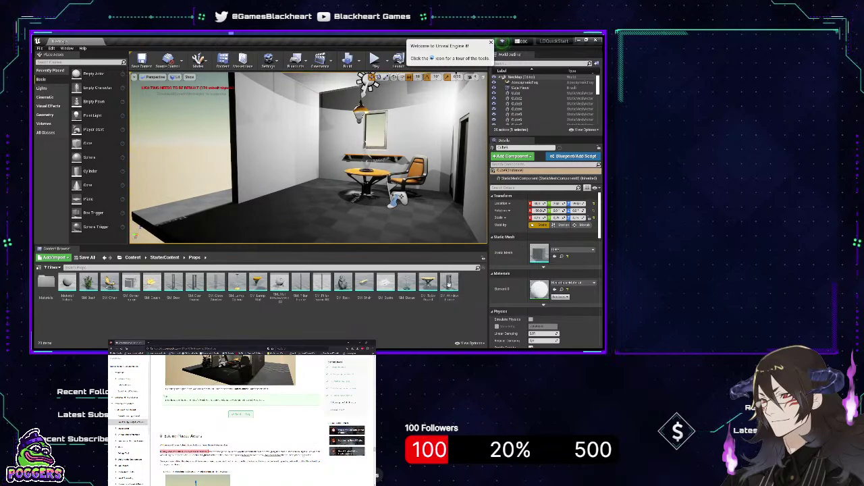
Place a second SM_WindowFrame on the solid side wall and rotate it flush with the wall
left_click_drag(449, 285, 277, 128)
key("e")
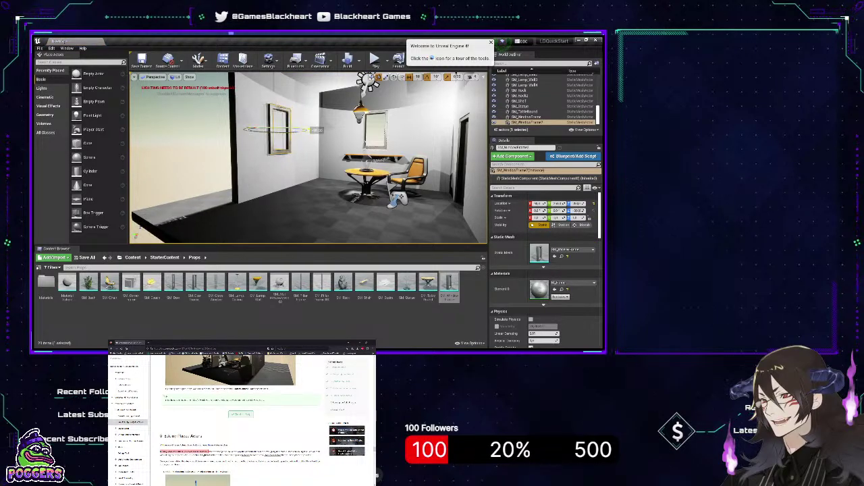
key("w")
Narrow the wall panel beside the original window so it stops covering the frame's inner edge
mouse_move(298, 195)
right_mouse_down()
mouse_move(244, 188)
mouse_move(299, 188)
mouse_move(277, 188)
mouse_move(287, 183)
right_mouse_up()
left_click(272, 147)
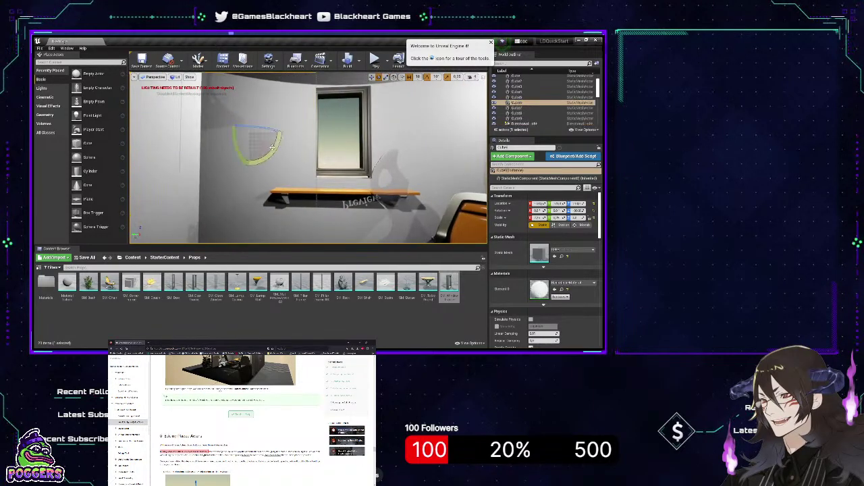
key("w")
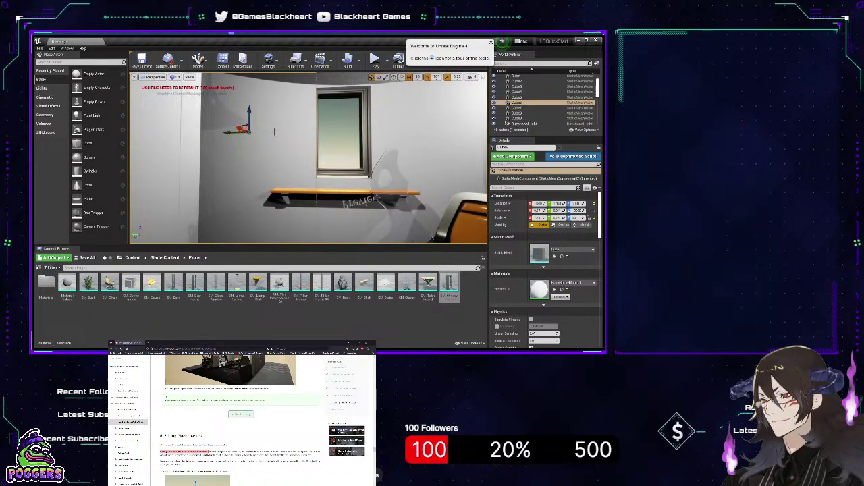
key("e")
key("r")
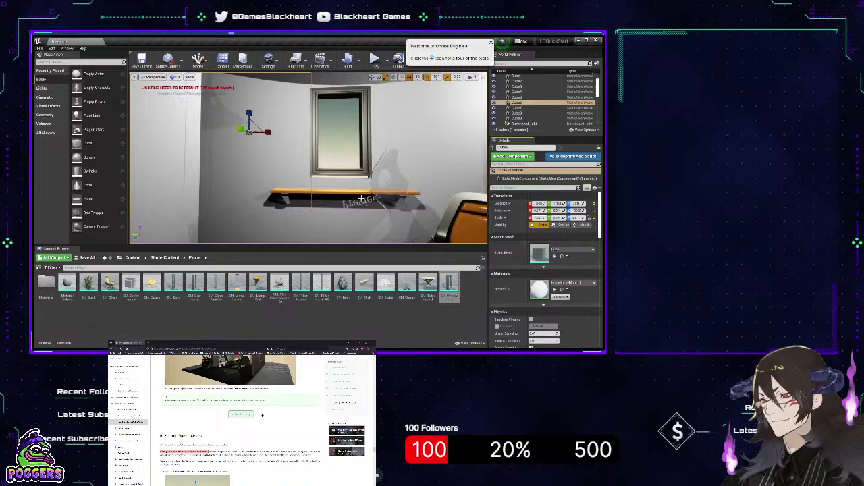
Examine the new window frame, the surrounding wall panels and the doorway wall from inside the room
right_click_drag(333, 217, 333, 217)
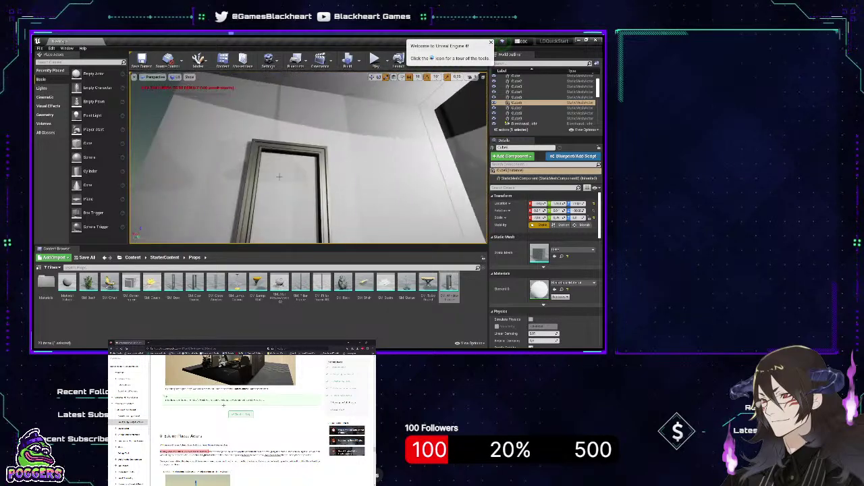
left_click(284, 150)
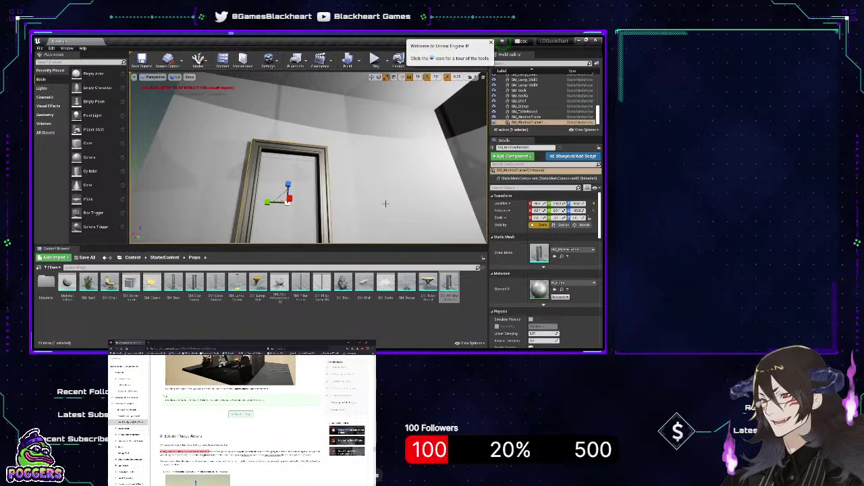
right_click_drag(307, 158, 308, 157)
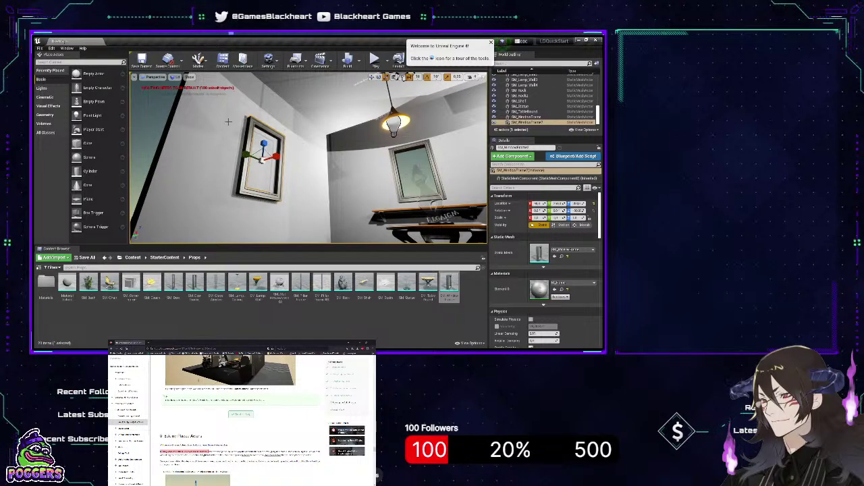
left_click(219, 174)
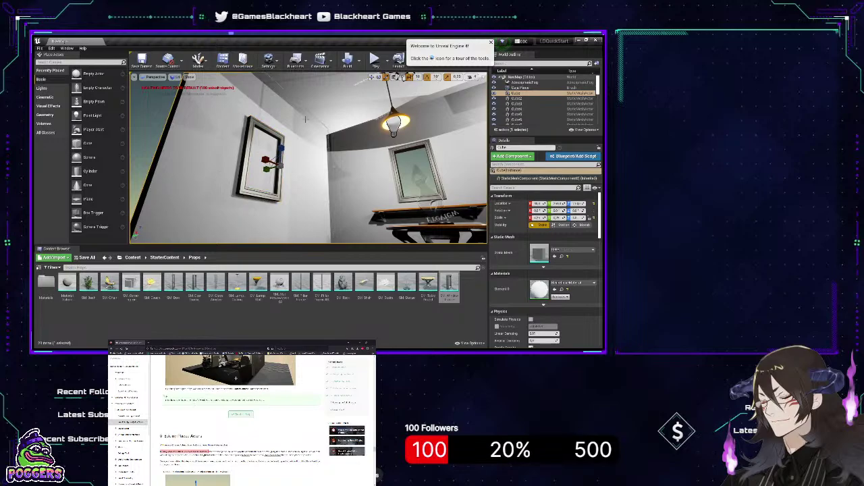
left_click(367, 170)
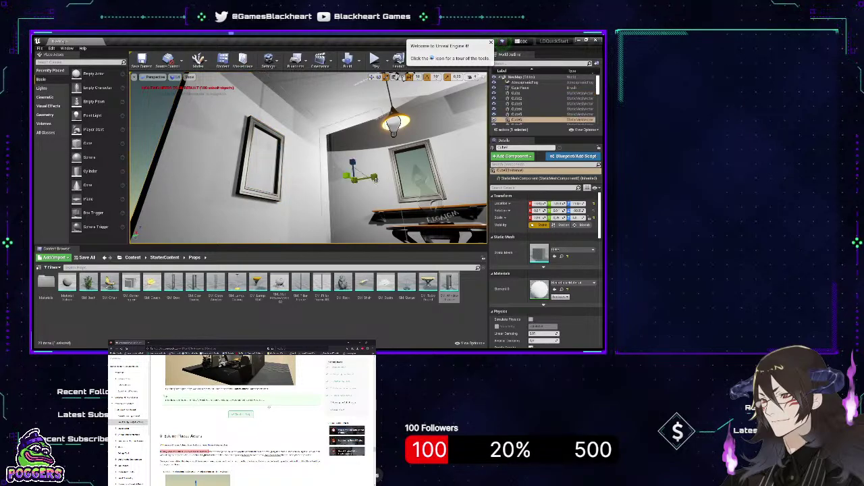
left_click(413, 206)
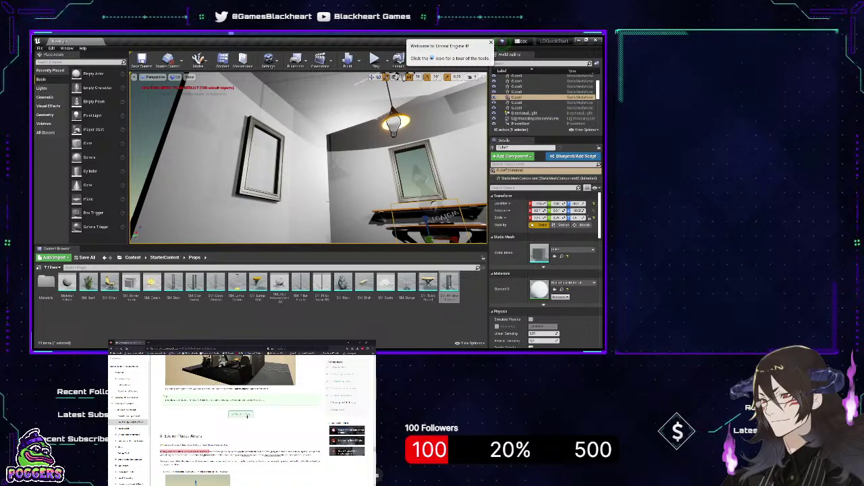
right_click_drag(330, 201, 330, 201)
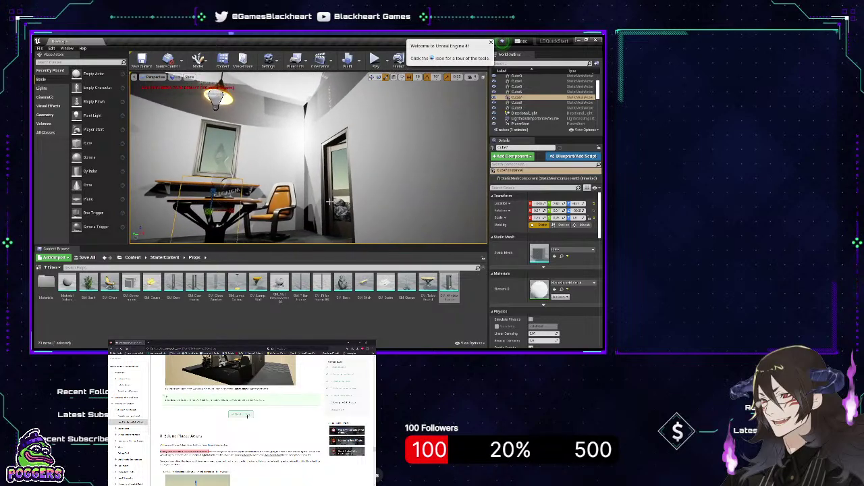
left_click(330, 117)
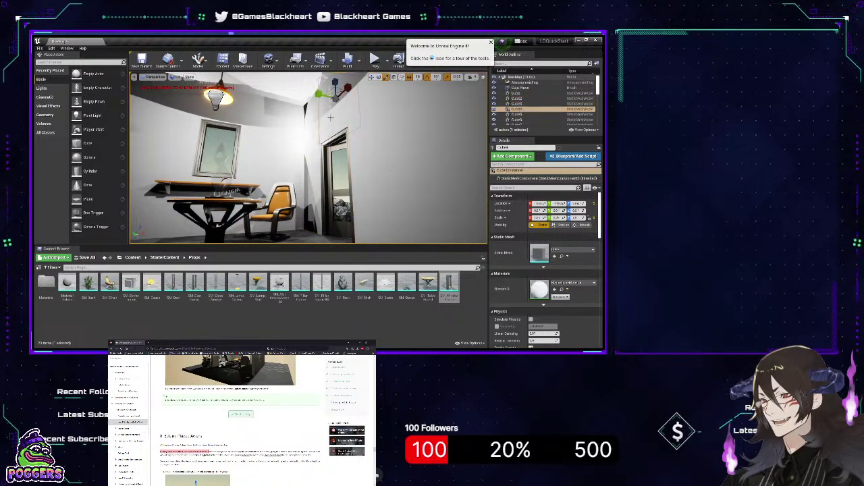
right_click_drag(331, 117, 330, 118)
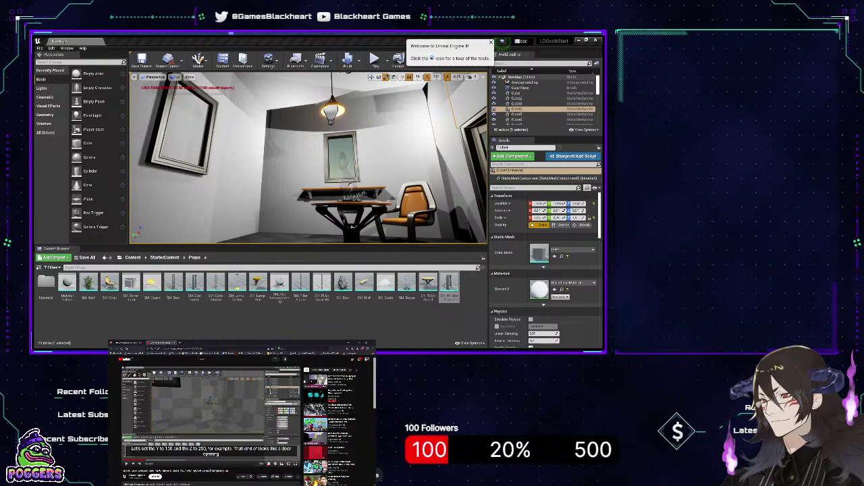
Place a new basic cube inside the room, in front of the second window frame on the side wall
left_click_drag(227, 209, 208, 217)
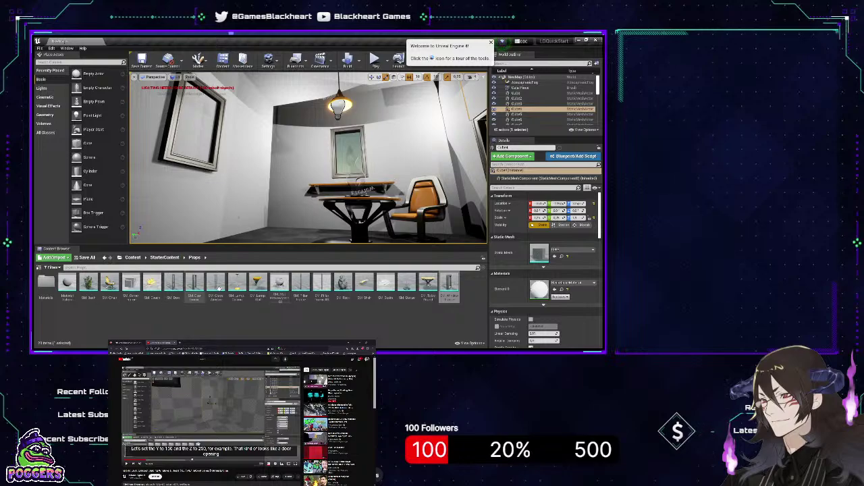
left_click(80, 143)
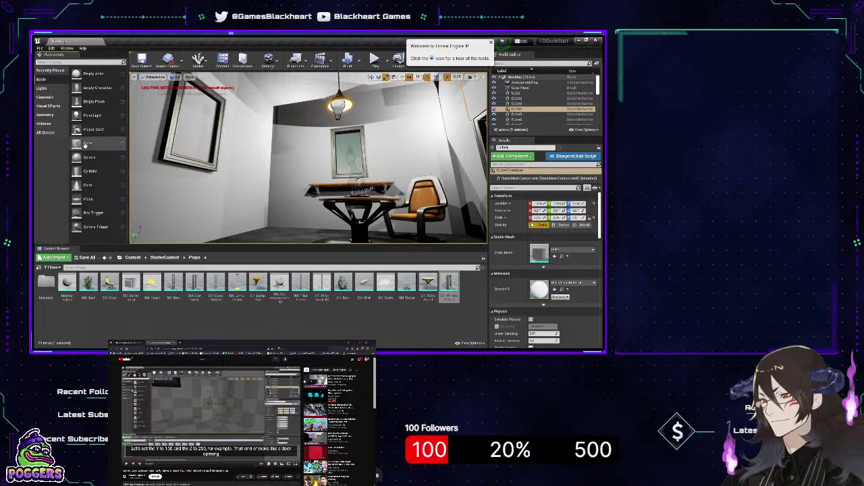
left_click_drag(85, 145, 239, 134)
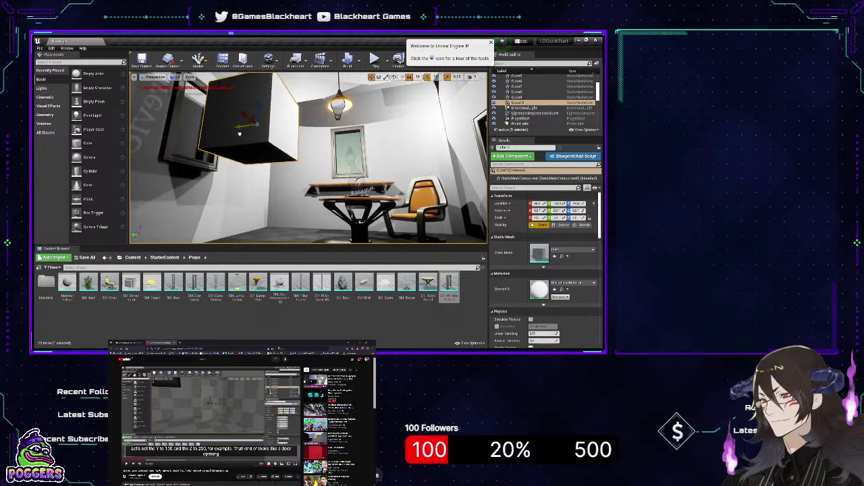
Pull the second SM_WindowFrame off the side wall and into the open room beside the new cube
left_click(451, 289)
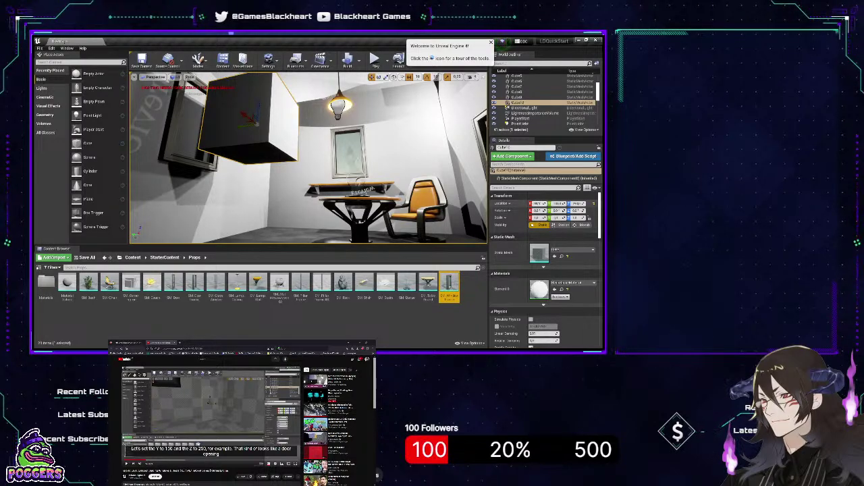
left_click(187, 160)
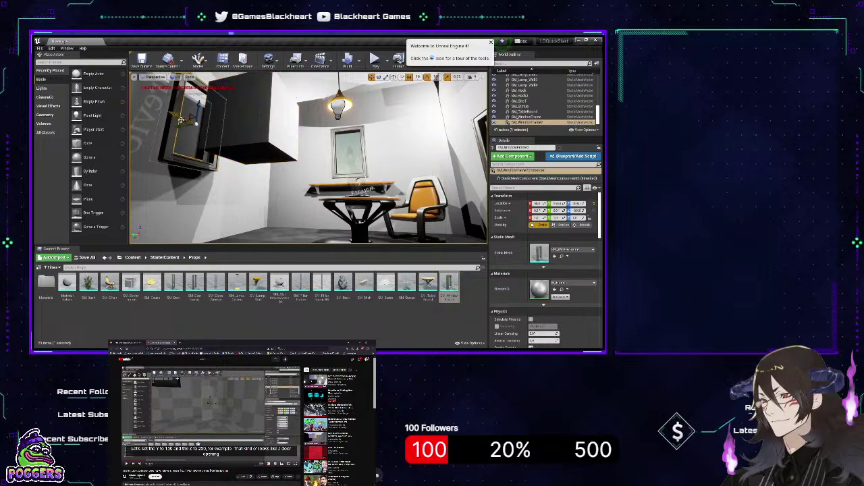
left_click_drag(179, 127, 313, 106)
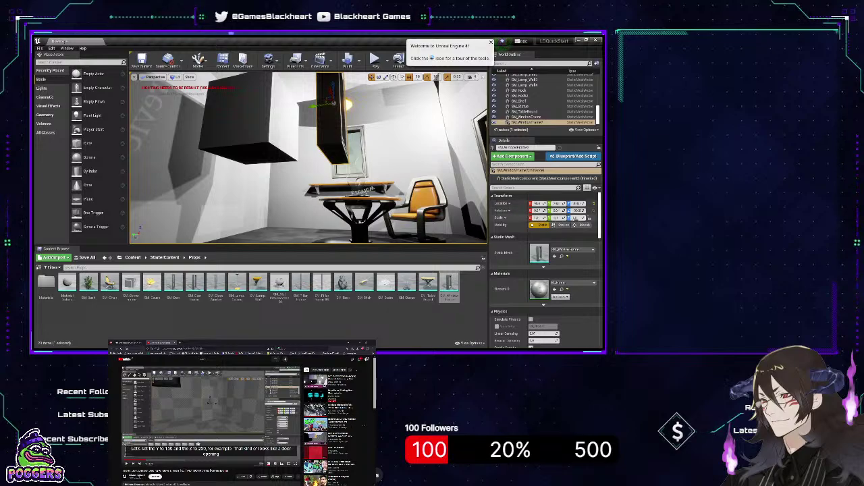
Scale the new cube in width and height to match the opening of the detached window frame
left_click(244, 141)
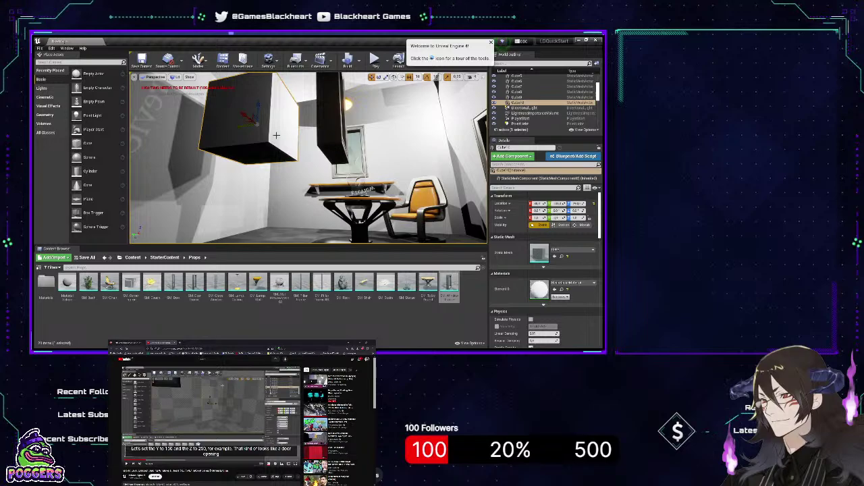
mouse_move(290, 149)
right_mouse_down()
mouse_move(274, 169)
mouse_move(237, 135)
mouse_move(235, 162)
mouse_move(210, 157)
mouse_move(331, 157)
mouse_move(337, 139)
mouse_move(321, 125)
mouse_move(307, 152)
mouse_move(298, 144)
mouse_move(305, 143)
right_mouse_up()
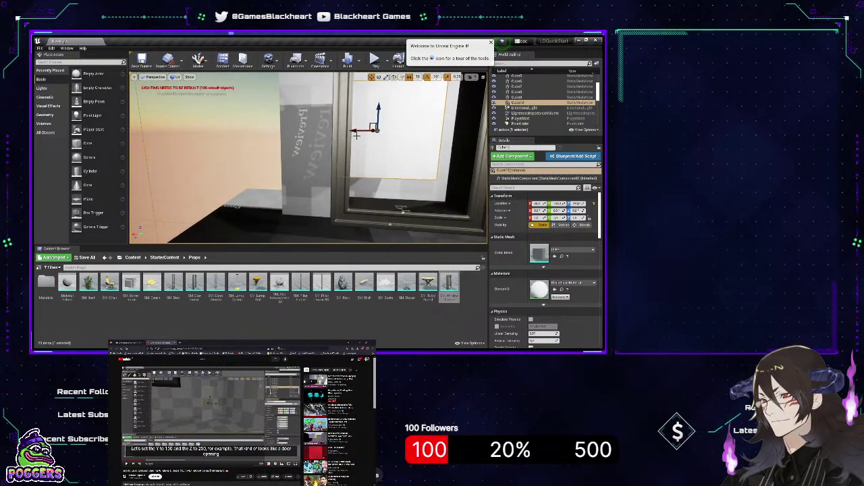
key("e")
key("r")
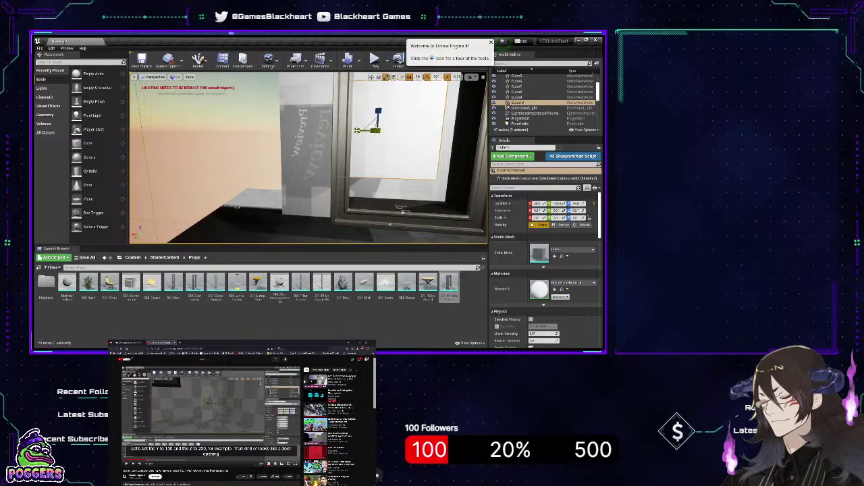
mouse_move(358, 130)
left_mouse_down()
mouse_move(367, 130)
mouse_move(347, 129)
left_mouse_up()
right_click_drag(348, 130, 336, 116)
key("s")
key("w")
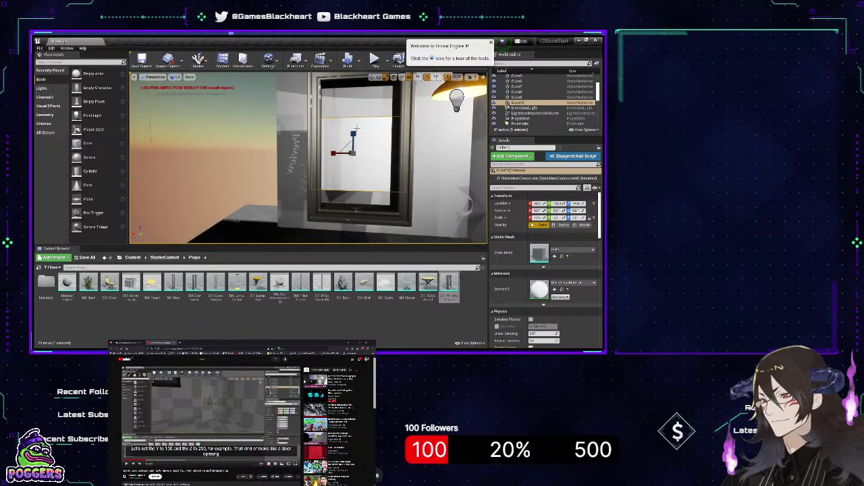
left_click_drag(353, 133, 353, 98)
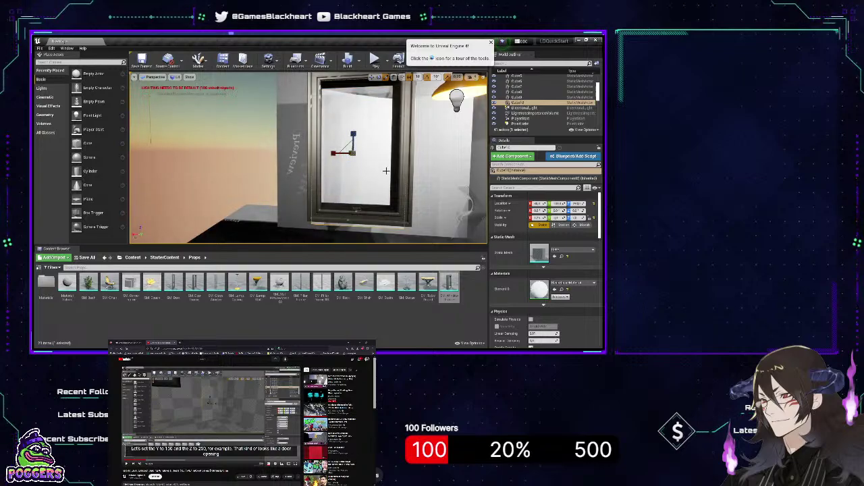
left_click_drag(353, 133, 354, 139)
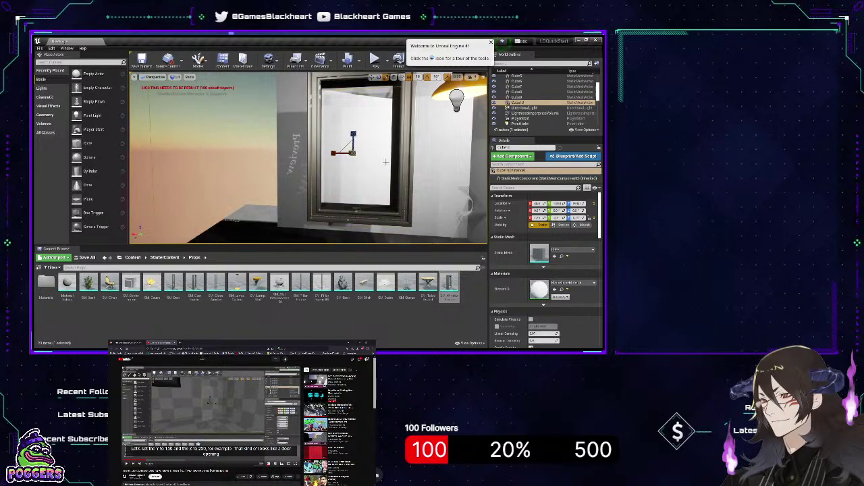
Reduce the new cube's depth along Y so it becomes a thin slab
right_click_drag(387, 162, 466, 149)
right_click_drag(270, 145, 315, 164)
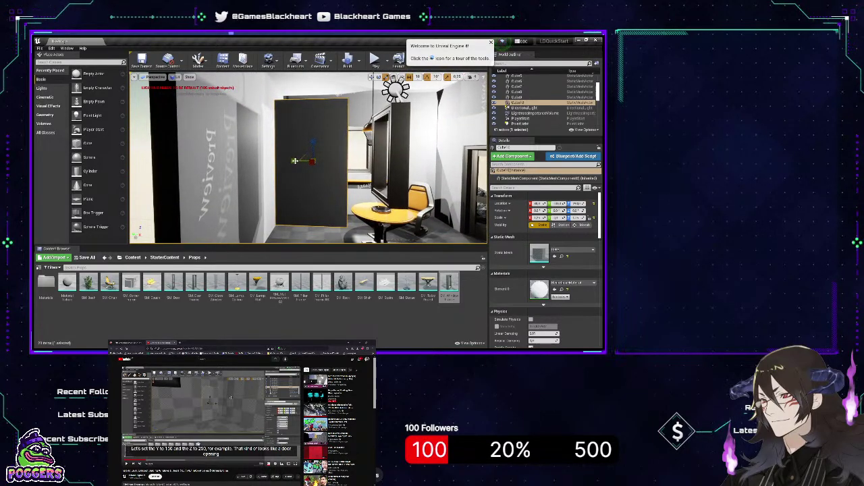
left_click_drag(294, 161, 304, 161)
key("w")
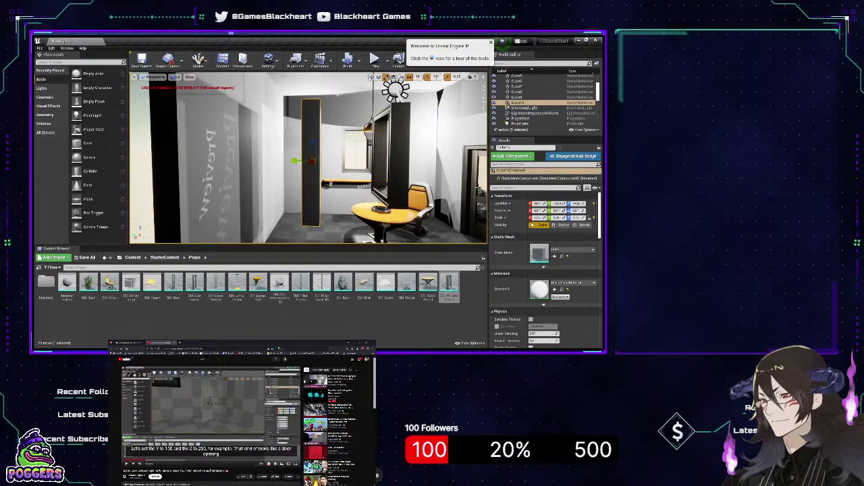
Fine-tune the slab's Z scale against the height of the window frame's opening
key("r")
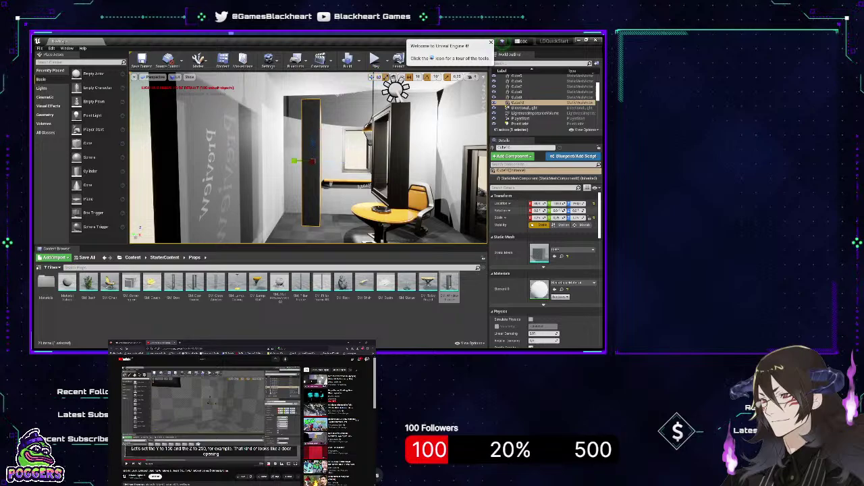
left_click(579, 218)
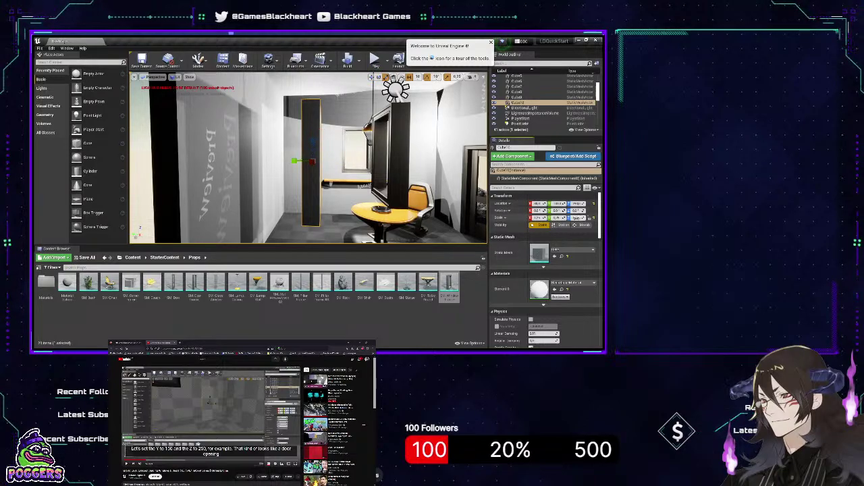
left_click_drag(578, 218, 569, 218)
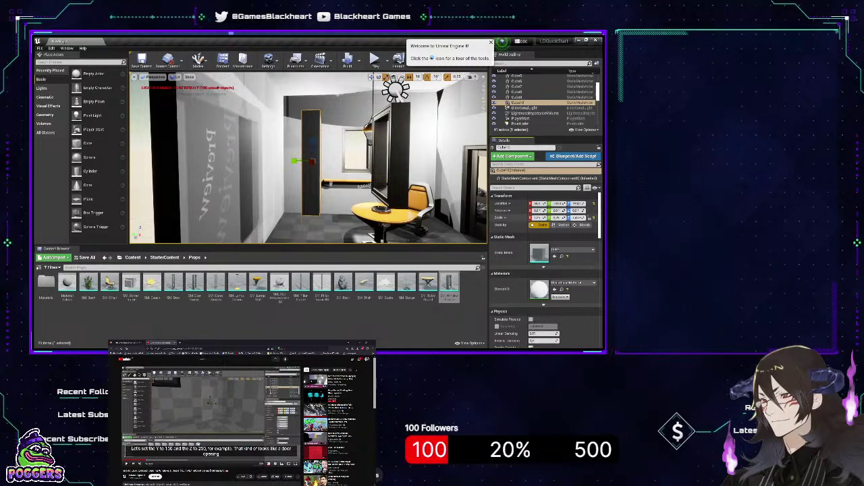
key("f")
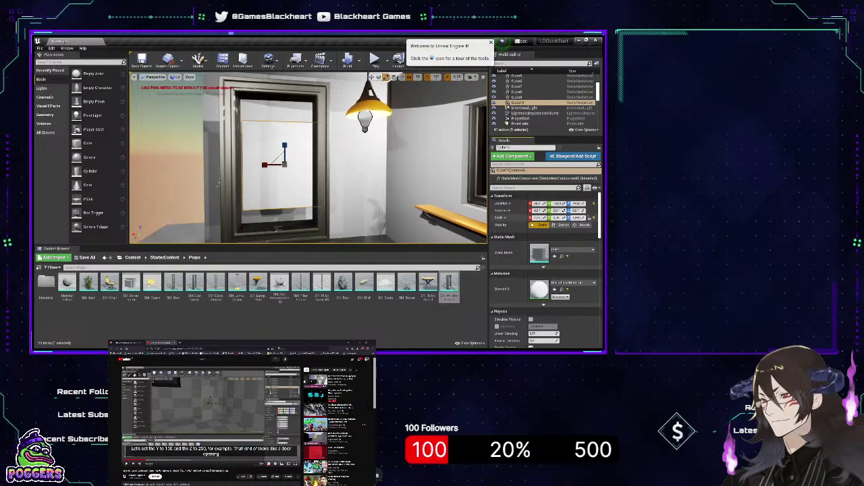
left_click_drag(569, 218, 577, 218)
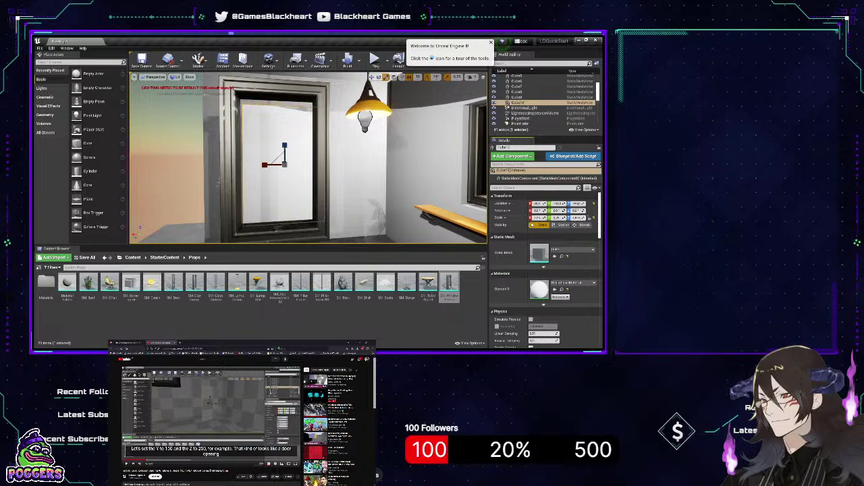
right_click_drag(381, 203, 467, 201)
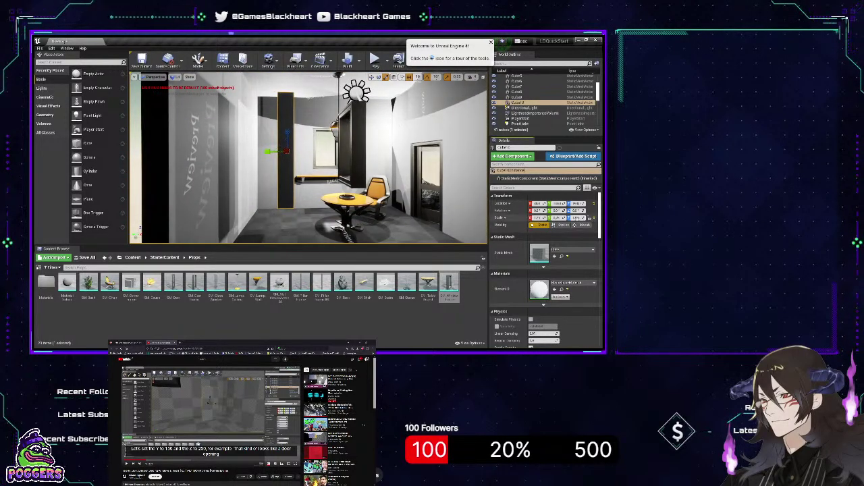
left_click_drag(578, 218, 572, 218)
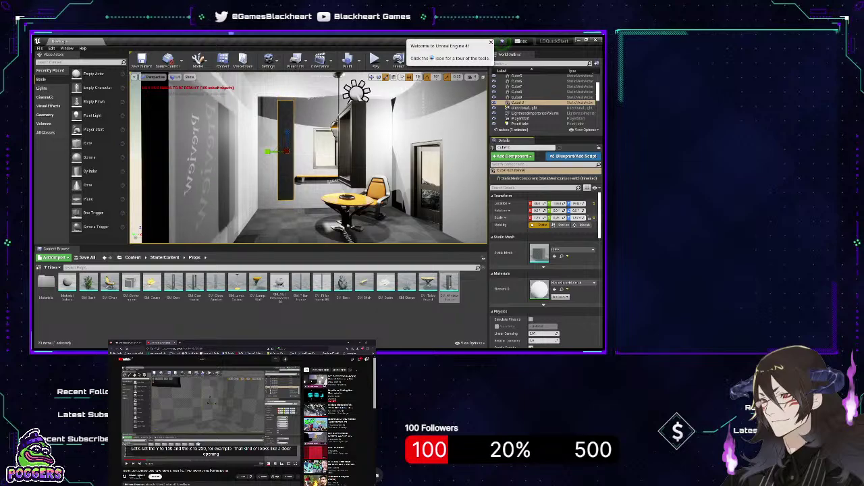
key("f")
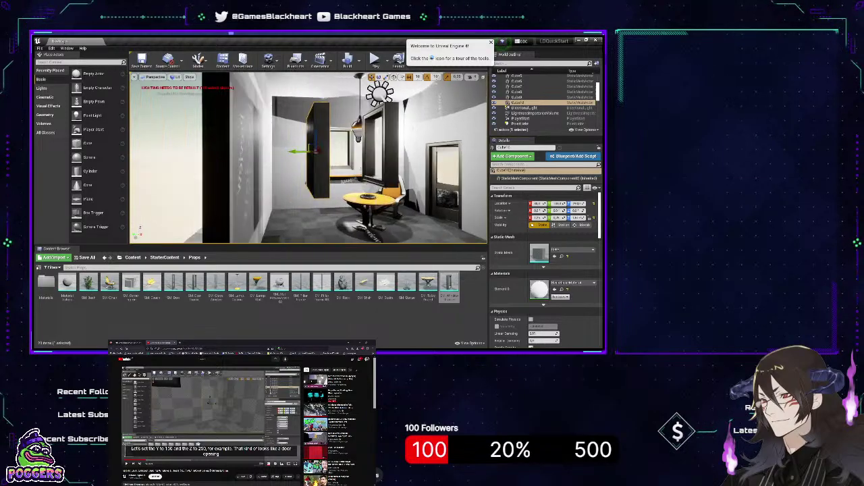
right_click_drag(309, 158, 378, 135)
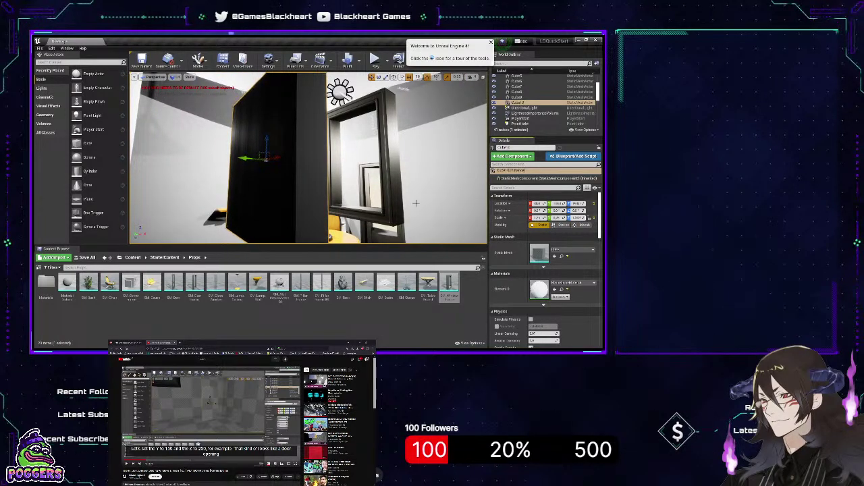
right_click_drag(309, 159, 386, 158)
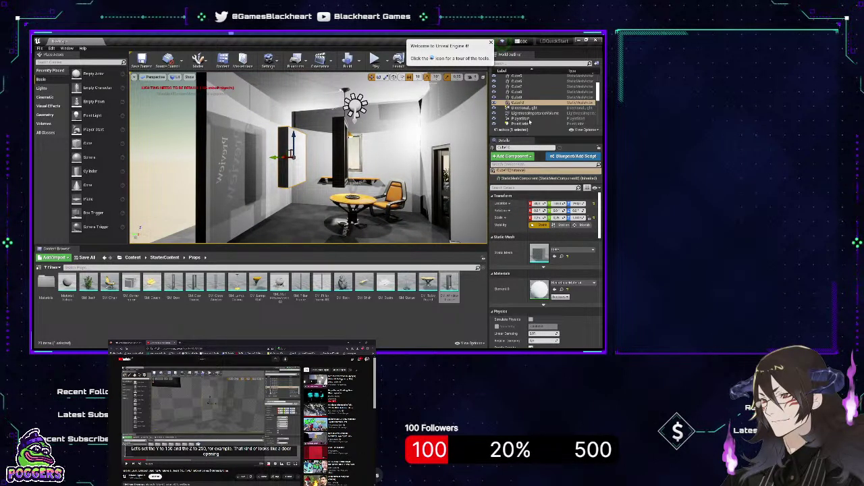
Look through the selected cube's properties, from static mesh and materials to collision, lighting, rendering and actor settings
scroll(527, 218, "down", 10)
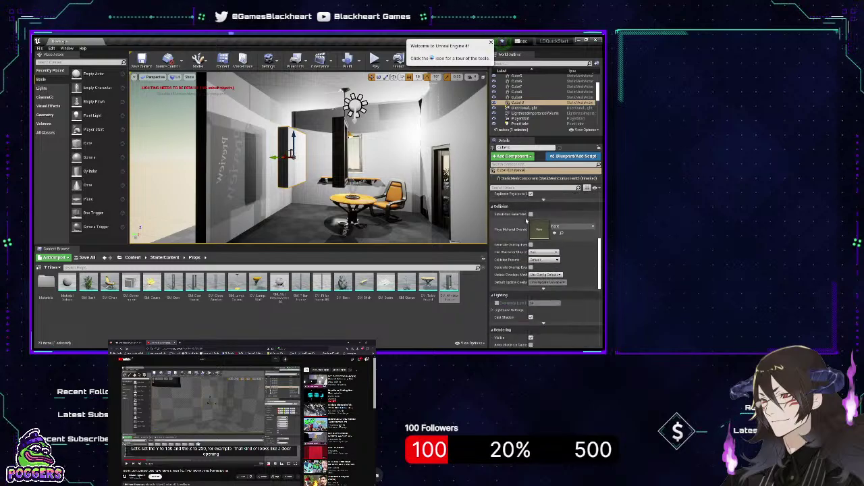
scroll(527, 220, "down", 5)
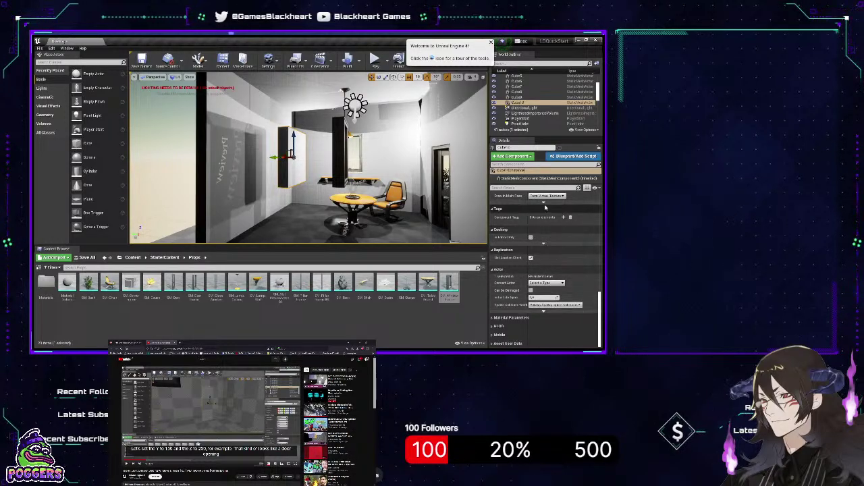
scroll(536, 232, "up", 5)
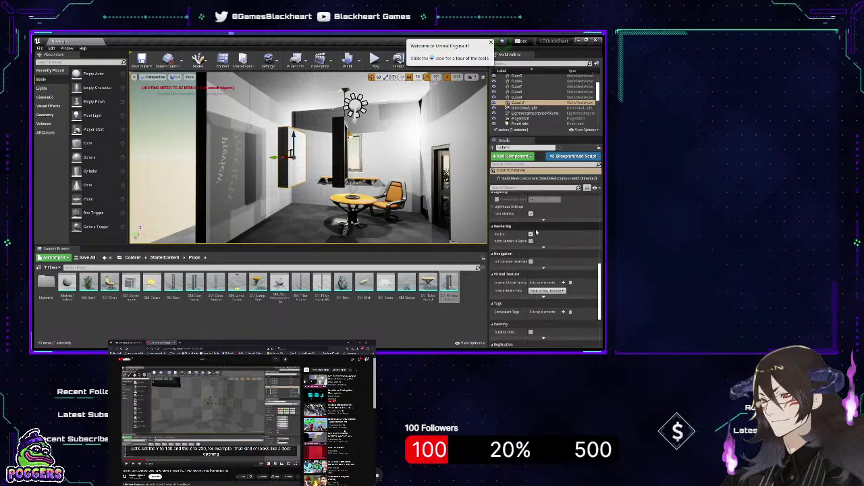
scroll(536, 232, "up", 3)
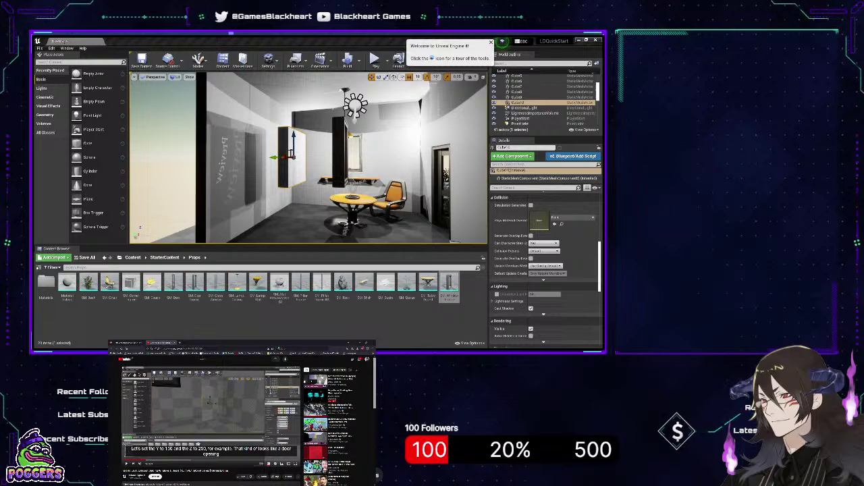
scroll(542, 231, "up", 2)
scroll(541, 231, "up", 8)
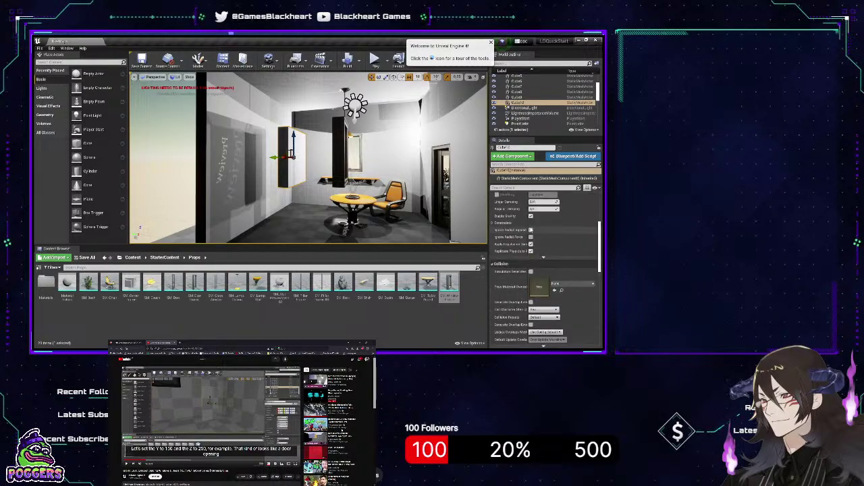
scroll(503, 234, "up", 4)
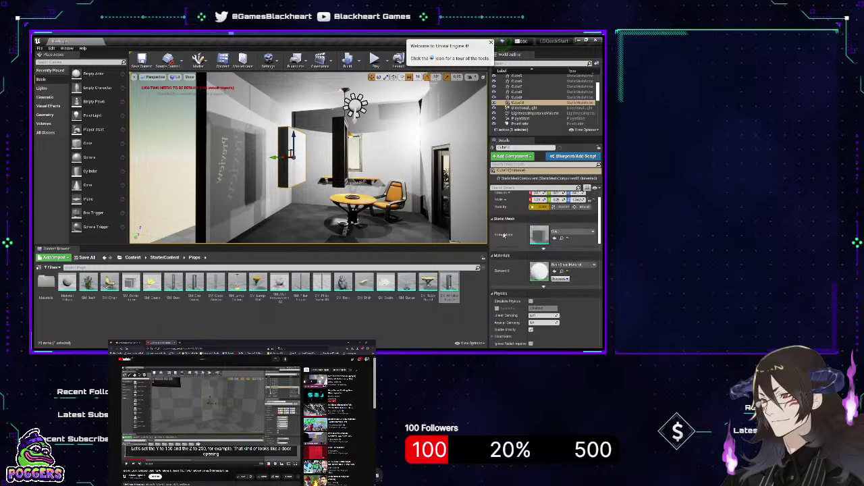
scroll(503, 236, "down", 10)
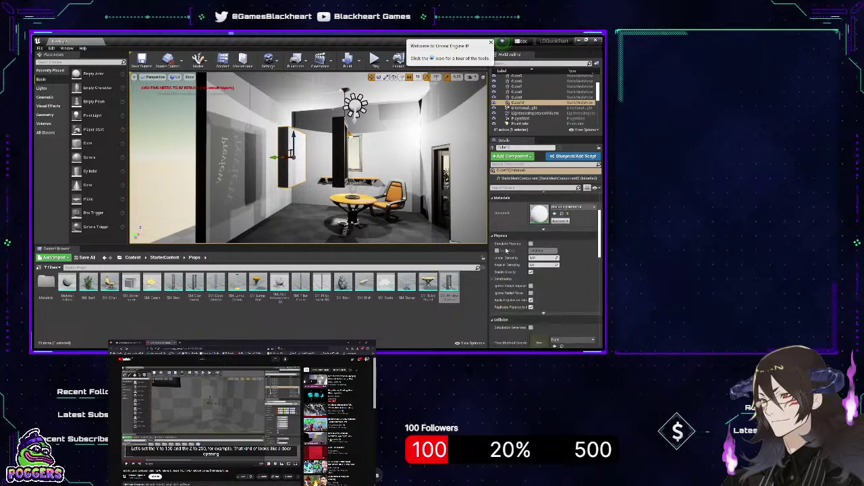
scroll(506, 250, "down", 7)
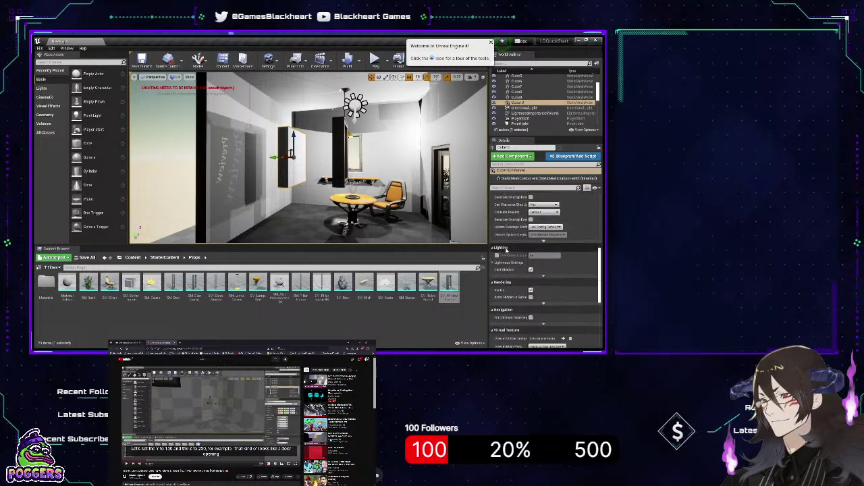
scroll(514, 257, "down", 5)
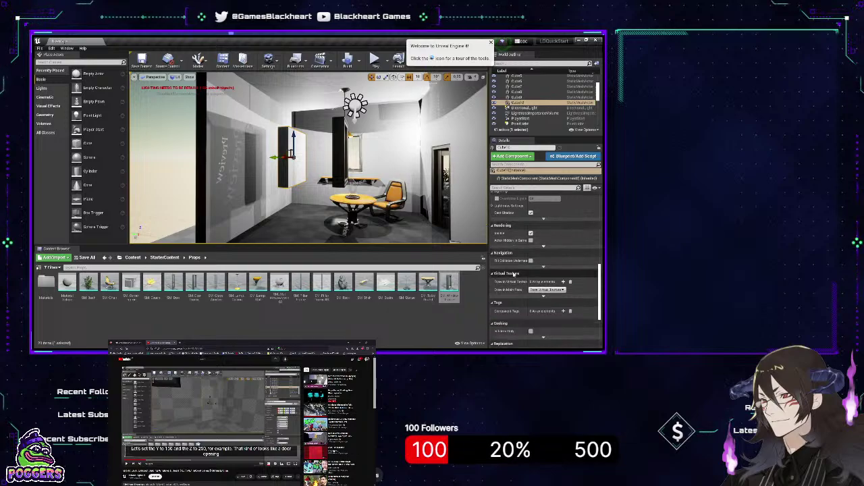
scroll(514, 273, "down", 4)
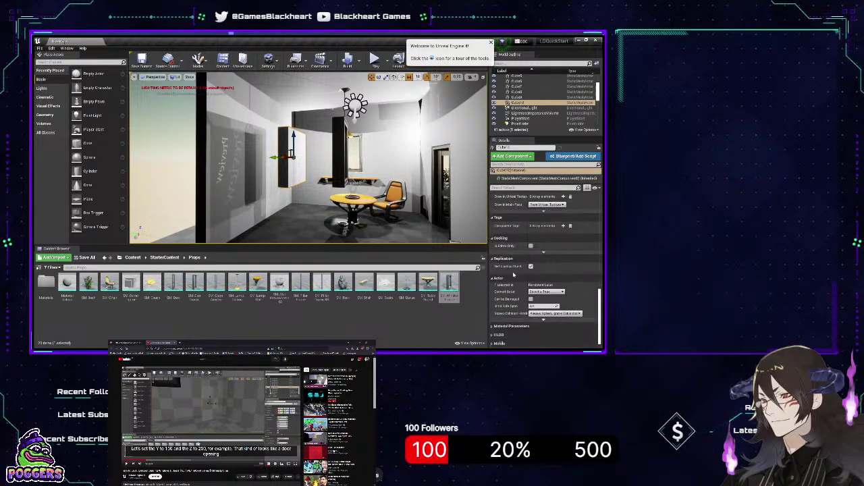
Inspect the cube's Material Parameters, HLOD and Asset User Data sections and glance over the tutorial page
left_click(492, 317)
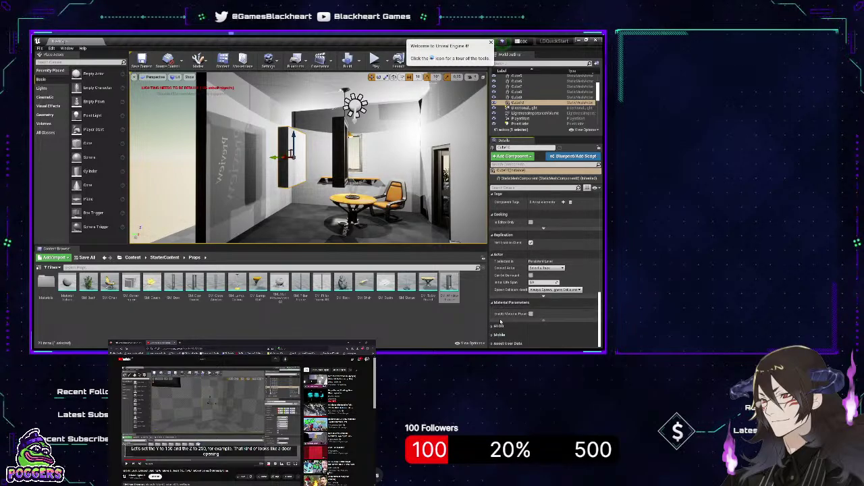
left_click(491, 305)
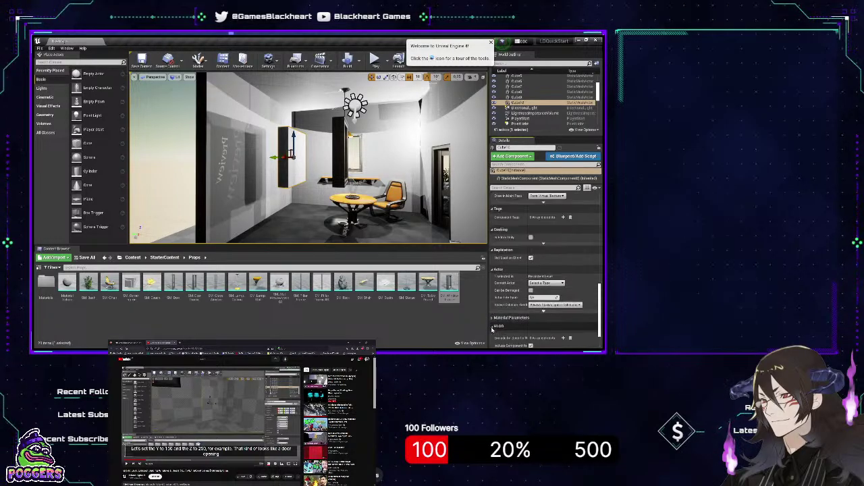
left_click(493, 326)
left_click(492, 288)
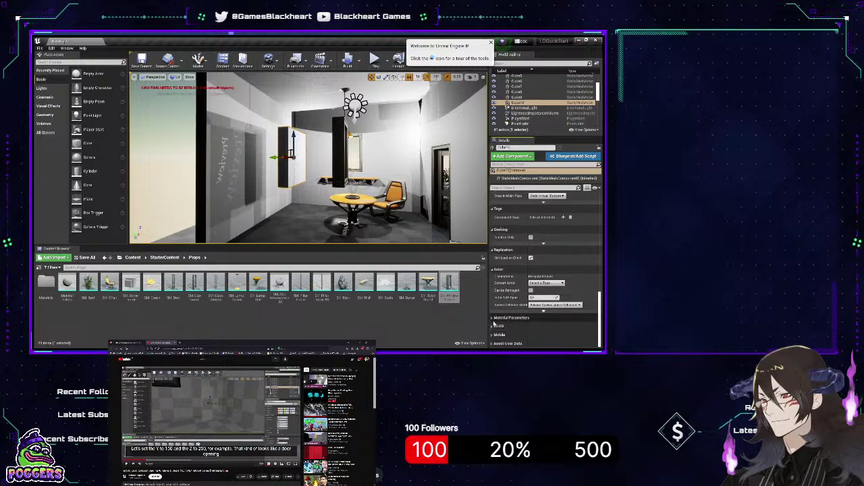
left_click(493, 321)
left_click(493, 322)
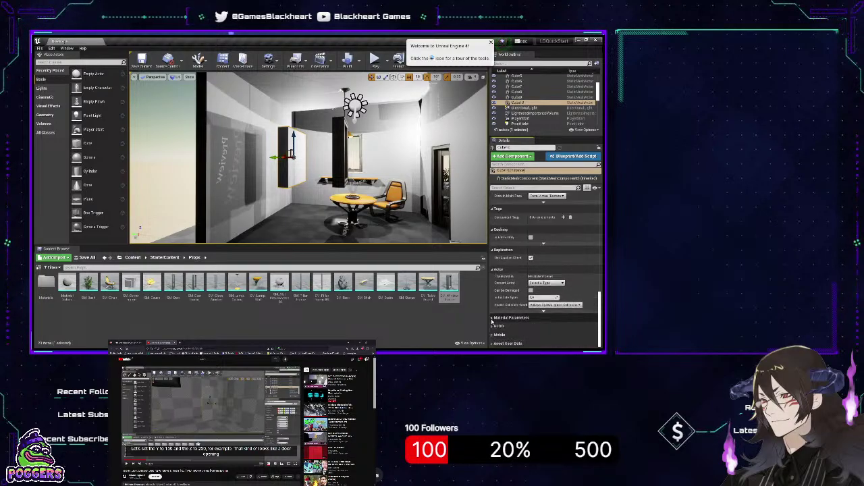
scroll(507, 328, "down", 1)
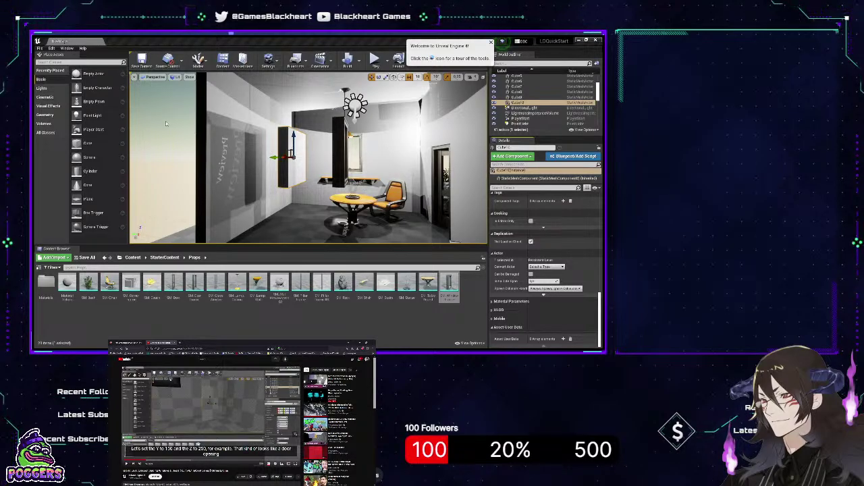
scroll(211, 412, "down", 3)
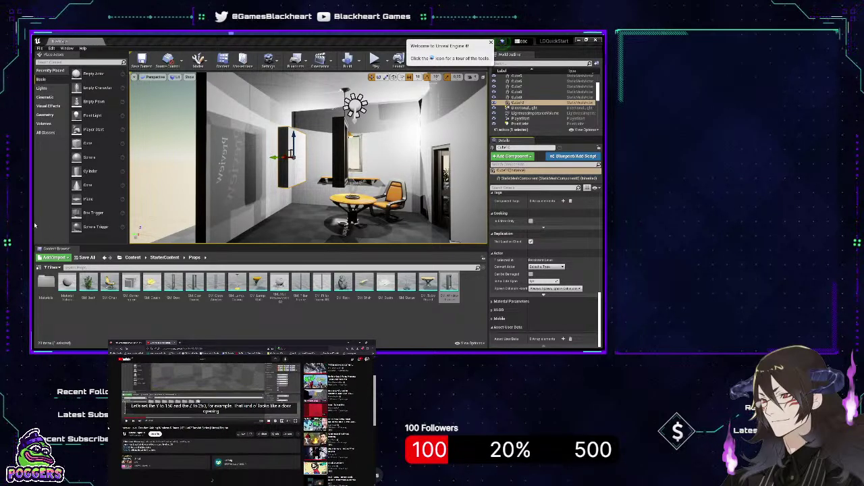
scroll(211, 424, "up", 2)
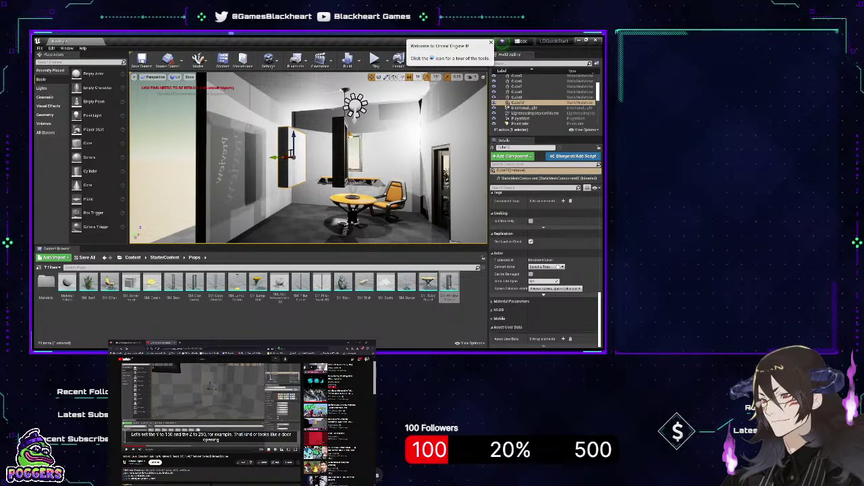
Review the cube's property list again, from the actor settings back to Transform and down to the end
scroll(494, 330, "up", 1)
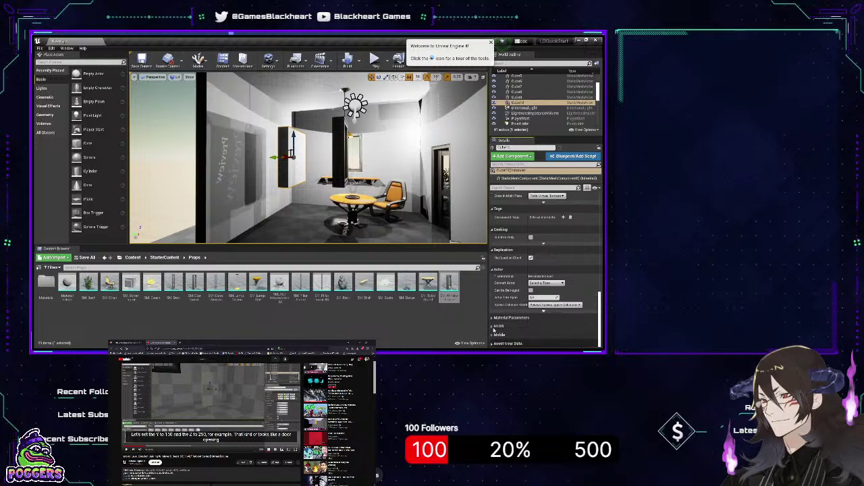
scroll(601, 306, "up", 1)
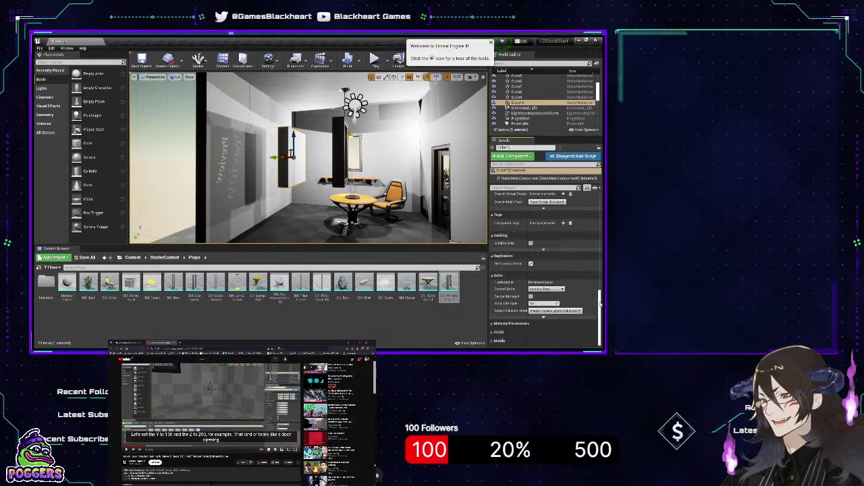
left_click_drag(599, 306, 602, 298)
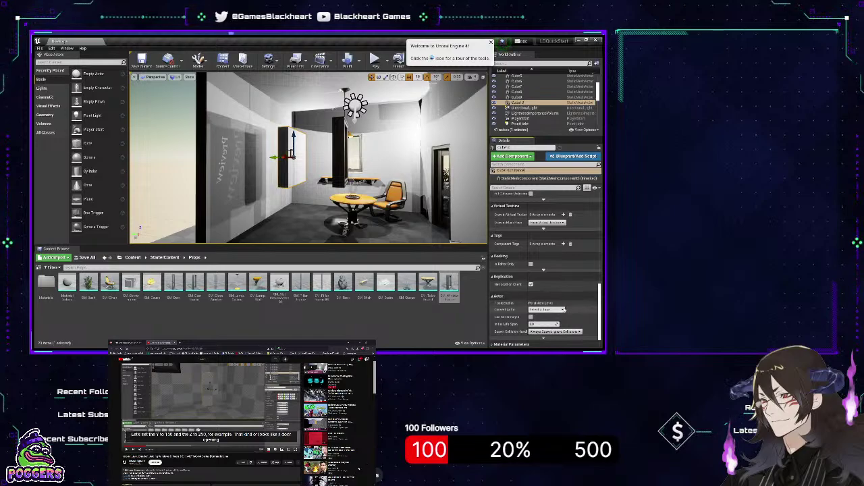
left_click_drag(599, 296, 601, 278)
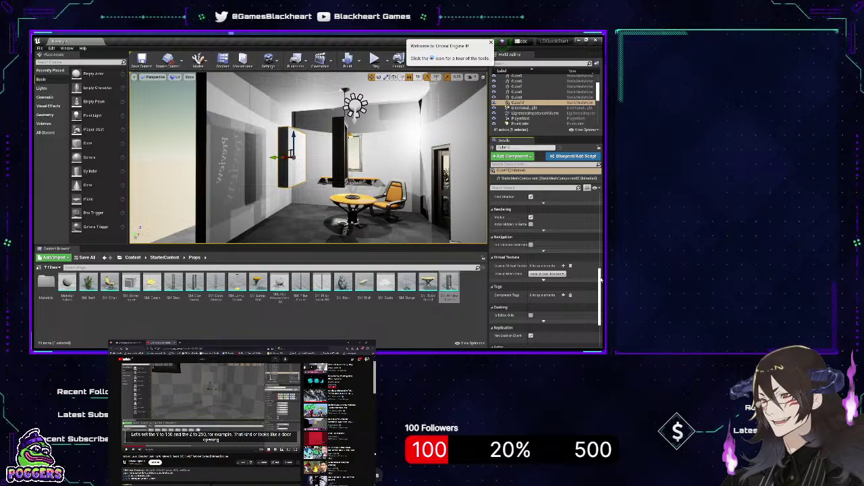
scroll(565, 291, "up", 2)
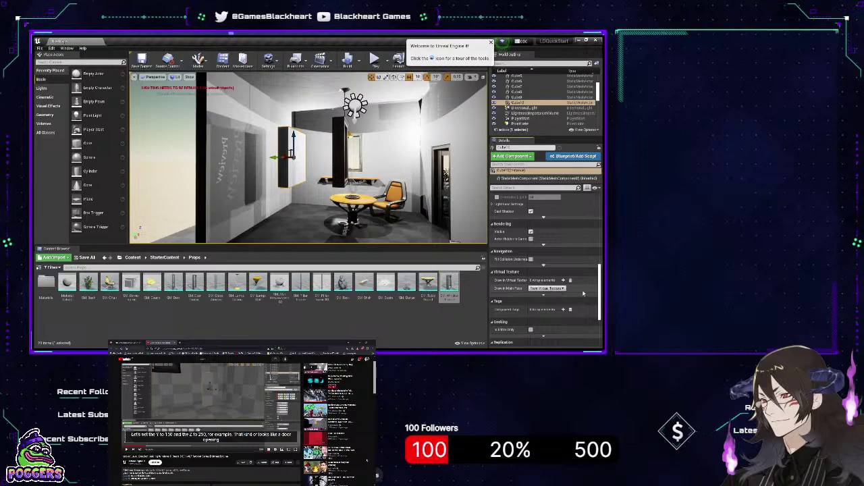
left_click_drag(600, 285, 600, 261)
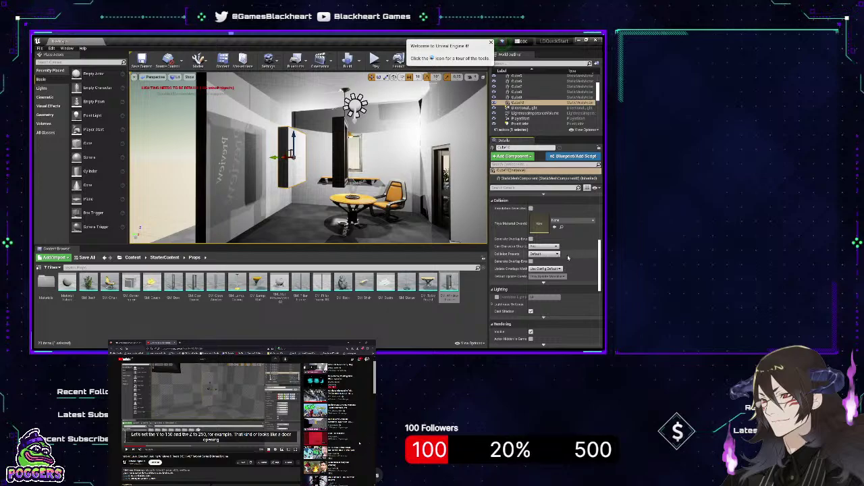
left_click_drag(600, 253, 596, 219)
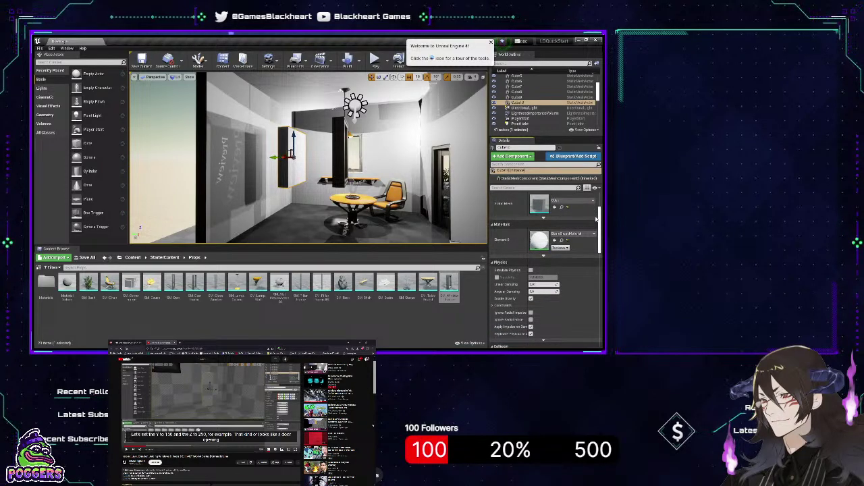
left_click_drag(596, 218, 602, 200)
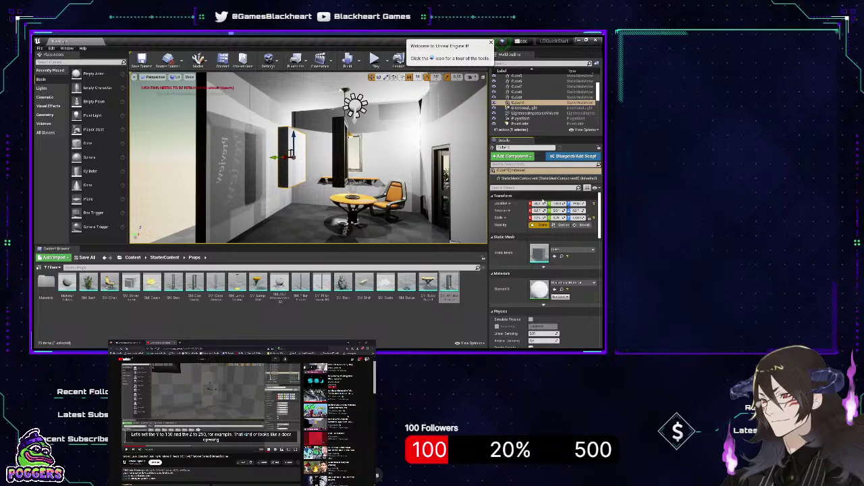
left_click_drag(597, 204, 601, 304)
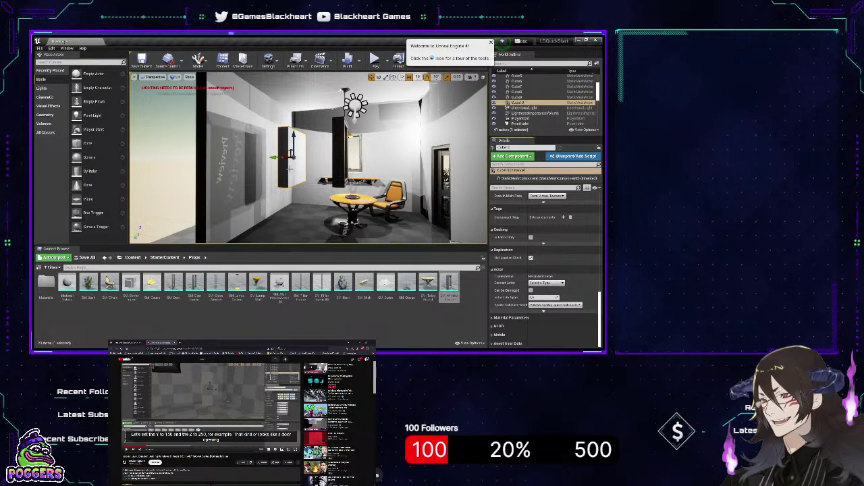
Delete the slab cube and place an additive Box geometry brush in the room beside the side wall
key("Delete")
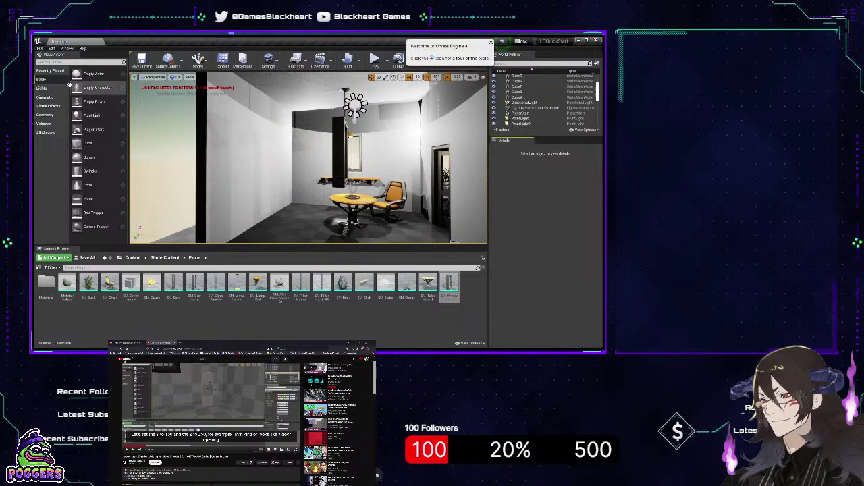
left_click(45, 115)
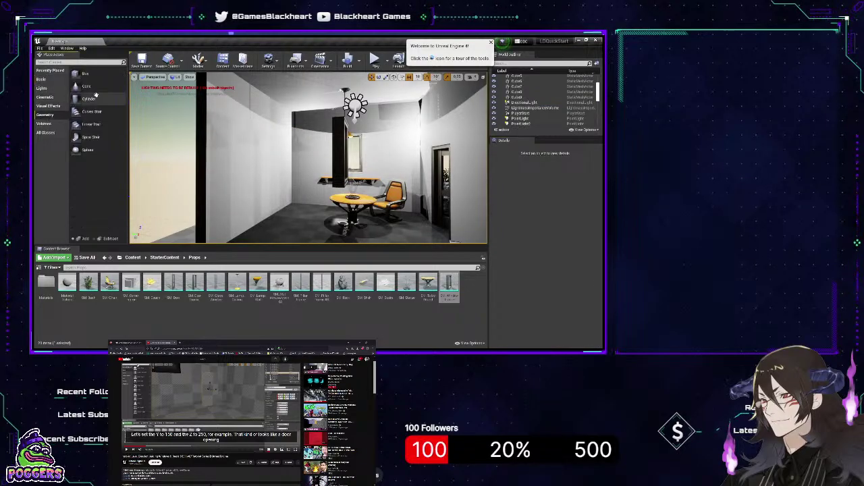
mouse_move(84, 73)
left_mouse_down()
mouse_move(274, 141)
mouse_move(270, 169)
left_mouse_up()
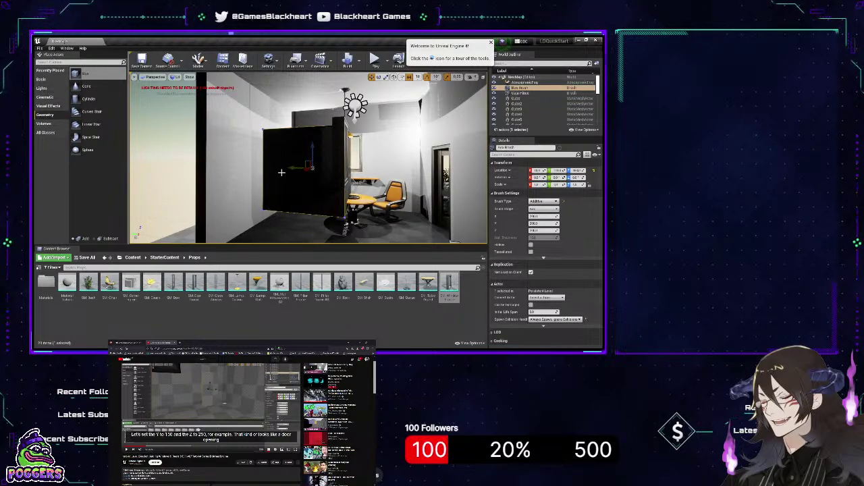
Scale the box brush thinner along Y and reduce its width and height toward the window frame's opening size
key("r")
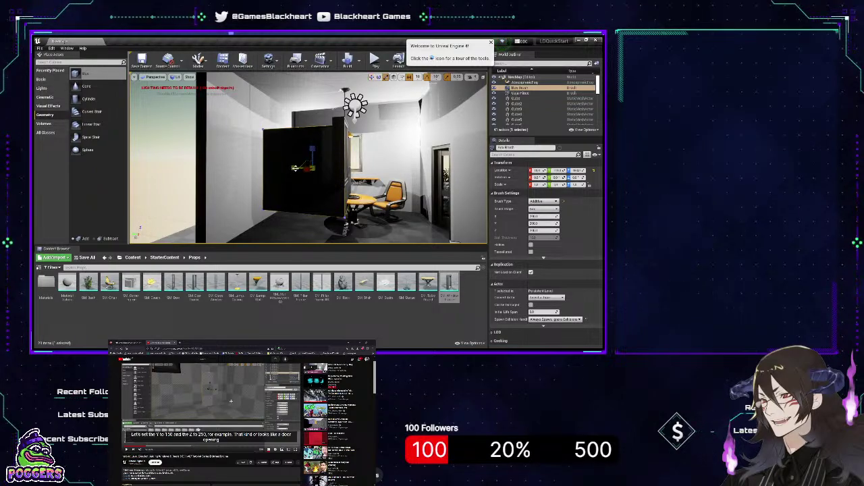
left_click_drag(293, 168, 304, 168)
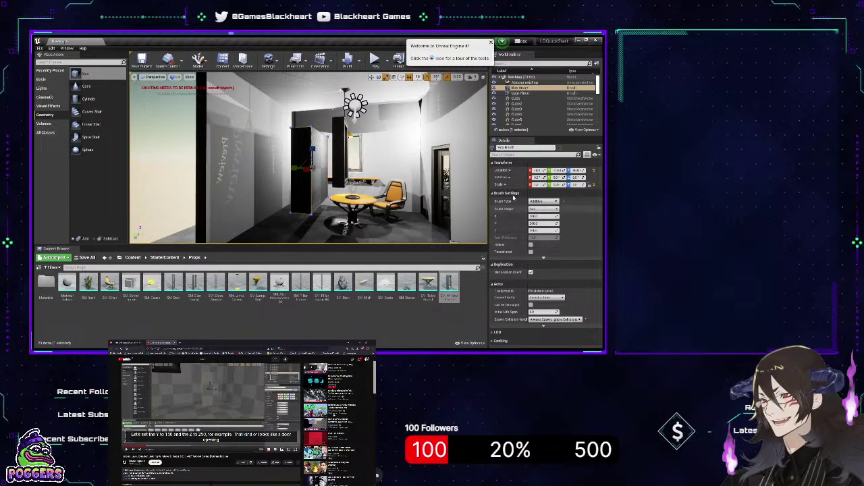
key("w")
mouse_move(297, 169)
right_mouse_down()
mouse_move(287, 169)
mouse_move(304, 165)
right_mouse_up()
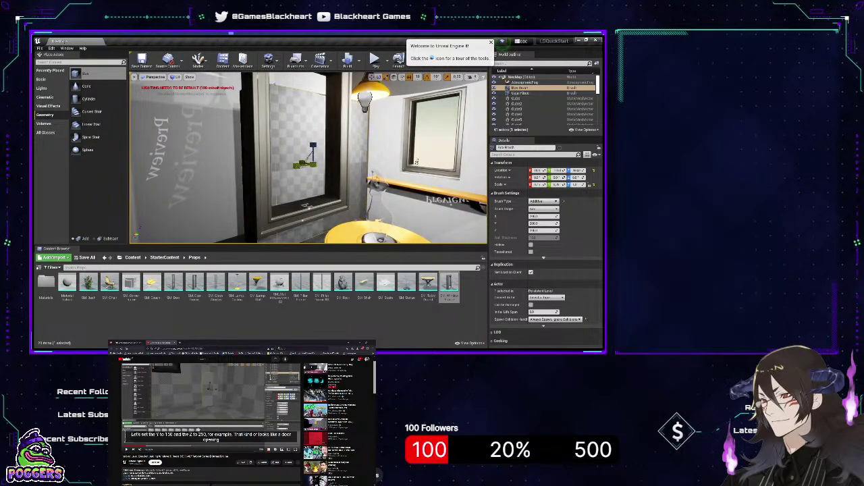
left_click_drag(301, 165, 312, 155)
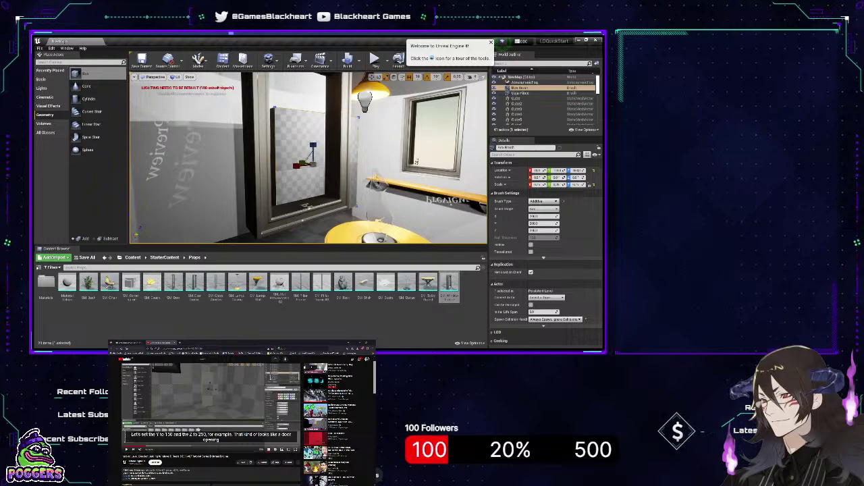
Move the box brush along the side wall, raise it to the window frame's height and bring it out in front of the frame
right_click_drag(308, 162, 216, 157)
key("w")
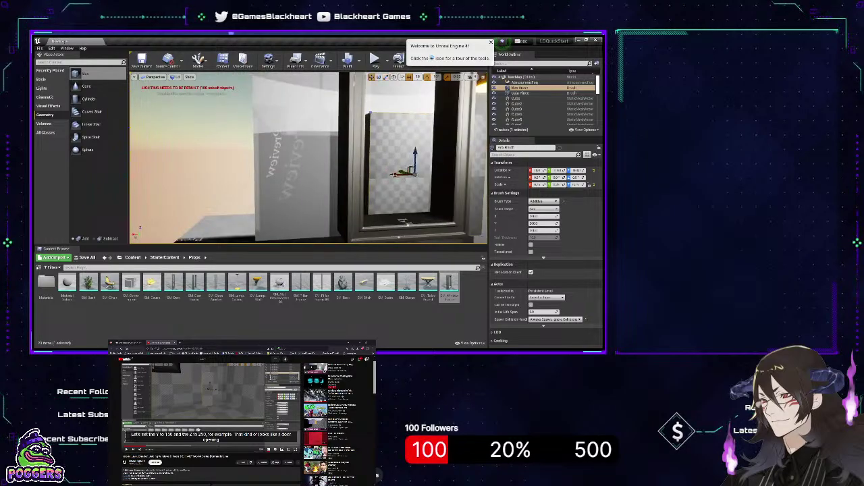
left_click_drag(399, 175, 368, 175)
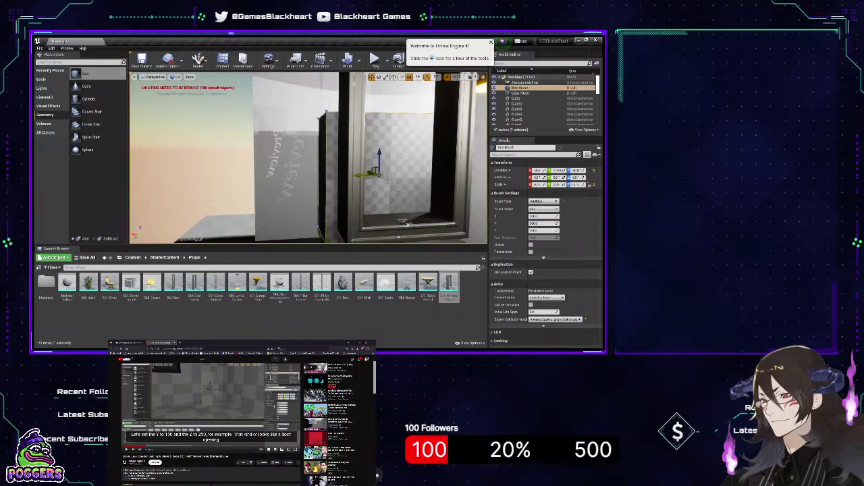
right_click_drag(370, 174, 330, 174)
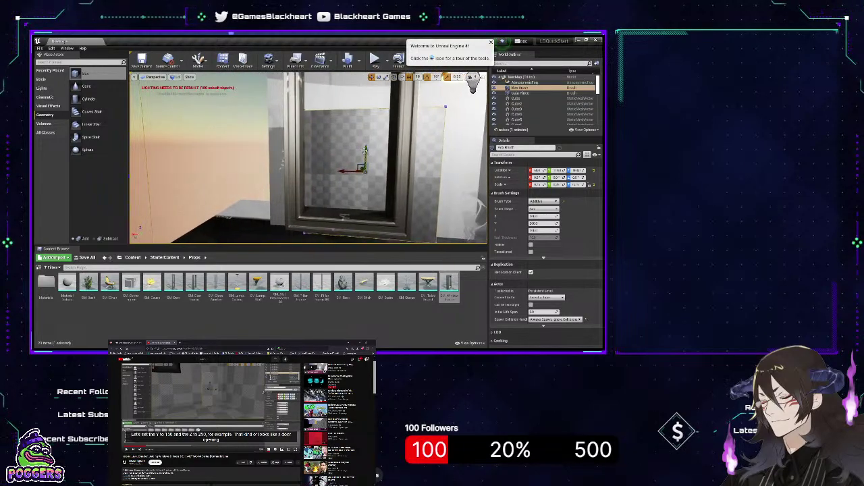
left_click_drag(364, 151, 366, 134)
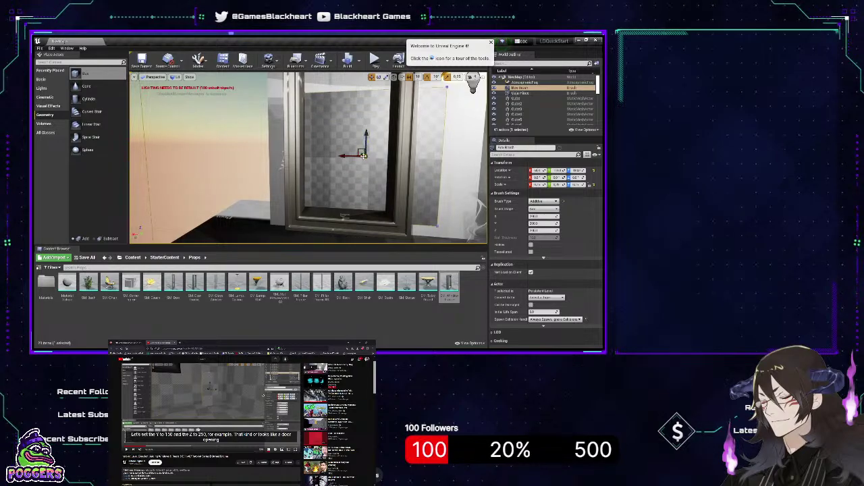
left_click_drag(363, 154, 371, 201)
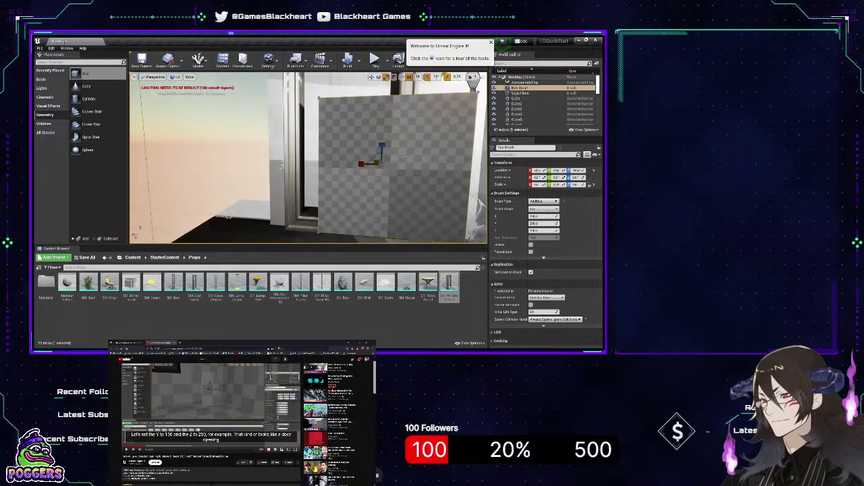
Center the box brush over the window frame, increase its Z scale and narrow it slightly to match the frame's outline
left_click(402, 157)
mouse_move(402, 156)
right_mouse_down()
mouse_move(429, 155)
mouse_move(395, 156)
right_mouse_up()
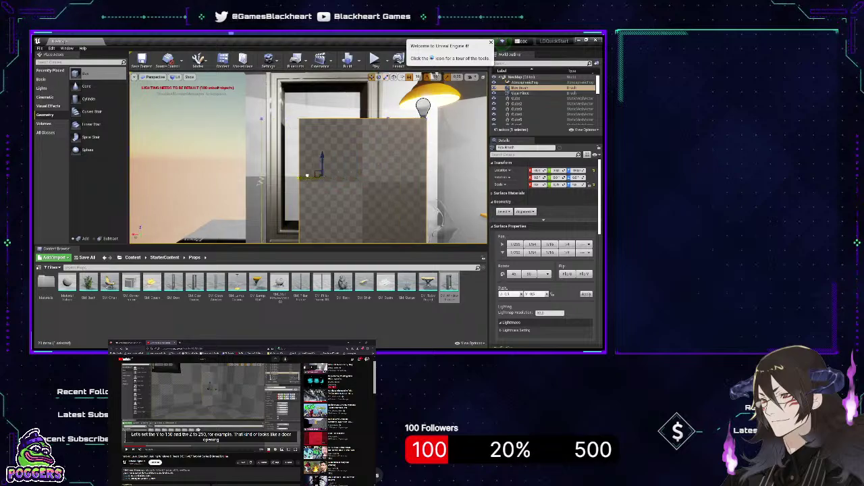
left_click_drag(323, 169, 322, 137)
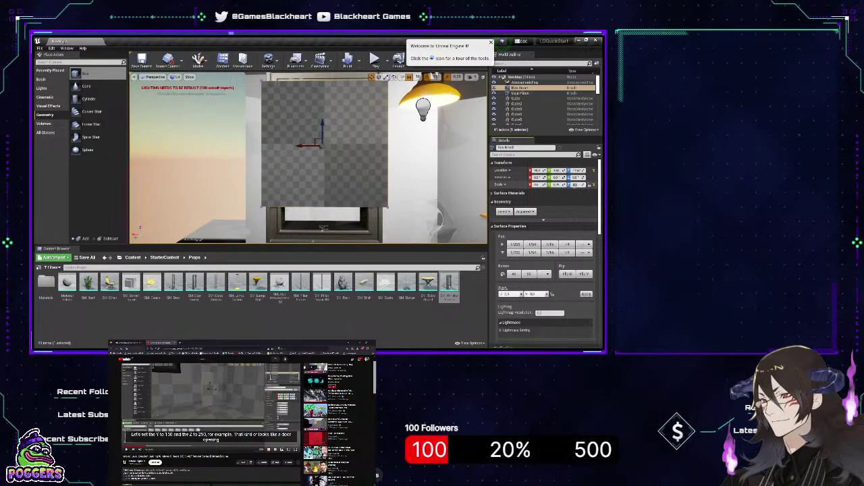
left_click(572, 202)
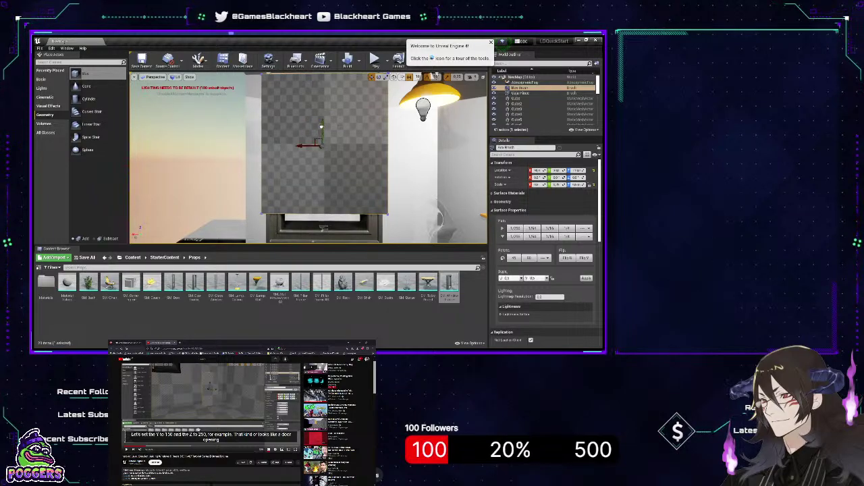
left_click_drag(322, 127, 322, 137)
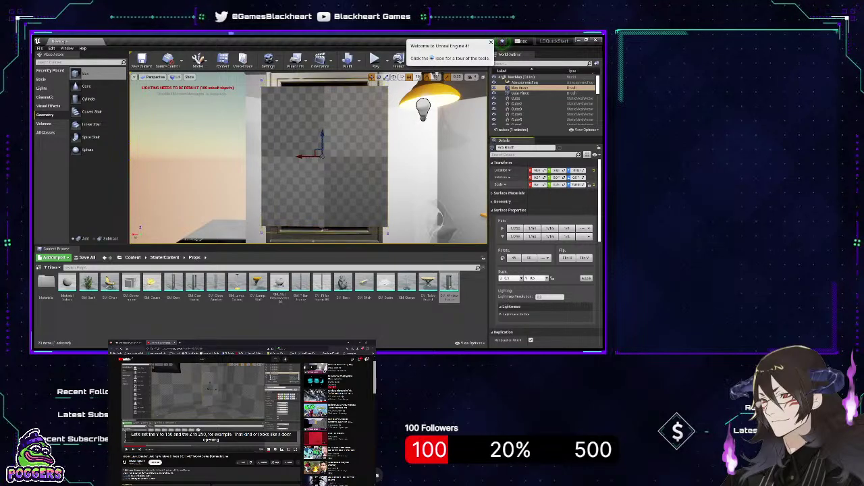
left_click_drag(576, 185, 570, 188)
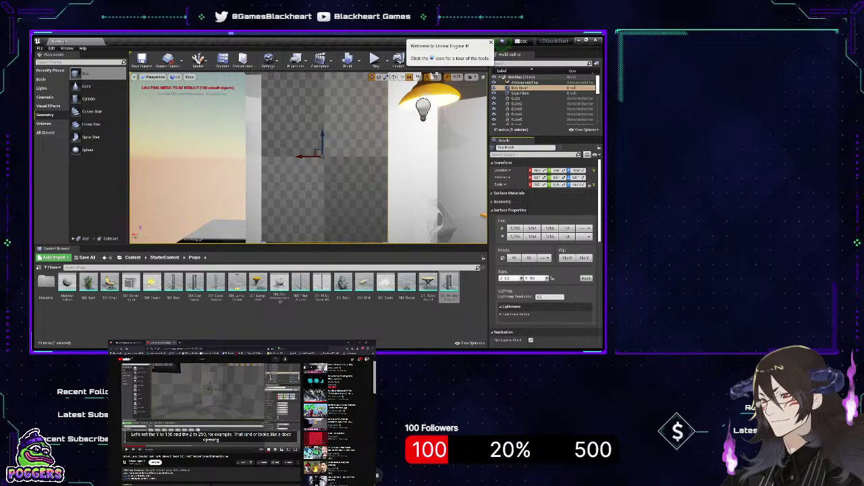
left_click_drag(556, 184, 545, 185)
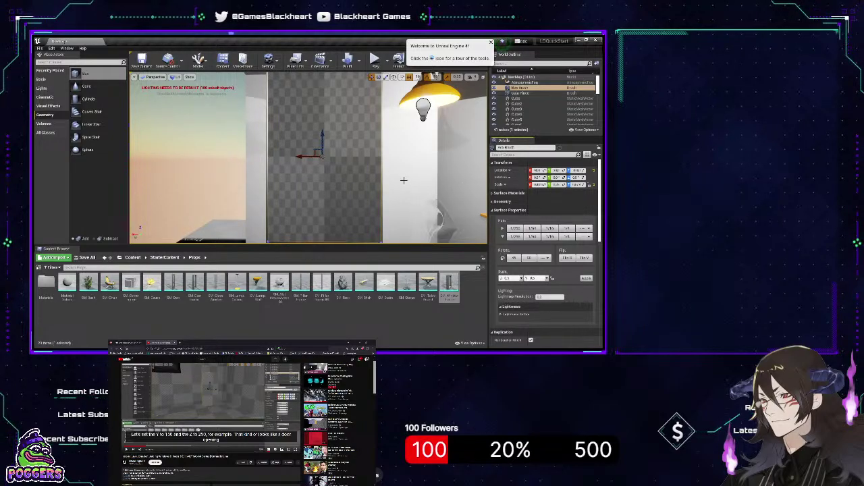
Make the box brush thinner along Y and move it away from the window frame to the side wall
mouse_move(404, 181)
left_mouse_down()
mouse_move(445, 189)
mouse_move(445, 230)
left_mouse_up()
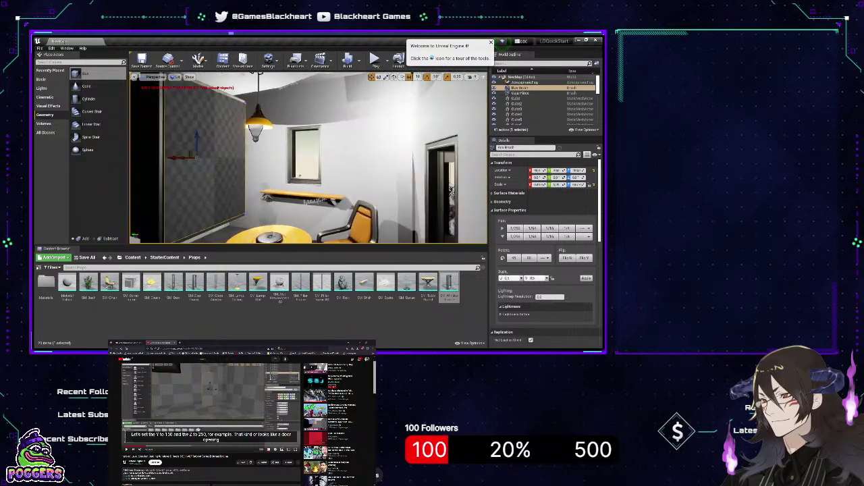
mouse_move(308, 159)
right_mouse_down()
mouse_move(246, 158)
mouse_move(312, 158)
mouse_move(392, 174)
right_mouse_up()
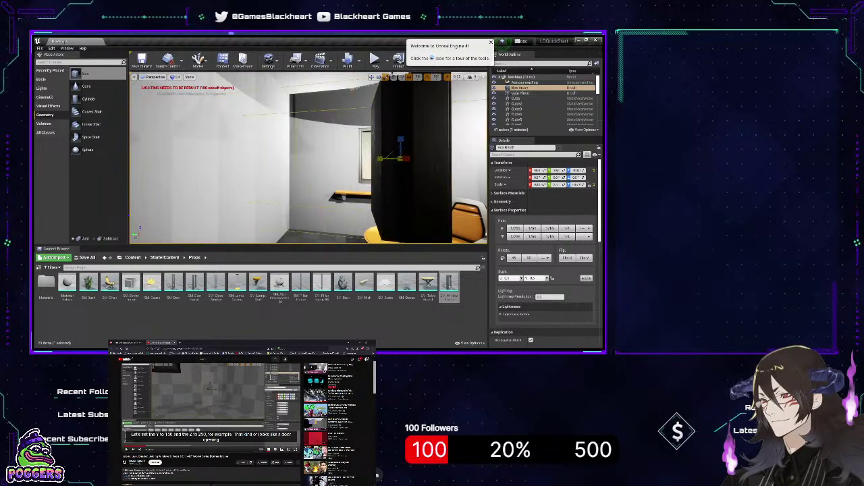
left_click_drag(382, 158, 380, 160)
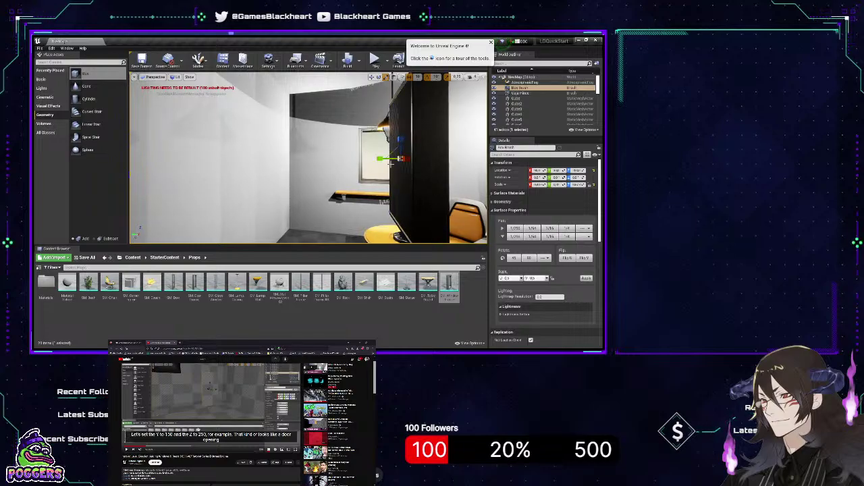
left_click(378, 157)
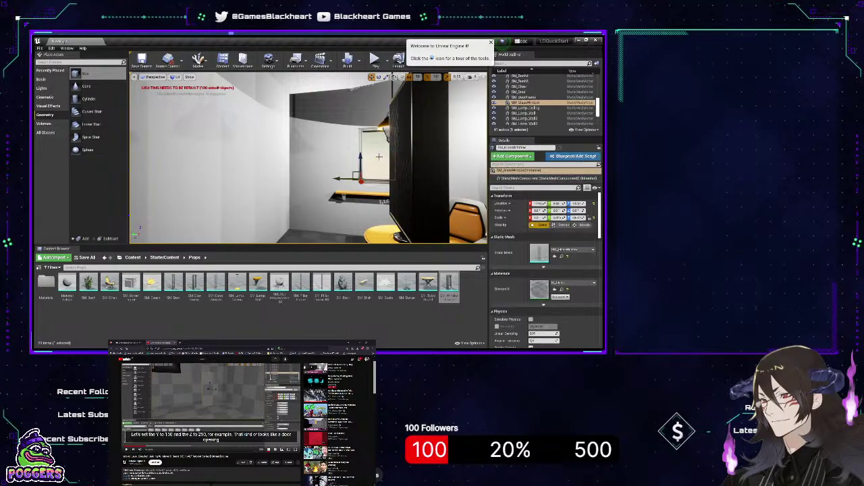
left_click(405, 164)
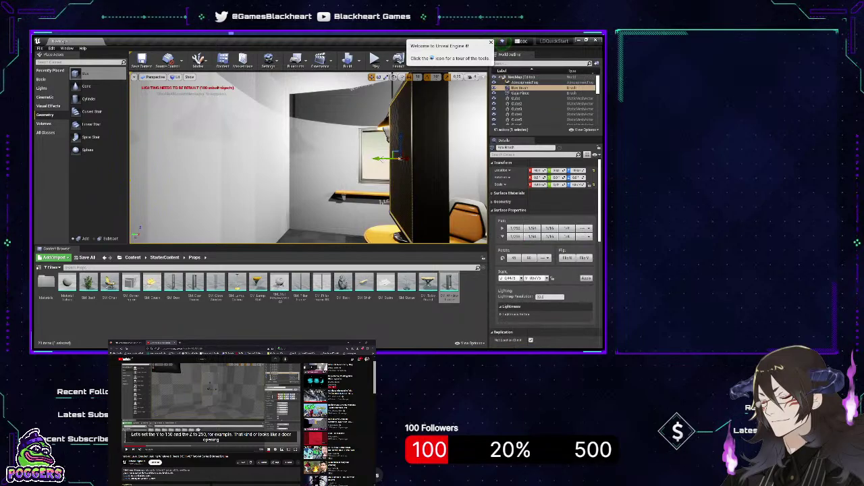
left_click_drag(378, 162, 284, 171)
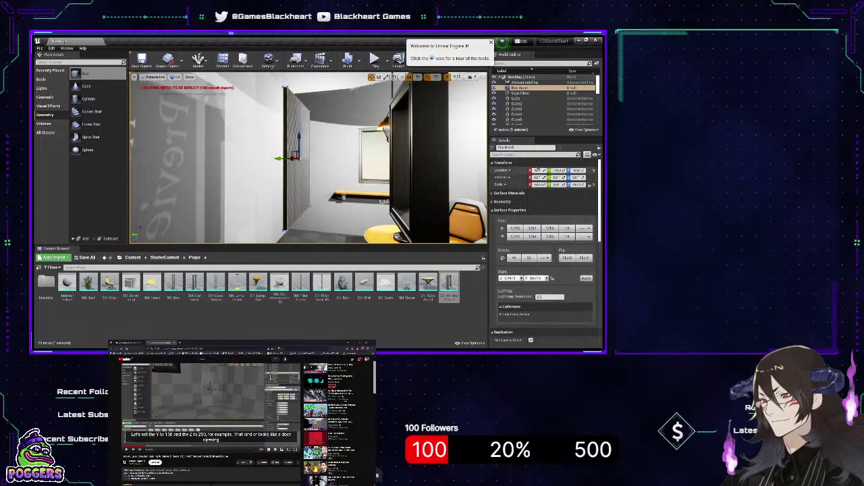
Change the box brush's type to Subtractive and push it through the side wall
scroll(537, 170, "down", 5)
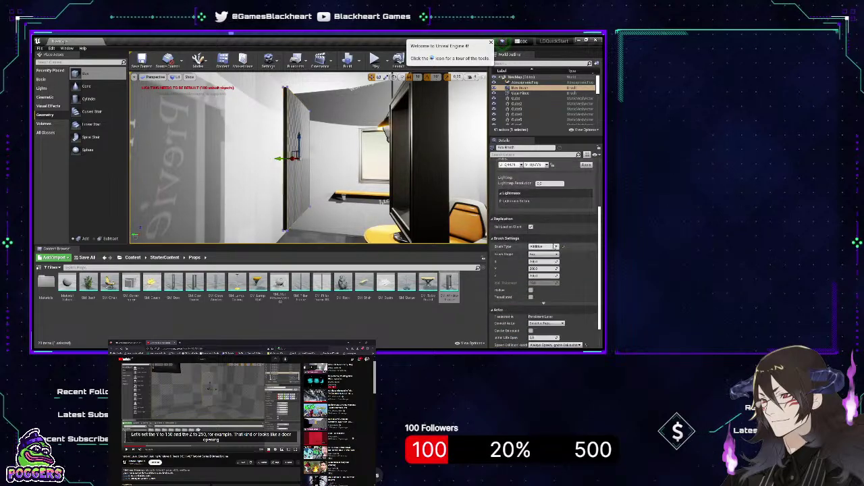
left_click(544, 247)
left_click(547, 254)
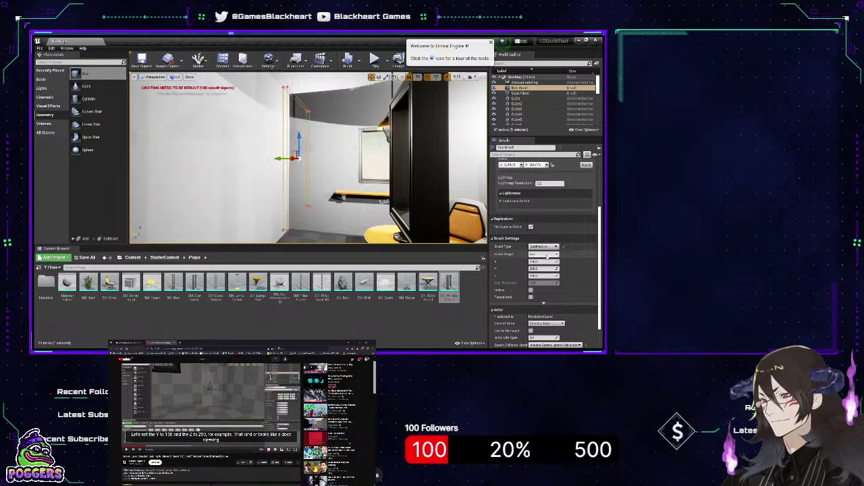
left_click_drag(279, 163, 202, 161)
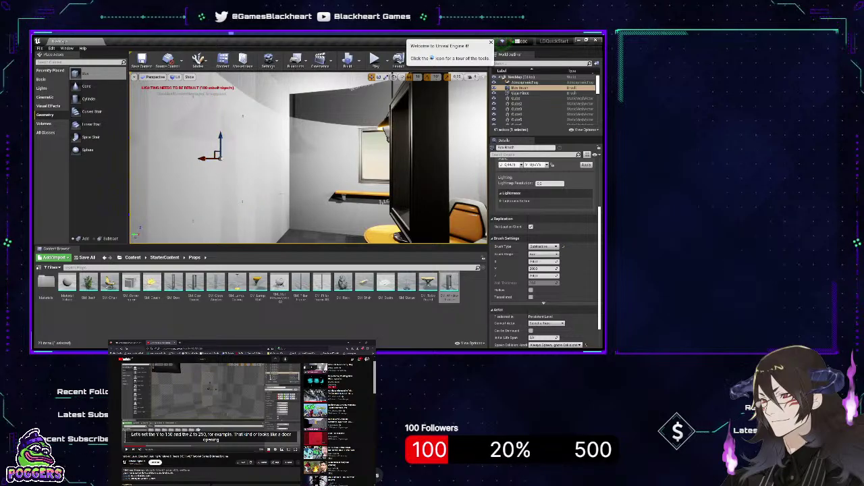
mouse_move(203, 161)
right_mouse_down()
mouse_move(391, 162)
mouse_move(297, 159)
mouse_move(264, 147)
right_mouse_up()
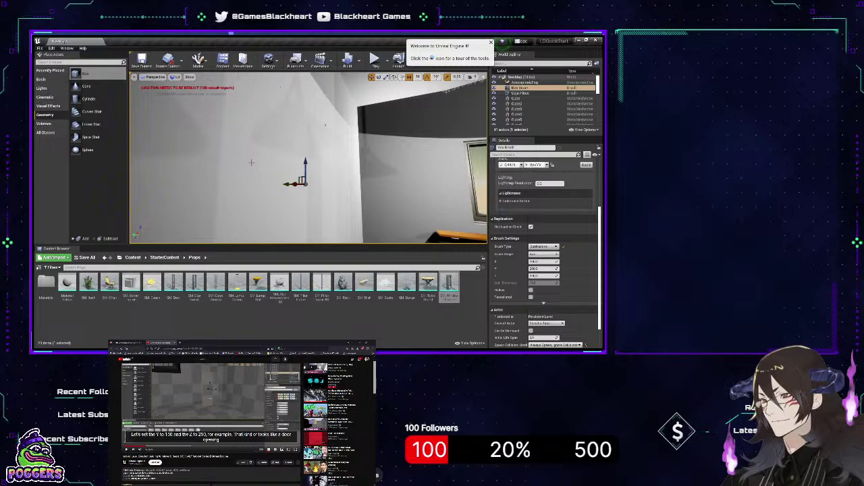
Delete the side-wall cube and place a new additive Box geometry brush outside the open side of the room
left_click(252, 163)
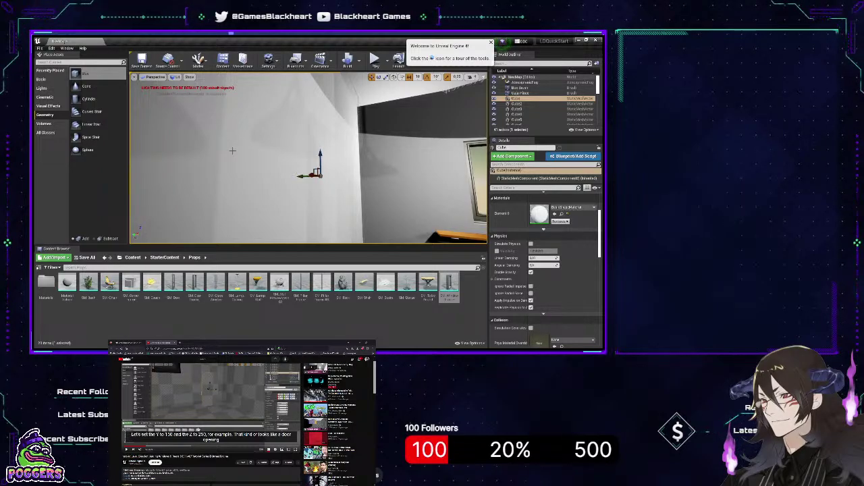
key("Delete")
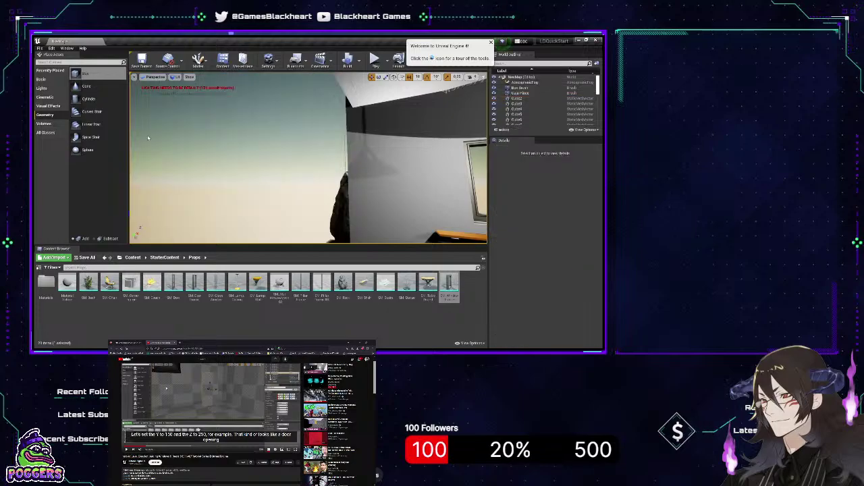
left_click_drag(85, 73, 243, 193)
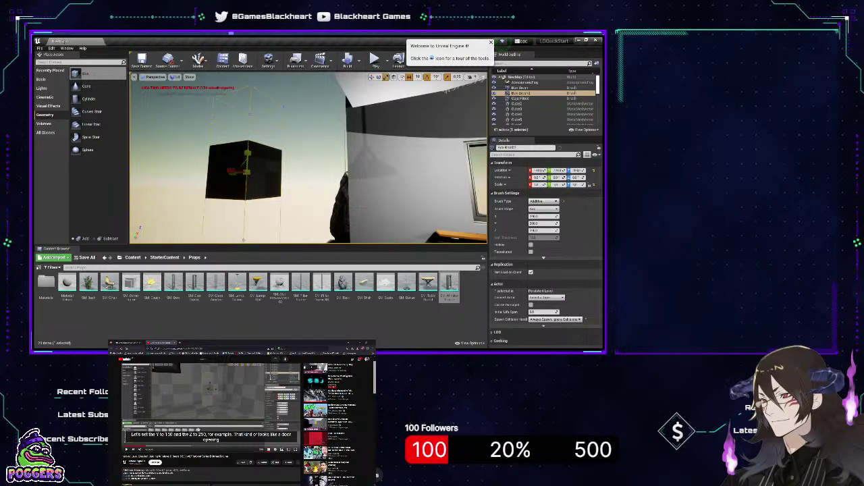
Scale the new box brush into a tall, wide wall panel
left_click_drag(247, 162, 235, 208)
left_click_drag(232, 170, 246, 173)
right_click_drag(247, 174, 213, 172)
mouse_move(303, 150)
right_mouse_down()
mouse_move(405, 166)
mouse_move(295, 152)
right_mouse_up()
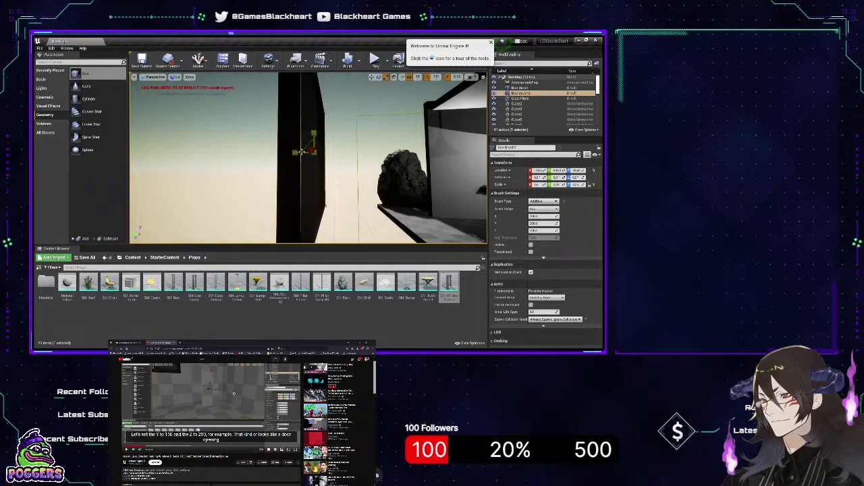
Move the wall brush along Y into the open side of the room, in line with the missing wall
left_click_drag(303, 151, 444, 163)
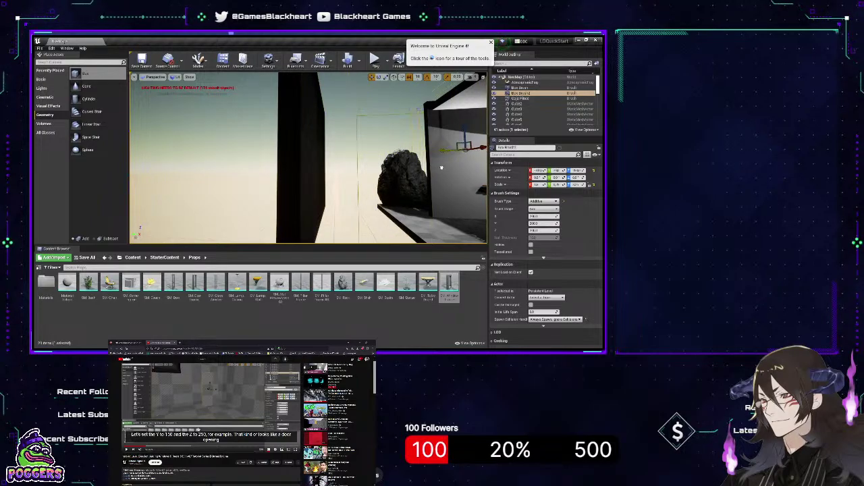
mouse_move(442, 167)
right_mouse_down()
mouse_move(386, 169)
mouse_move(398, 167)
right_mouse_up()
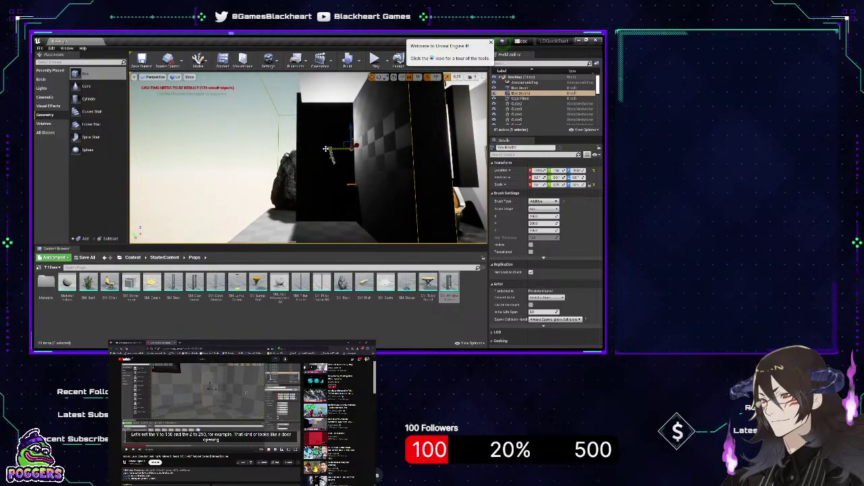
left_click_drag(325, 148, 302, 148)
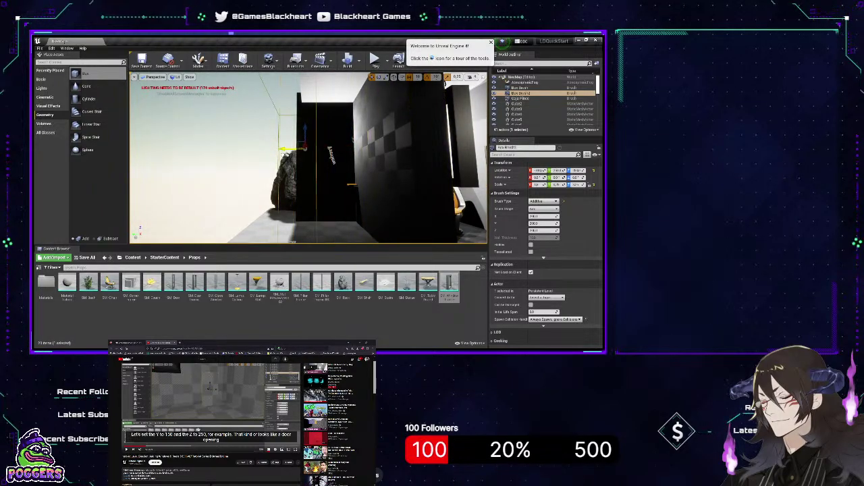
mouse_move(303, 149)
right_mouse_down()
mouse_move(312, 150)
mouse_move(295, 149)
right_mouse_up()
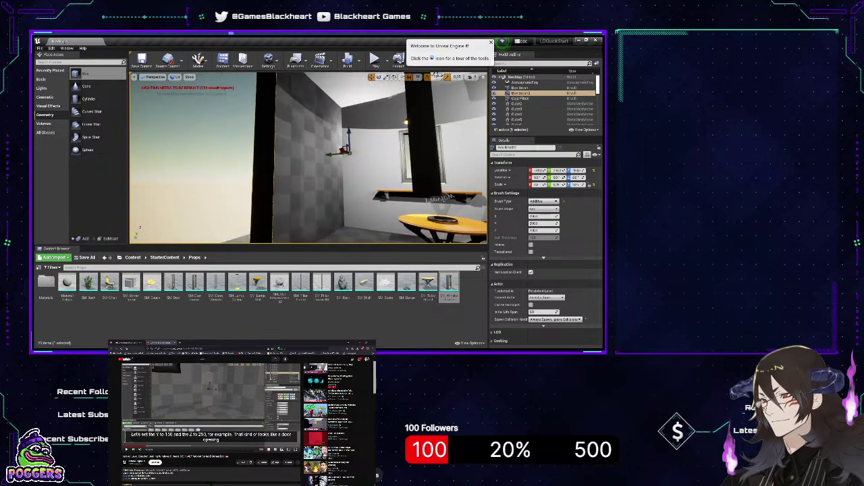
mouse_move(337, 187)
right_mouse_down()
mouse_move(323, 185)
mouse_move(336, 187)
right_mouse_up()
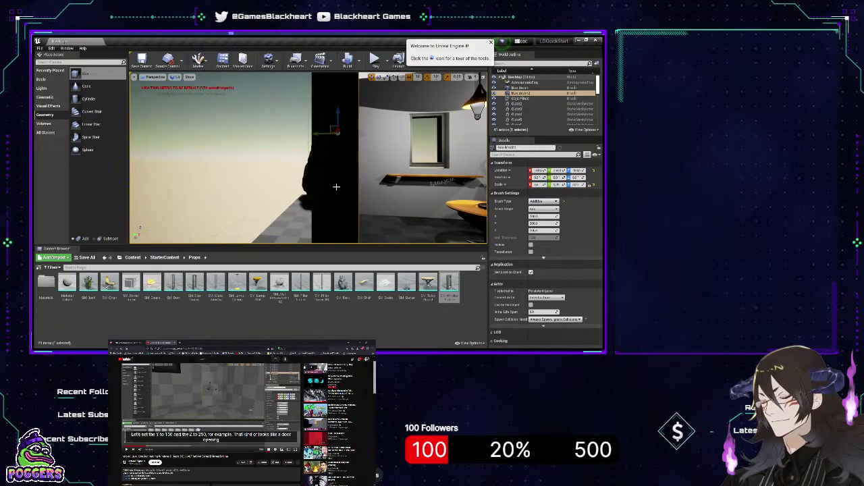
Thin the wall brush along Y to about the thickness of the other walls
key("r")
left_click_drag(318, 134, 331, 134)
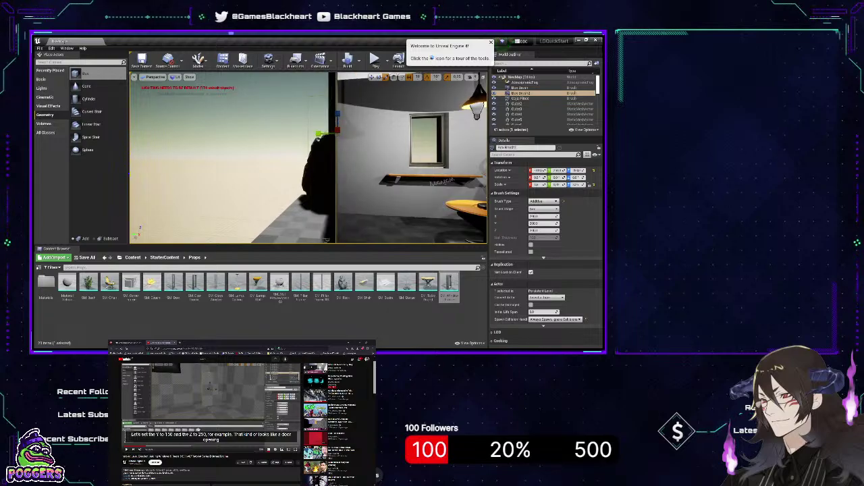
right_click_drag(331, 142, 317, 143)
Undo a misplaced shift of the wall brush and slide it along the open side to fit against the room's corner
key("w")
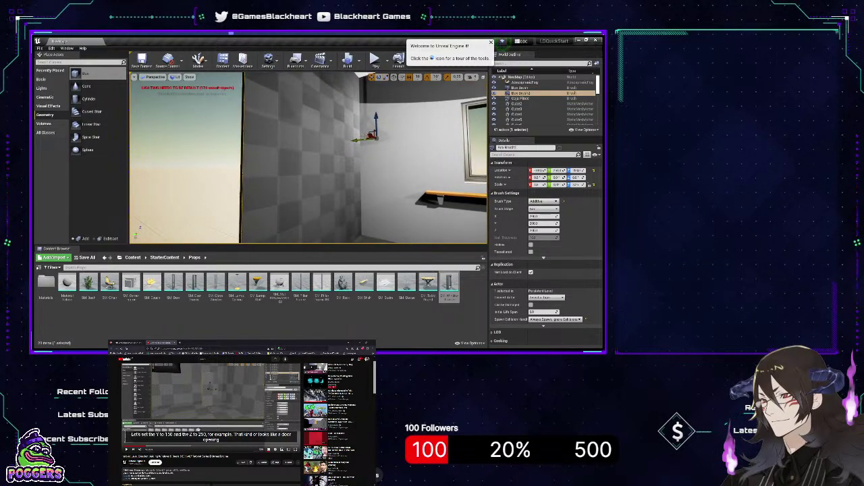
mouse_move(370, 135)
left_mouse_down()
mouse_move(345, 144)
mouse_move(360, 146)
left_mouse_up()
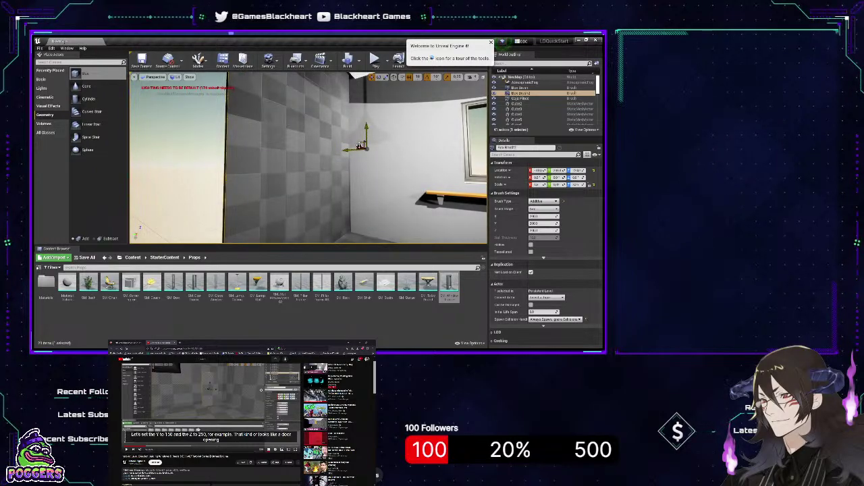
key("ctrl+z")
left_click_drag(372, 137, 366, 138)
mouse_move(390, 134)
right_mouse_down()
mouse_move(403, 136)
mouse_move(390, 134)
right_mouse_up()
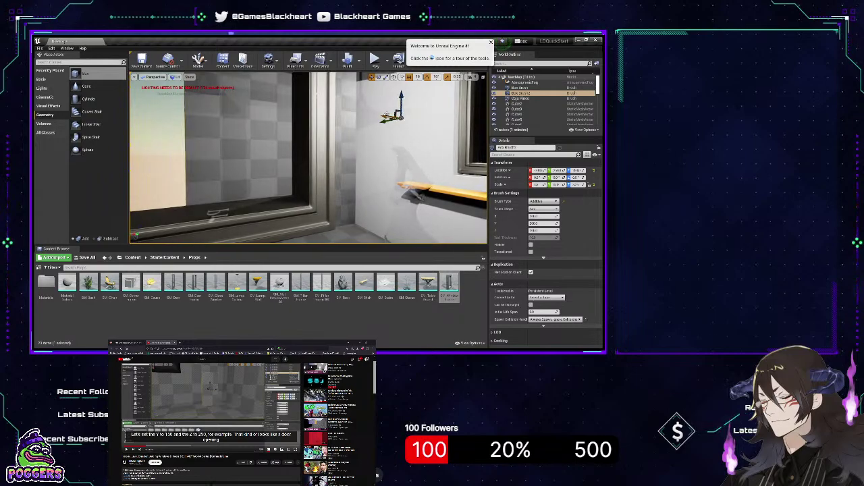
left_click_drag(395, 120, 251, 134)
right_click_drag(270, 135, 341, 137)
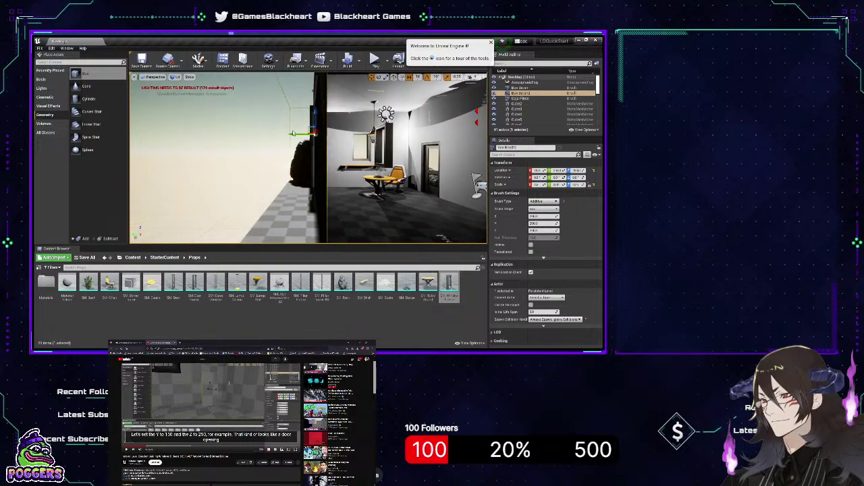
Nudge the wall brush along Y, and shift the subtractive window brush along Y toward the wall panel
mouse_move(293, 133)
left_mouse_down()
mouse_move(283, 137)
mouse_move(296, 134)
left_mouse_up()
right_click_drag(295, 134, 254, 135)
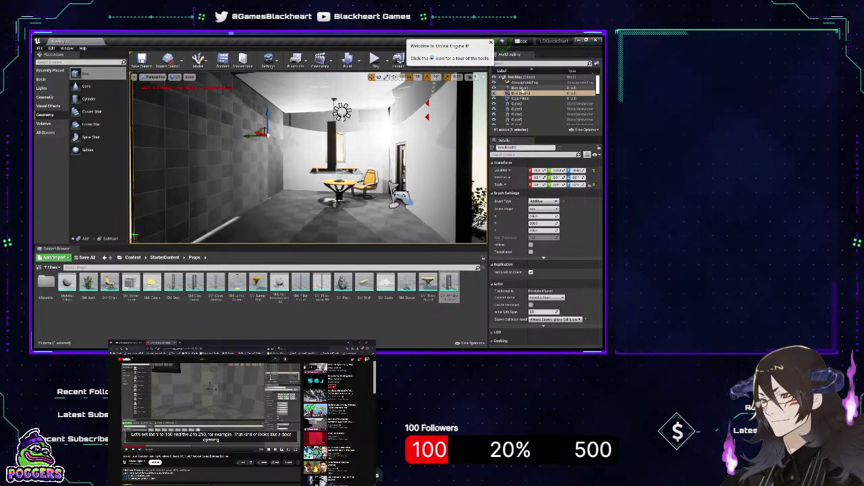
left_click(521, 88)
left_click_drag(253, 147, 225, 150)
key("a")
right_click_drag(224, 151, 256, 148)
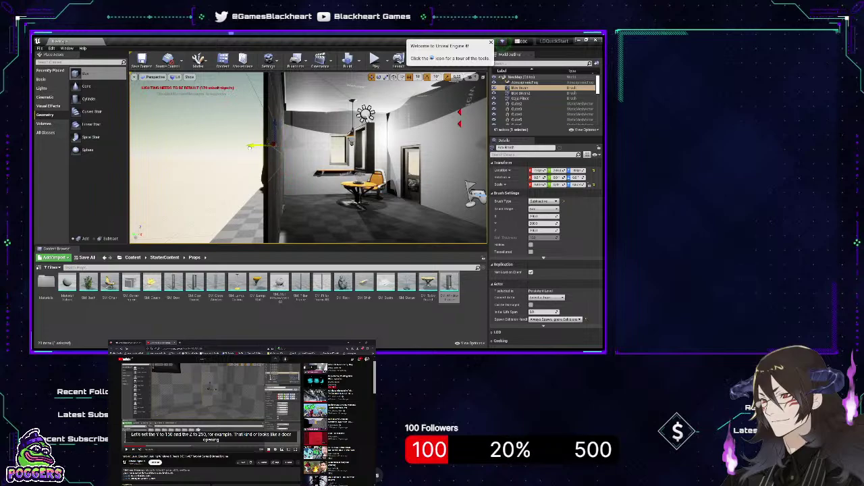
mouse_move(351, 143)
right_mouse_down()
mouse_move(338, 141)
mouse_move(351, 142)
right_mouse_up()
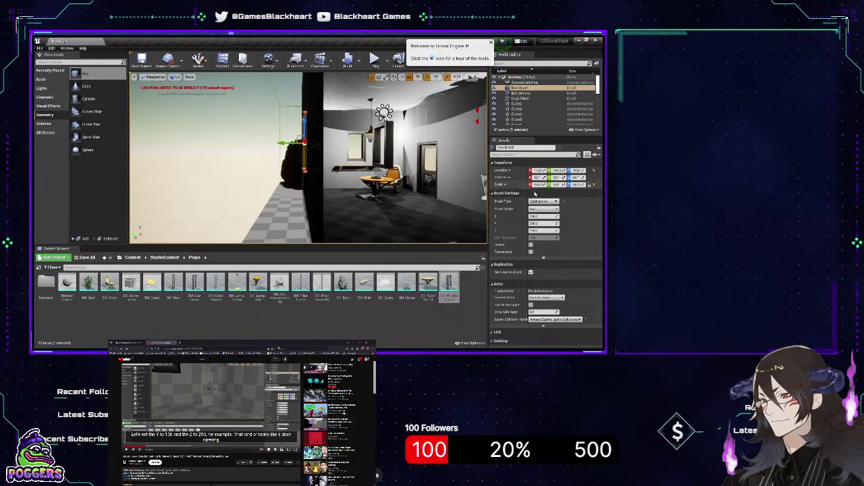
left_click_drag(287, 142, 285, 142)
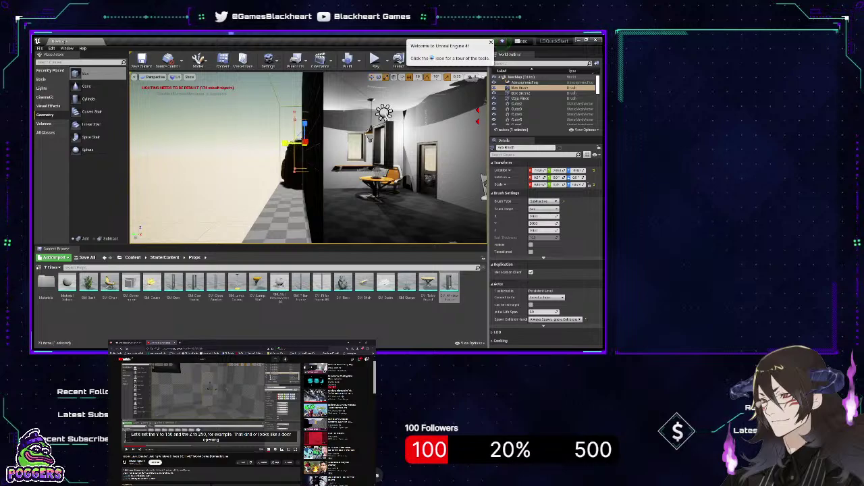
Adjust the wall brush's scale to make the panel slightly thicker along the open side of the room
right_click_drag(286, 143, 306, 181)
left_click(296, 158)
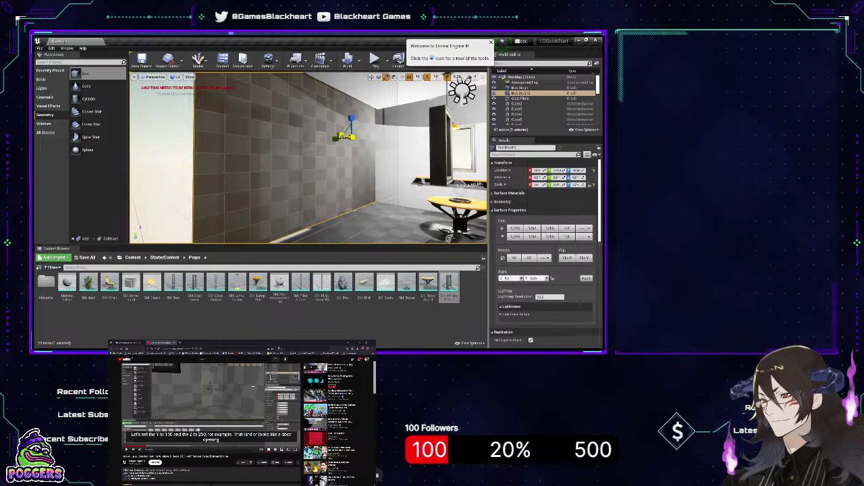
right_click_drag(307, 159, 282, 162)
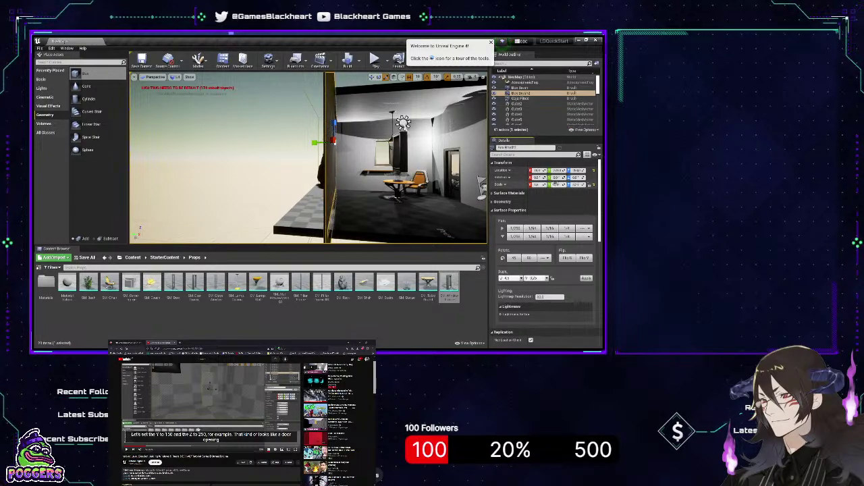
left_click_drag(539, 185, 538, 184)
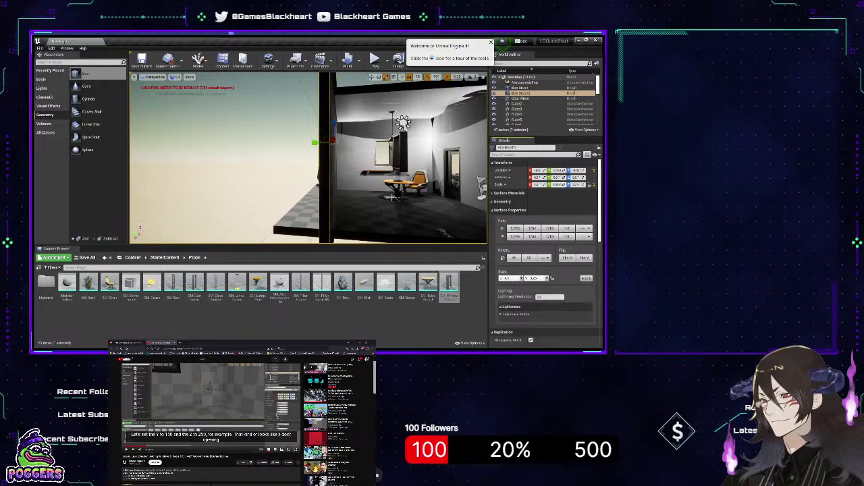
mouse_move(357, 174)
right_mouse_down()
mouse_move(370, 174)
mouse_move(356, 174)
right_mouse_up()
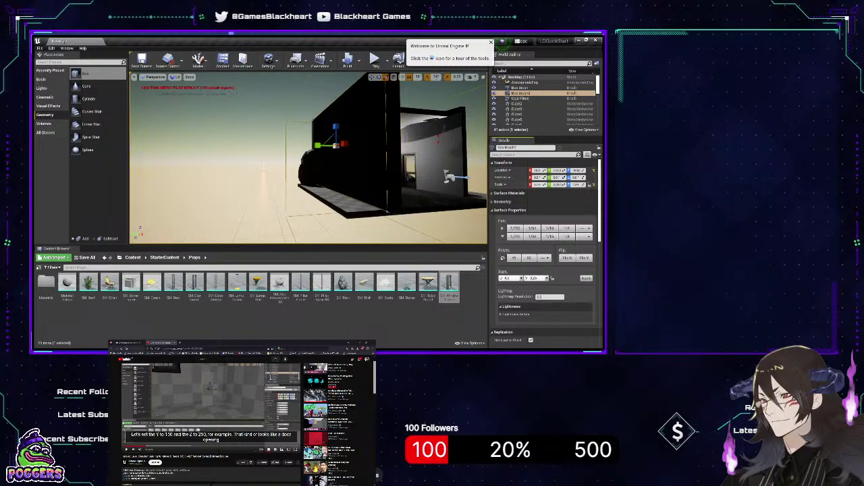
key("d")
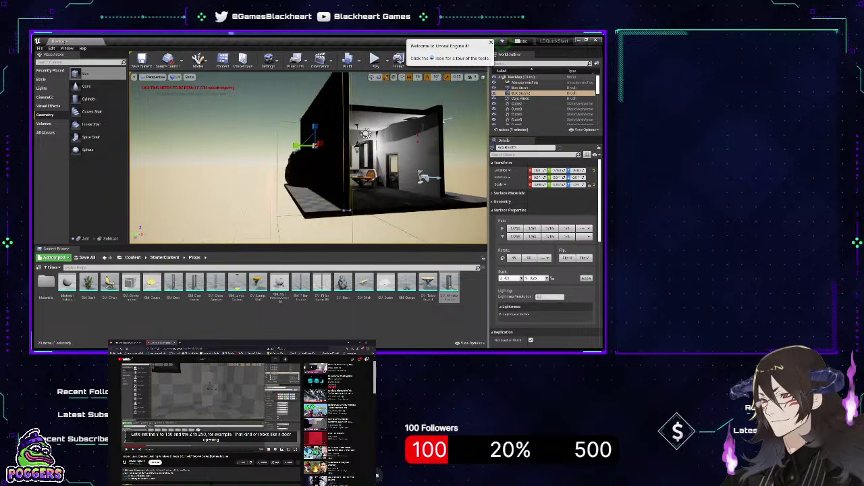
key("w")
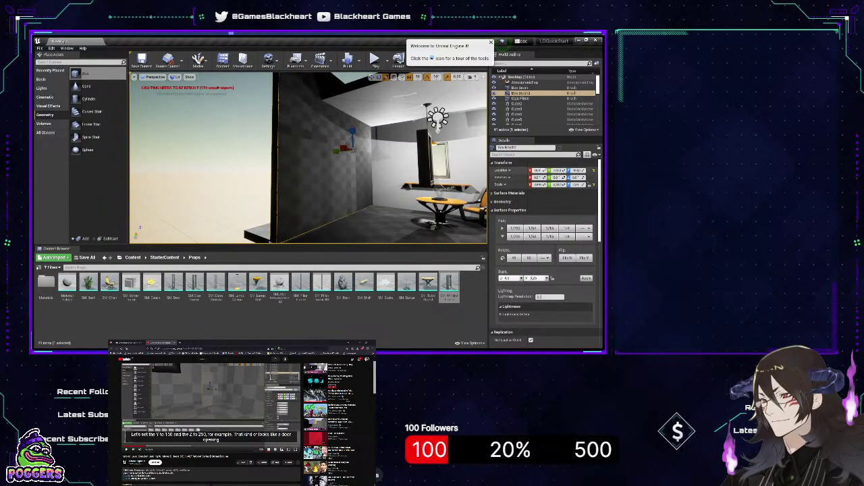
Adjust the scale values of the subtractive window brush
left_click(520, 88)
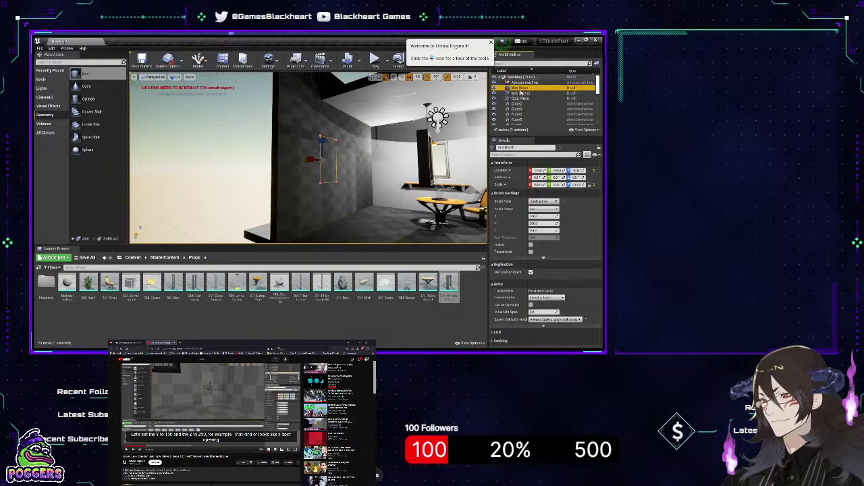
left_click(575, 184)
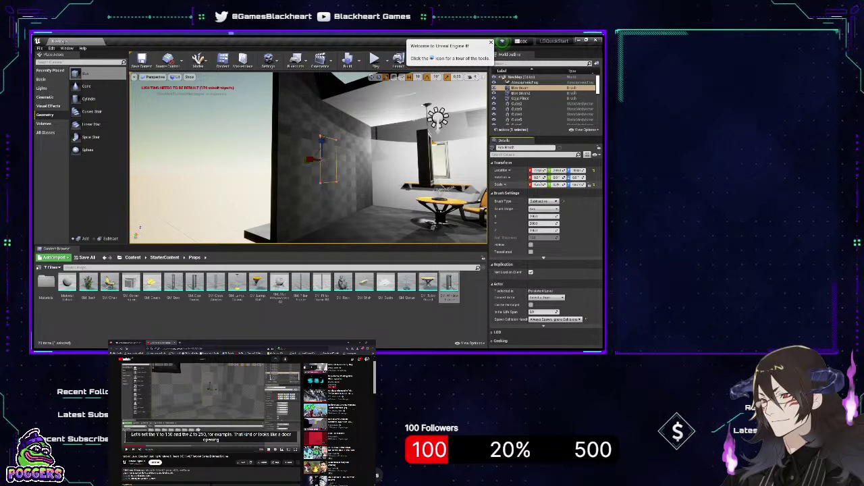
left_click_drag(540, 185, 557, 184)
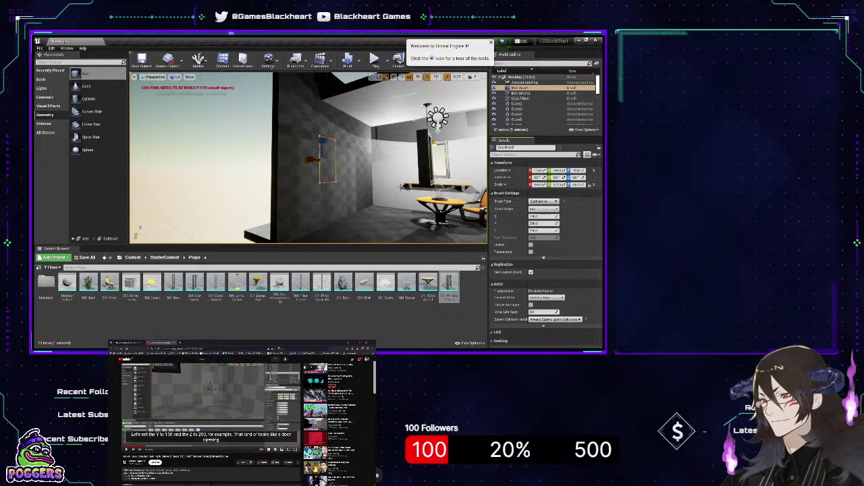
right_click_drag(319, 160, 317, 160)
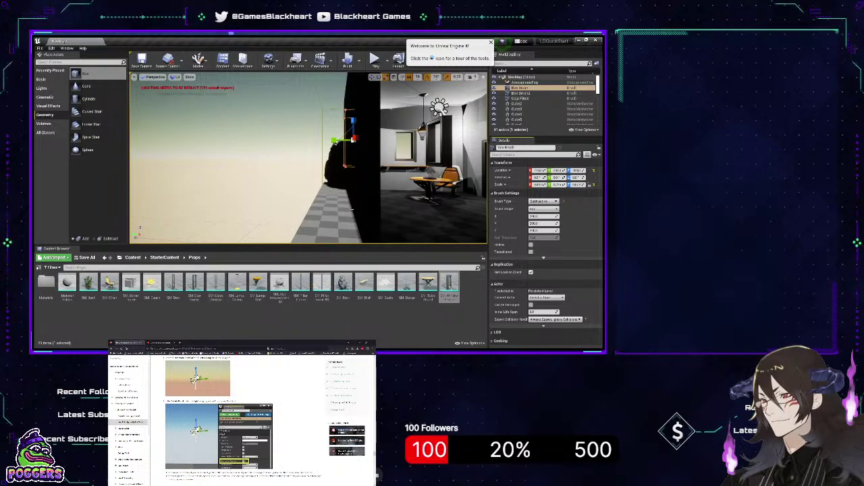
Reselect the subtractive window brush and slide it along Y into the thickness of the wall
left_click(332, 142)
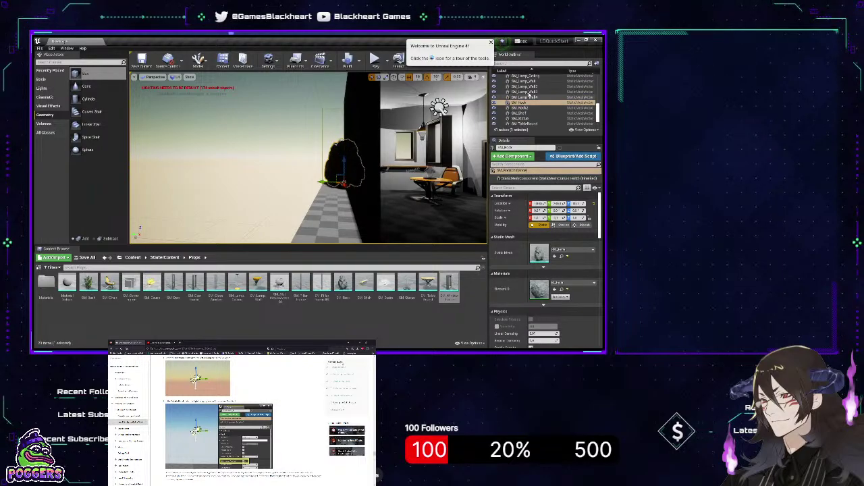
scroll(533, 97, "up", 8)
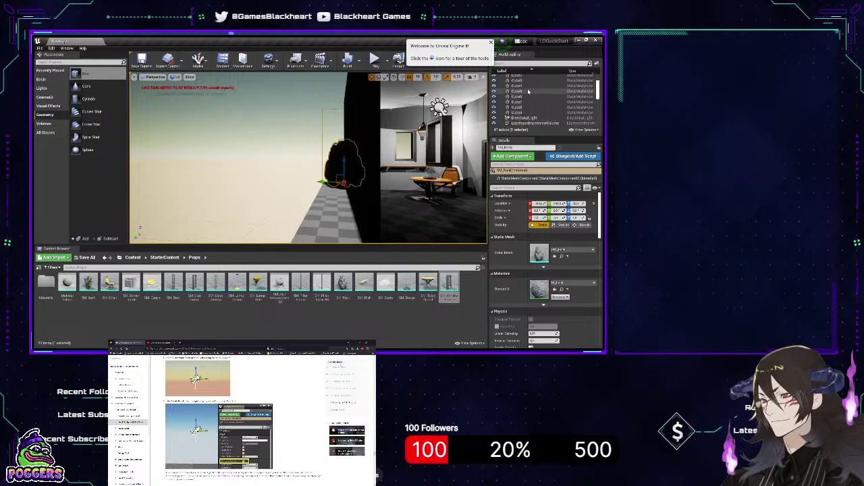
scroll(529, 91, "up", 3)
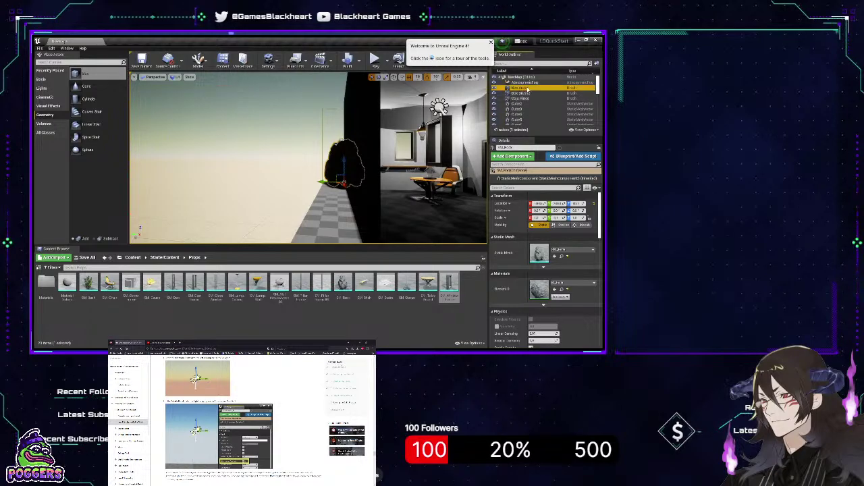
left_click(528, 90)
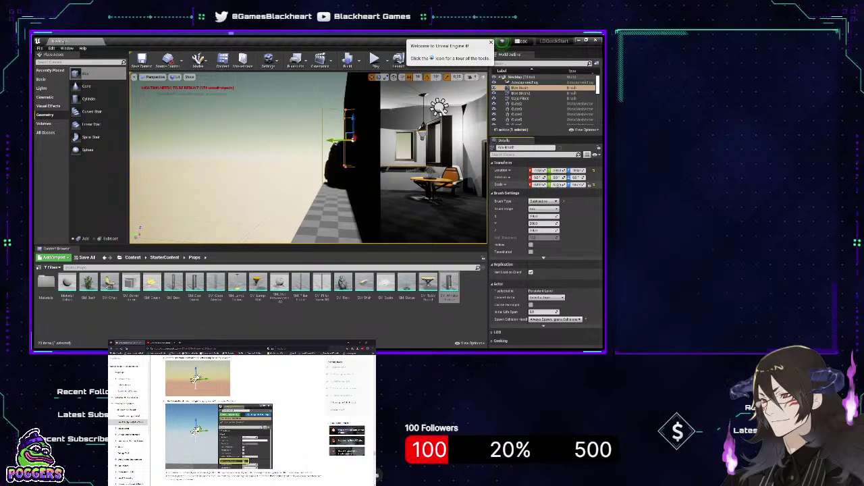
left_click_drag(331, 141, 343, 141)
mouse_move(372, 158)
right_mouse_down()
mouse_move(360, 156)
mouse_move(381, 155)
mouse_move(351, 154)
mouse_move(292, 127)
right_mouse_up()
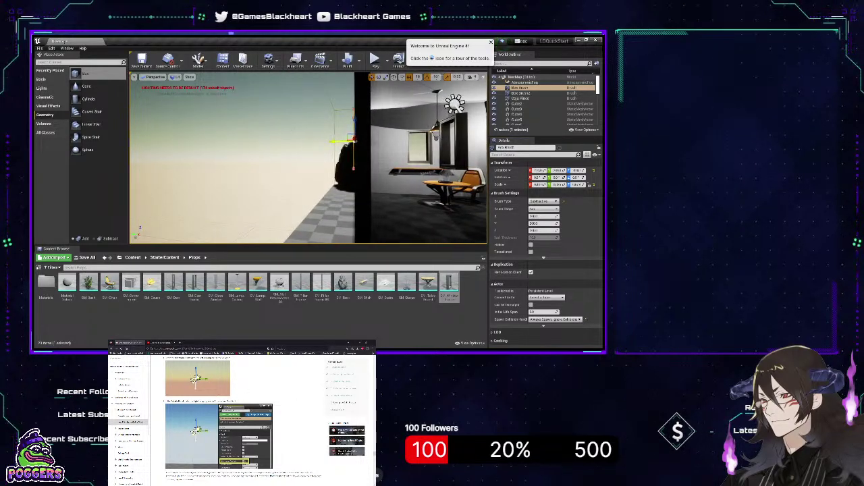
left_click_drag(334, 141, 339, 142)
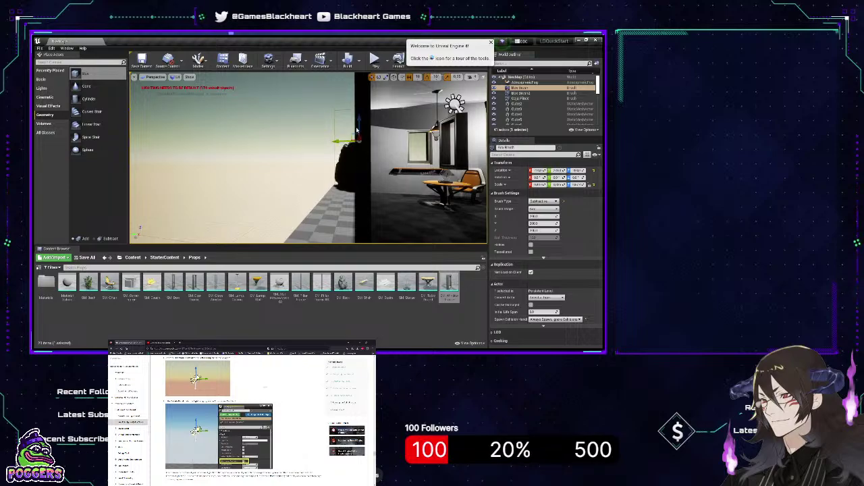
right_click_drag(357, 131, 347, 132)
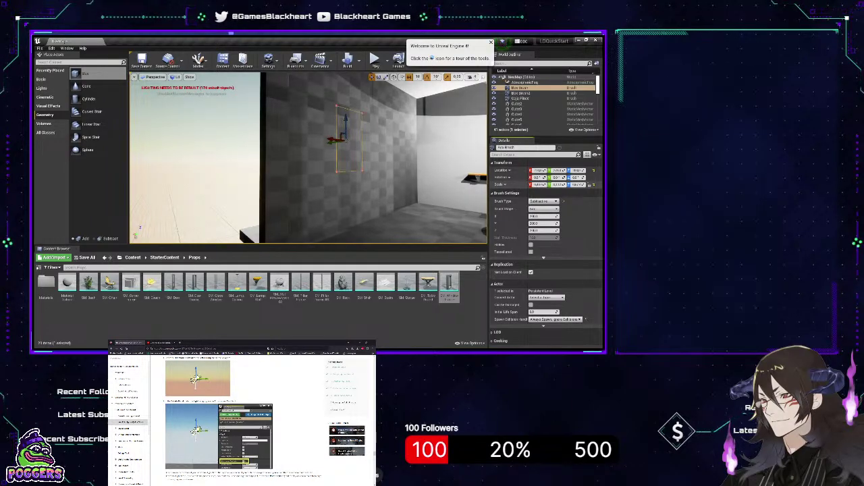
right_click_drag(346, 137, 398, 137)
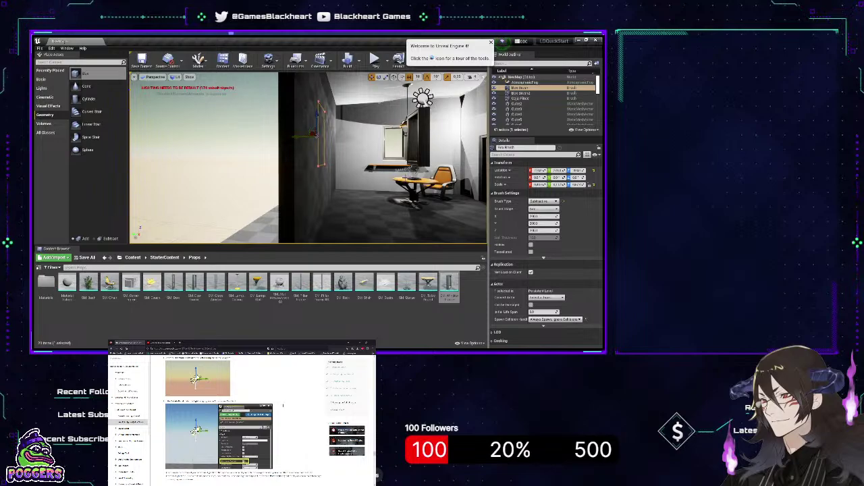
Remove the subtractive window brush and duplicate the wall brush, moving the copy along Y into the room
left_click(309, 203)
left_click(307, 170)
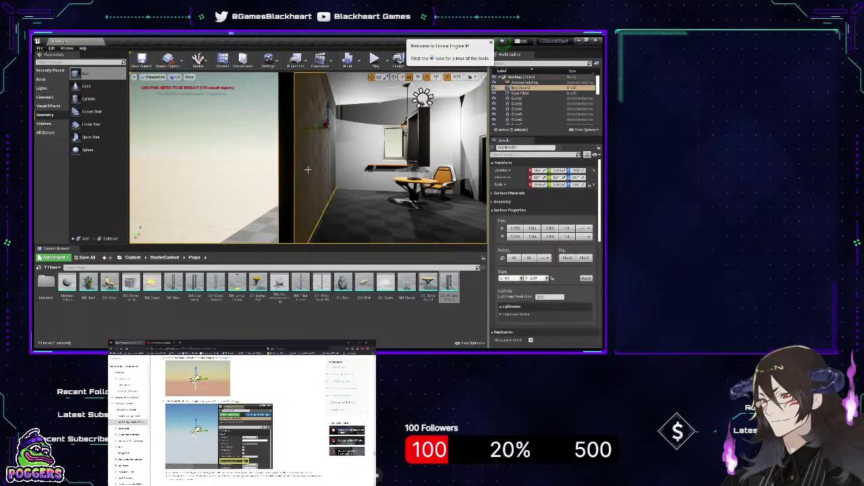
key("ctrl+w")
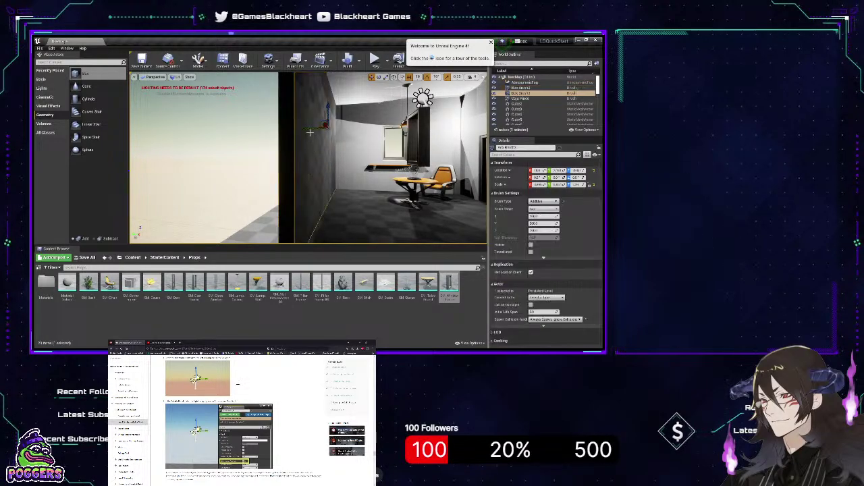
left_click_drag(311, 128, 339, 129)
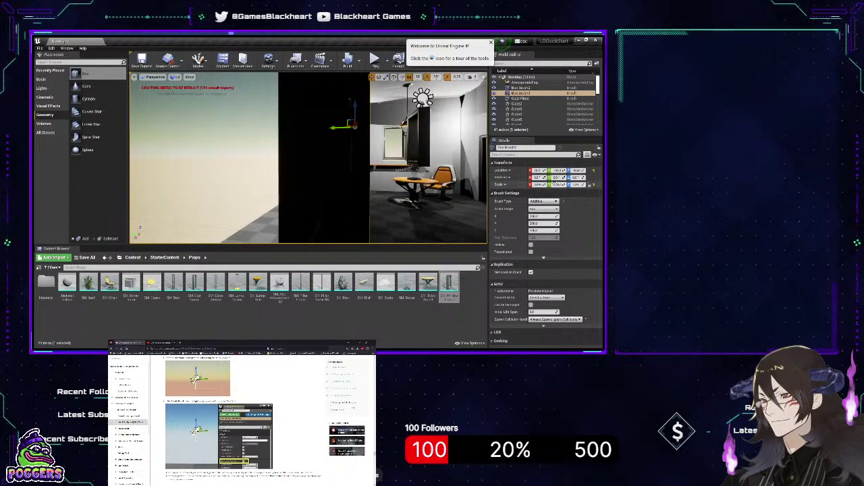
Scale the duplicated brush down in height and width to a window-sized block beside the wall
mouse_move(399, 177)
right_mouse_down()
mouse_move(412, 177)
mouse_move(388, 177)
right_mouse_up()
left_click_drag(538, 184, 568, 185)
mouse_move(376, 108)
left_mouse_down()
mouse_move(376, 127)
mouse_move(361, 146)
left_mouse_up()
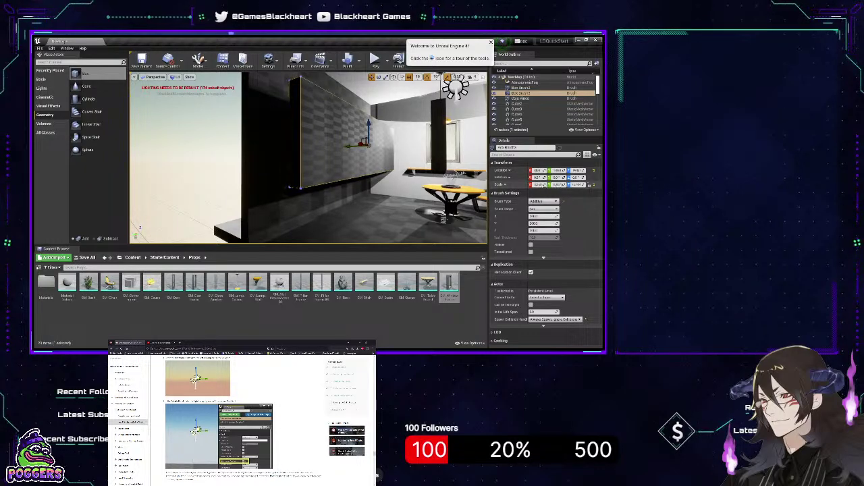
mouse_move(561, 185)
left_mouse_down()
mouse_move(553, 185)
mouse_move(579, 186)
left_mouse_up()
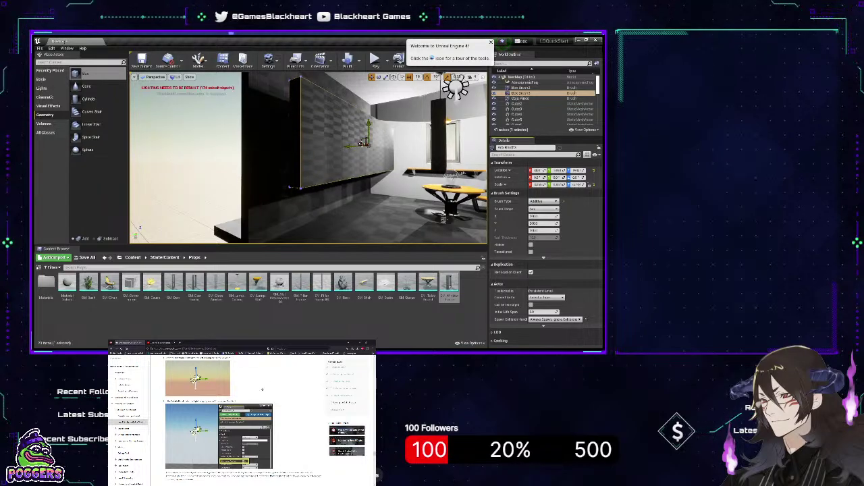
left_click_drag(540, 185, 525, 185)
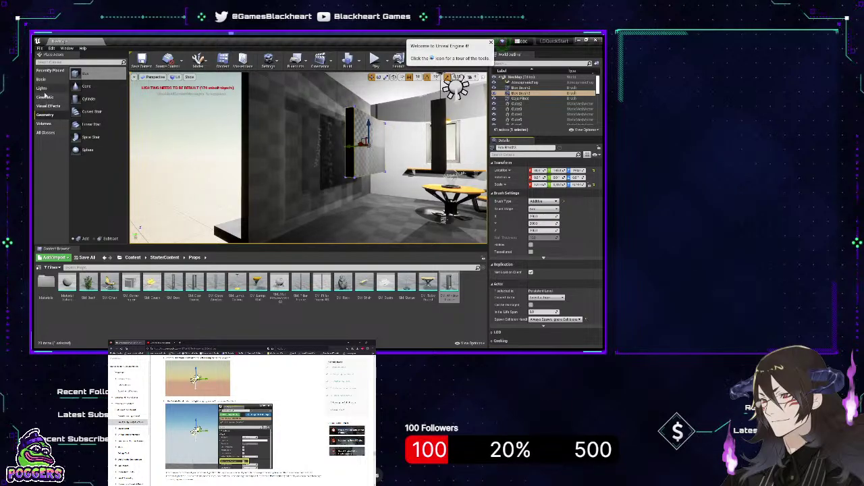
Try placing a Sky Light outside the dark side wall and delete it again
left_click(42, 88)
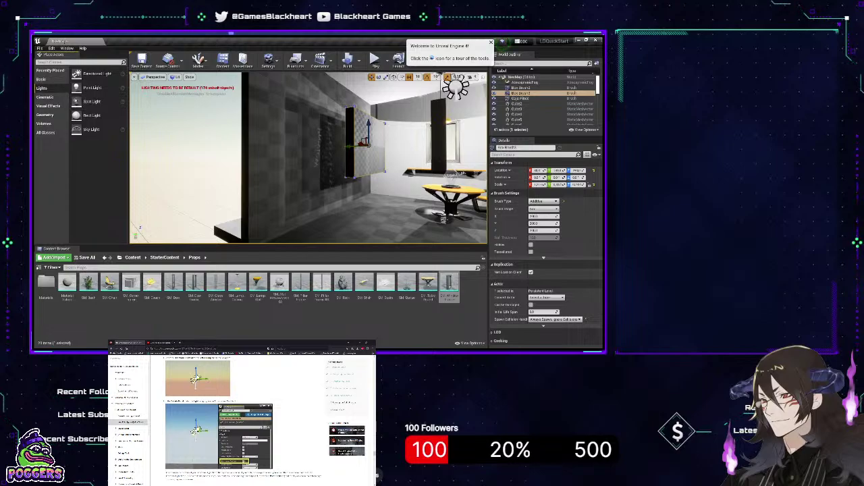
scroll(198, 418, "up", 2)
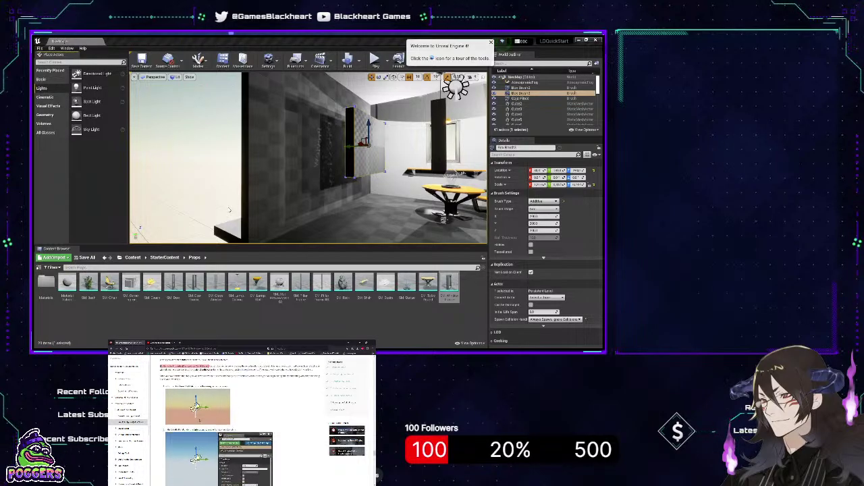
scroll(216, 418, "down", 1)
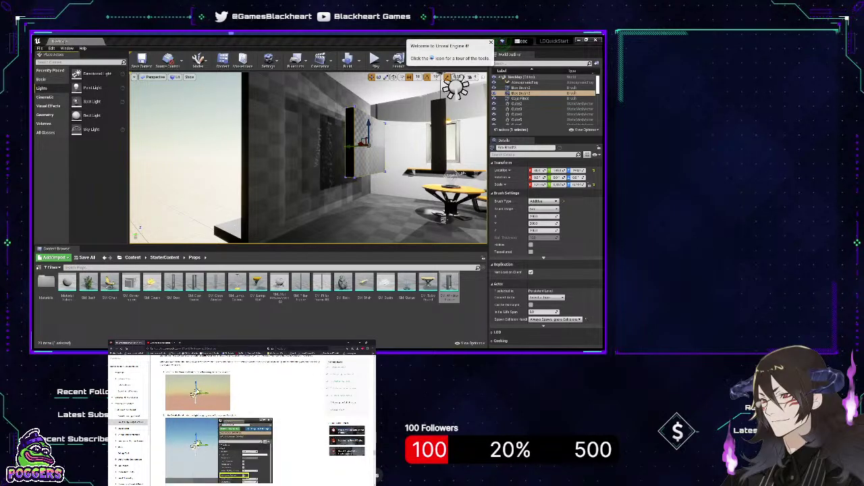
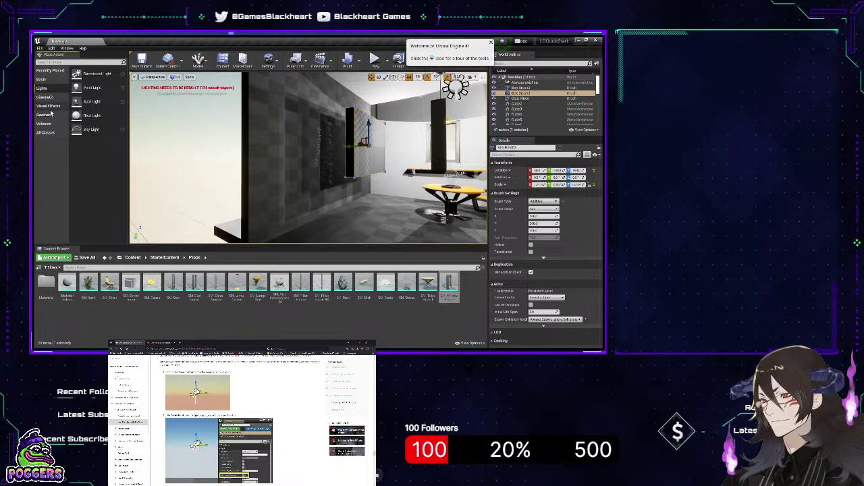
right_click_drag(270, 155, 148, 140)
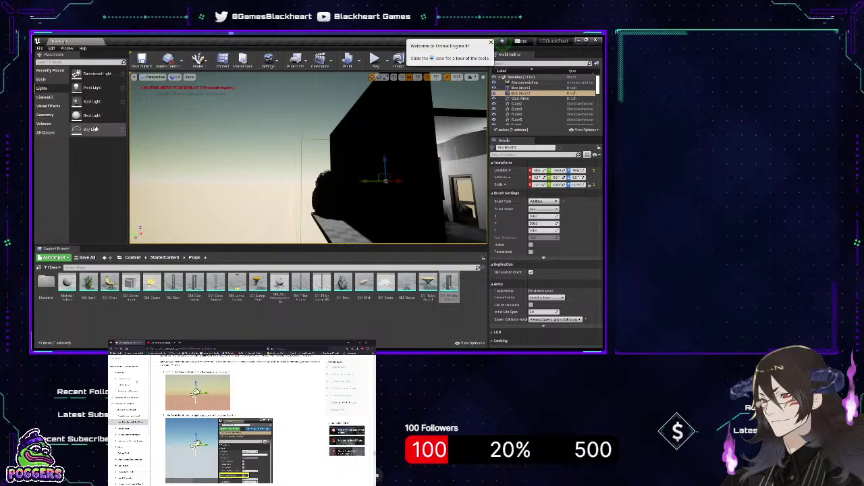
left_click_drag(92, 129, 246, 145)
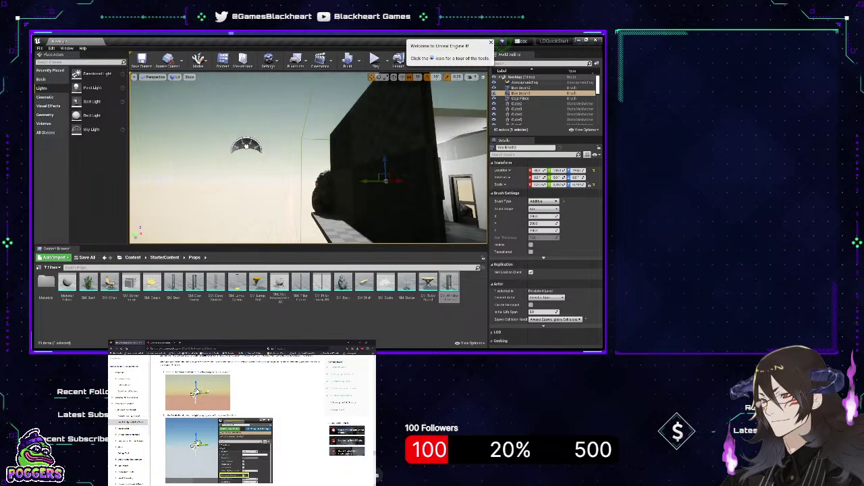
key("Delete")
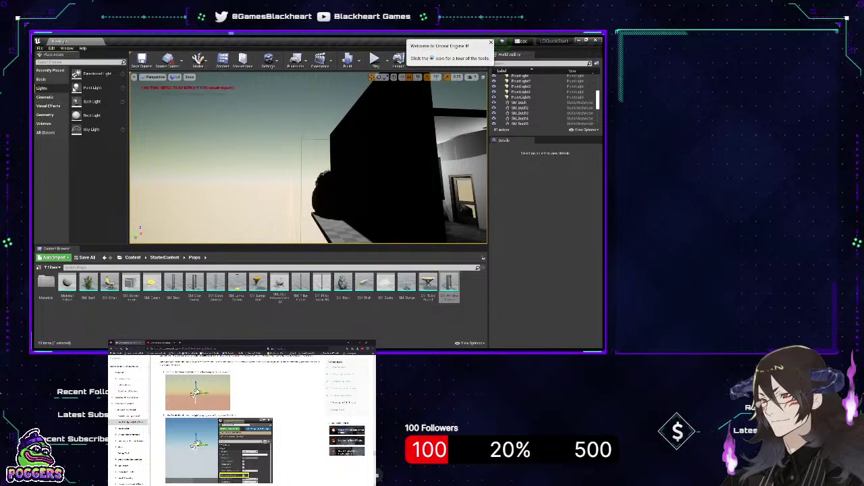
Look through the placeable actor categories, including Visual Effects, Volumes and All Classes, for an actor that affects the sky
left_click(45, 97)
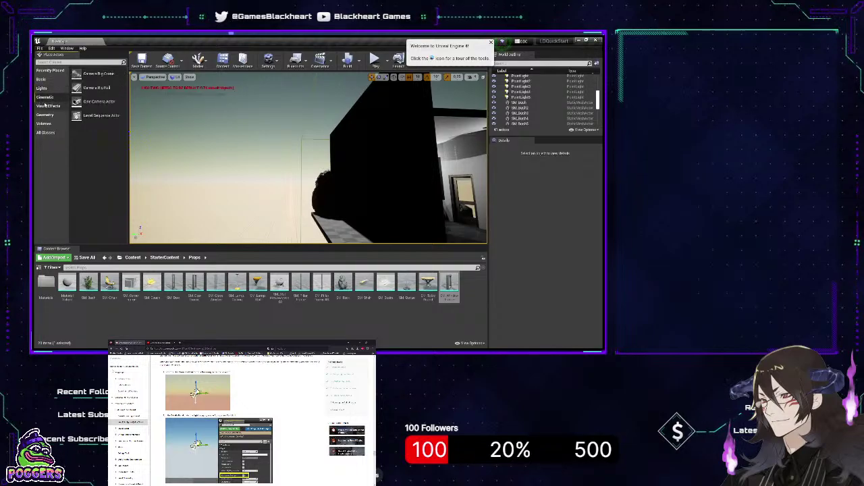
left_click(45, 107)
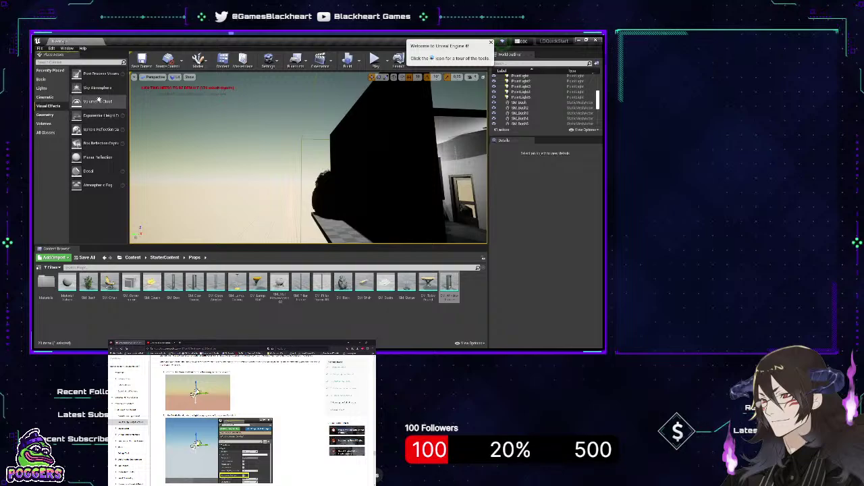
left_click(45, 125)
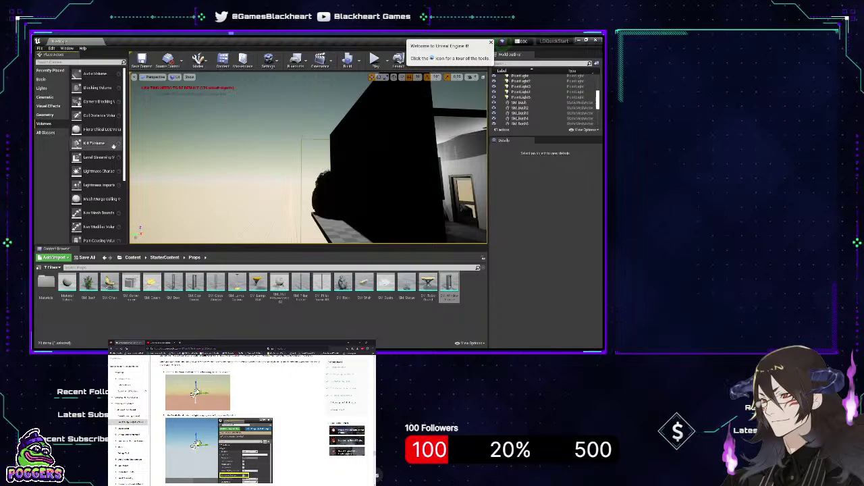
scroll(101, 152, "down", 3)
scroll(101, 151, "down", 2)
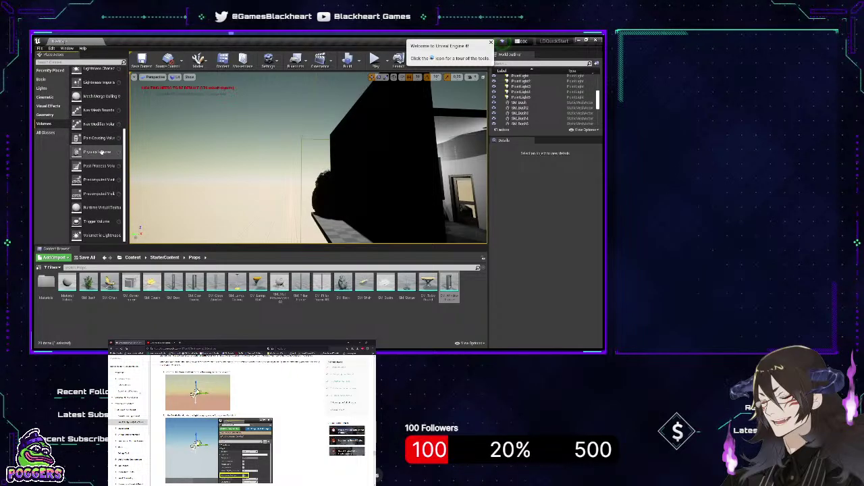
scroll(101, 152, "up", 1)
scroll(101, 152, "up", 5)
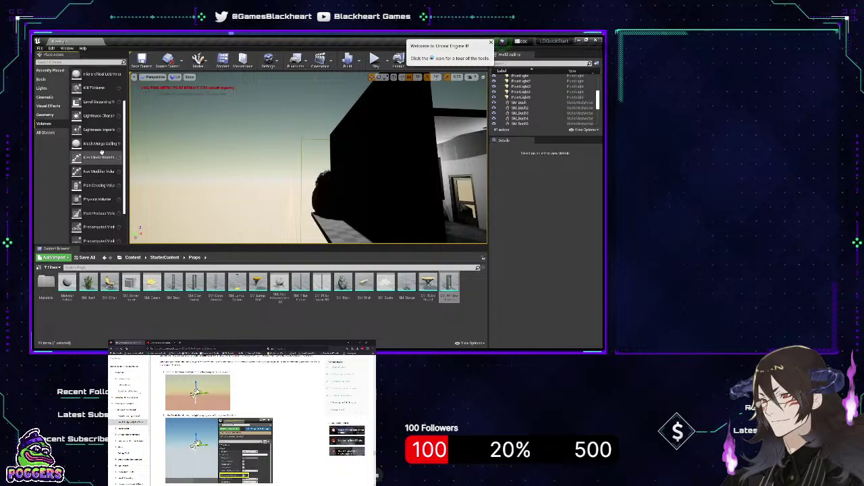
left_click(46, 132)
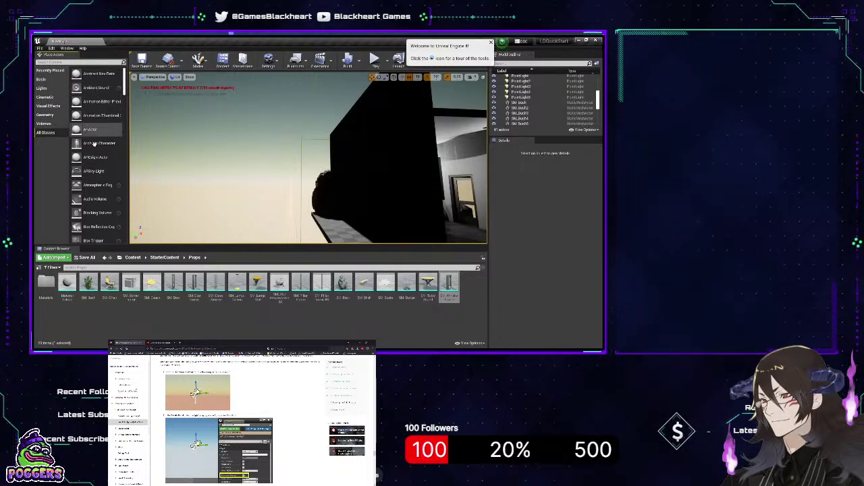
scroll(95, 156, "down", 1)
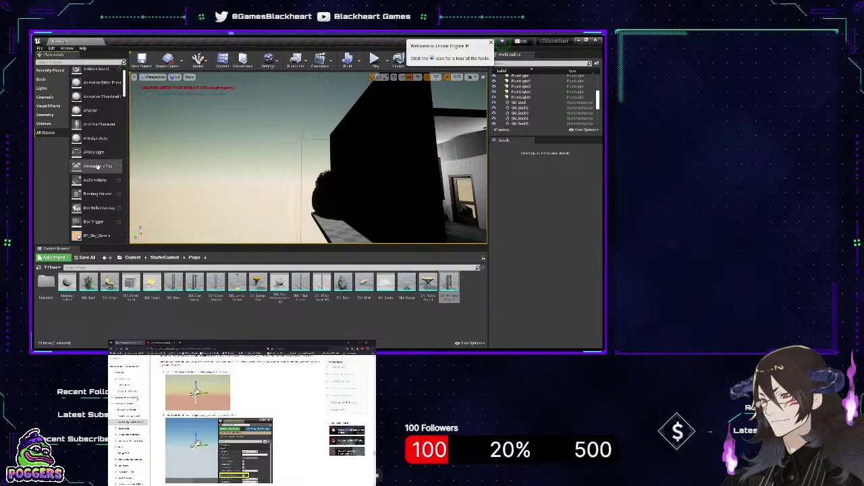
scroll(97, 156, "up", 1)
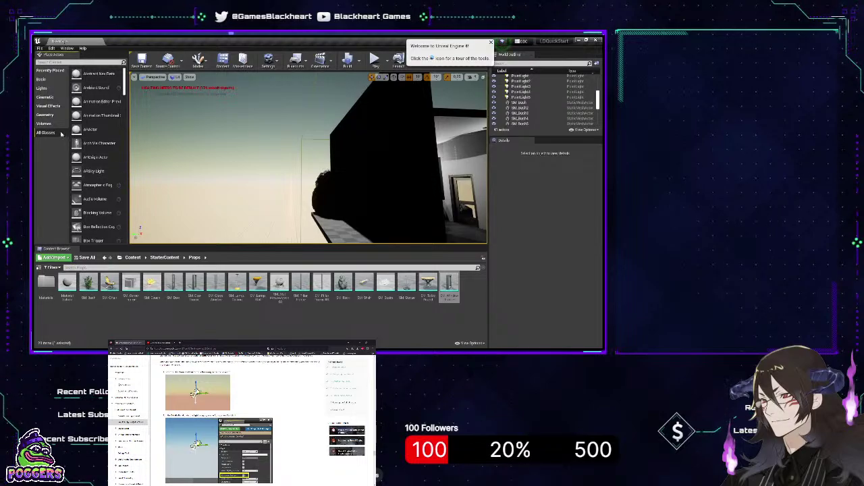
left_click(51, 106)
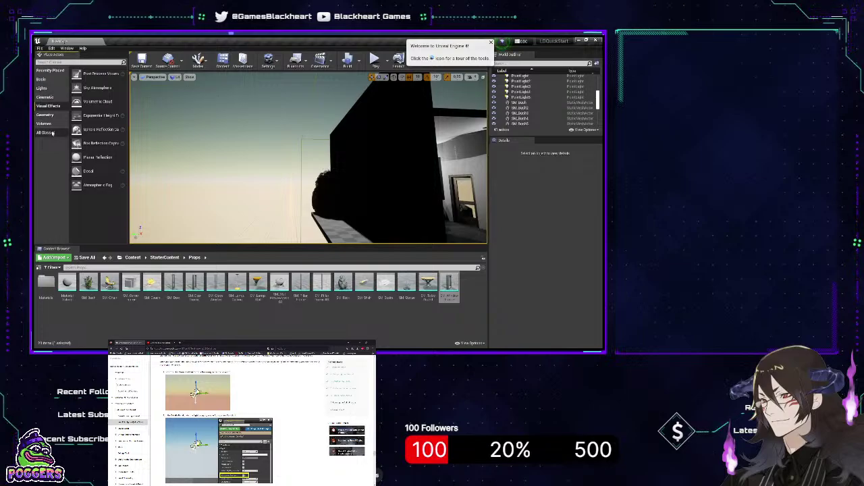
left_click(46, 132)
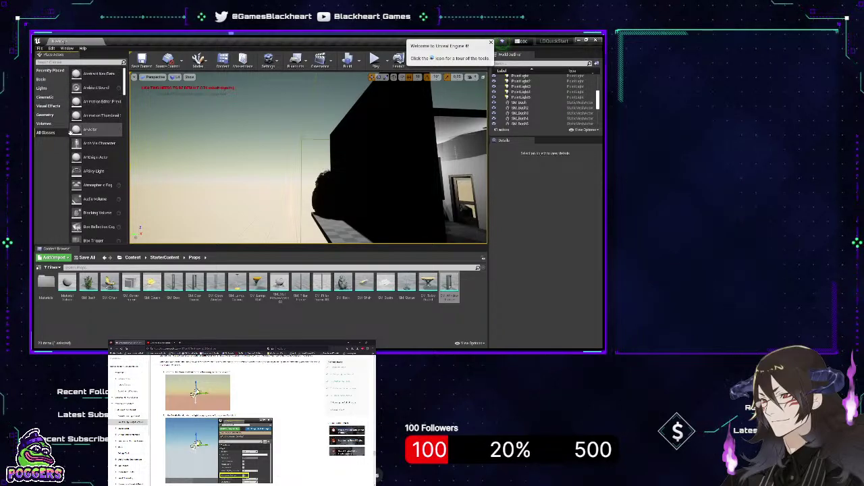
left_click(42, 88)
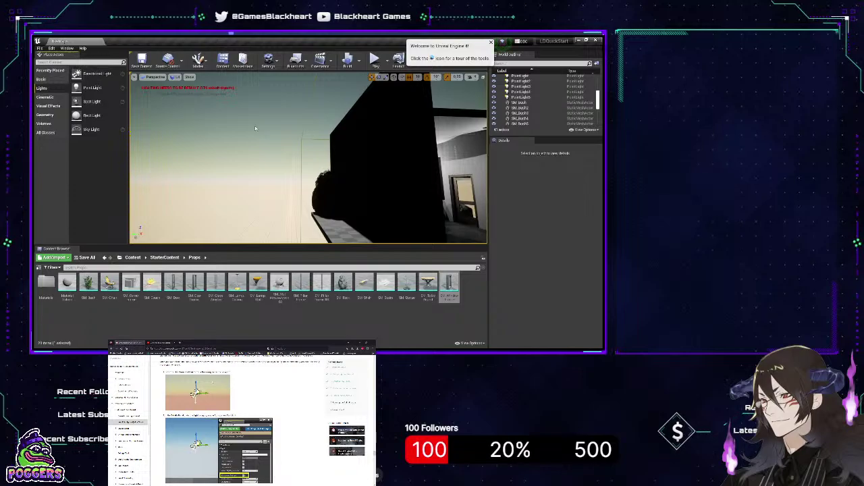
Select the Atmospheric Fog actor in the level and examine its atmosphere, sun and rendering properties
scroll(520, 96, "up", 2)
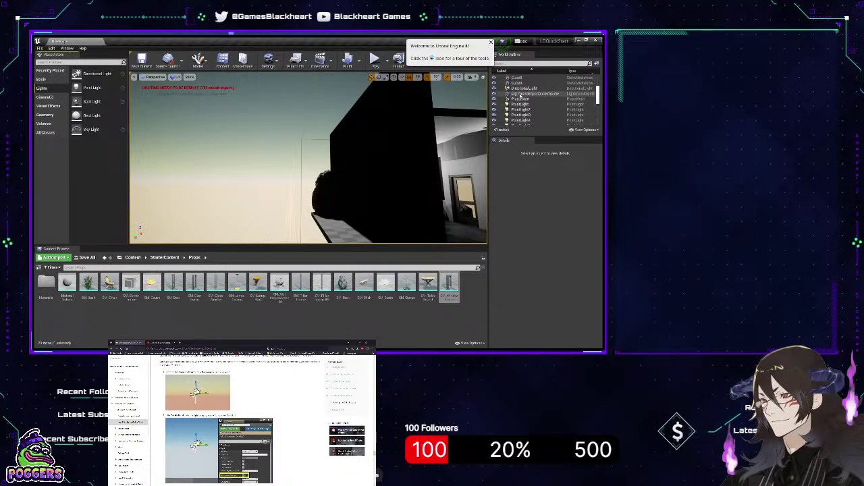
scroll(520, 97, "up", 4)
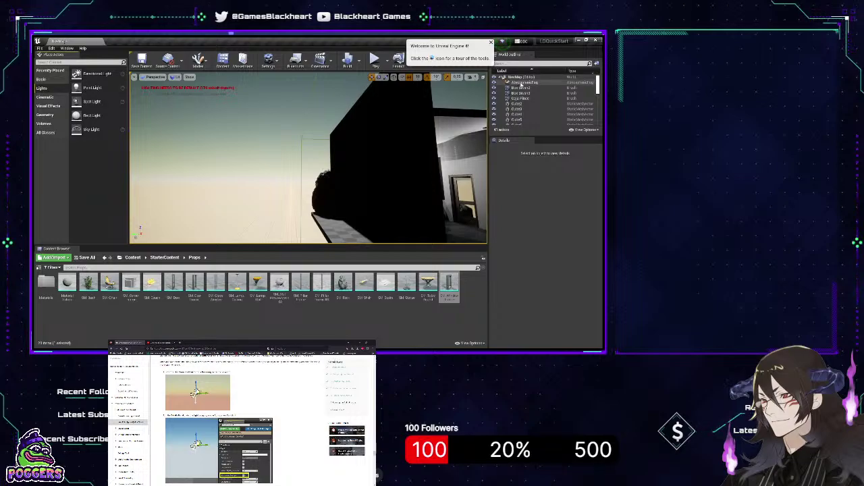
left_click(527, 82)
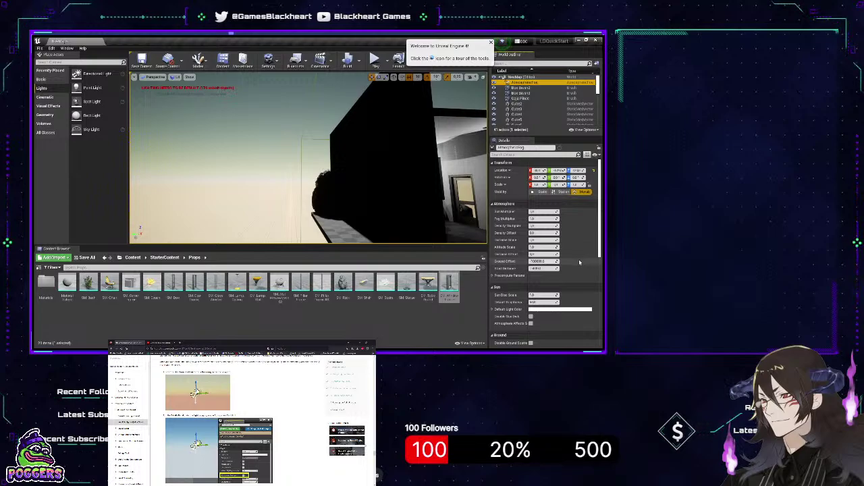
scroll(580, 262, "down", 1)
scroll(580, 262, "down", 6)
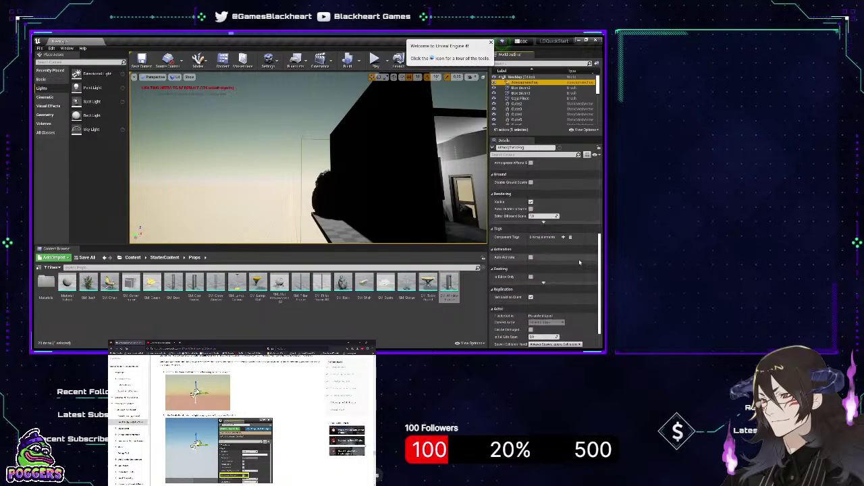
scroll(579, 262, "down", 1)
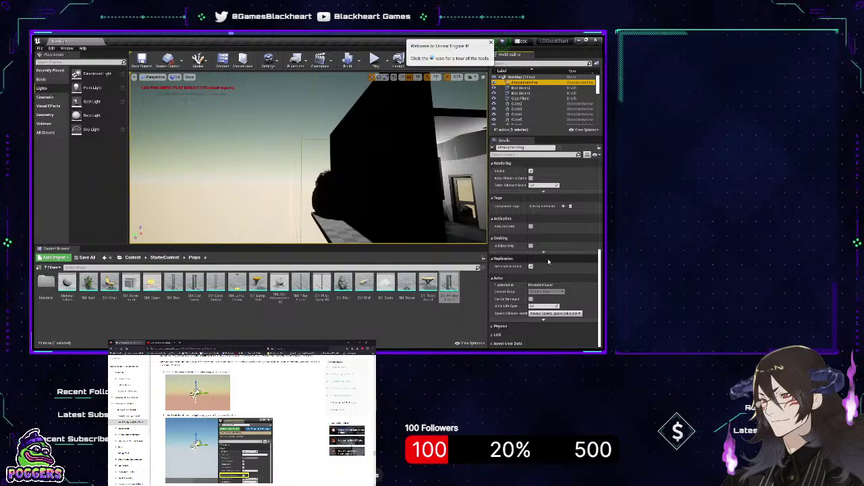
scroll(547, 257, "up", 2)
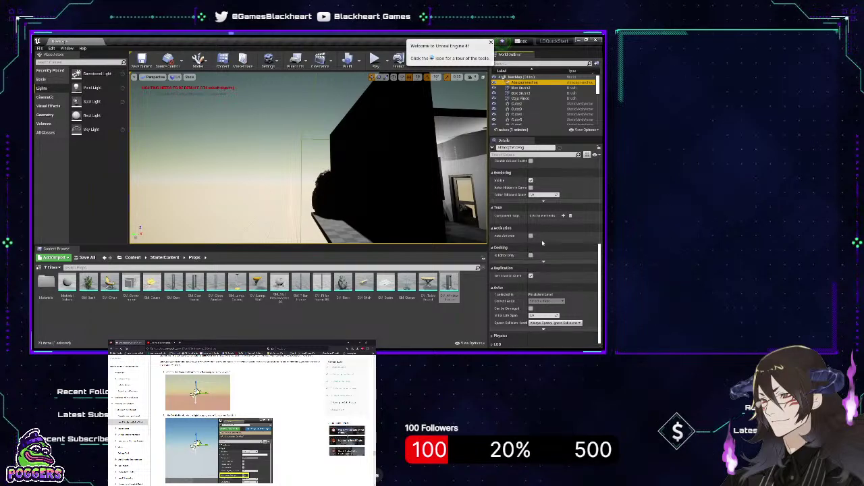
scroll(542, 241, "up", 3)
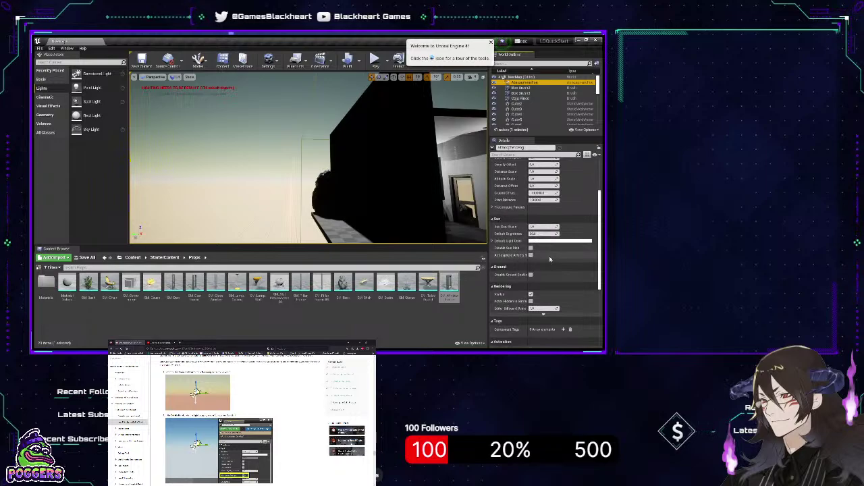
scroll(544, 247, "up", 2)
scroll(511, 218, "up", 1)
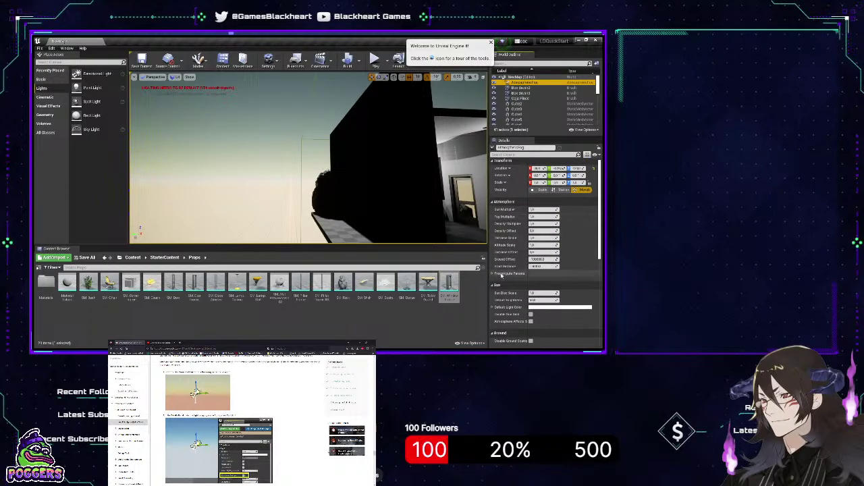
scroll(513, 222, "up", 1)
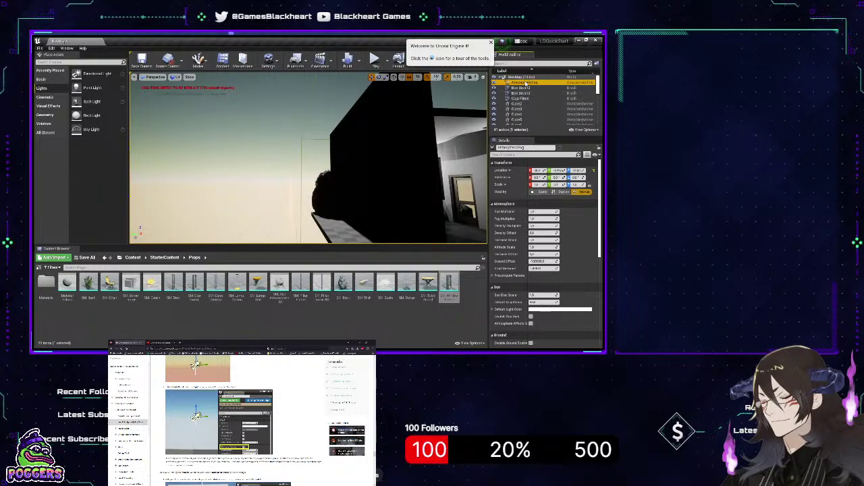
Enable Atmosphere Sun Light in the Atmosphere and Cloud settings of the Directional Light above the table
right_click_drag(370, 127, 432, 161)
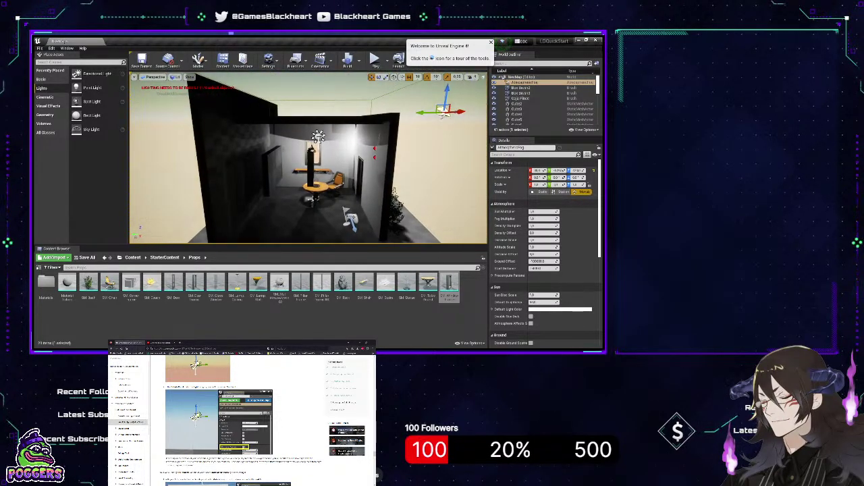
left_click(317, 137)
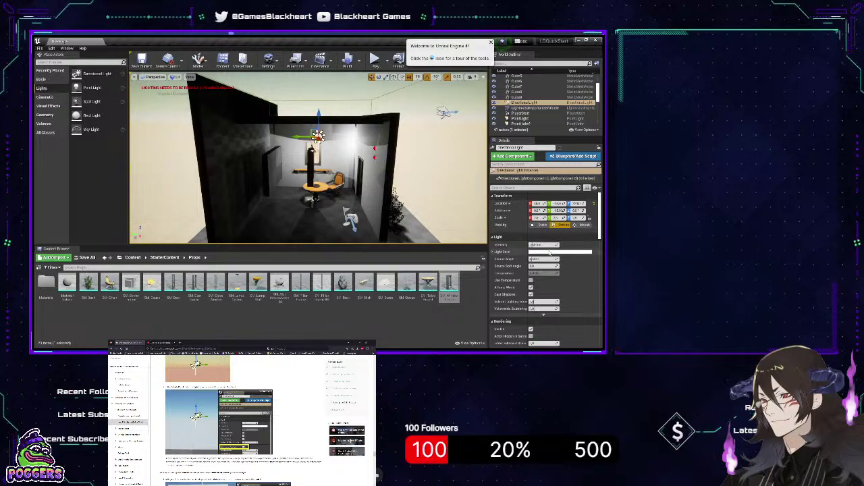
scroll(536, 256, "down", 1)
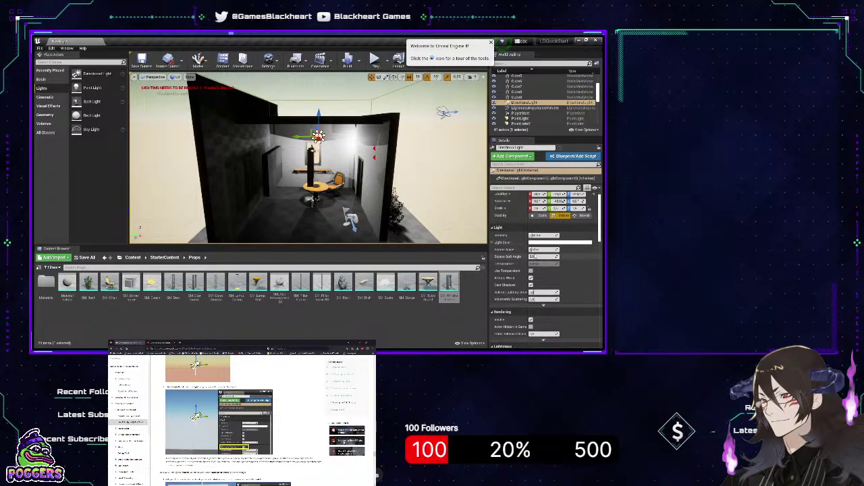
scroll(523, 264, "down", 4)
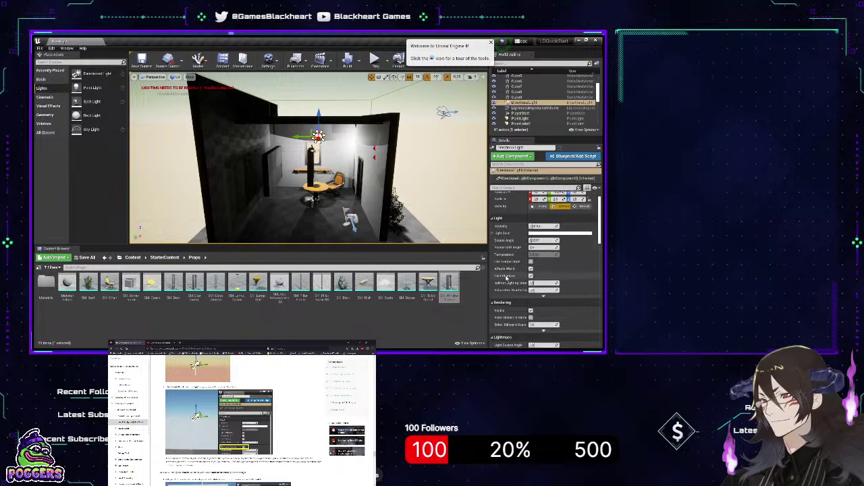
scroll(507, 277, "down", 12)
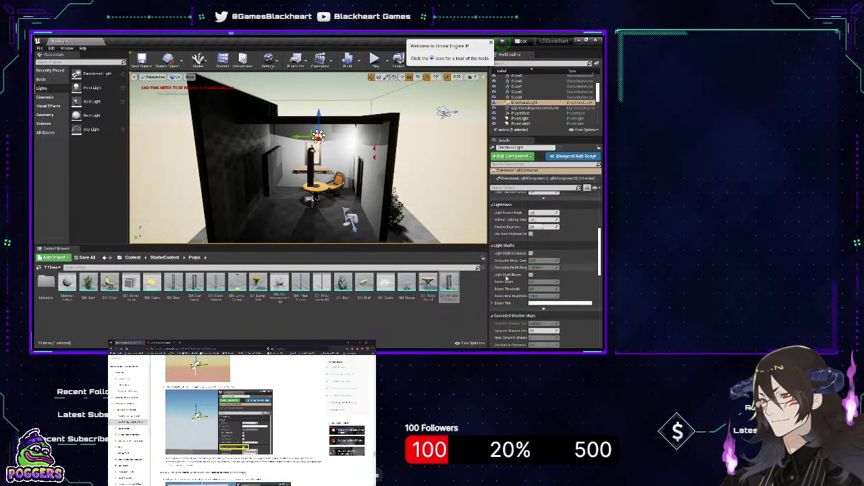
scroll(506, 279, "down", 7)
scroll(506, 278, "down", 3)
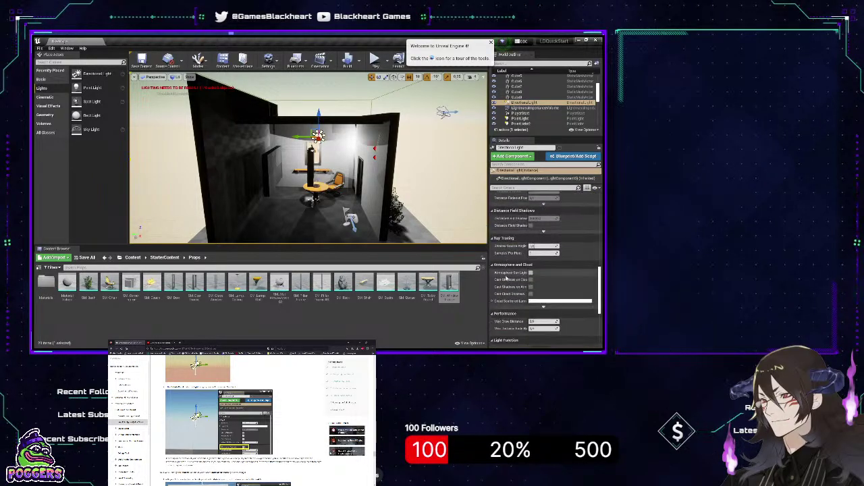
scroll(506, 279, "down", 2)
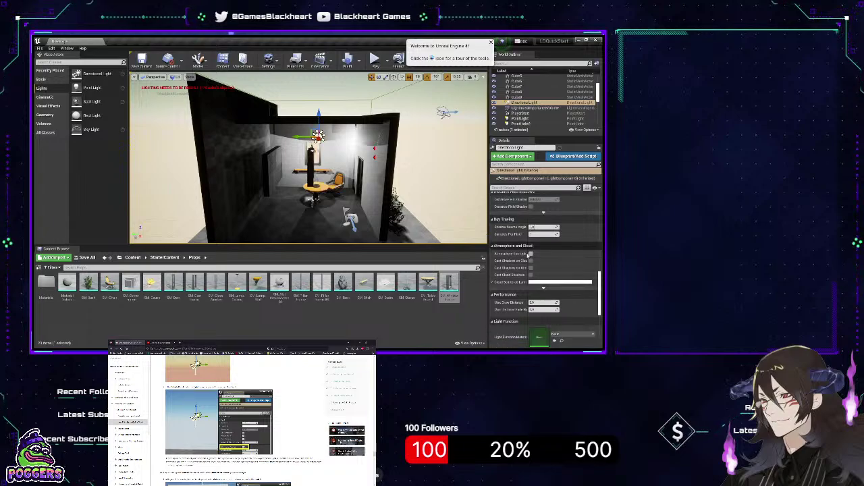
left_click(531, 254)
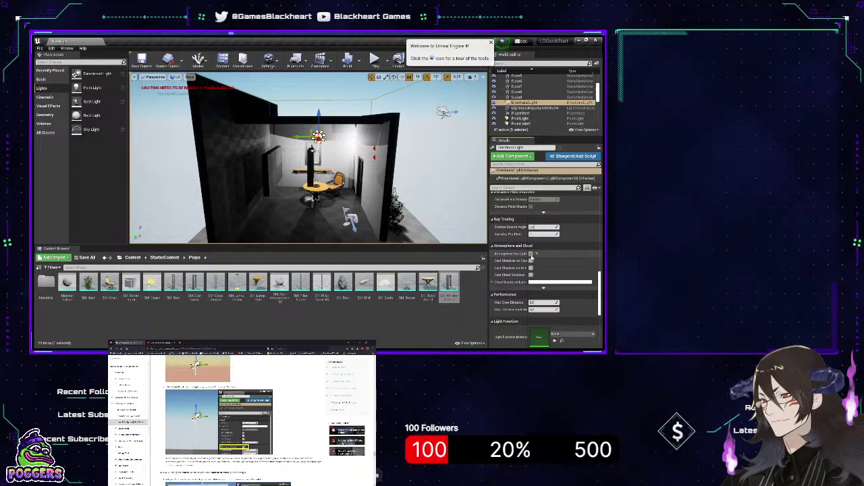
Resize the side wall brush and reposition it along the edge of the room's floor and ceiling
right_click_drag(317, 168, 358, 162)
left_click(297, 144)
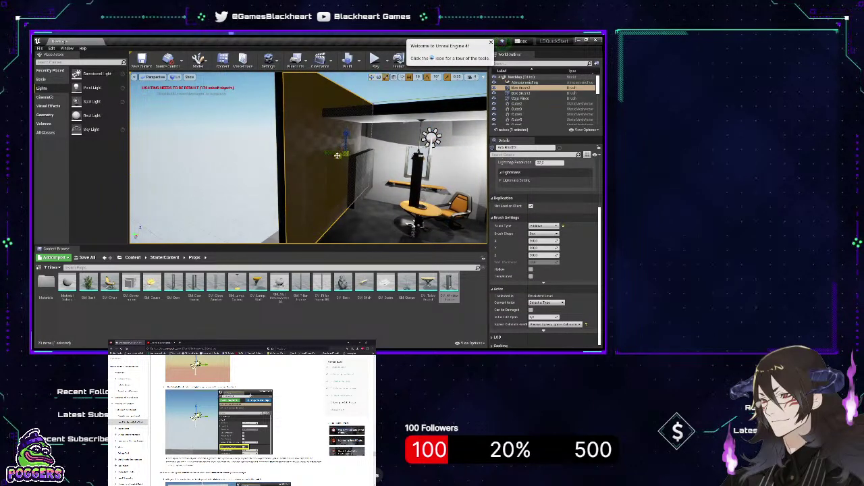
mouse_move(338, 155)
left_mouse_down()
mouse_move(347, 137)
mouse_move(345, 146)
left_mouse_up()
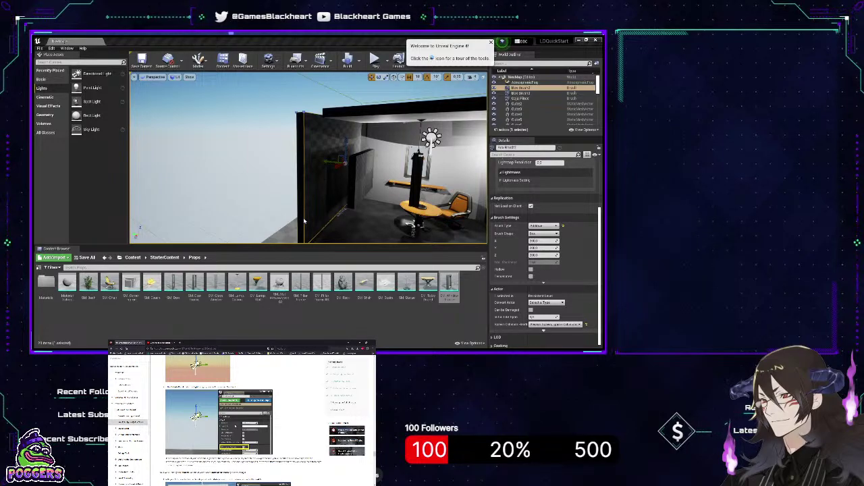
scroll(236, 426, "down", 1)
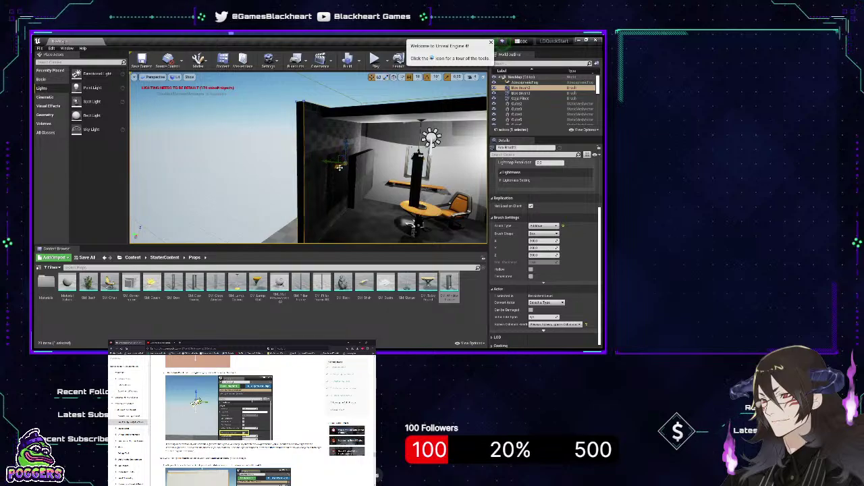
mouse_move(339, 168)
left_mouse_down()
mouse_move(311, 177)
mouse_move(335, 169)
left_mouse_up()
right_click_drag(336, 169, 364, 165)
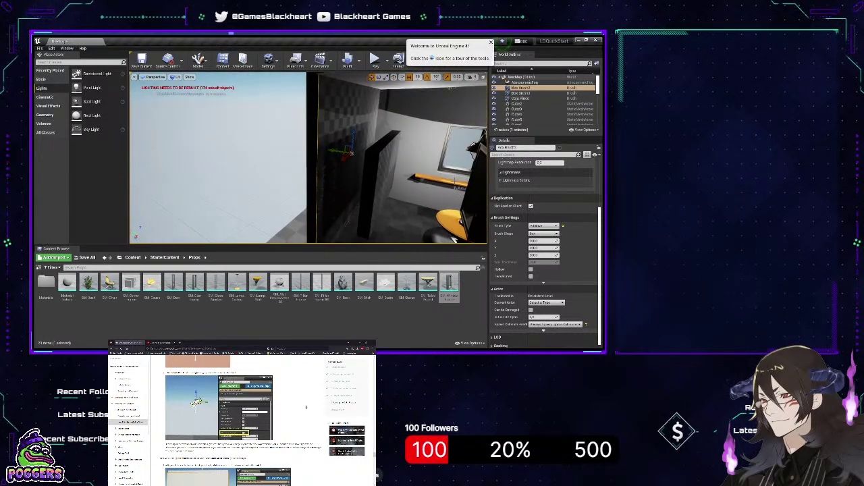
Set the window-sized box brush's type to Subtractive and move it into the side wall to cut a window opening
left_click(379, 192)
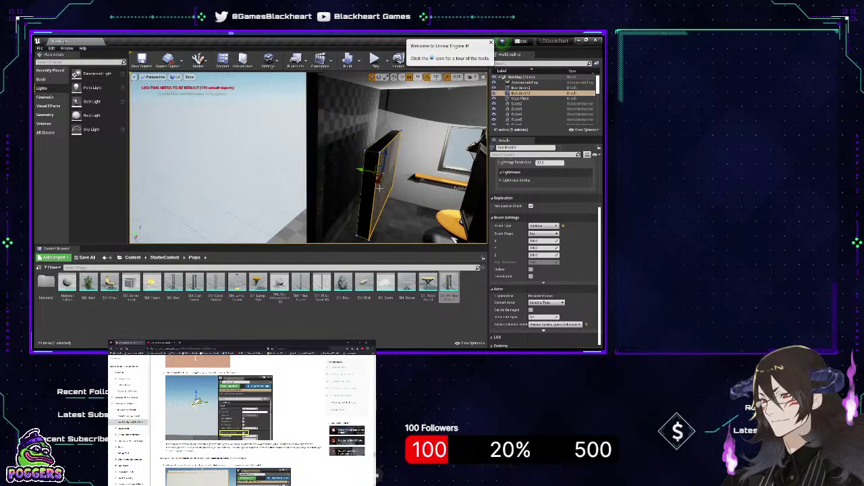
mouse_move(382, 181)
right_mouse_down()
mouse_move(351, 179)
mouse_move(399, 190)
right_mouse_up()
right_click_drag(454, 135, 454, 135)
right_click_drag(300, 122, 300, 123)
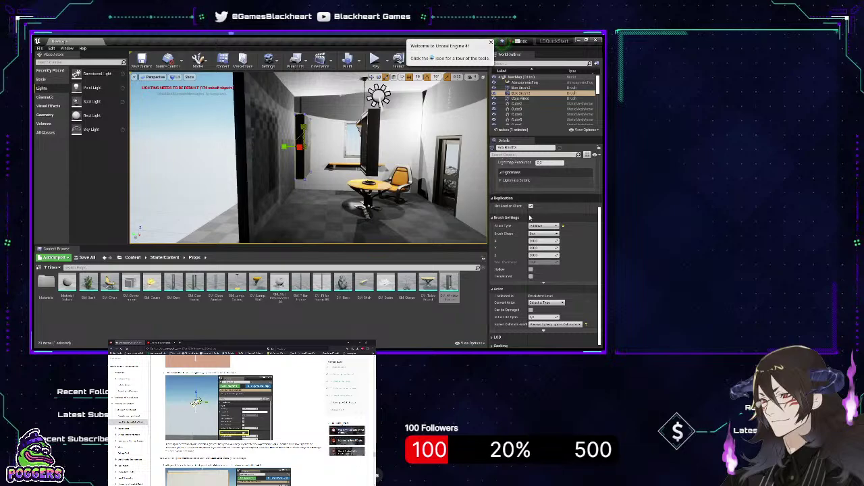
scroll(534, 214, "down", 1)
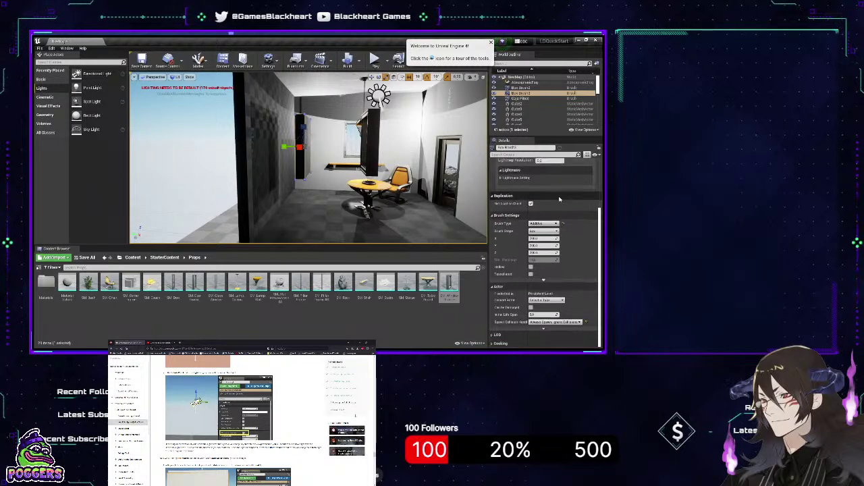
scroll(559, 199, "up", 6)
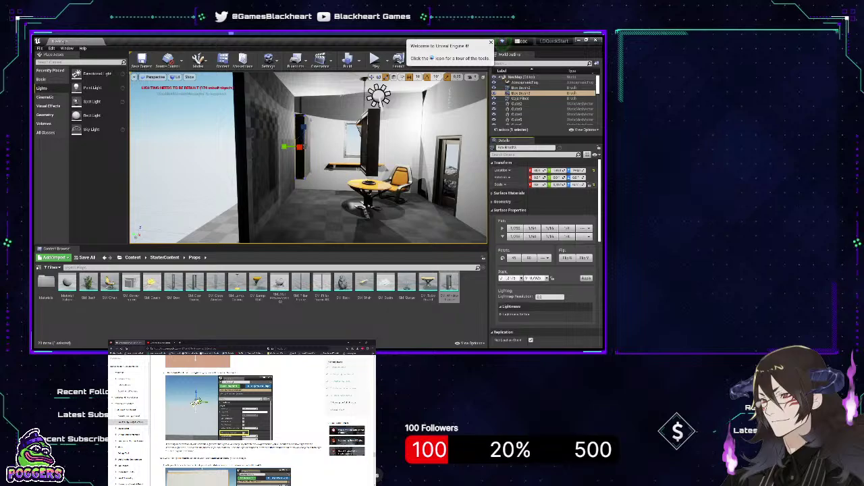
scroll(540, 286, "down", 3)
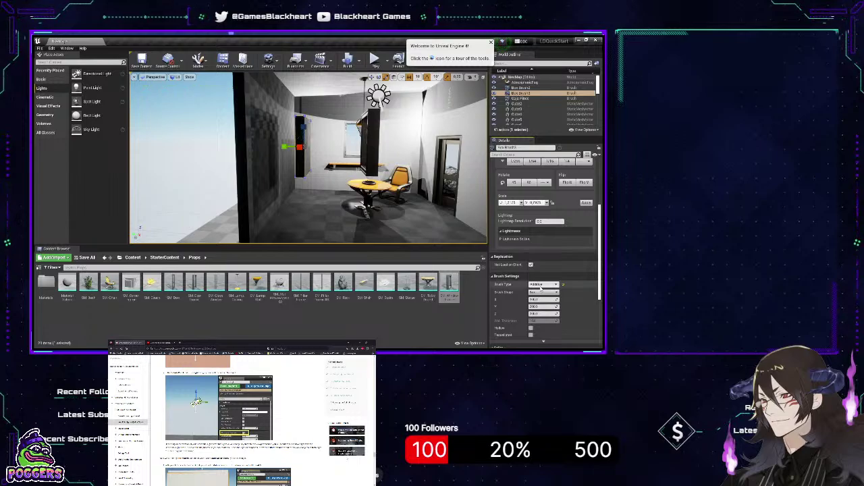
left_click(537, 296)
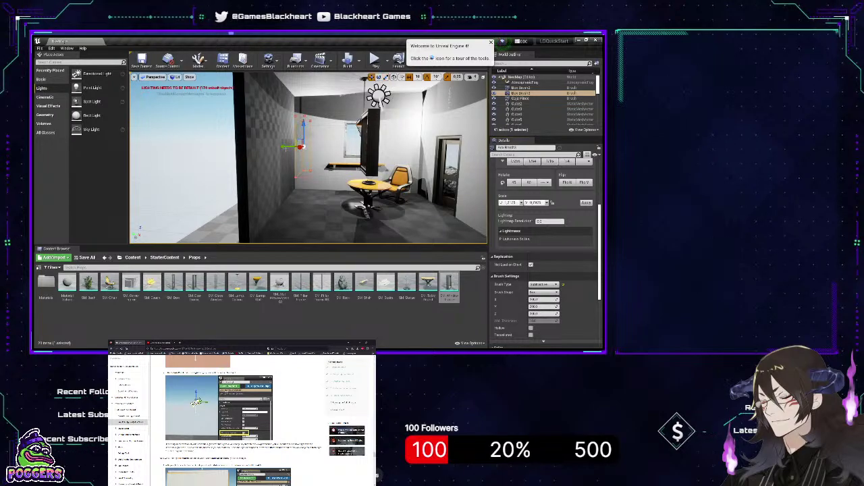
left_click_drag(284, 147, 256, 148)
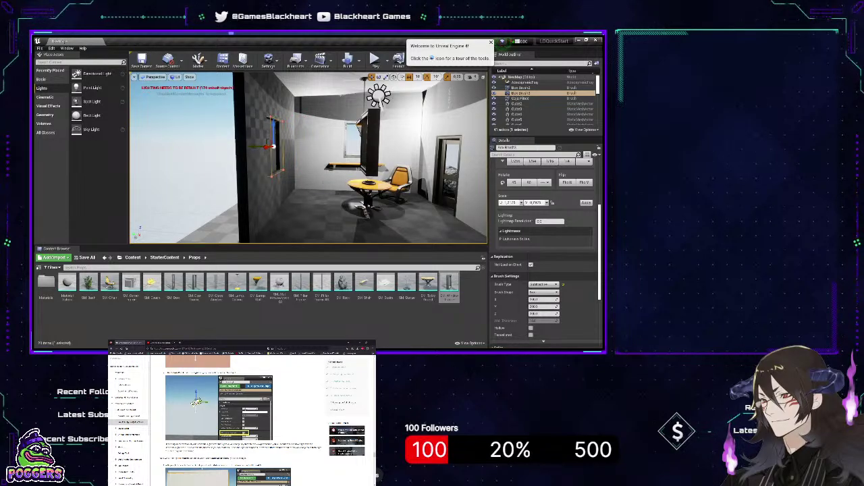
right_click_drag(245, 154, 256, 155)
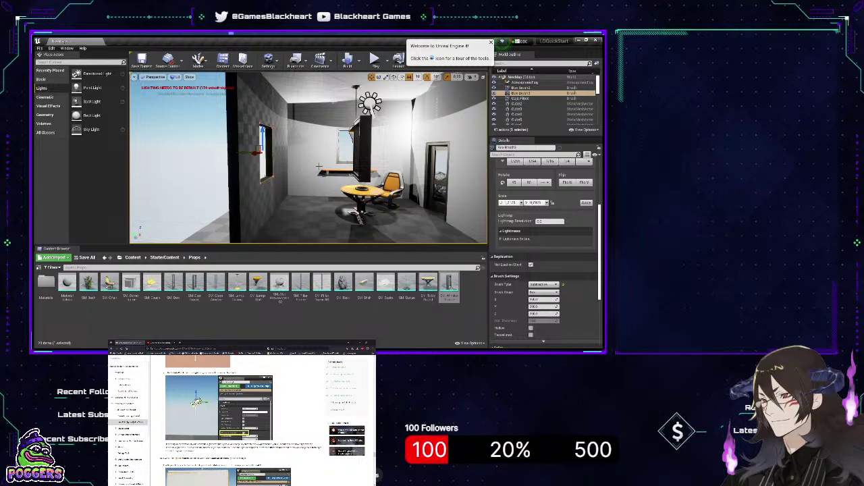
Move the second window frame from beside the table onto the new opening in the side wall and align it
left_click(366, 152)
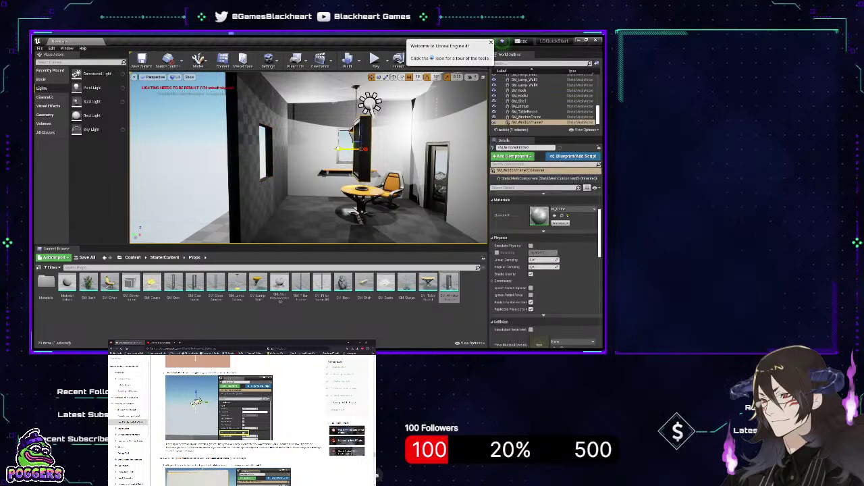
left_click_drag(365, 149, 245, 163)
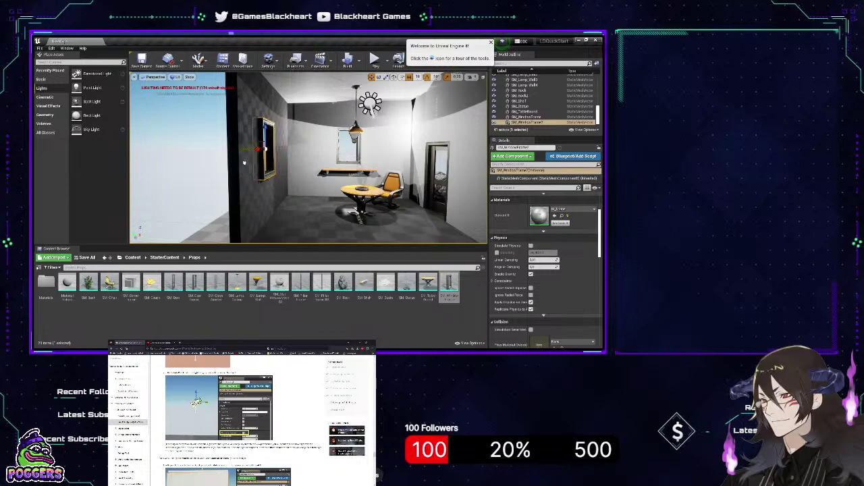
right_click_drag(244, 163, 222, 163)
left_click_drag(275, 135, 261, 156)
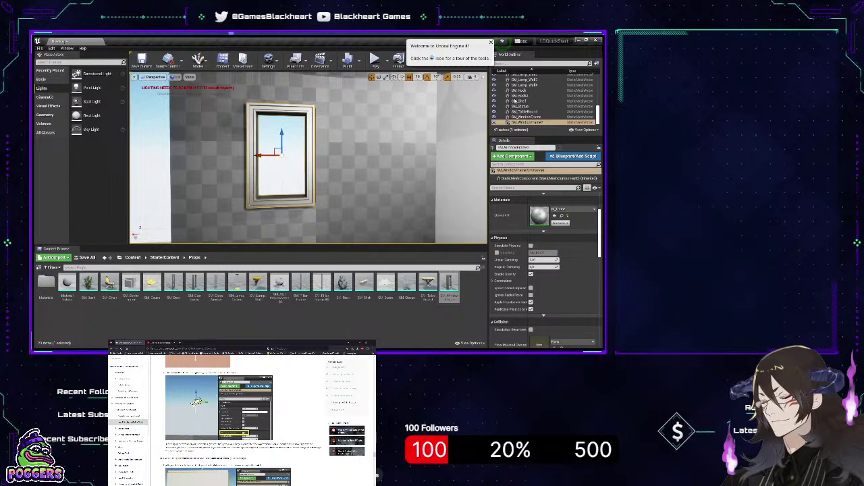
Select the subtractive box brush in the side wall and adjust its scale to fit the window frame
scroll(527, 105, "up", 5)
scroll(529, 105, "up", 5)
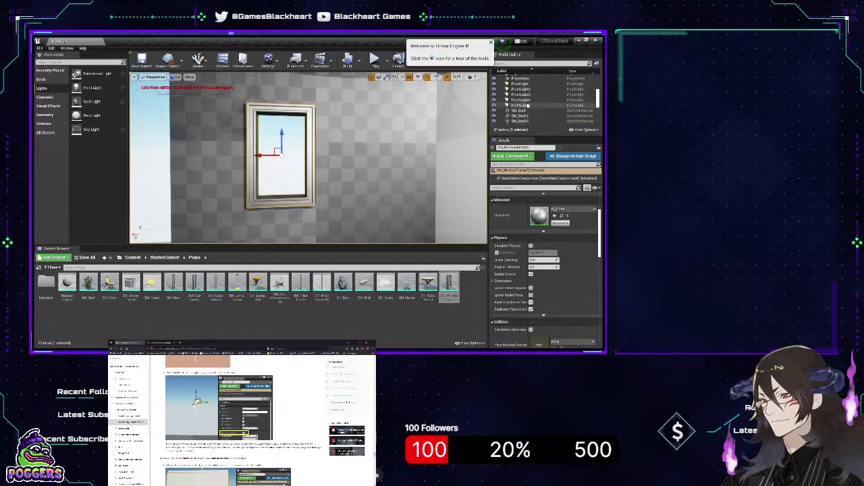
scroll(530, 104, "up", 5)
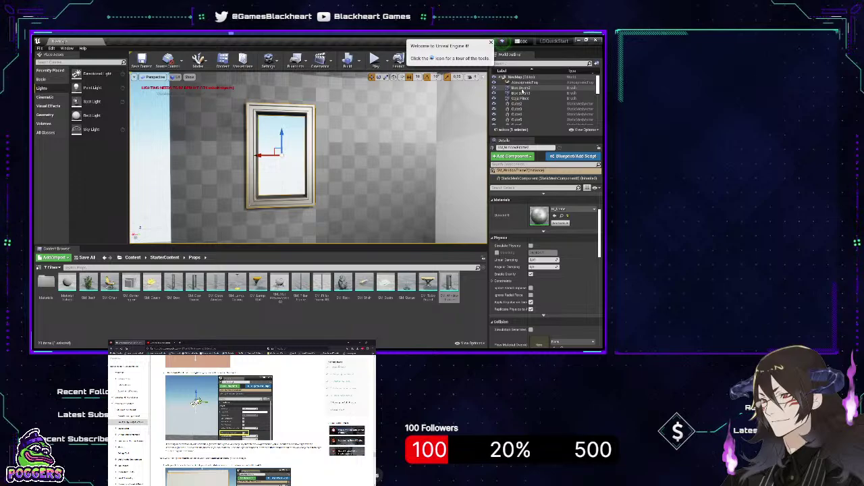
left_click(520, 93)
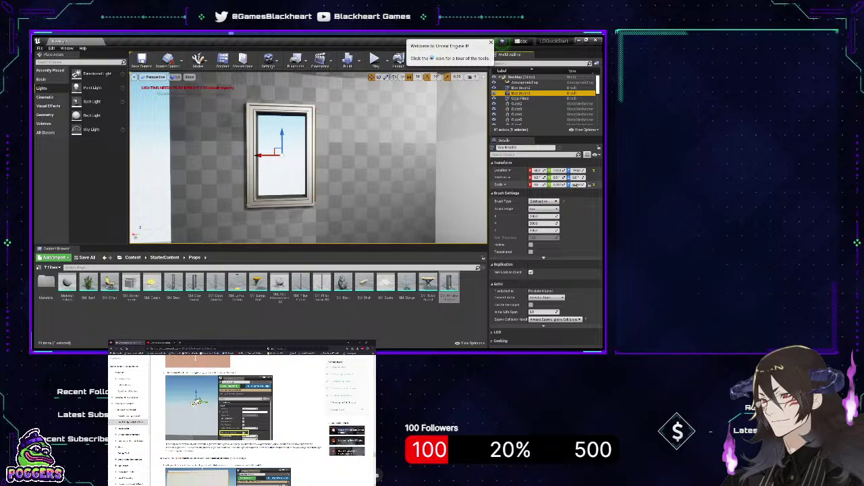
left_click_drag(538, 185, 547, 185)
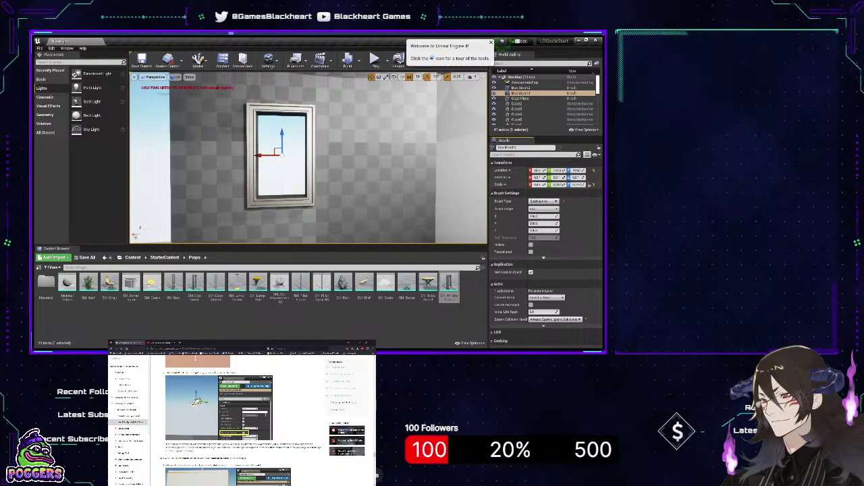
Nudge the subtractive brush through the thickness of the side wall
key("a")
right_click_drag(316, 177, 435, 166)
key("a")
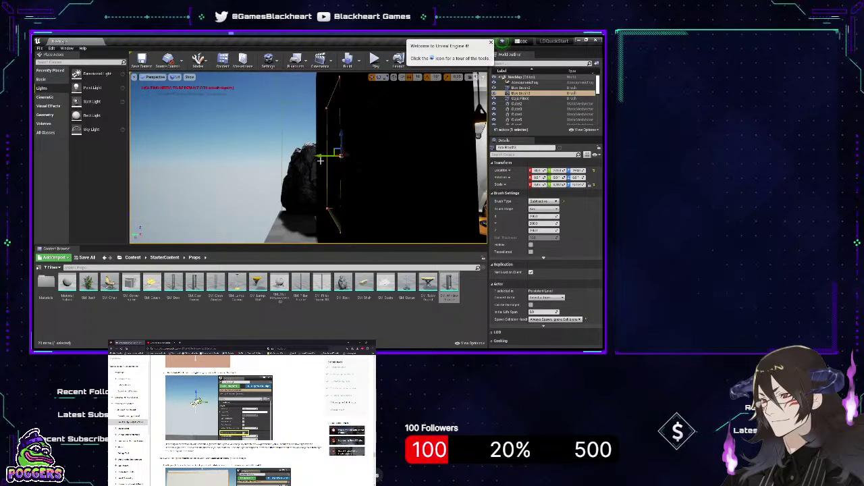
mouse_move(319, 157)
left_mouse_down()
mouse_move(309, 158)
mouse_move(323, 159)
left_mouse_up()
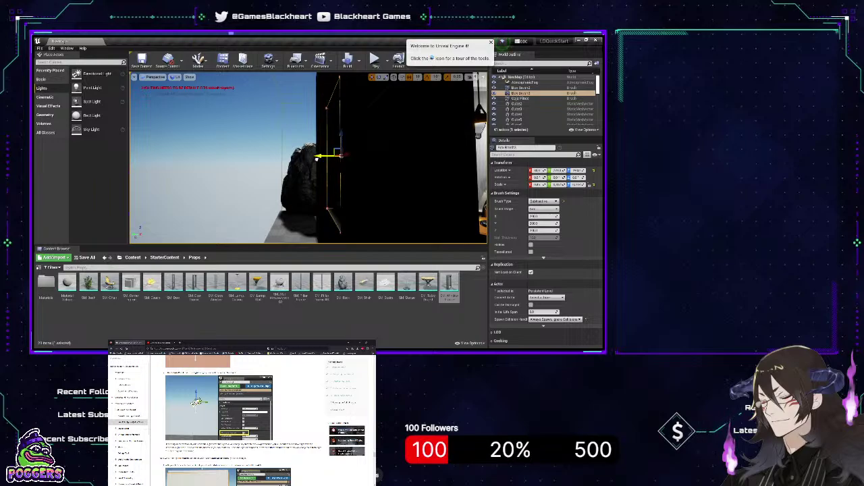
mouse_move(400, 184)
right_mouse_down()
mouse_move(471, 169)
mouse_move(360, 162)
right_mouse_up()
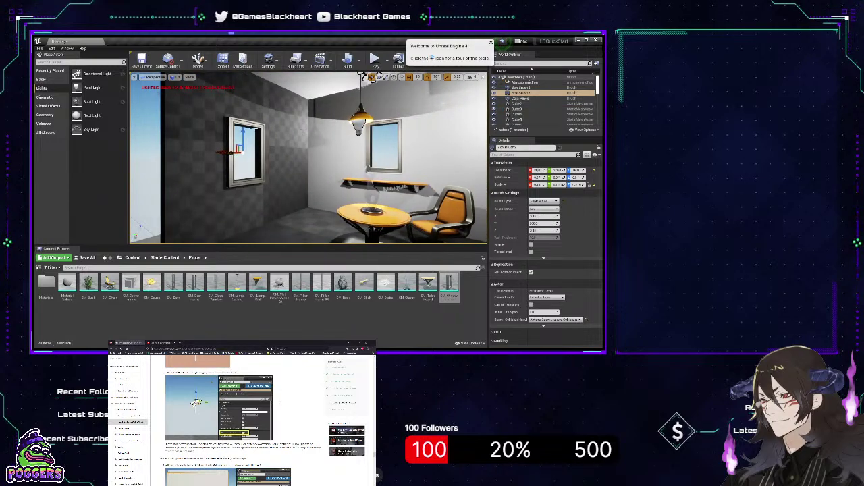
Select the side wall's window frame and shift it outward through the wall's thickness to seat it in the opening
left_click(258, 131)
mouse_move(257, 131)
right_mouse_down()
mouse_move(268, 132)
mouse_move(227, 135)
right_mouse_up()
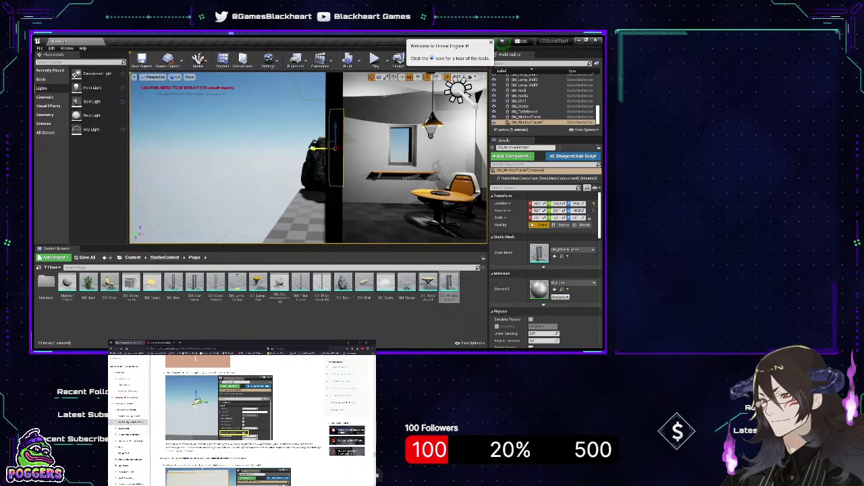
left_click_drag(313, 147, 307, 148)
mouse_move(308, 150)
right_mouse_down()
mouse_move(331, 152)
mouse_move(310, 153)
right_mouse_up()
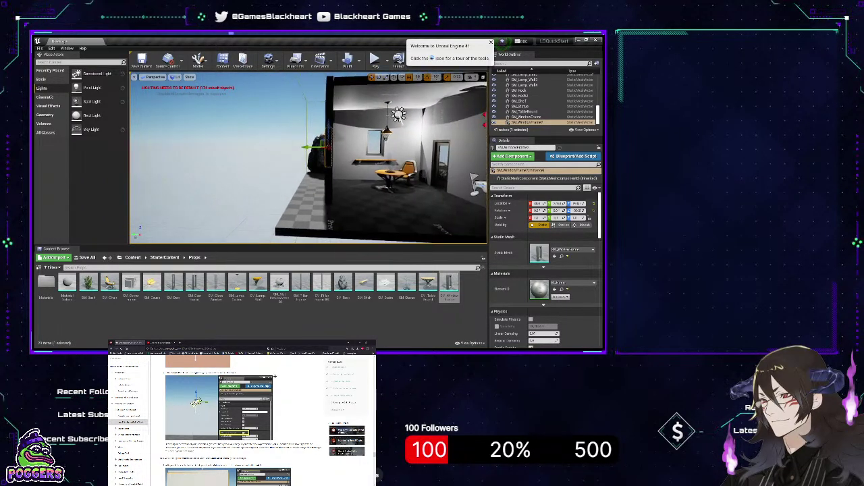
Check the directional light's atmosphere settings and rotate the light to change the sun's direction over the room
left_click(399, 113)
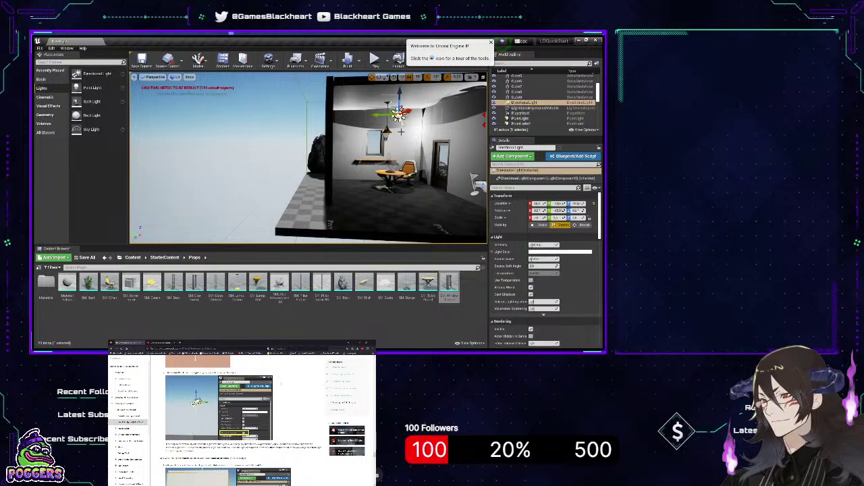
scroll(546, 287, "down", 10)
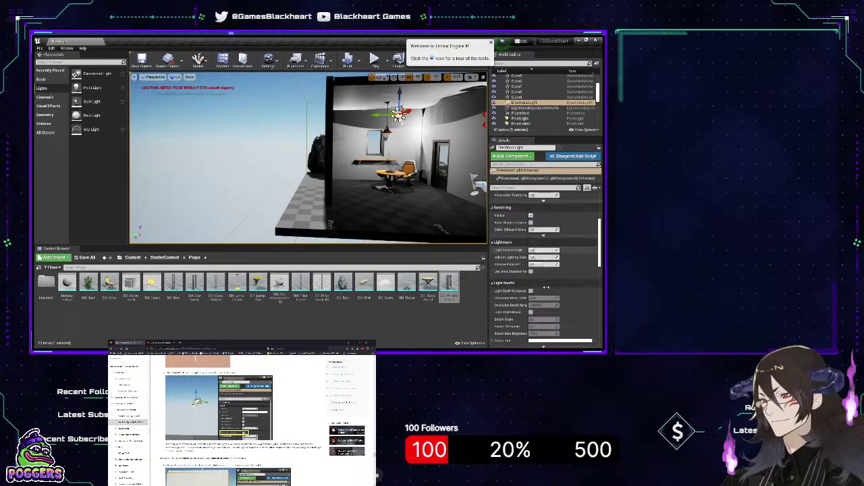
scroll(546, 287, "down", 5)
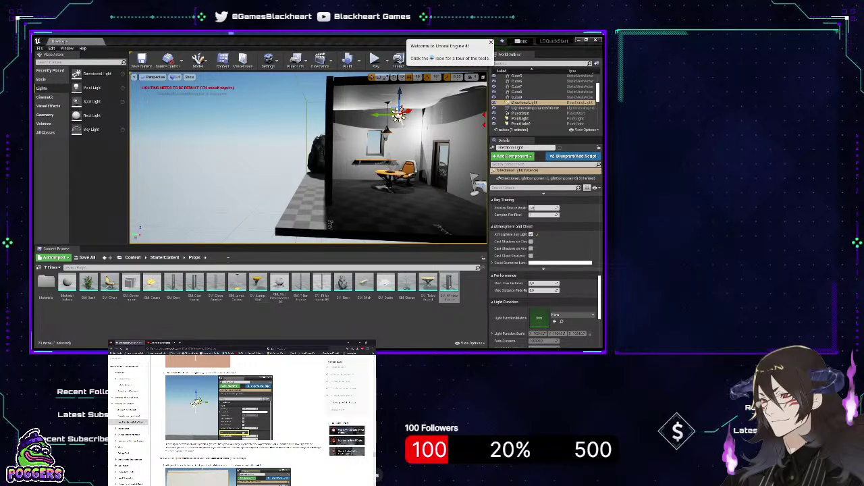
scroll(222, 261, "down", 5)
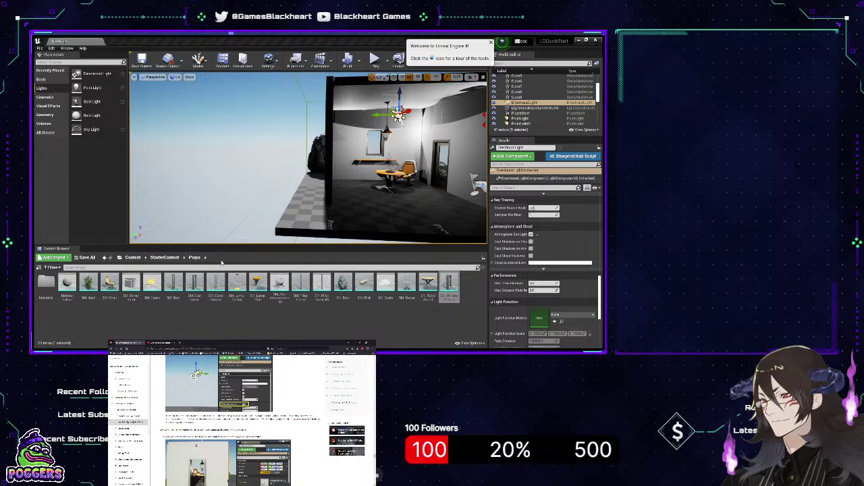
scroll(222, 263, "up", 2)
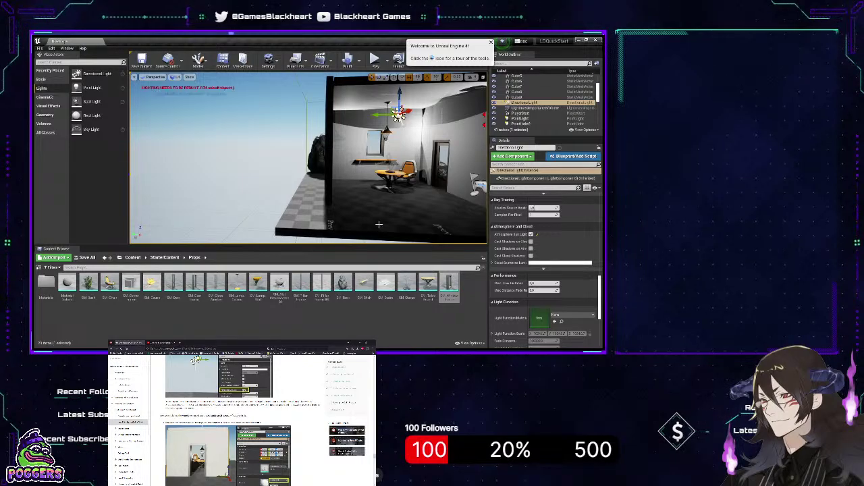
key("e")
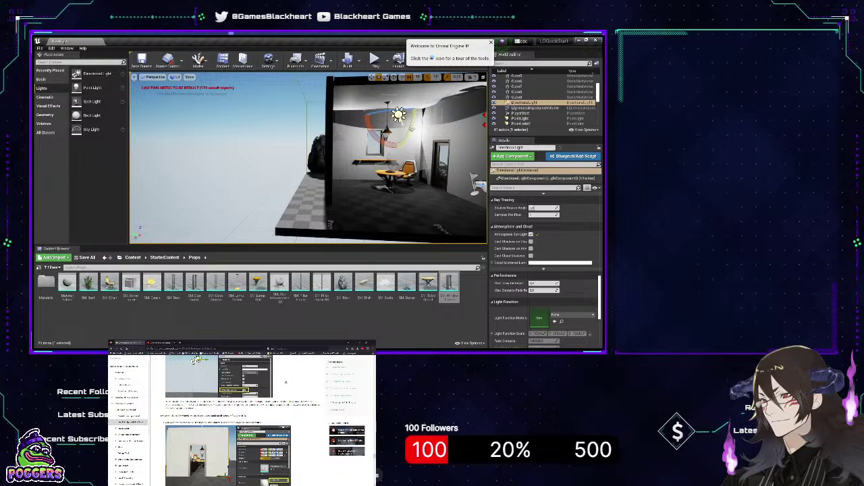
left_click_drag(412, 127, 405, 143)
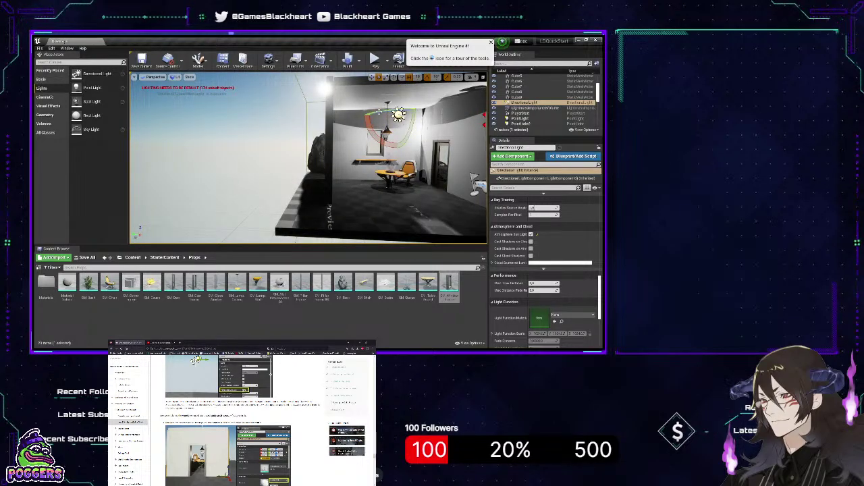
left_click_drag(379, 112, 399, 113)
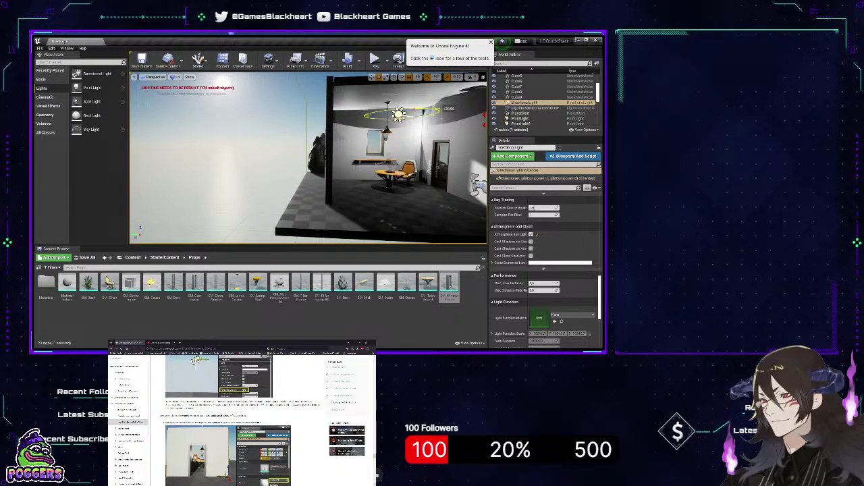
left_click_drag(399, 114, 399, 114)
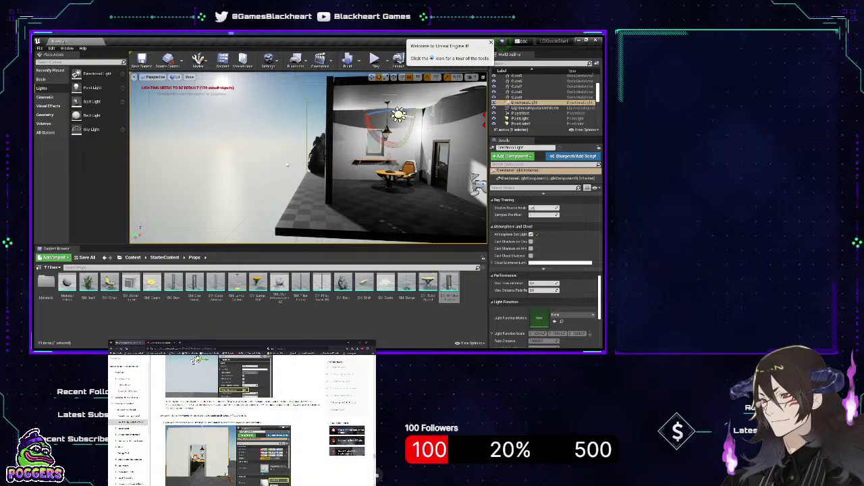
Delete the static mesh cube that forms the wall on the door side of the room
right_click_drag(287, 164, 287, 164)
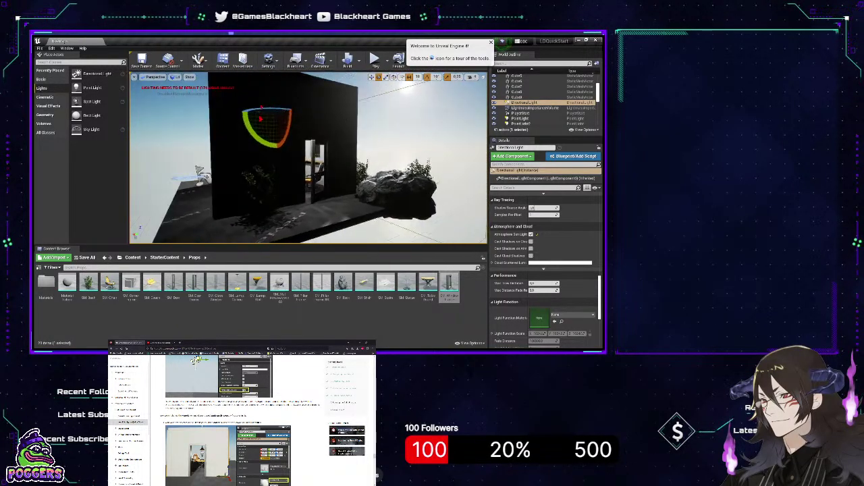
right_click_drag(327, 114, 327, 114)
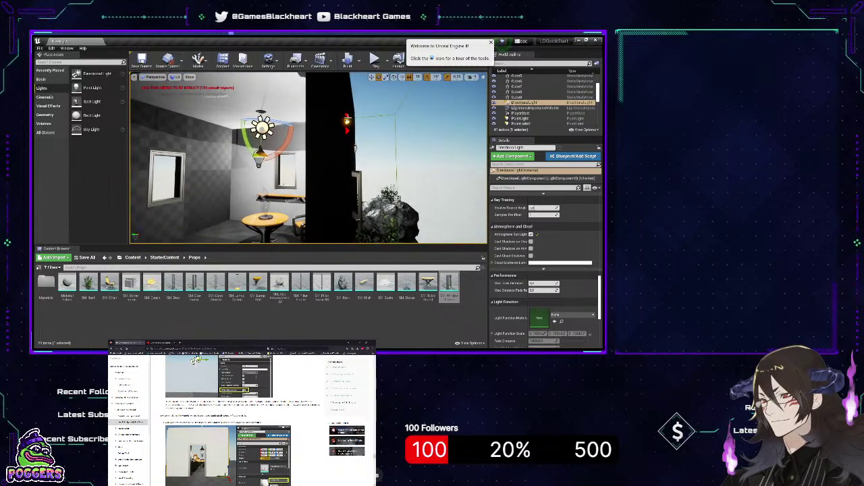
left_click(321, 146)
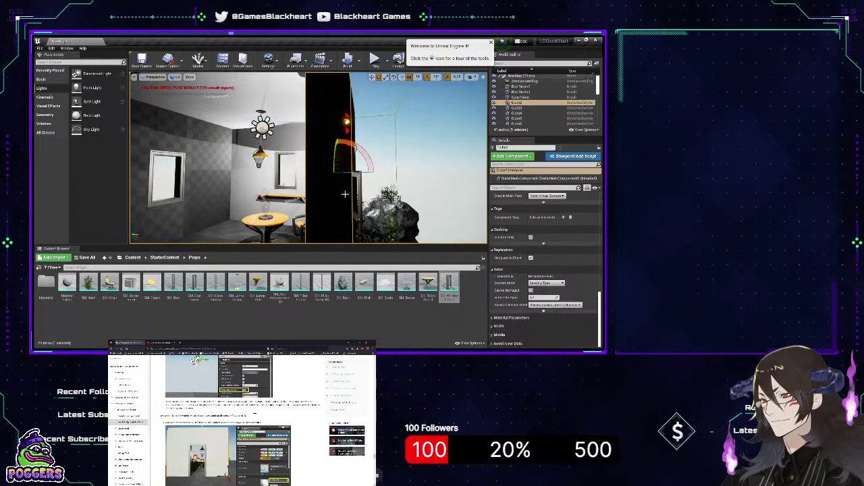
key("w")
right_click_drag(326, 115, 327, 114)
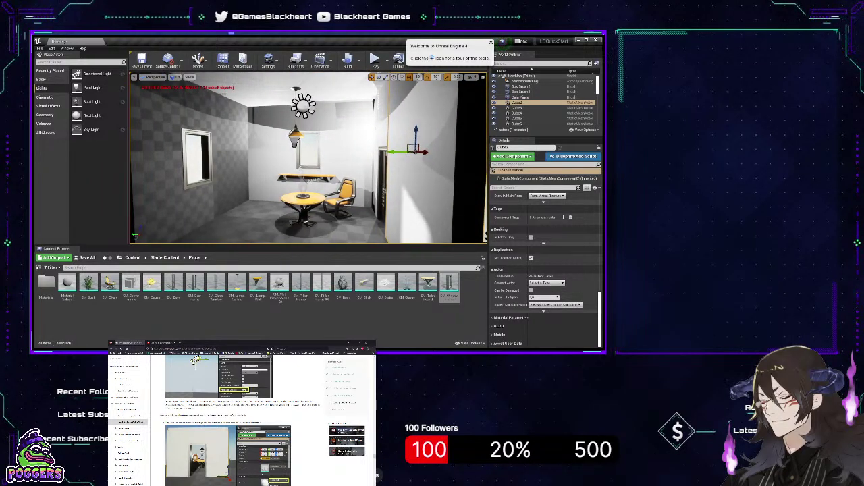
key("Delete")
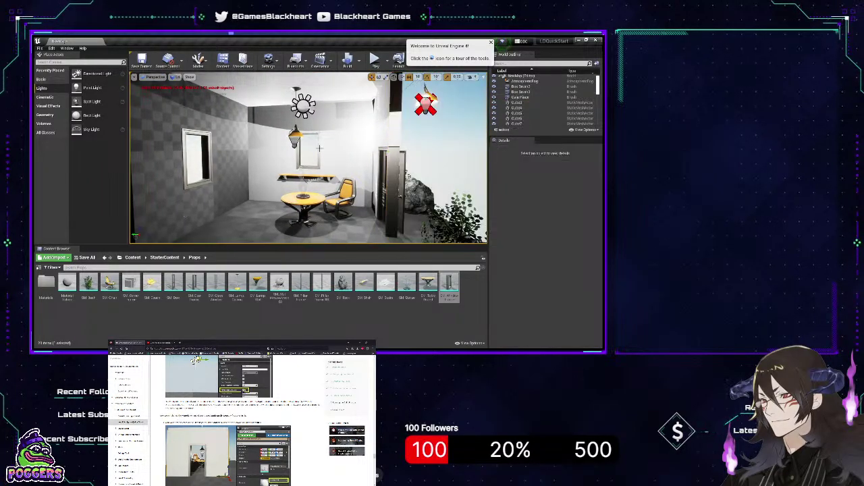
key("ctrl+z")
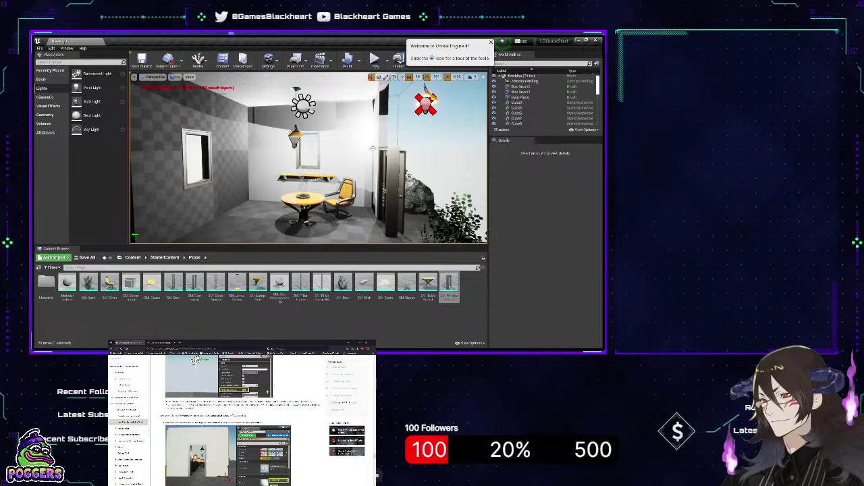
Duplicate the box brush wall behind the window frame and move the copy across to close the room's open door side
left_click(179, 188)
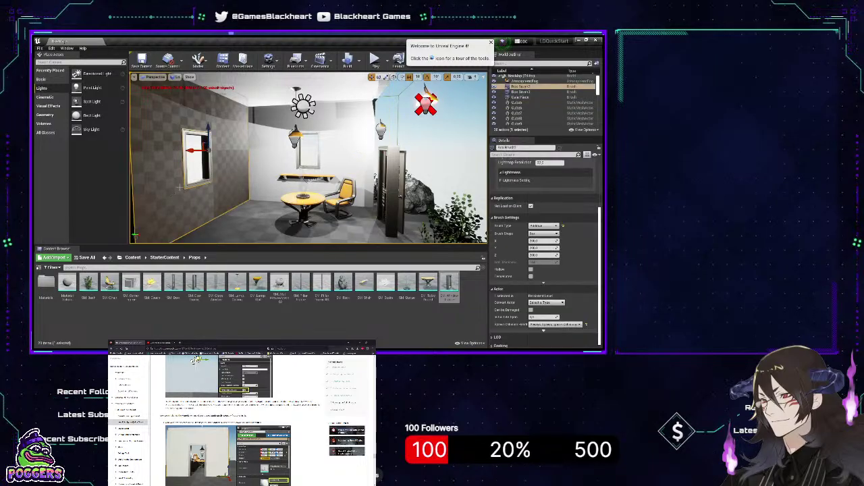
left_click(195, 151)
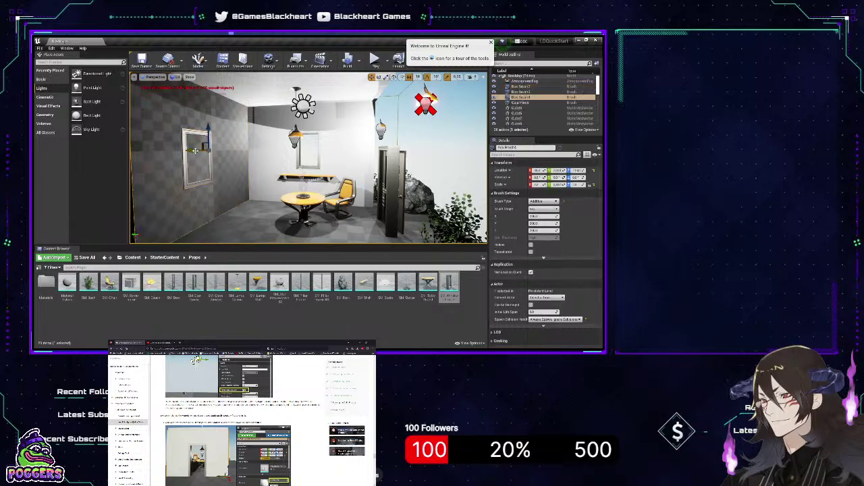
mouse_move(192, 150)
left_mouse_down()
mouse_move(236, 141)
mouse_move(357, 165)
mouse_move(374, 146)
left_mouse_up()
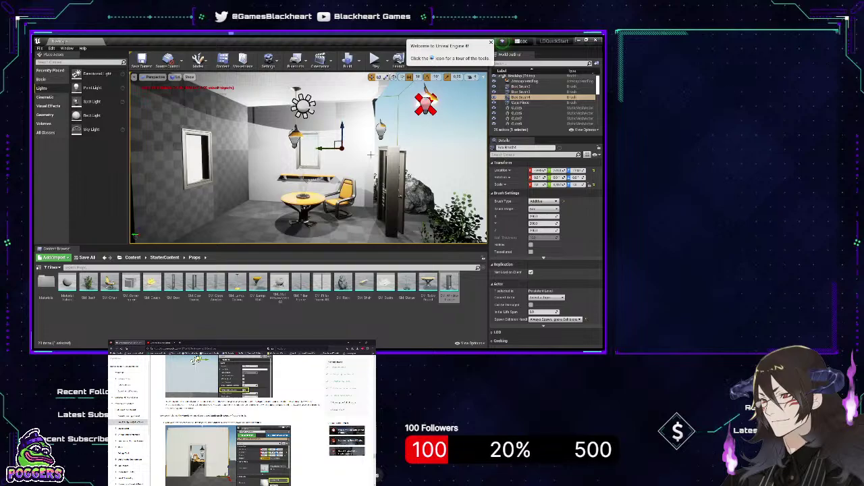
right_click_drag(349, 154, 395, 174)
key("s")
key("e")
left_click(235, 196)
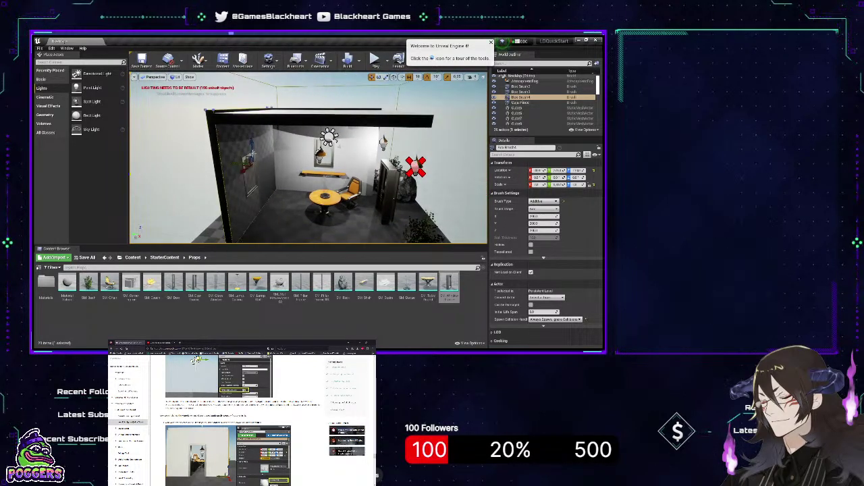
left_click_drag(232, 164, 370, 166)
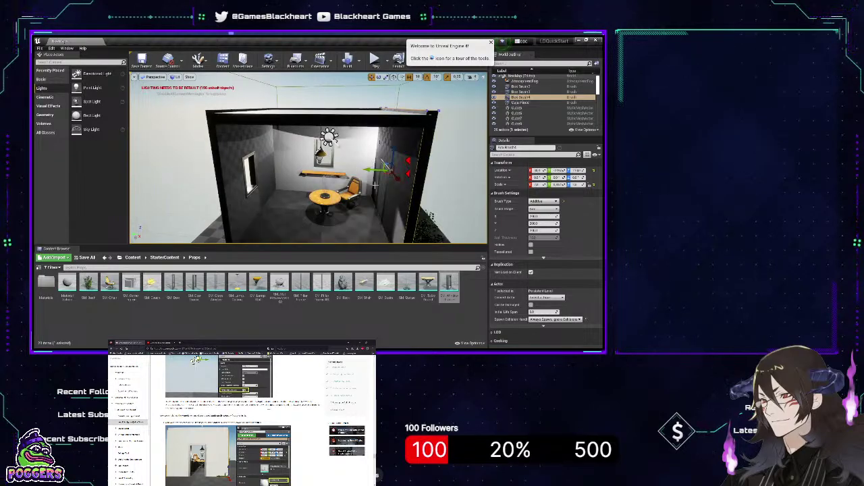
Duplicate the new door-side wall brush, scale the copy down to doorway size and move it over the door
key("ctrl+v")
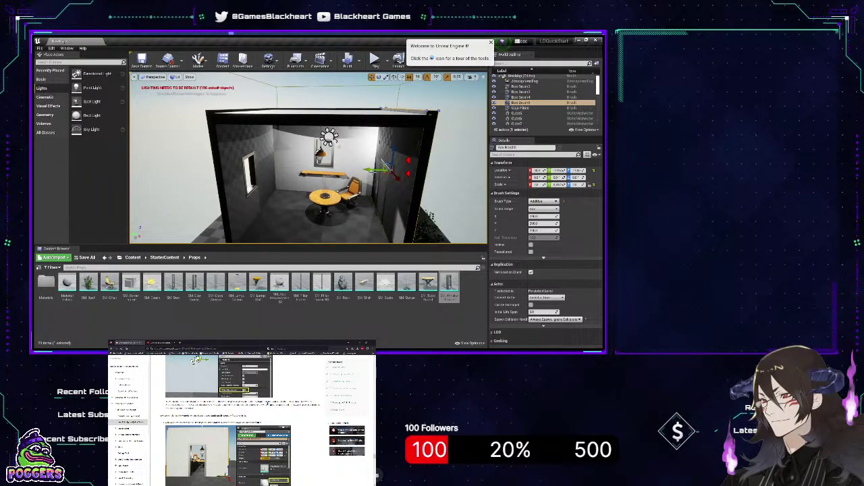
key("r")
left_click_drag(372, 170, 370, 170)
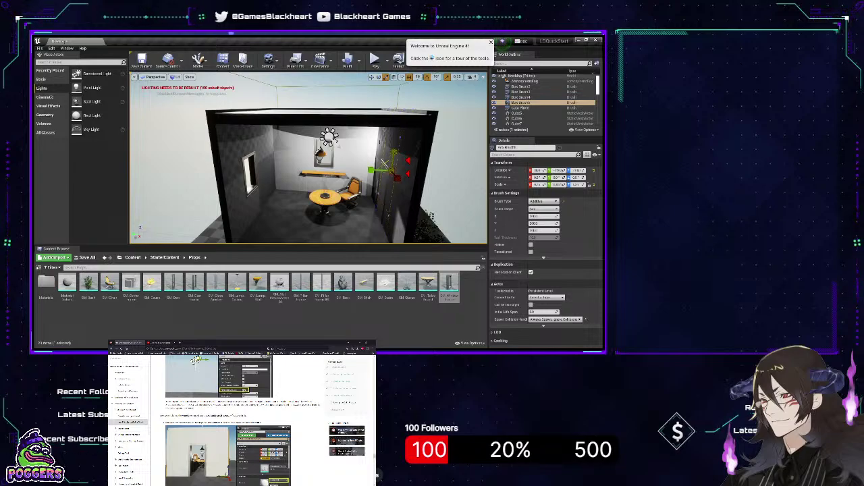
key("w")
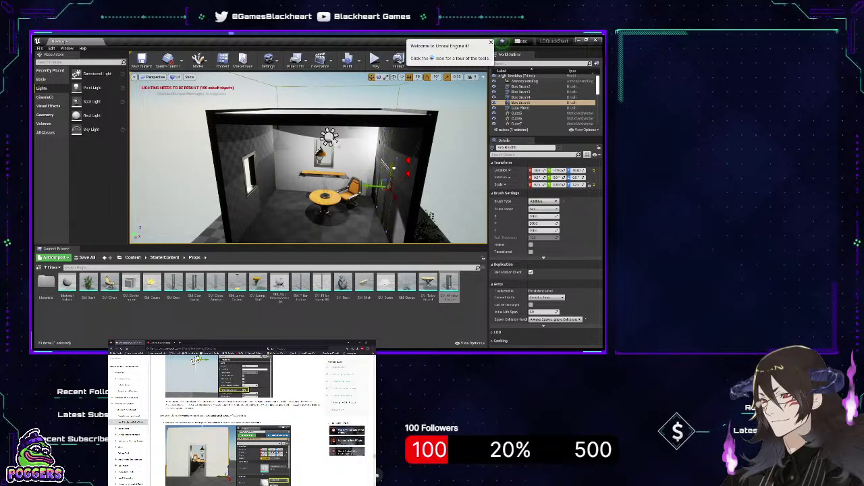
left_click_drag(391, 171, 391, 196)
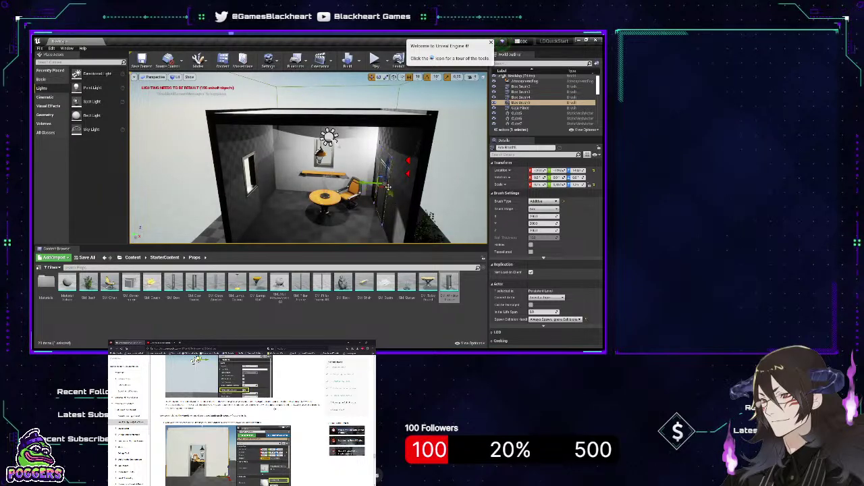
Adjust the doorway-sized brush's position and narrow its width to fit the door frame
key("e")
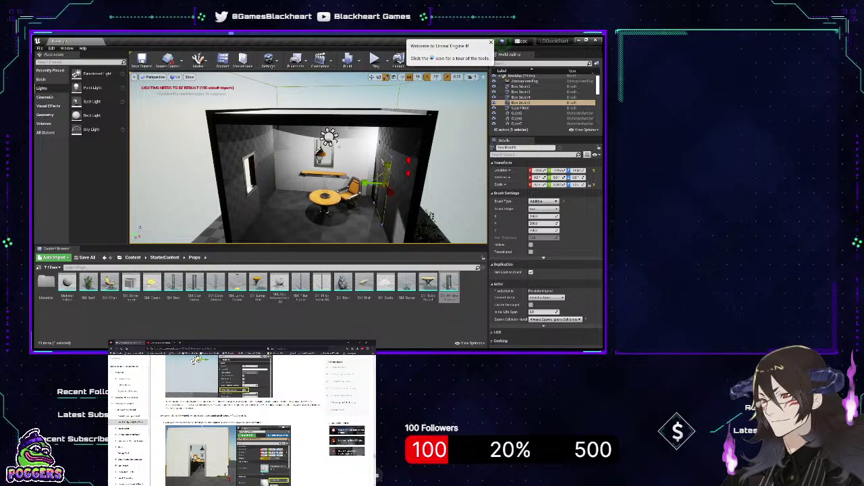
key("r")
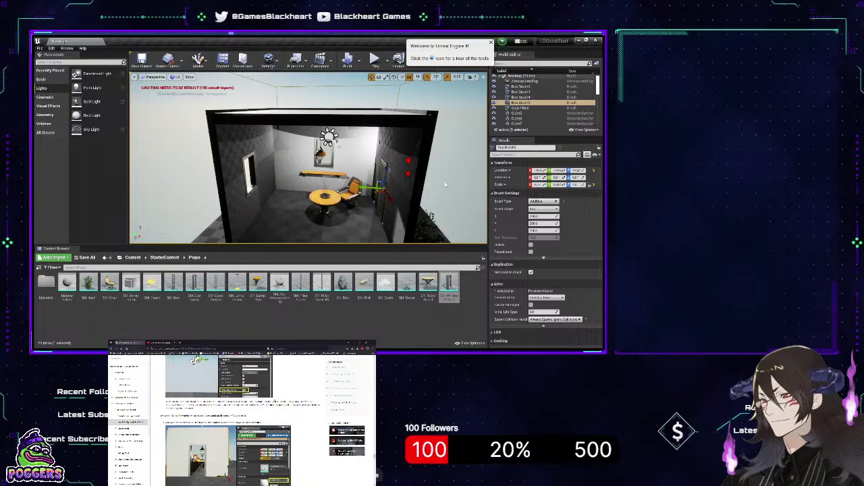
key("d")
right_click_drag(447, 182, 341, 189)
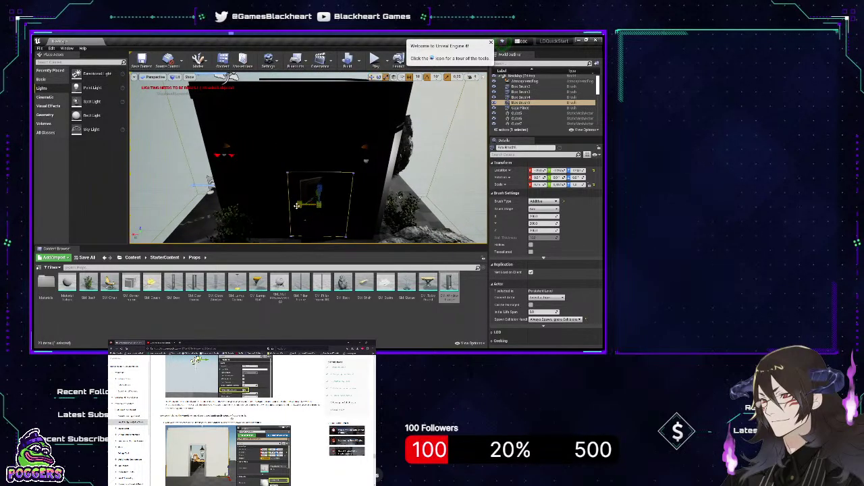
left_click(300, 204)
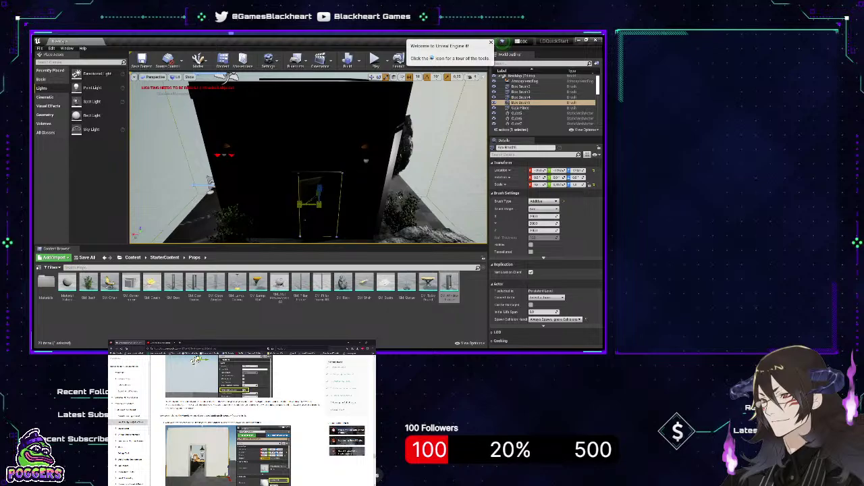
Set the doorway brush's type to Subtractive to cut the door opening through the wall, and inspect the room
key("f")
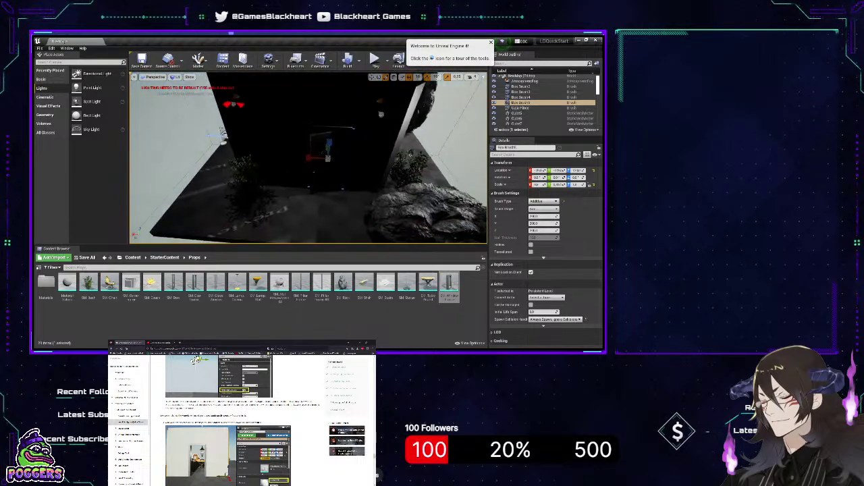
mouse_move(299, 204)
right_mouse_down()
mouse_move(303, 230)
mouse_move(301, 206)
right_mouse_up()
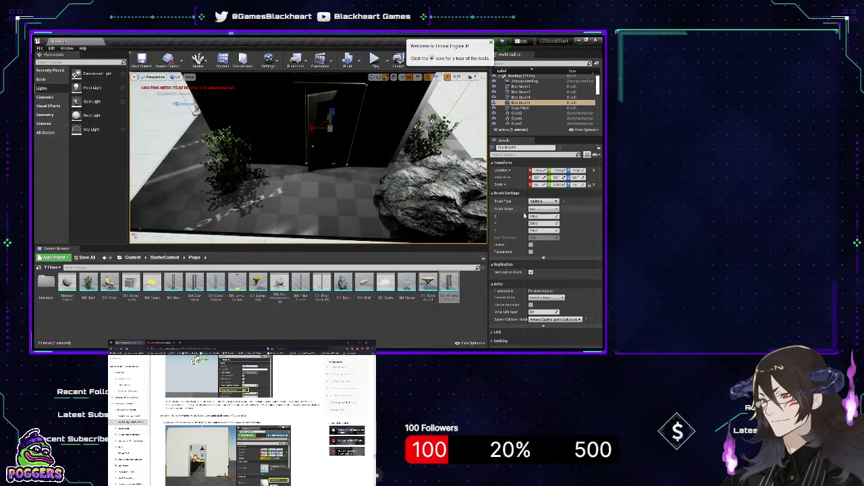
left_click(544, 201)
left_click(544, 215)
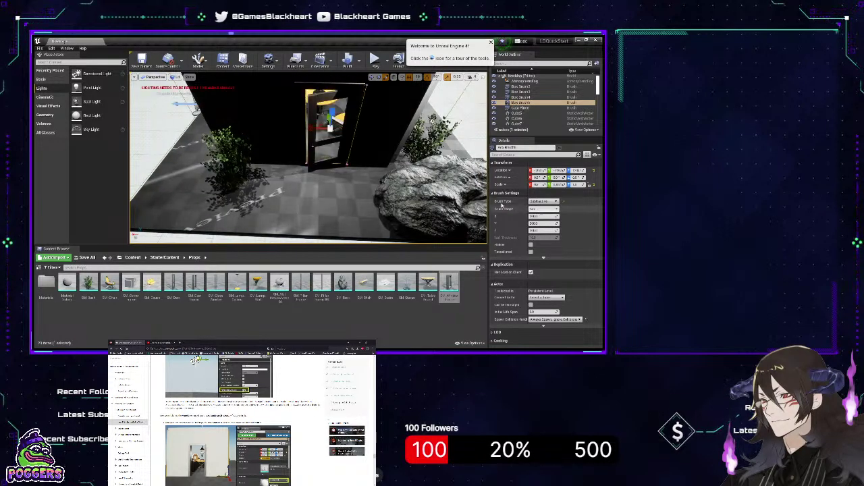
mouse_move(304, 169)
right_mouse_down()
mouse_move(307, 162)
mouse_move(297, 176)
mouse_move(304, 165)
mouse_move(291, 169)
mouse_move(302, 166)
right_mouse_up()
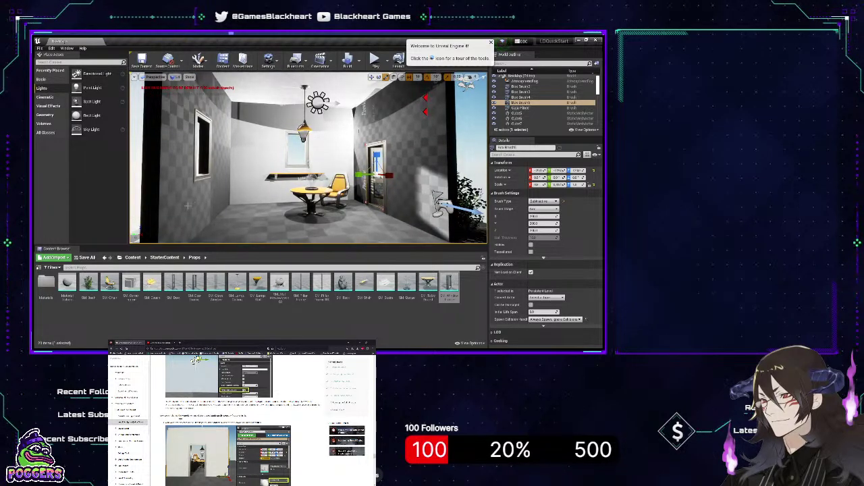
Read on in the level design guide in the browser to the section with the textured doorway wall
left_click(182, 333)
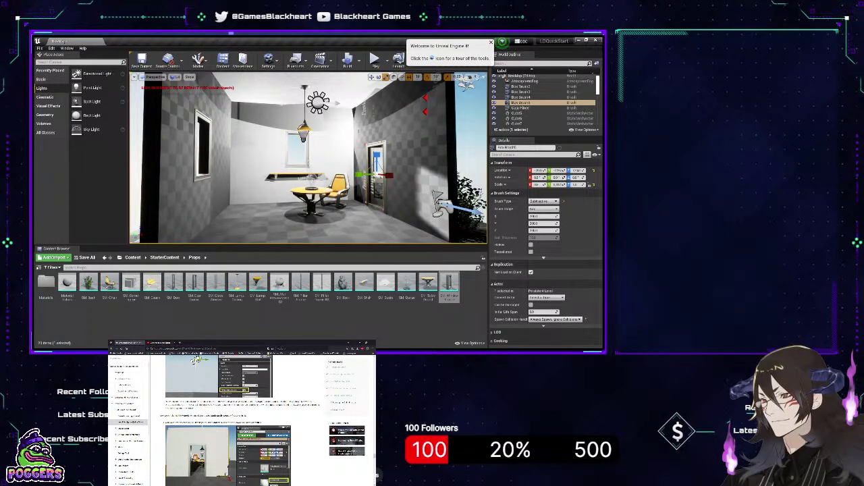
scroll(258, 242, "down", 4)
scroll(258, 243, "down", 3)
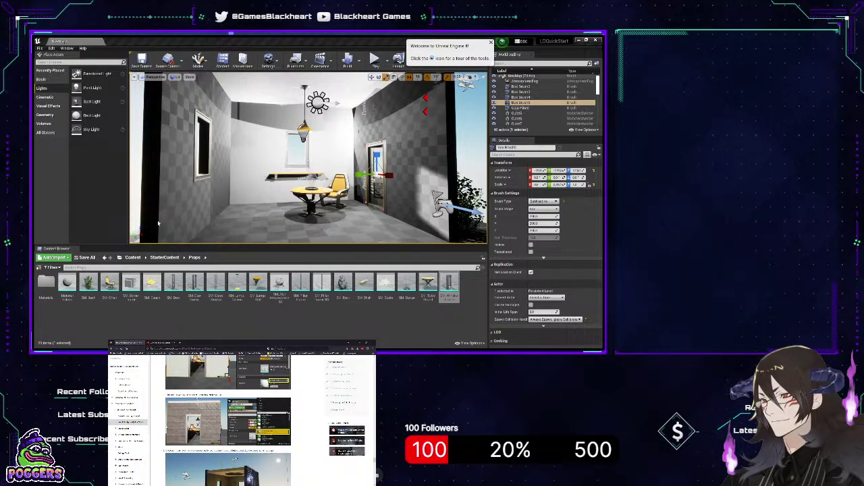
left_click(293, 340)
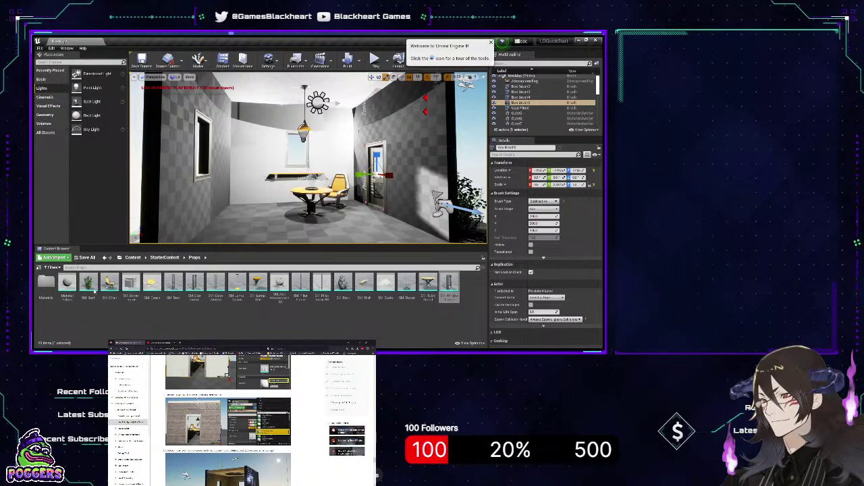
Assign the clay brick material shown in the guide to the interior face of the wall brush with the side window
left_click(172, 204)
scroll(530, 218, "down", 5)
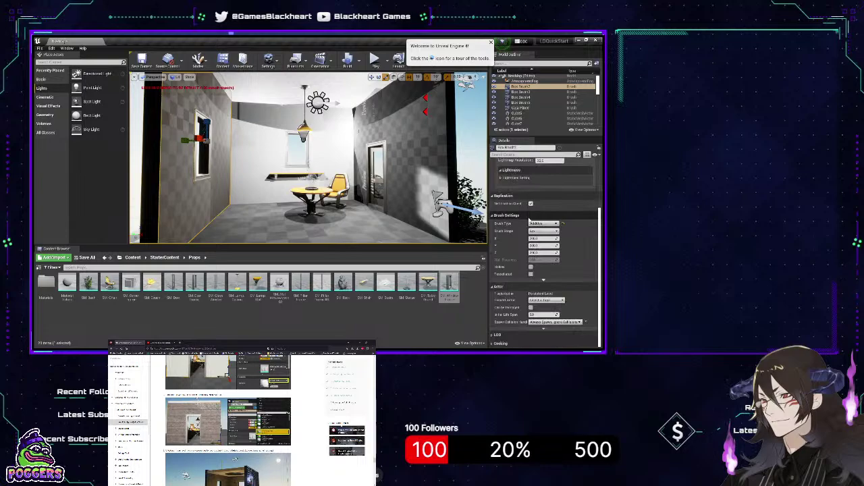
scroll(530, 220, "up", 2)
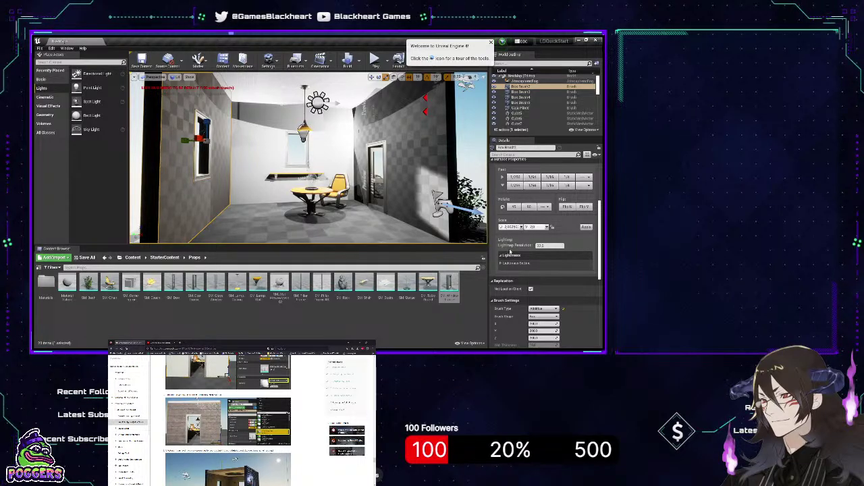
scroll(518, 266, "down", 5)
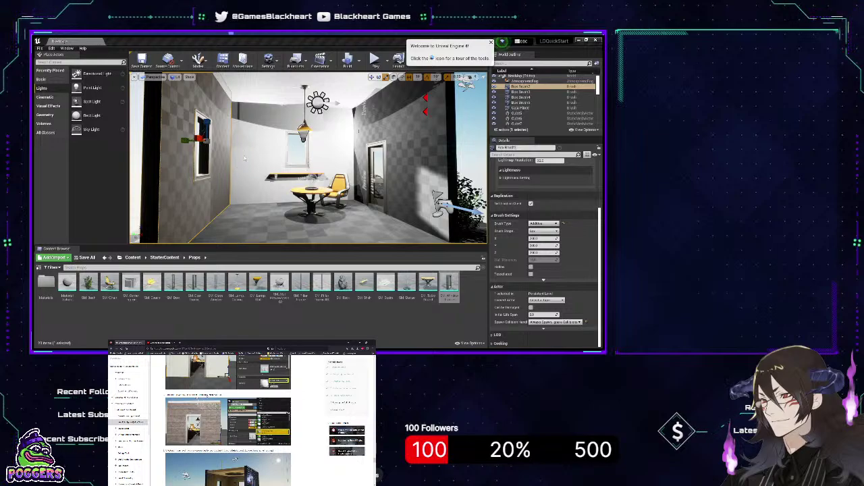
scroll(208, 400, "up", 5)
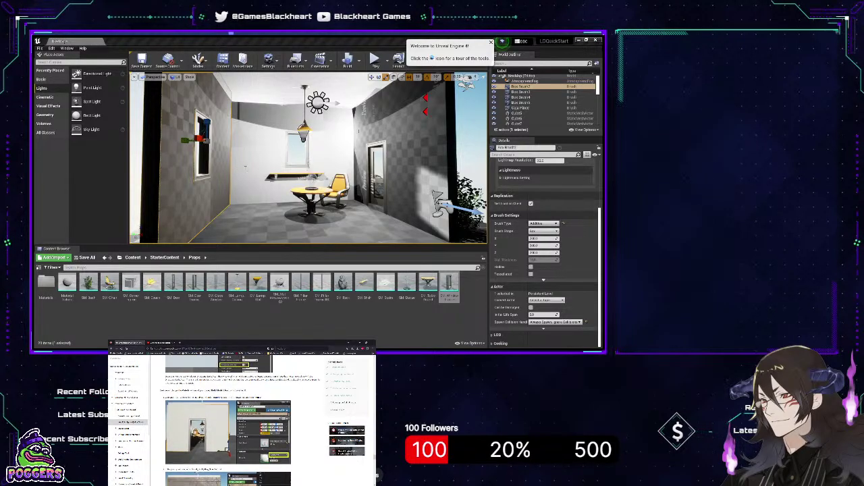
scroll(208, 399, "down", 1)
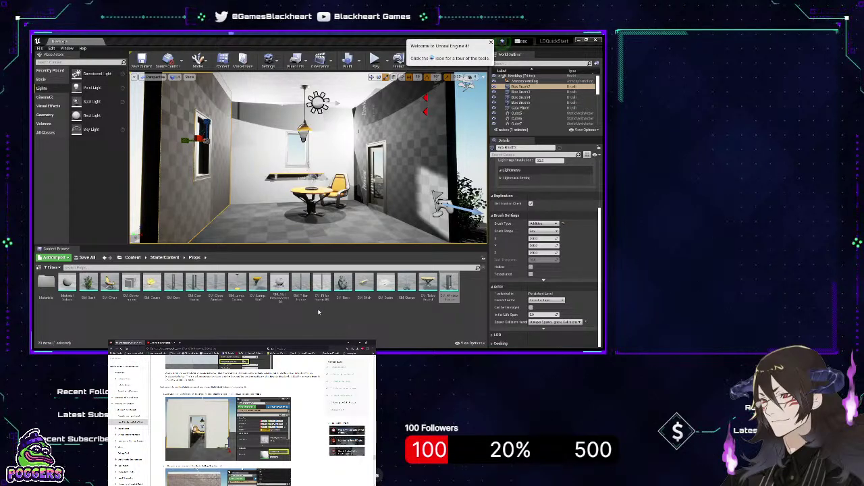
key("alt+Tab")
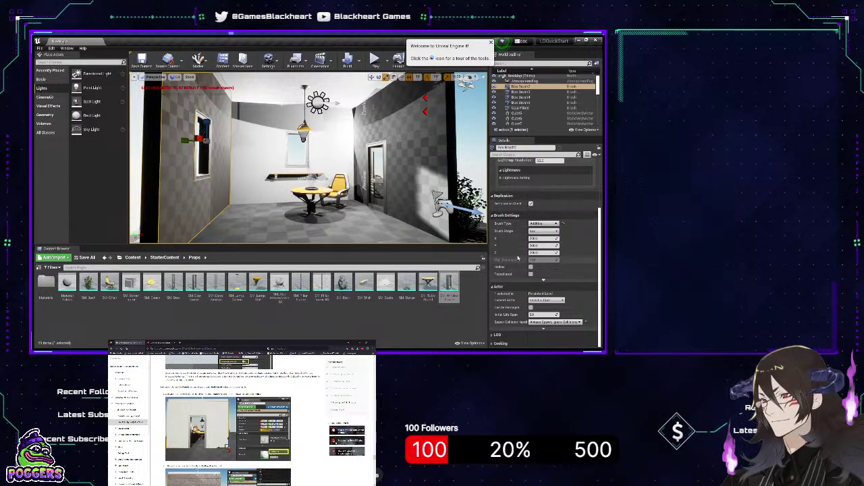
scroll(519, 251, "up", 2)
scroll(519, 251, "up", 2)
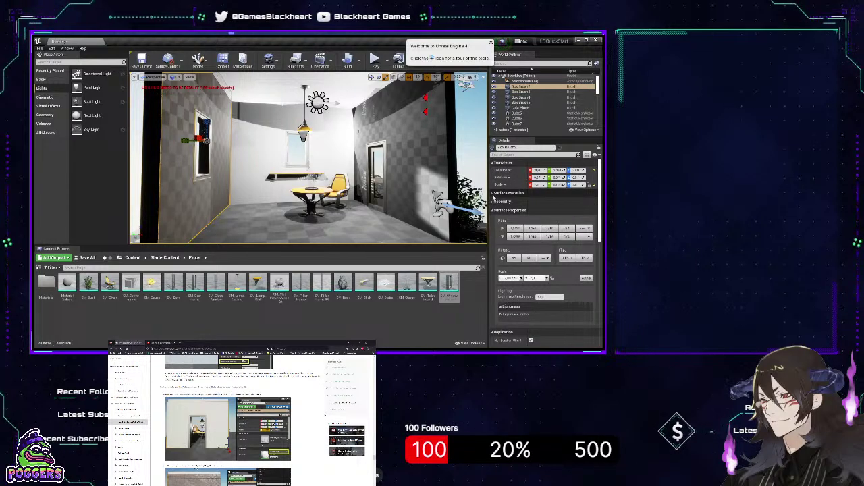
left_click(493, 194)
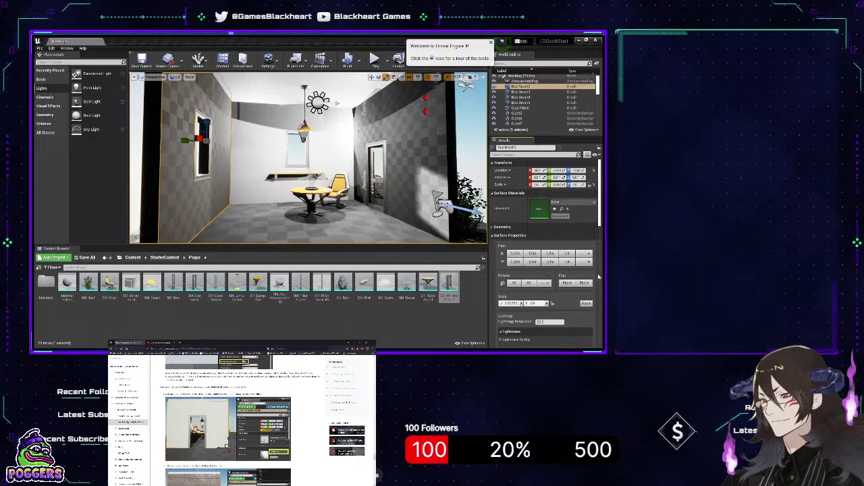
left_click(547, 308)
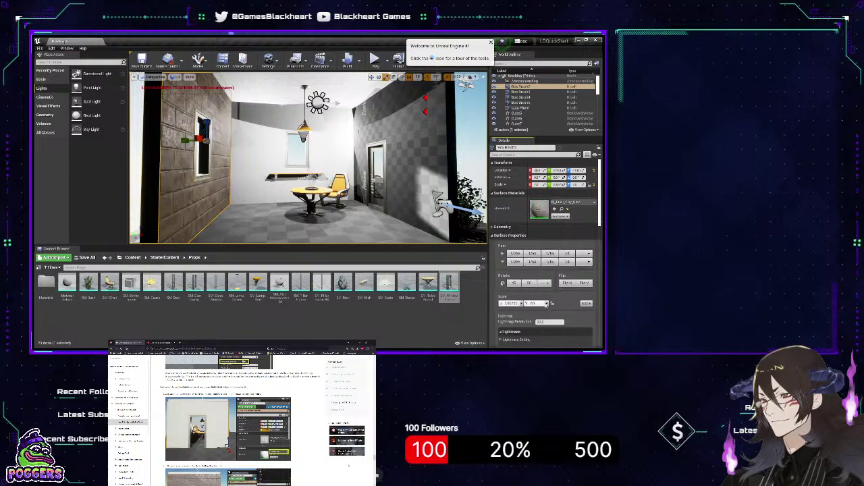
Apply the same clay brick material to the exterior face of the side-window wall brush
mouse_move(249, 231)
right_mouse_down()
mouse_move(229, 231)
mouse_move(260, 231)
mouse_move(197, 214)
right_mouse_up()
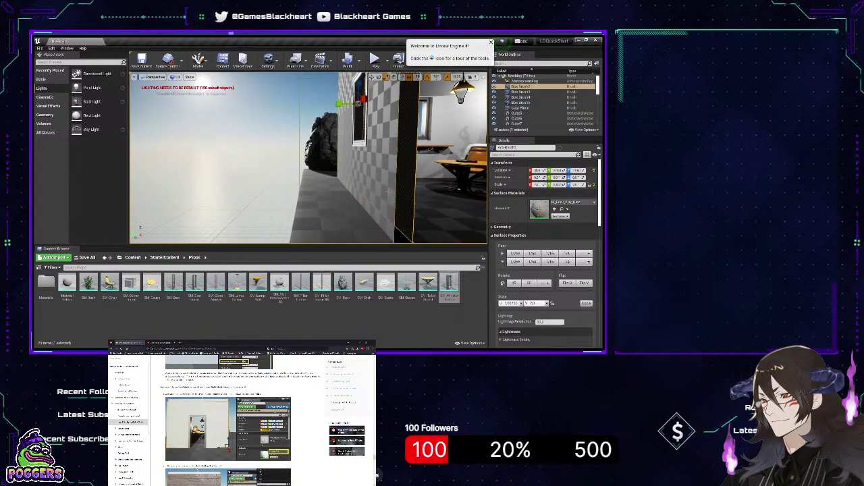
left_click(387, 191)
right_click_drag(429, 203, 446, 203)
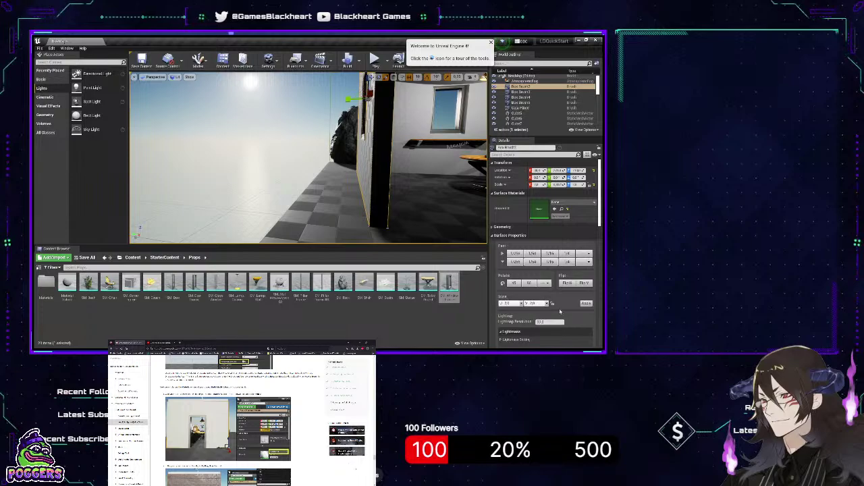
left_click(554, 305)
Assign the clay brick material to the interior and exterior faces of the door-side wall brush
right_click_drag(458, 233, 376, 191)
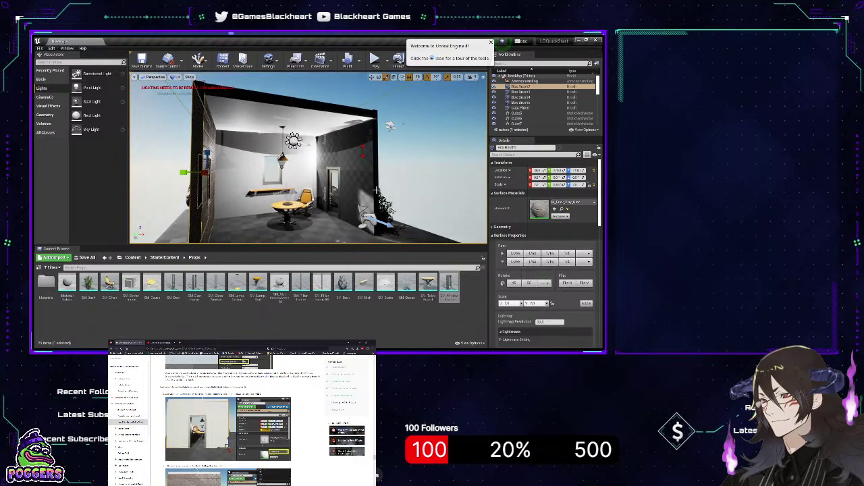
left_click(376, 190)
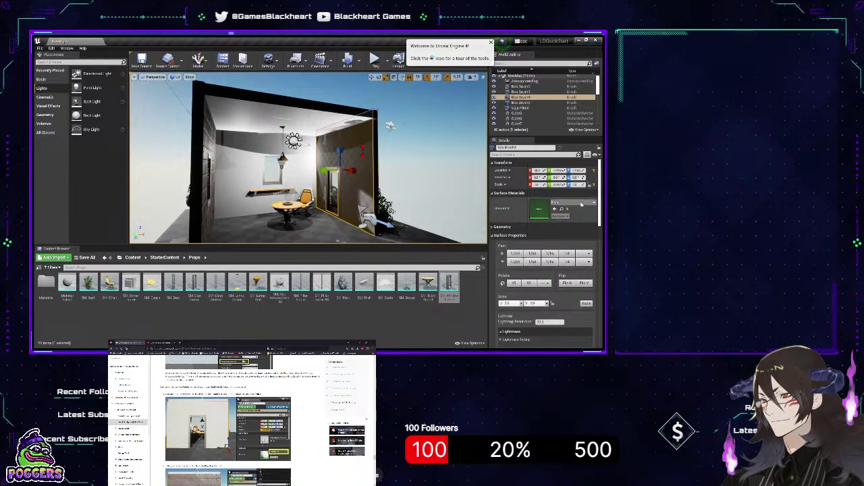
left_click(552, 308)
right_click_drag(397, 215, 371, 129)
left_click(371, 128)
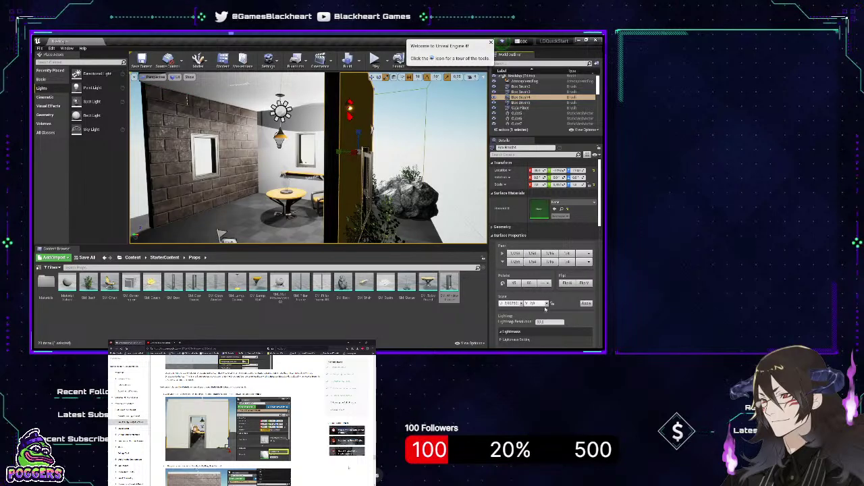
key("ctrl+z")
Rotate the directional light horizontally to change how sunlight falls across the building and floor
mouse_move(406, 195)
right_mouse_down()
mouse_move(449, 197)
mouse_move(378, 195)
mouse_move(399, 192)
mouse_move(390, 196)
right_mouse_up()
left_click(289, 122)
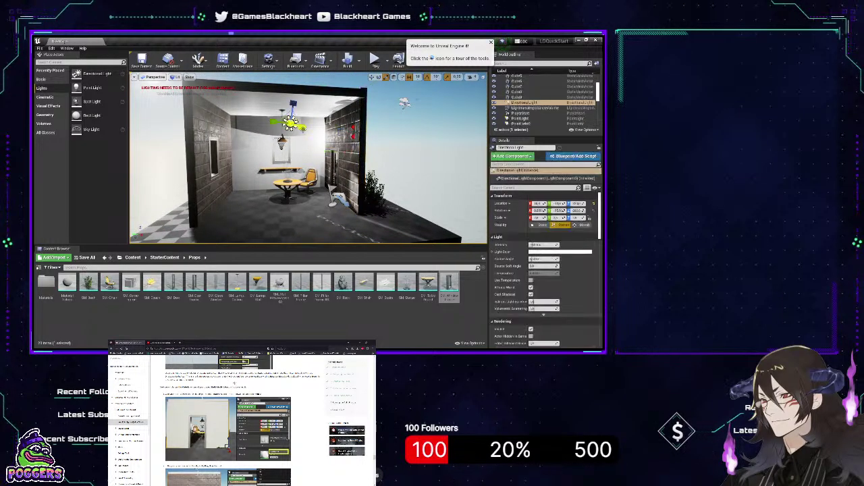
key("e")
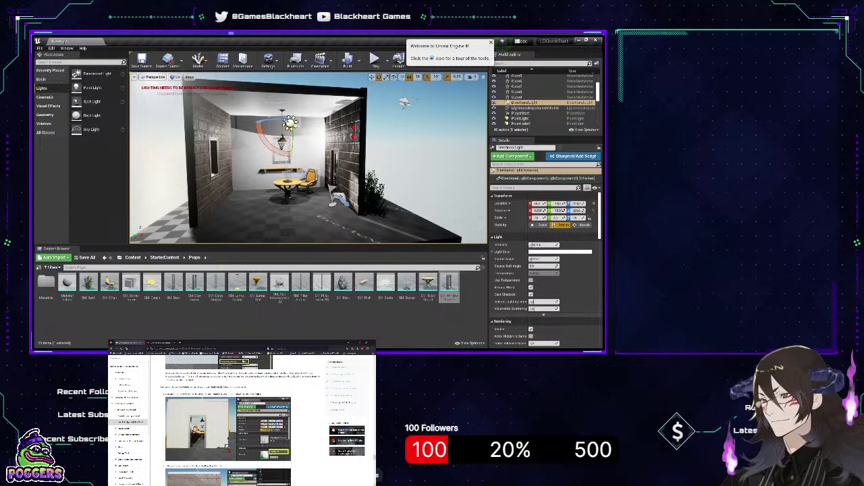
left_click_drag(269, 120, 321, 123)
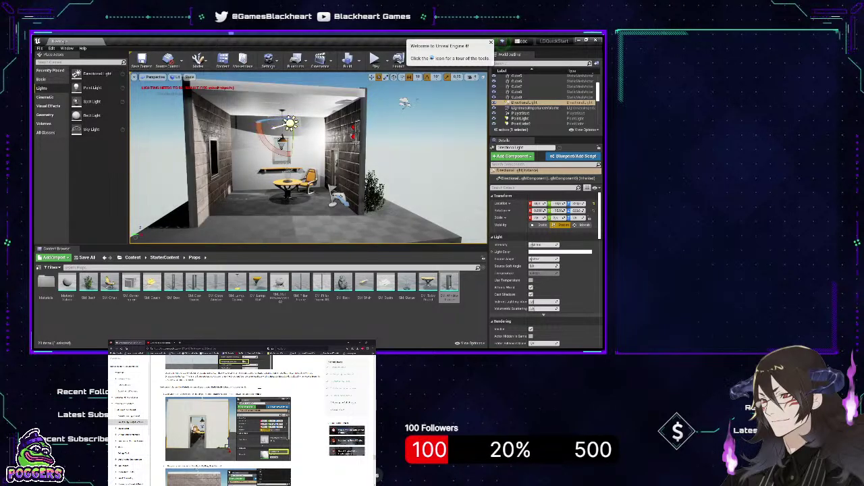
Apply the clay brick material to the static-mesh back wall section between the window and the door-side wall
key("d")
right_click_drag(356, 141, 458, 148)
key("a")
key("d")
key("a")
key("a")
key("d")
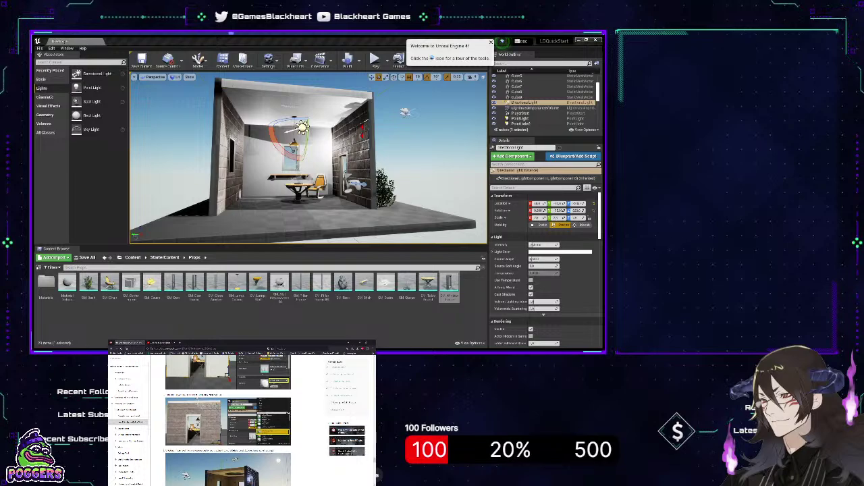
left_click(316, 157)
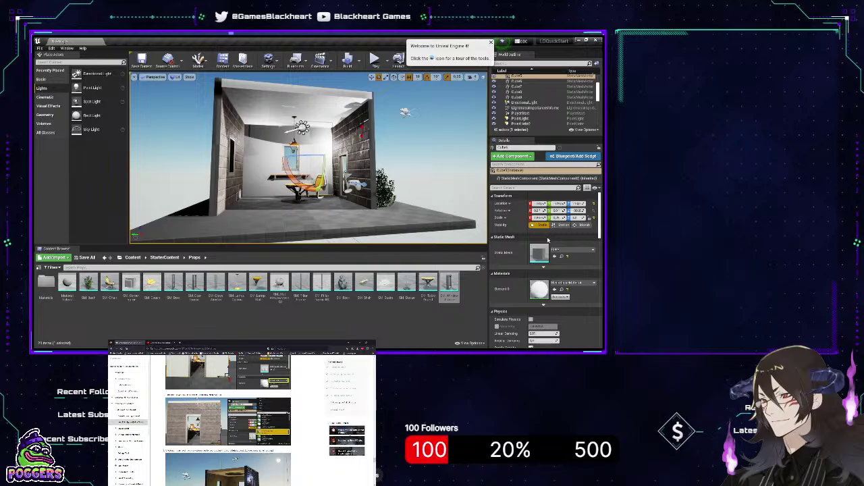
left_click(548, 240)
key("w")
right_click_drag(412, 186, 358, 189)
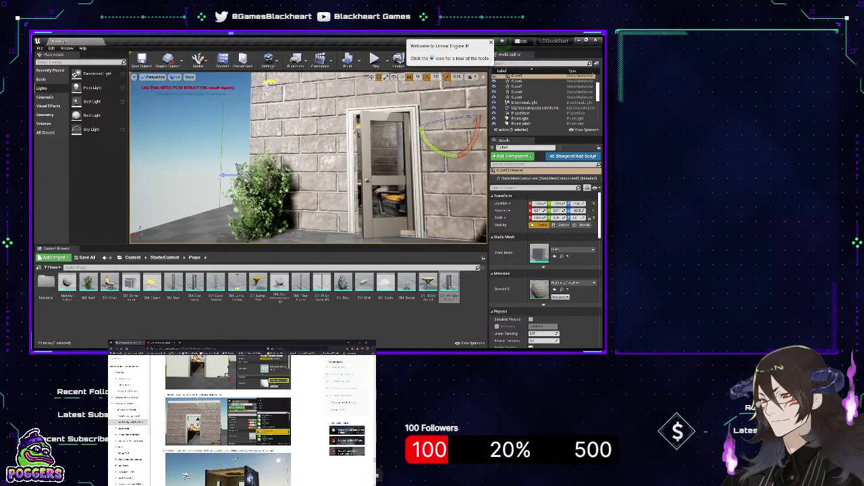
Inspect the brick-textured building from the doorway, the open front and above the roof
right_click_drag(238, 167, 200, 190)
key("s")
key("a")
key("w")
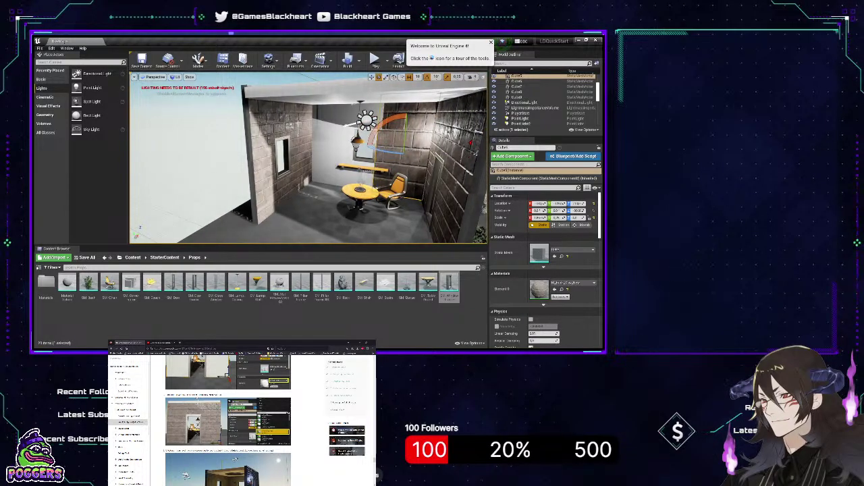
right_click_drag(199, 190, 131, 190)
key("s")
key("d")
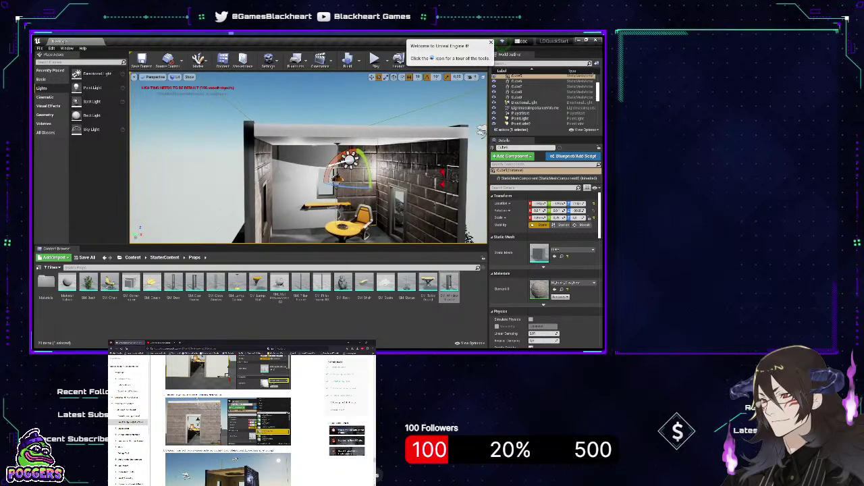
right_click_drag(308, 176, 286, 159)
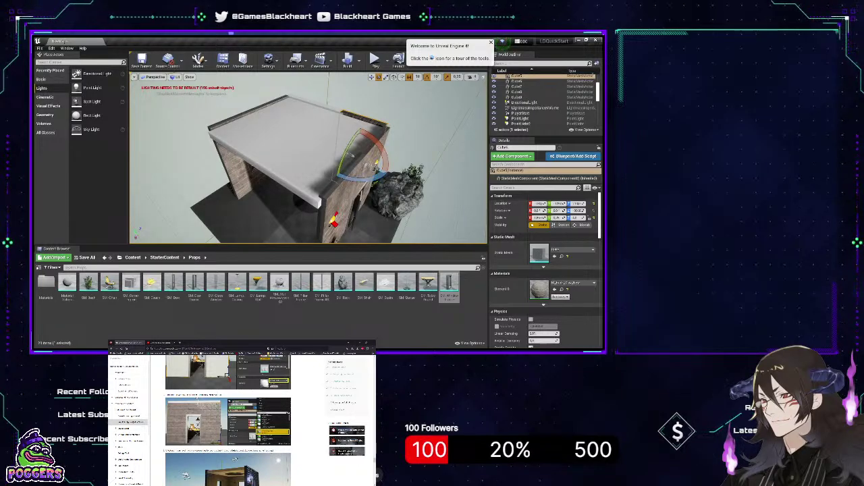
right_click_drag(321, 211, 371, 213)
mouse_move(344, 158)
right_mouse_down()
mouse_move(350, 177)
mouse_move(344, 158)
mouse_move(357, 162)
mouse_move(371, 150)
mouse_move(362, 139)
mouse_move(368, 162)
mouse_move(364, 141)
mouse_move(355, 163)
mouse_move(330, 165)
right_mouse_up()
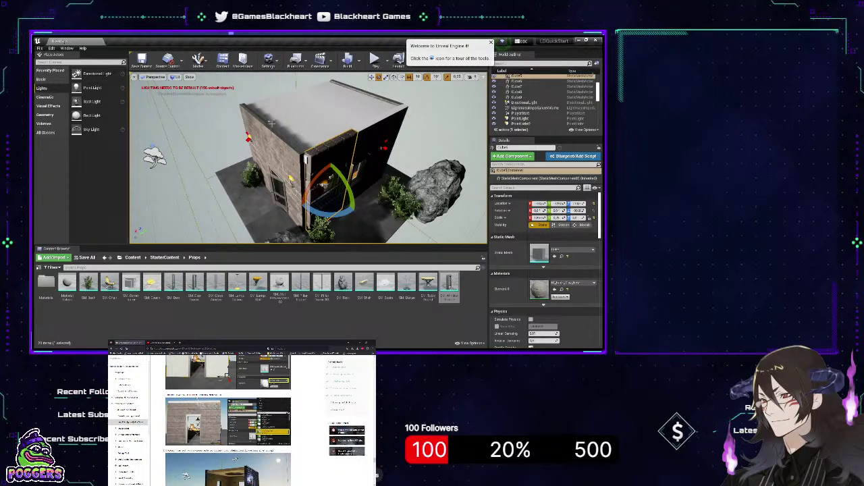
Examine the surface materials of the door-side wall's top and exterior faces and of the roof
left_click(270, 128)
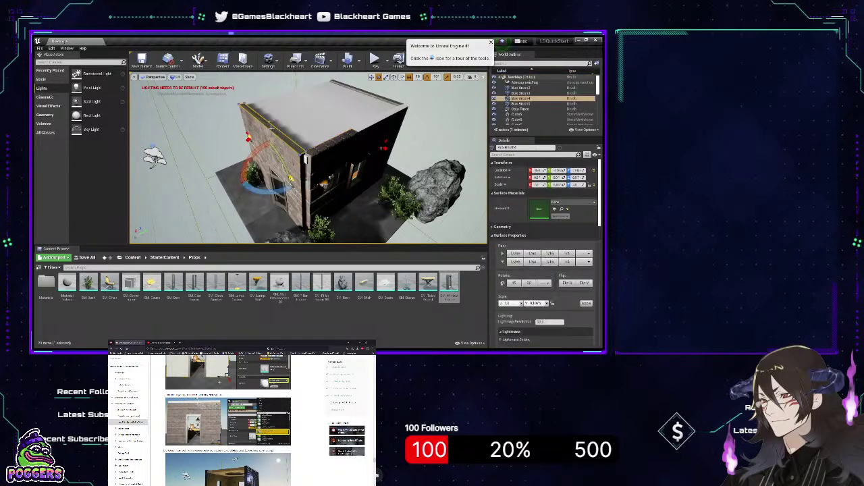
left_click(281, 162)
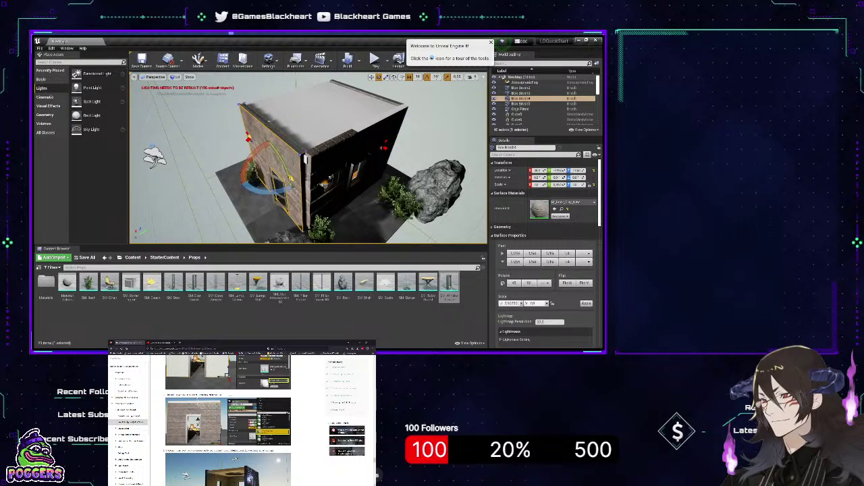
left_click(284, 126)
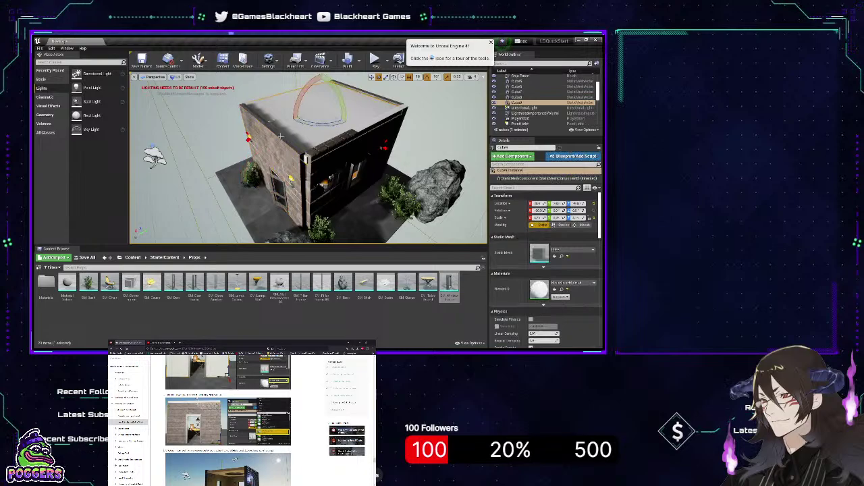
left_click(273, 128)
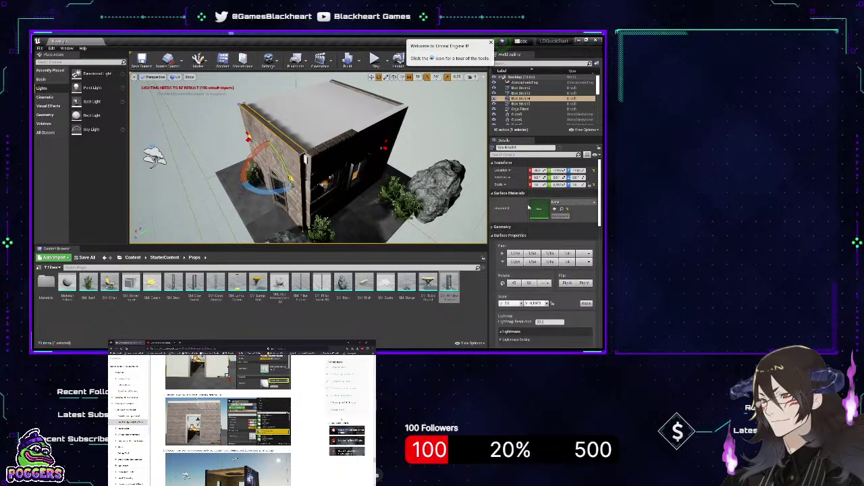
left_click(493, 228)
left_click(493, 227)
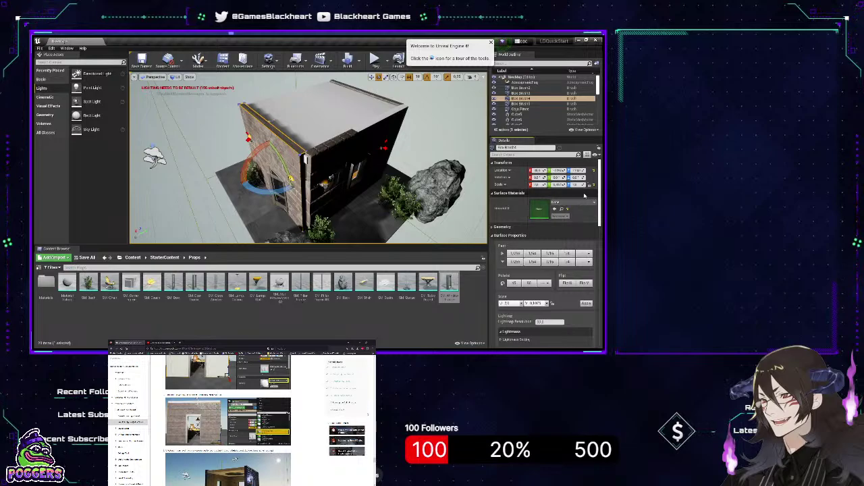
scroll(511, 304, "down", 2)
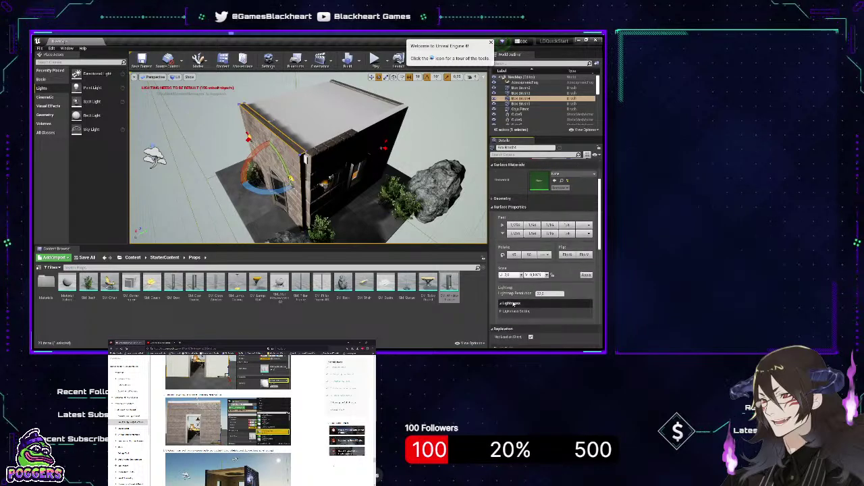
scroll(517, 304, "up", 2)
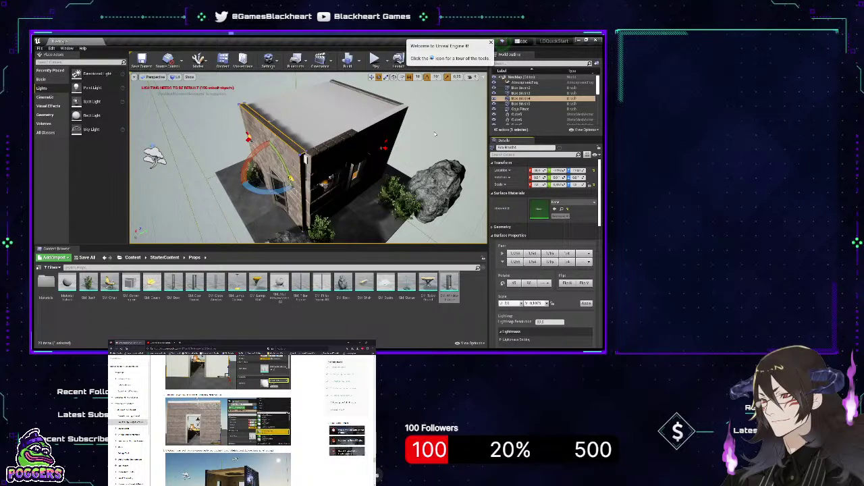
Check the materials of the floor brush and the back wall section while viewing the building from outside
mouse_move(435, 134)
right_mouse_down()
mouse_move(436, 202)
mouse_move(425, 128)
mouse_move(435, 115)
mouse_move(432, 135)
mouse_move(418, 128)
mouse_move(402, 145)
mouse_move(368, 145)
mouse_move(365, 122)
mouse_move(368, 162)
mouse_move(371, 150)
mouse_move(433, 137)
right_mouse_up()
left_click(383, 214)
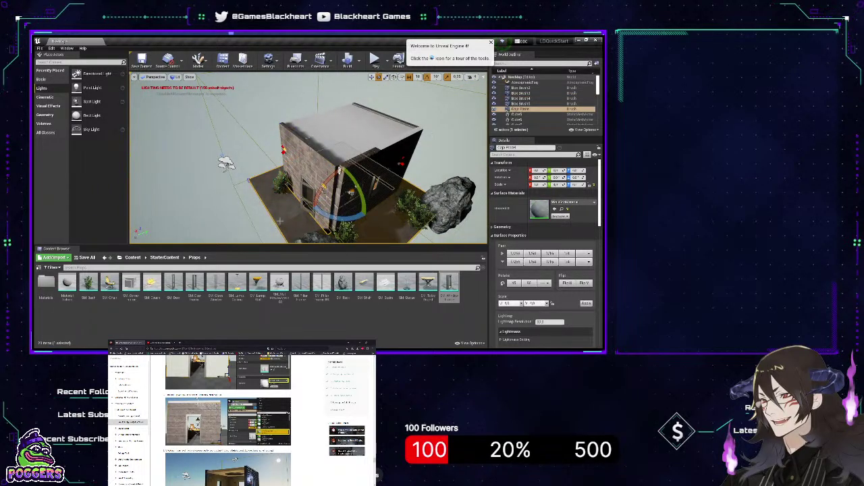
left_click_drag(383, 214, 476, 210, "alt")
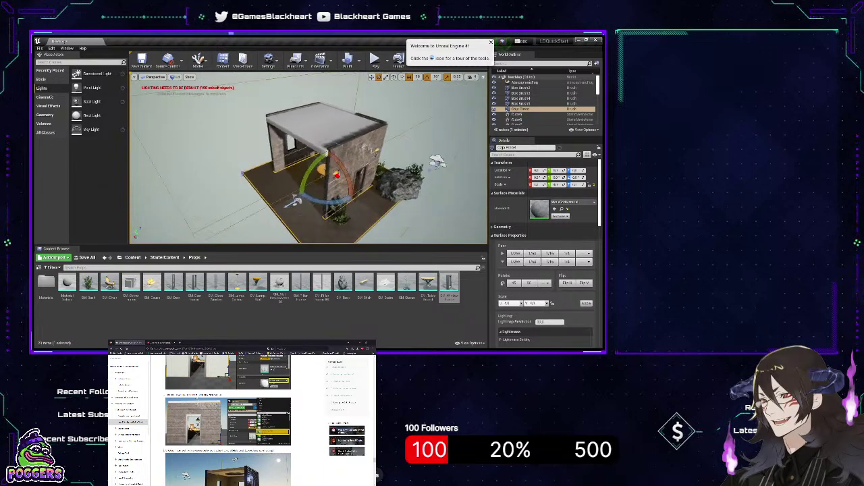
right_click_drag(378, 162, 336, 156)
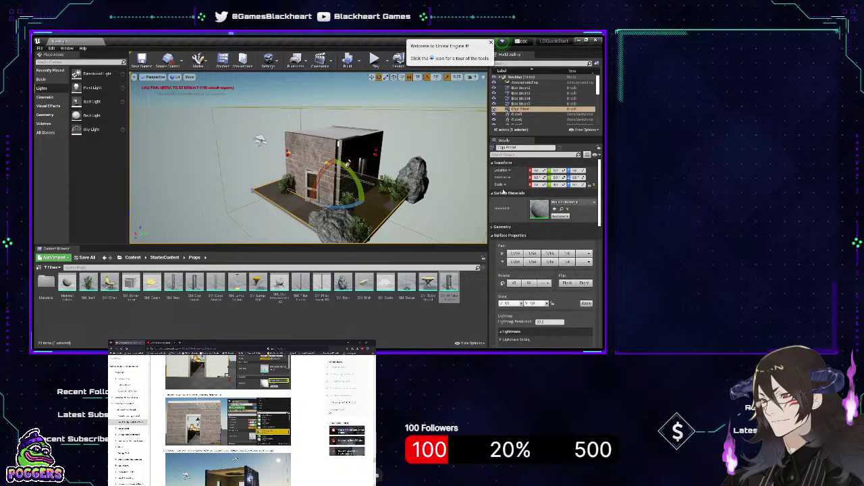
left_click(346, 142)
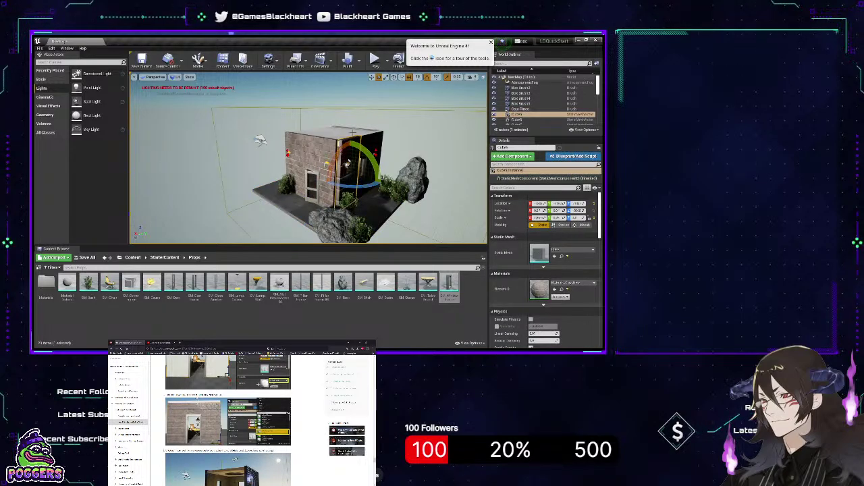
Examine the materials of the door-side wall's top and exterior faces, along with its brush and actor settings
right_click_drag(336, 135, 339, 156)
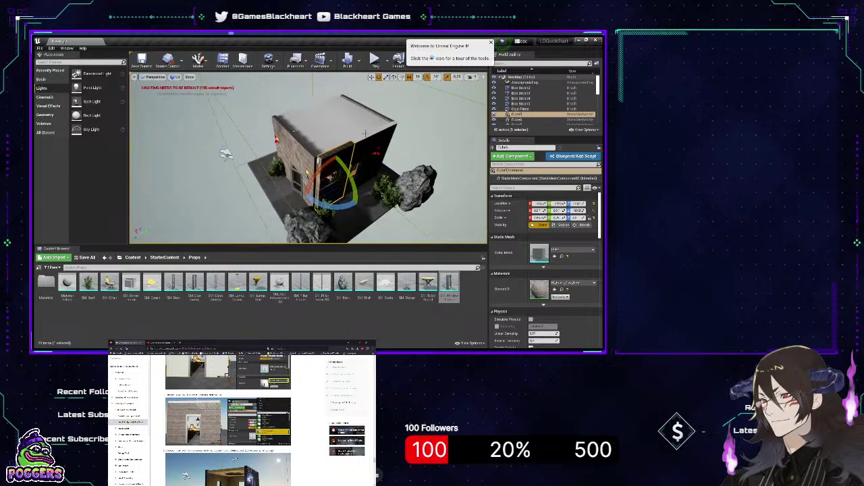
left_click(298, 141)
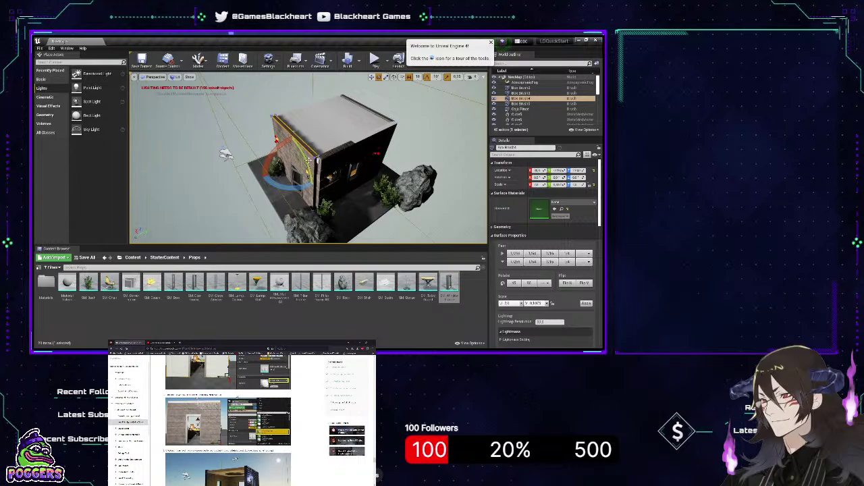
left_click(309, 161)
left_click(316, 160)
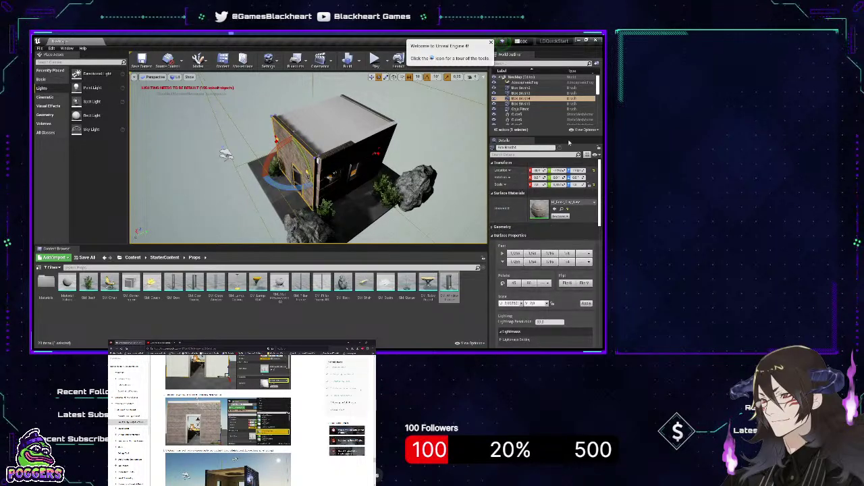
scroll(587, 216, "down", 5)
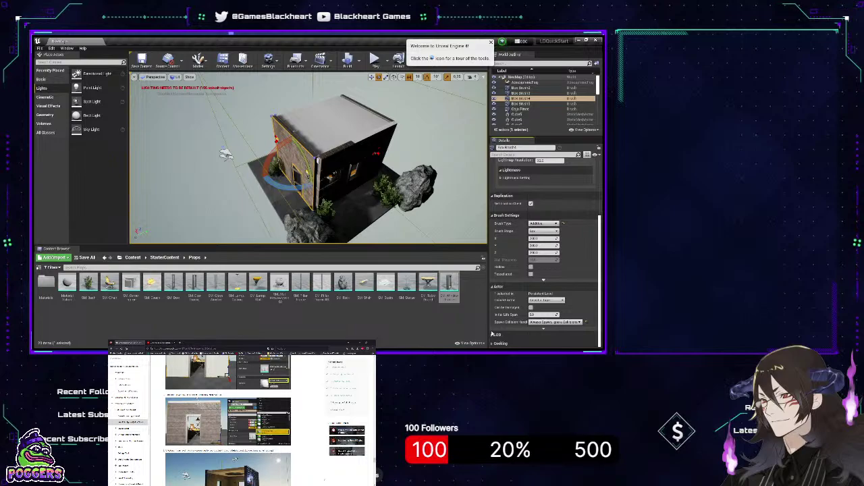
left_click(494, 334)
scroll(495, 248, "down", 2)
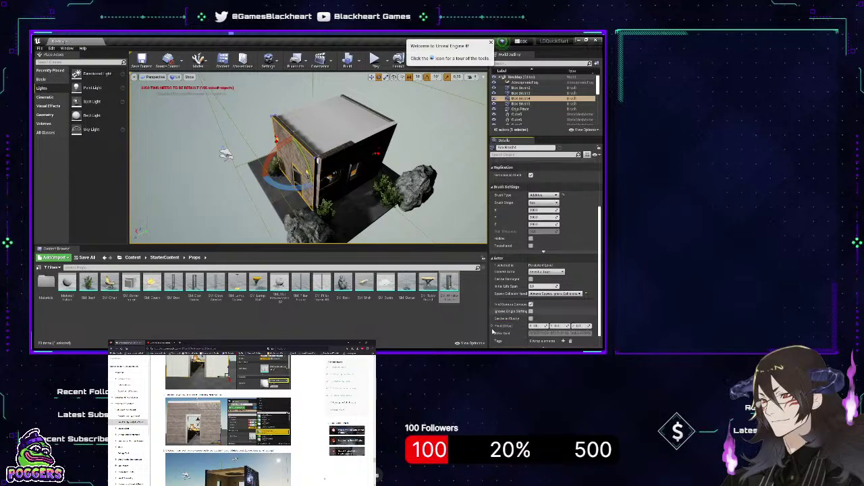
left_click(495, 248)
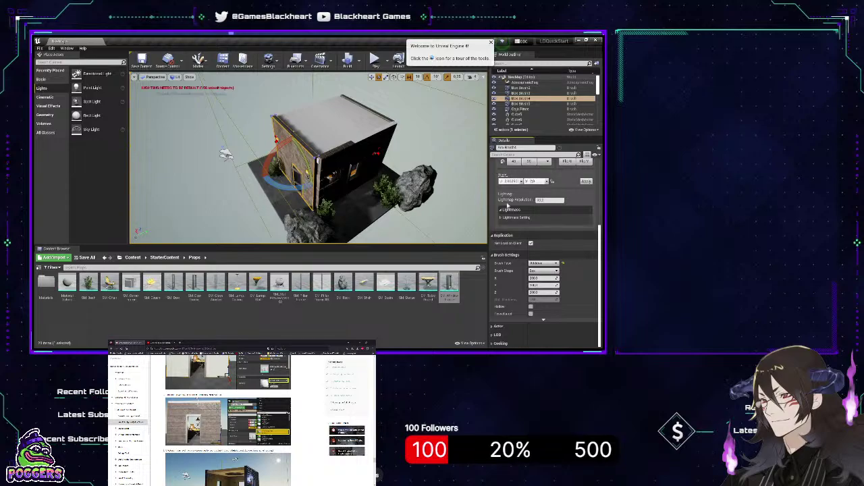
scroll(508, 204, "up", 6)
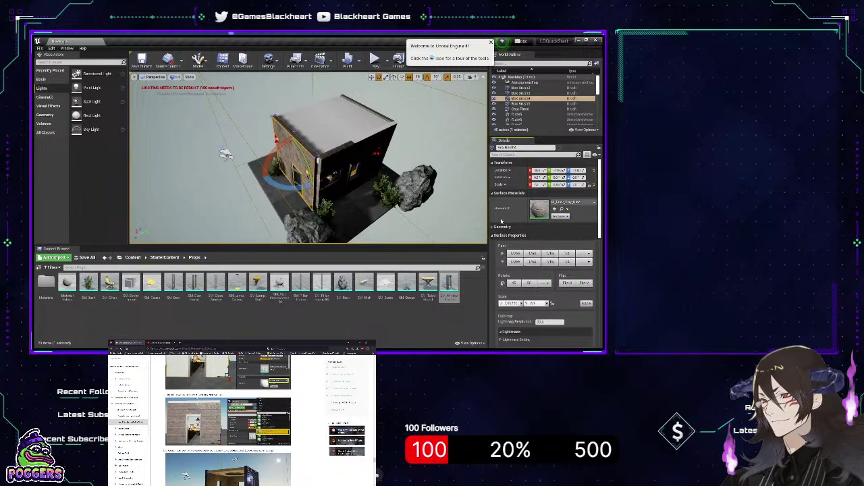
Inspect the furnished room and its brick walls through the open front from several angles
key("a")
right_click_drag(378, 162, 395, 136)
key("w")
key("s")
key("d")
key("s")
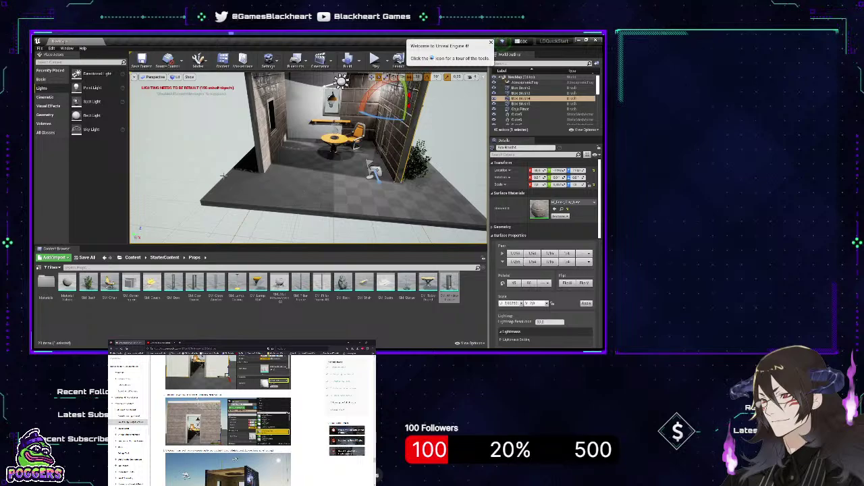
right_click_drag(392, 88, 412, 89)
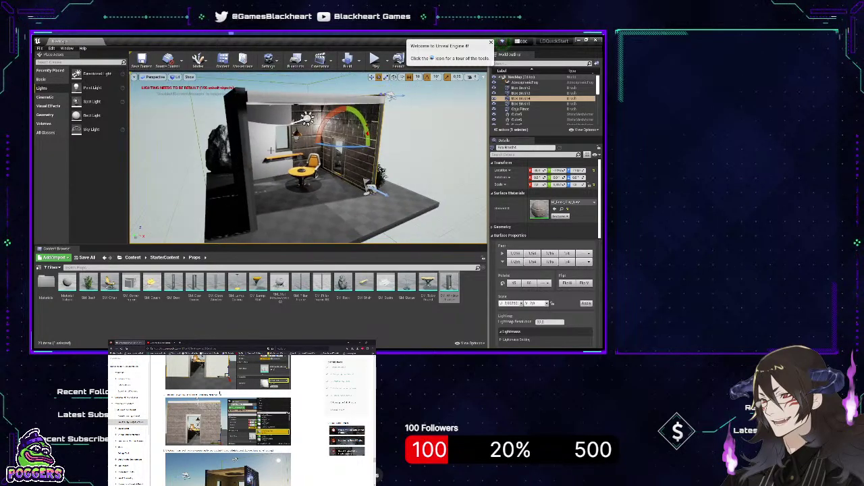
right_click_drag(380, 160, 139, 162)
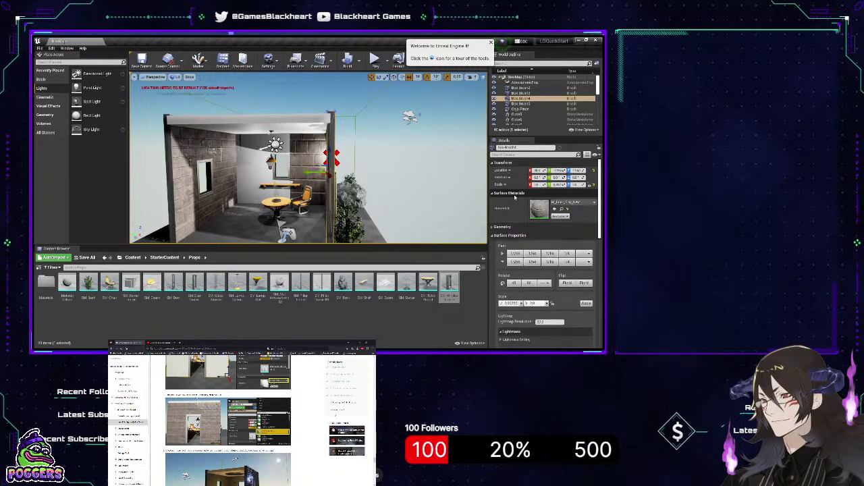
right_click_drag(303, 162, 244, 162)
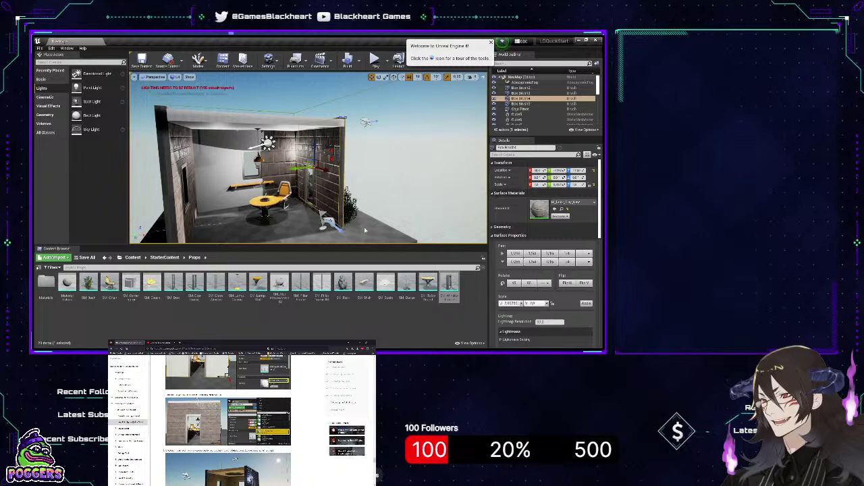
mouse_move(270, 162)
right_mouse_down()
mouse_move(253, 162)
mouse_move(285, 160)
right_mouse_up()
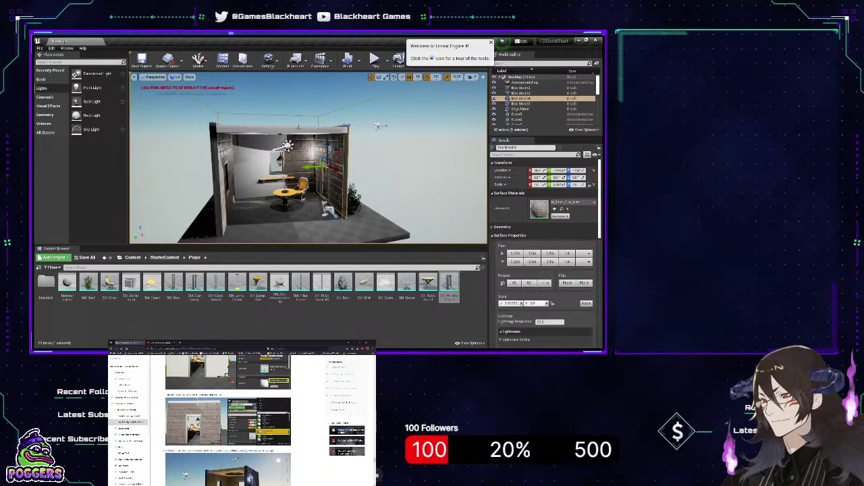
Check the roof's mesh and material, and bring up the placeable geometry brushes
left_click(298, 127)
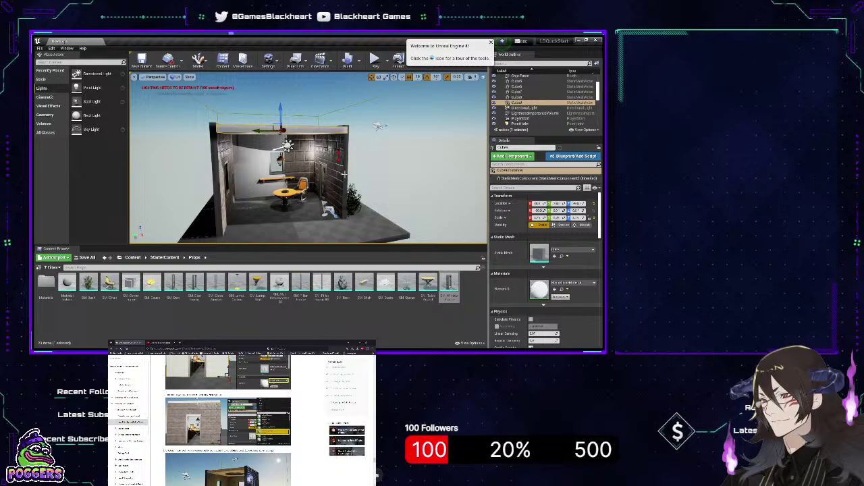
left_click(344, 174)
left_click(312, 130)
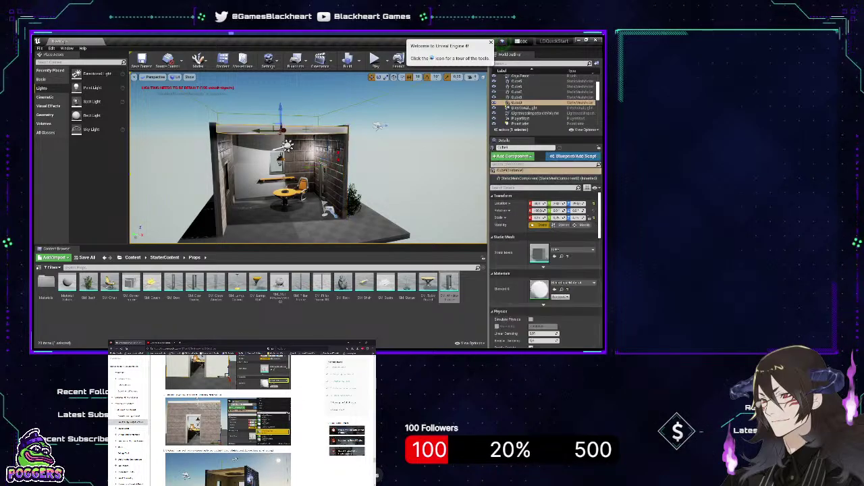
left_click(42, 80)
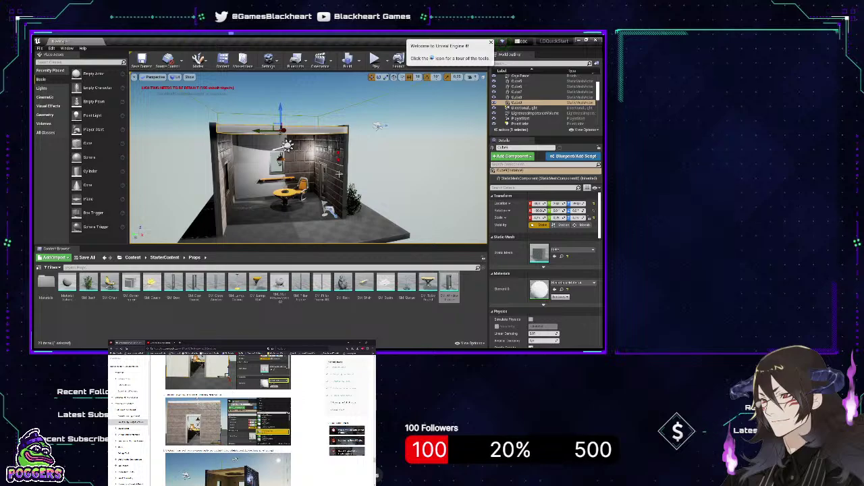
left_click(48, 107)
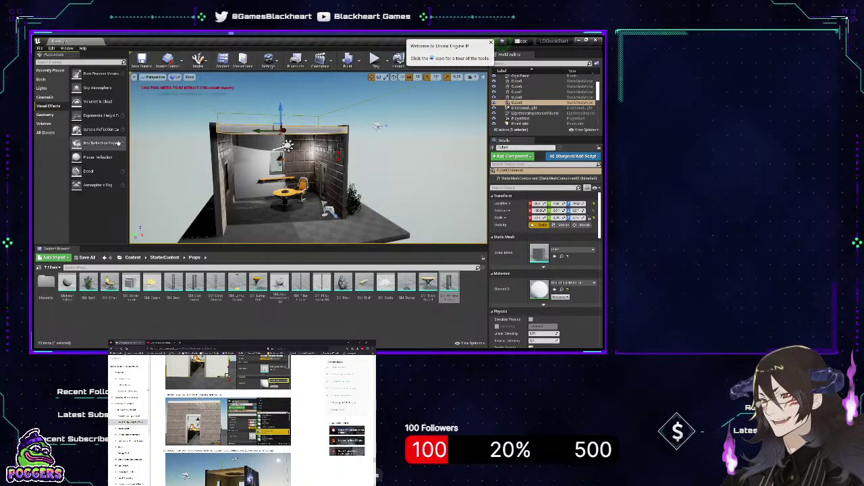
left_click(48, 115)
Examine the surface material on the front end face of the side wall opposite the door up close
key("w")
mouse_move(136, 158)
right_mouse_down()
mouse_move(202, 159)
mouse_move(172, 212)
mouse_move(152, 186)
mouse_move(162, 175)
mouse_move(149, 165)
mouse_move(166, 162)
mouse_move(135, 168)
mouse_move(159, 159)
mouse_move(128, 157)
right_mouse_up()
key("s")
key("w")
mouse_move(247, 108)
right_mouse_down()
mouse_move(230, 110)
mouse_move(247, 108)
right_mouse_up()
key("w")
key("a")
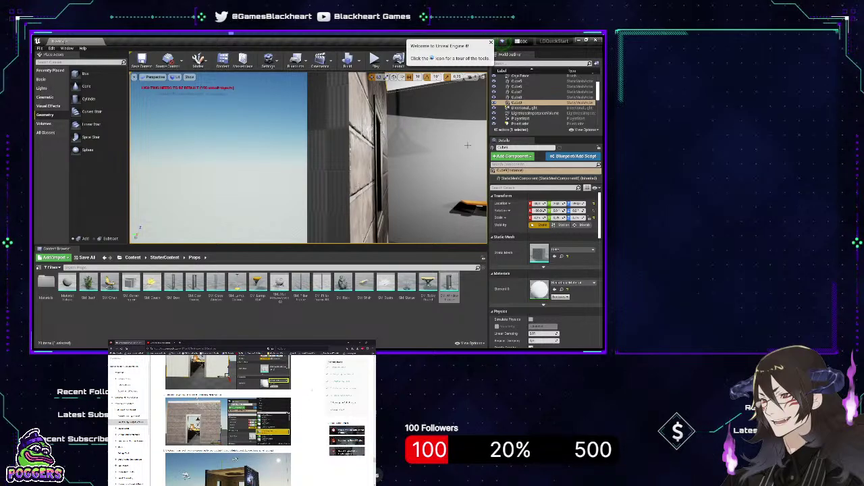
right_click_drag(358, 187, 351, 203)
key("w")
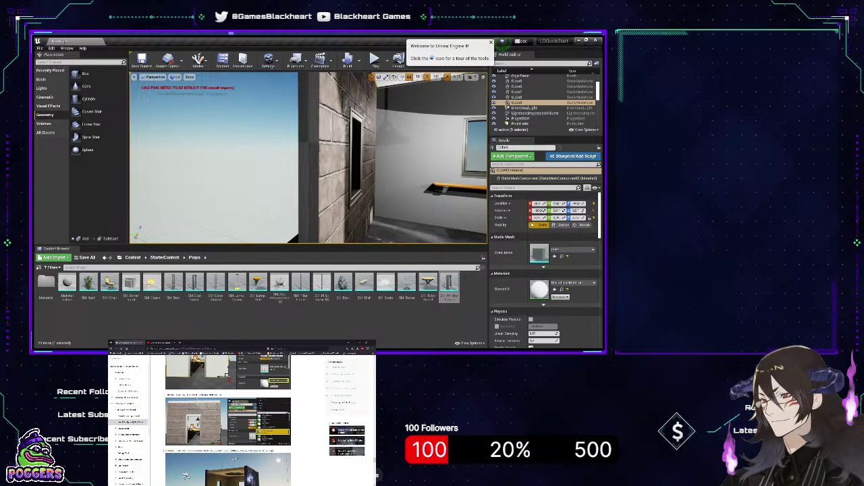
left_click(312, 154)
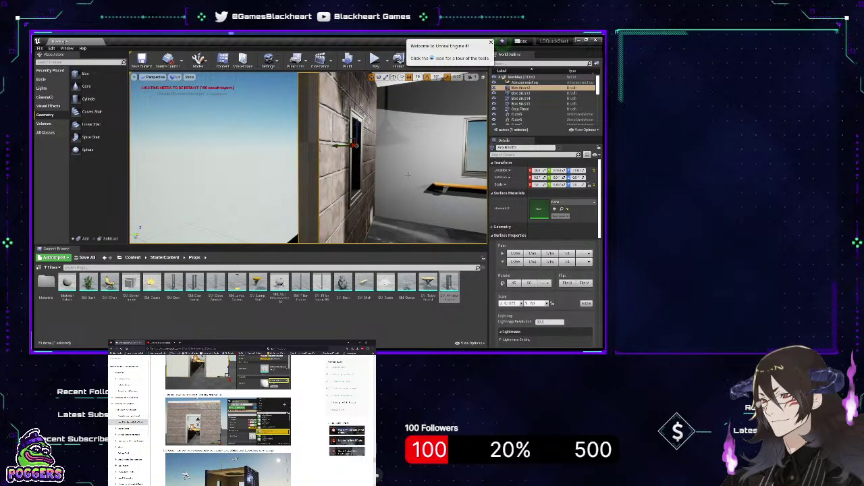
Look through the geometry and surface property settings of the selected wall end face
left_click(493, 228)
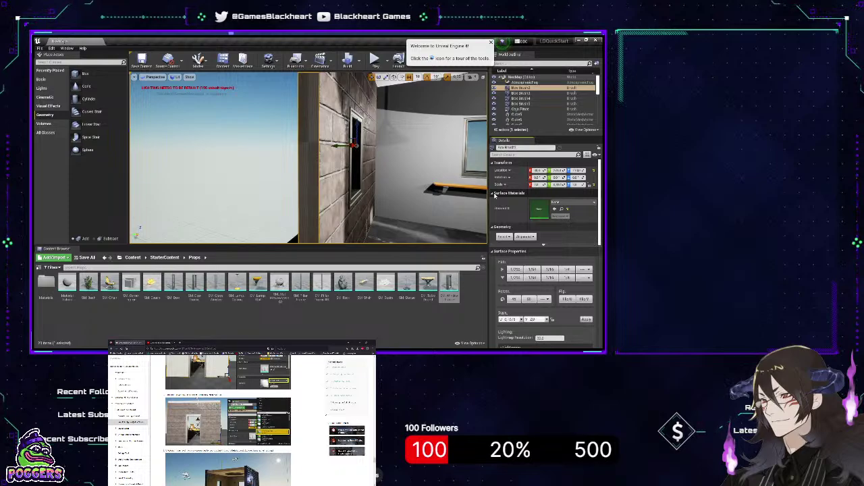
left_click(493, 252)
left_click(492, 227)
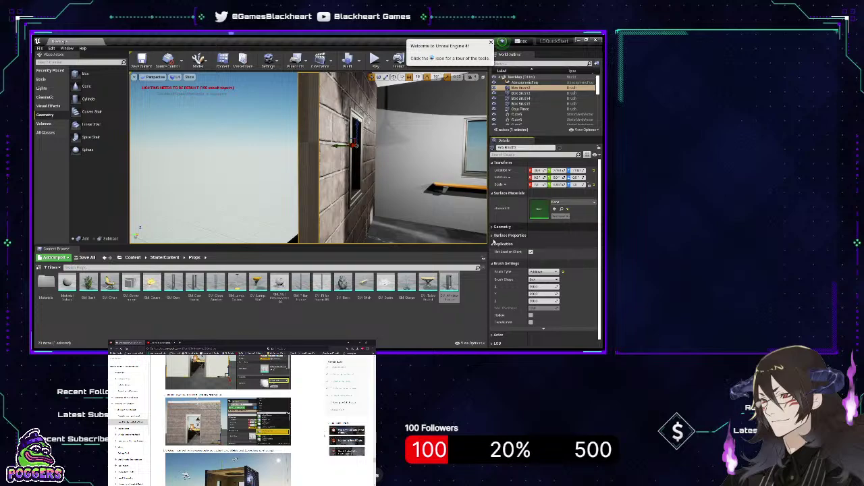
left_click(495, 236)
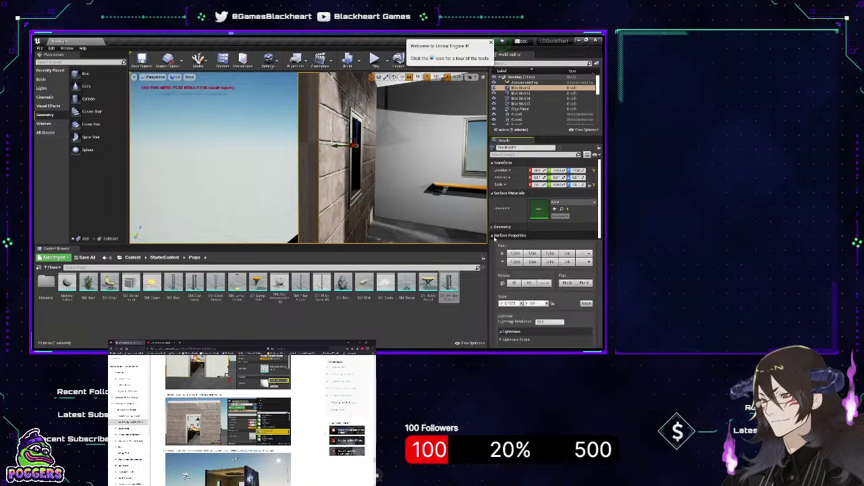
left_click(495, 236)
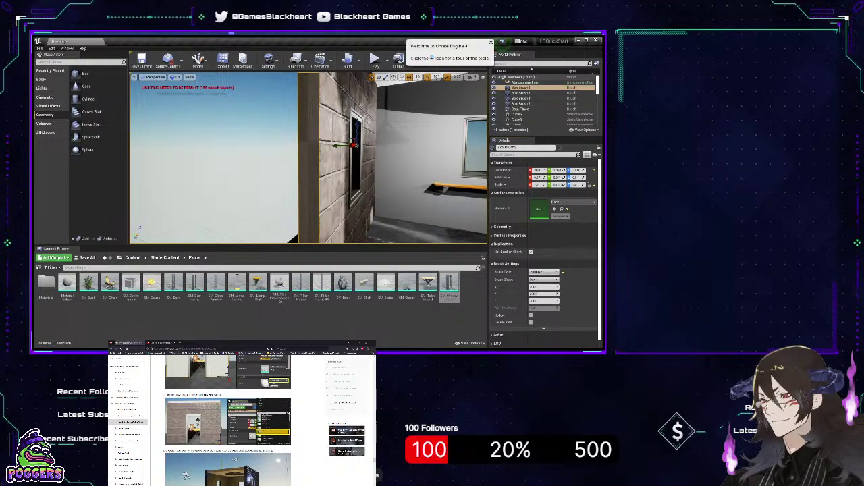
Compare the floor brush's surface material with that of the side wall's end face
left_click(402, 233)
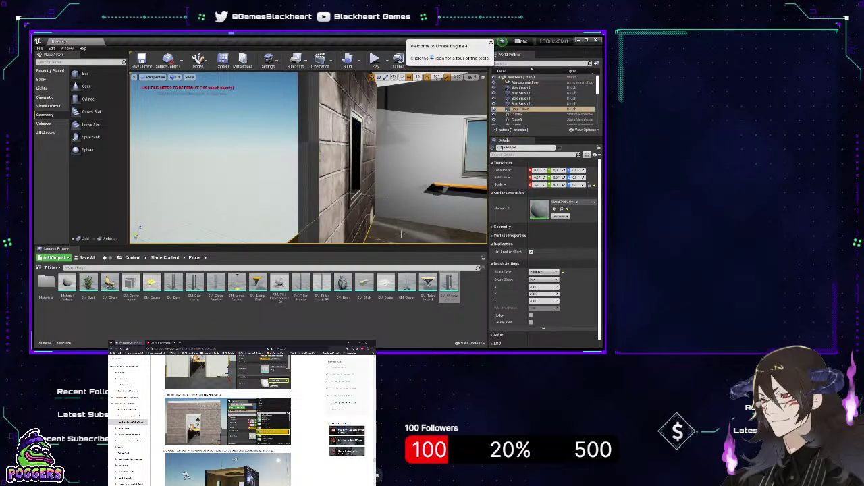
left_click(302, 181)
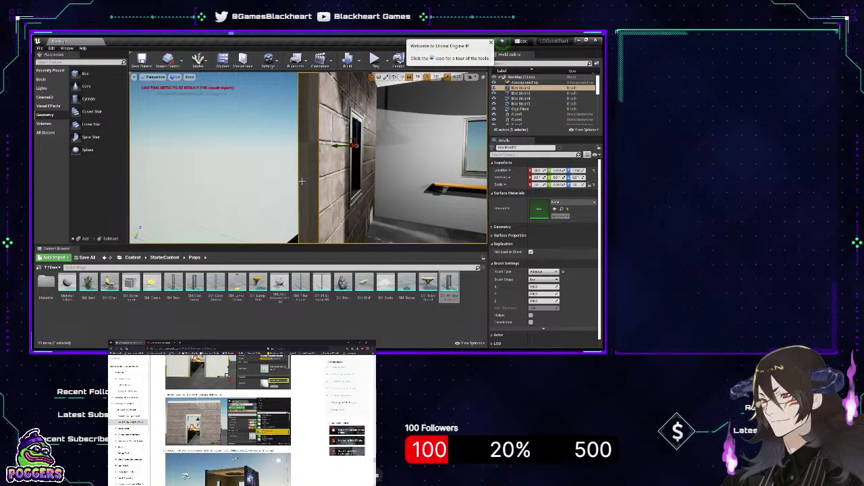
left_click(396, 236)
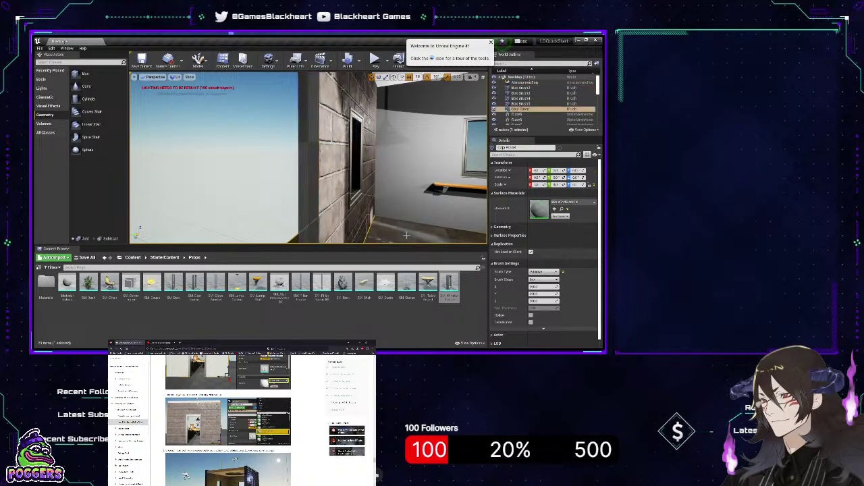
mouse_move(395, 235)
right_mouse_down()
mouse_move(378, 251)
mouse_move(398, 241)
mouse_move(331, 237)
mouse_move(365, 237)
right_mouse_up()
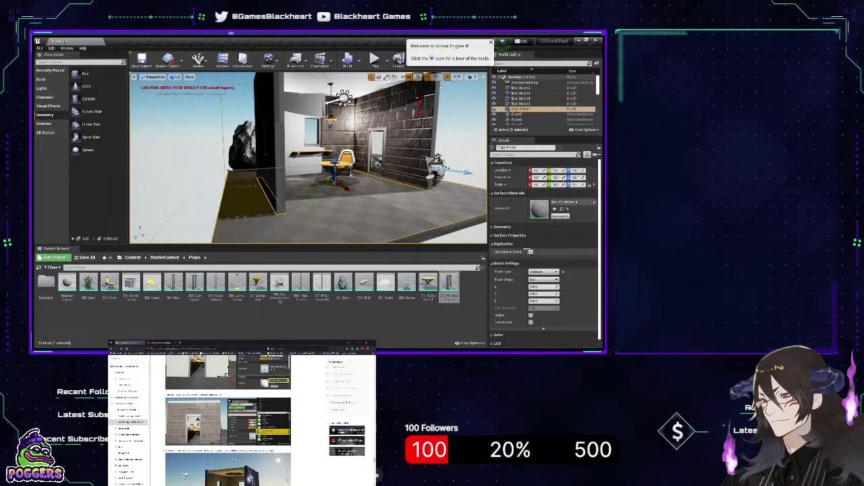
Place an additive box brush outside the room beyond the side wall opposite the door and scale it thinner along Y
mouse_move(85, 73)
left_mouse_down()
mouse_move(128, 95)
mouse_move(203, 162)
mouse_move(189, 145)
mouse_move(185, 156)
left_mouse_up()
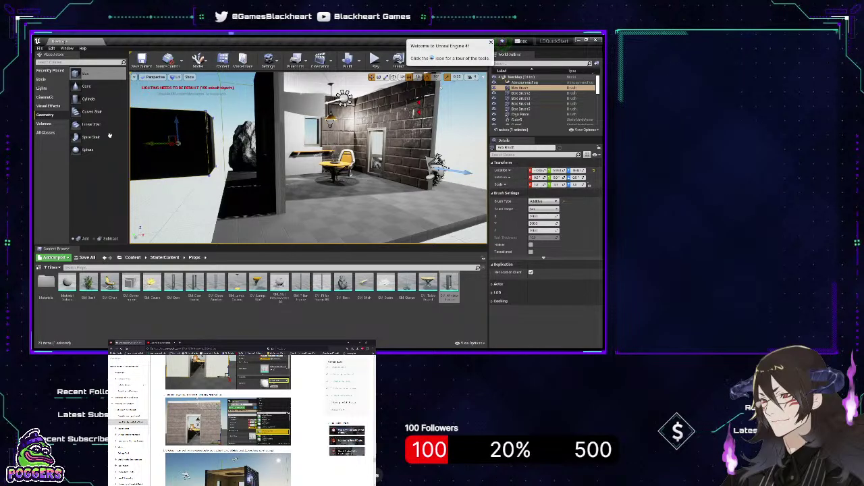
key("e")
key("r")
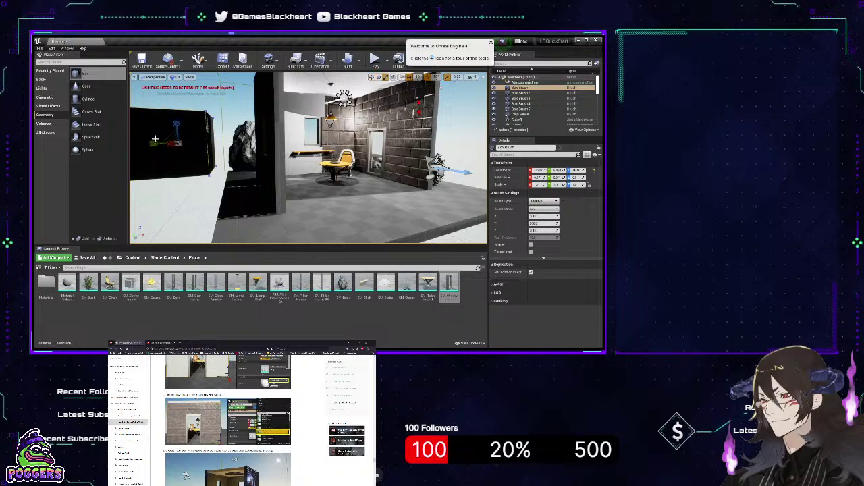
left_click_drag(155, 142, 154, 143)
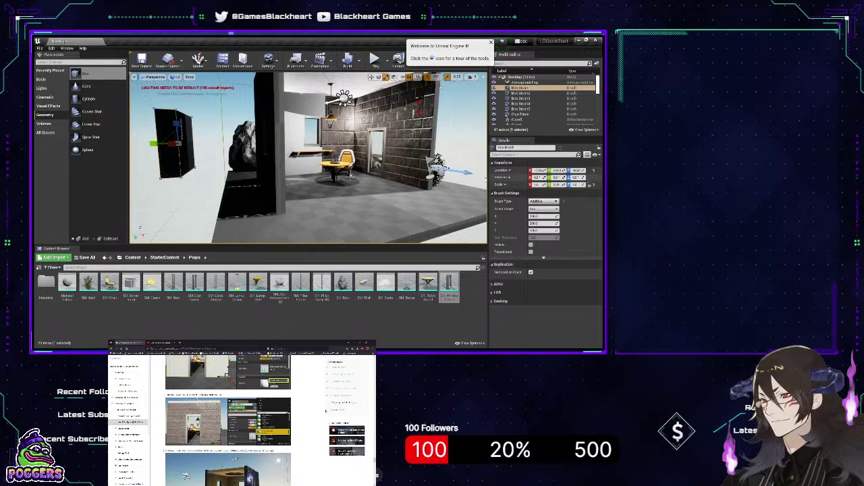
Compare the new box brush's settings with those of the side wall's end face and the floor brush
left_click(493, 285)
scroll(494, 285, "down", 3)
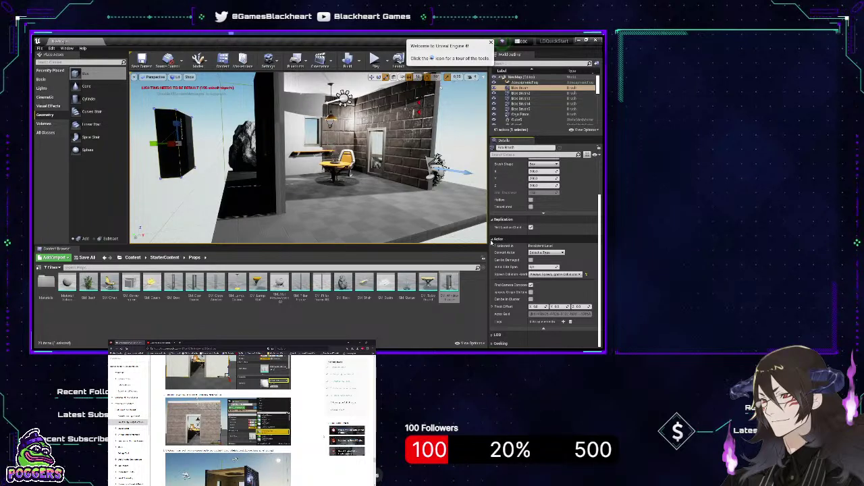
left_click(492, 241)
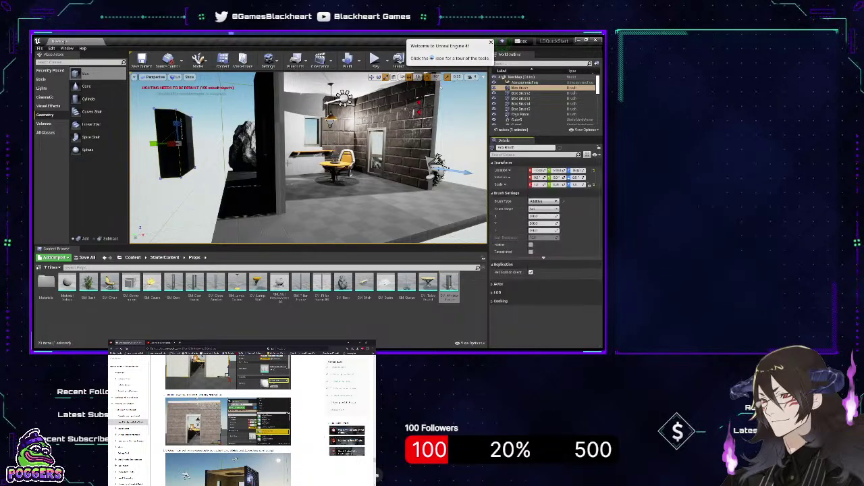
left_click(282, 159)
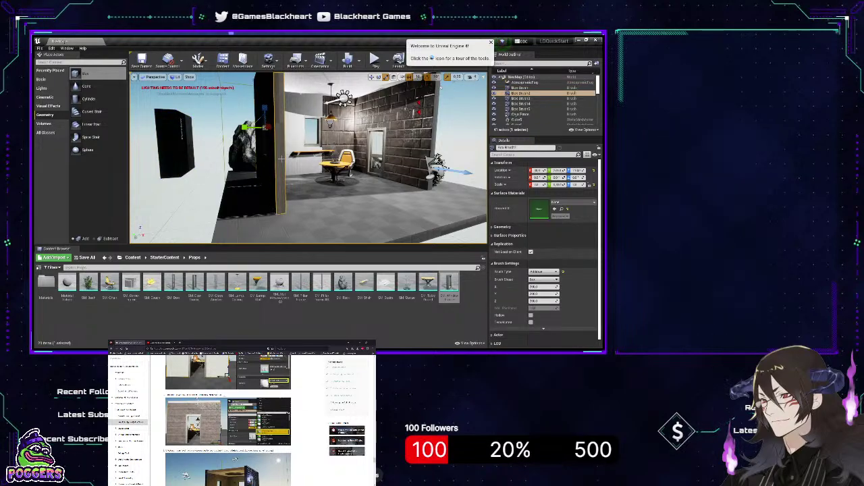
left_click(363, 223)
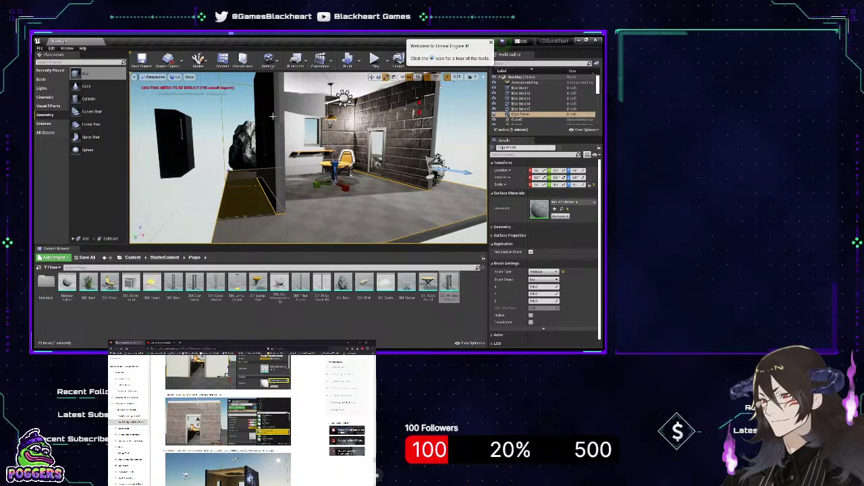
left_click(270, 118)
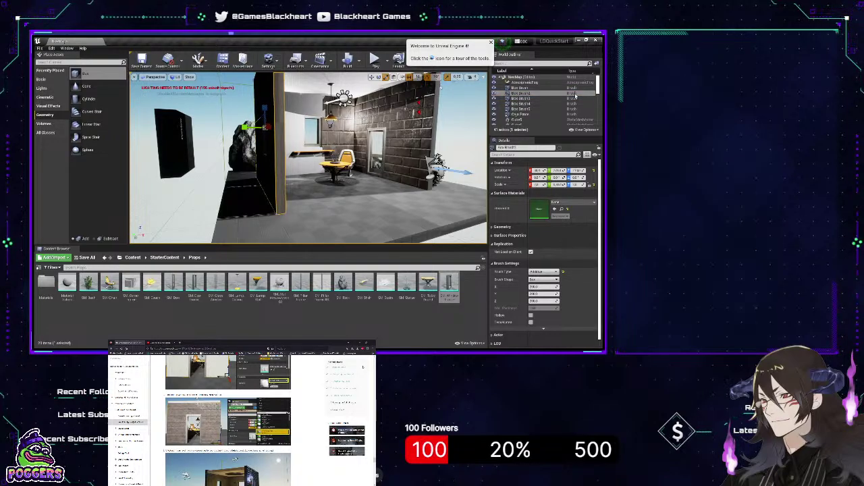
Compare the surface materials of the thin box brush, the floor brush and the room's side wall
left_click(175, 133)
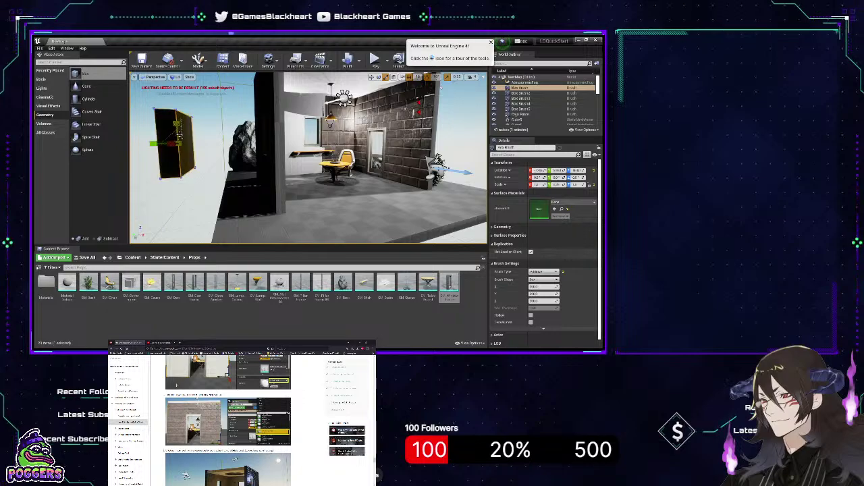
left_click(221, 196)
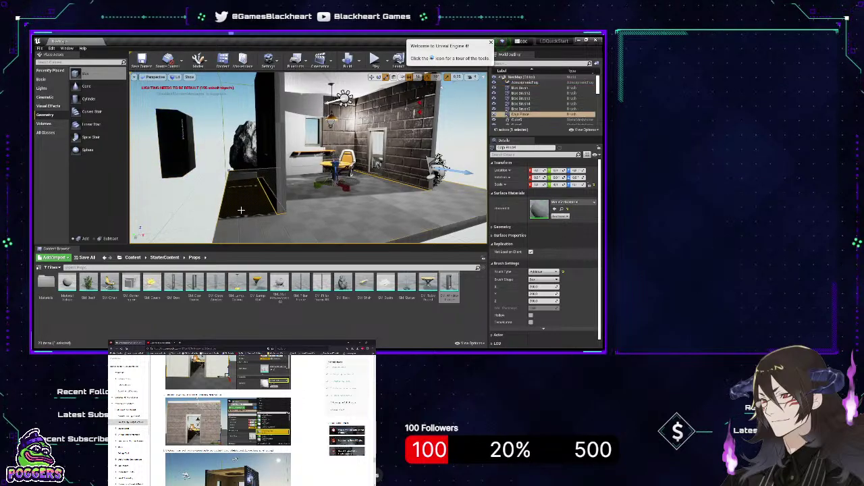
left_click(175, 143)
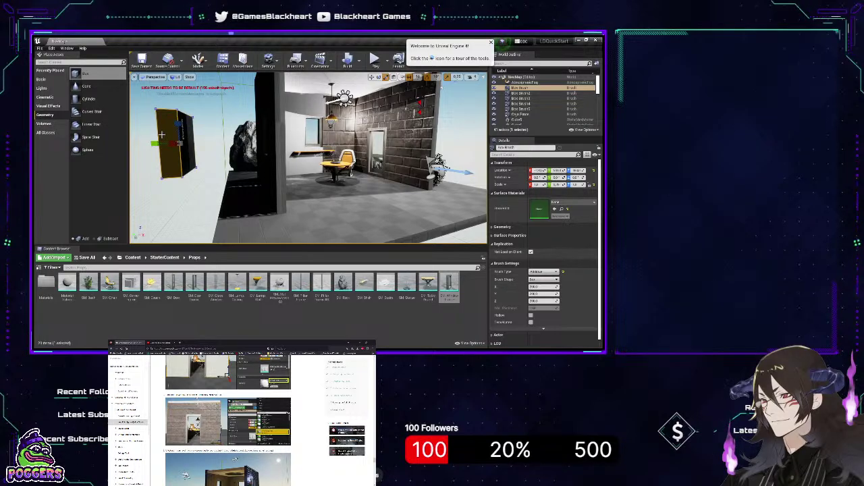
left_click(265, 155)
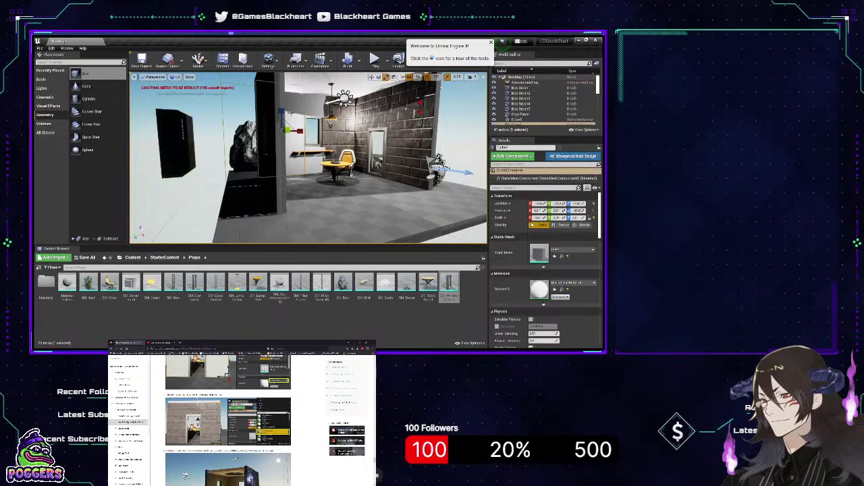
Delete the thin box brush outside the room and select the floor brush
left_click(177, 140)
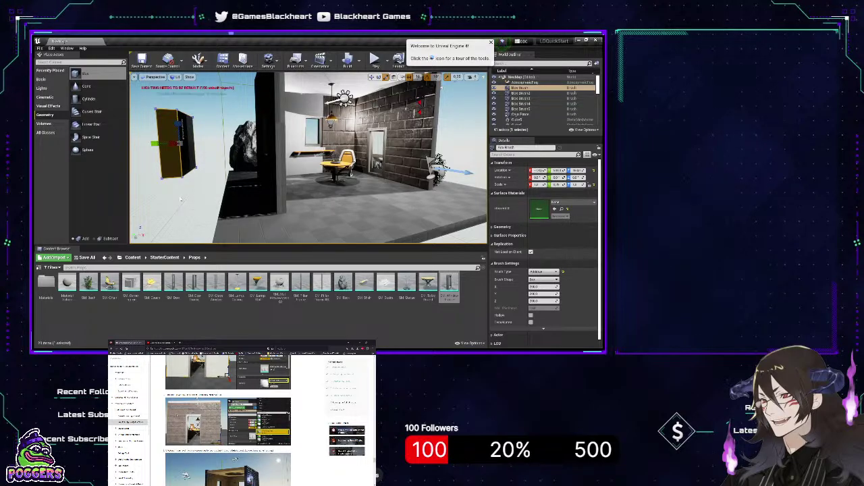
key("Delete")
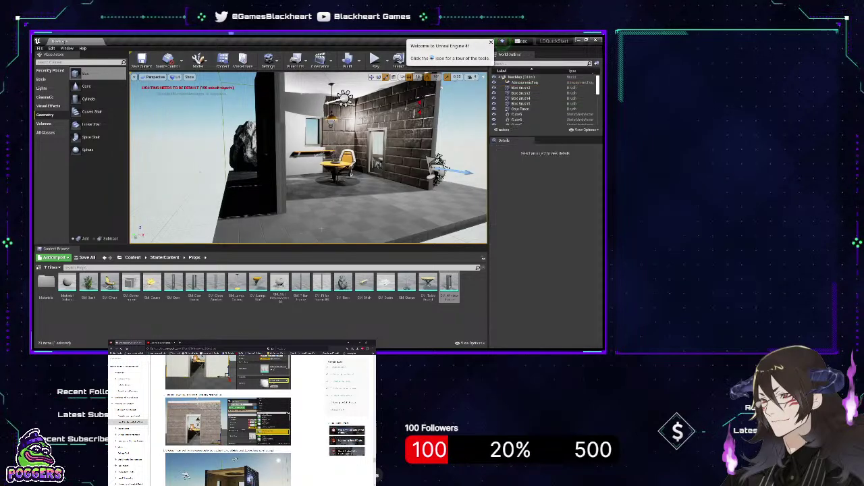
left_click(180, 199)
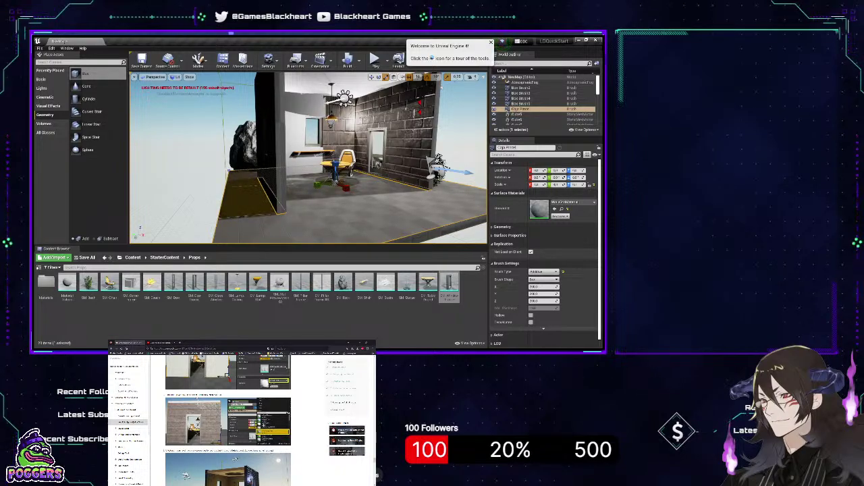
Place a new additive box brush outside the room beyond the side wall and bring it into focus
right_click_drag(308, 158, 342, 165)
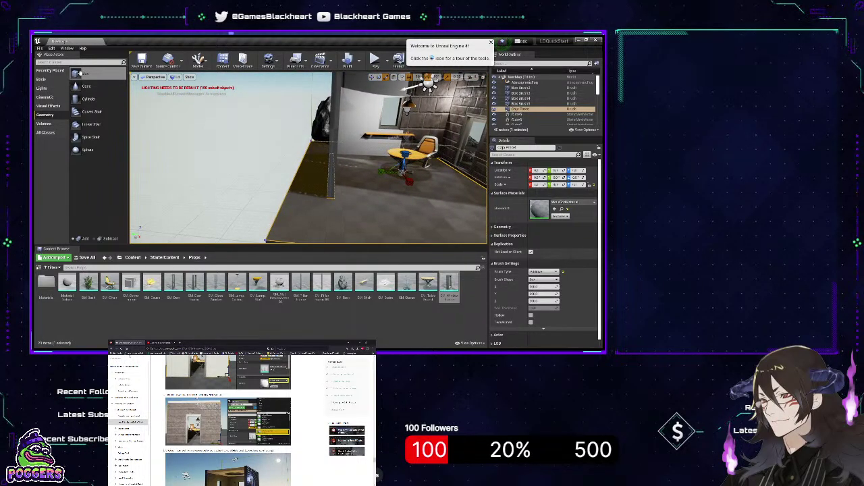
mouse_move(85, 73)
left_mouse_down()
mouse_move(205, 154)
mouse_move(240, 163)
left_mouse_up()
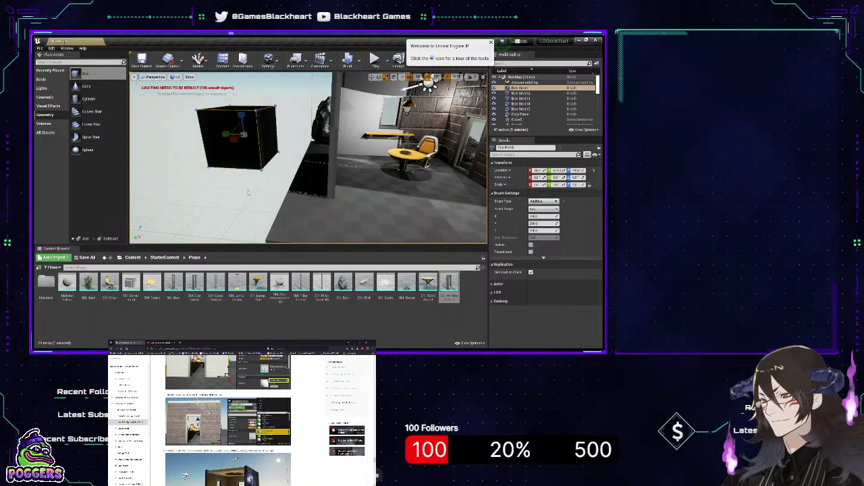
left_click(244, 147)
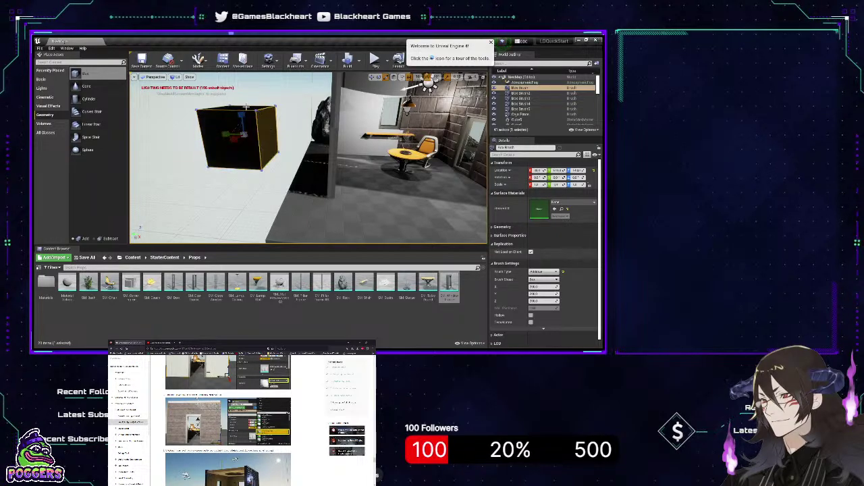
left_click(206, 139)
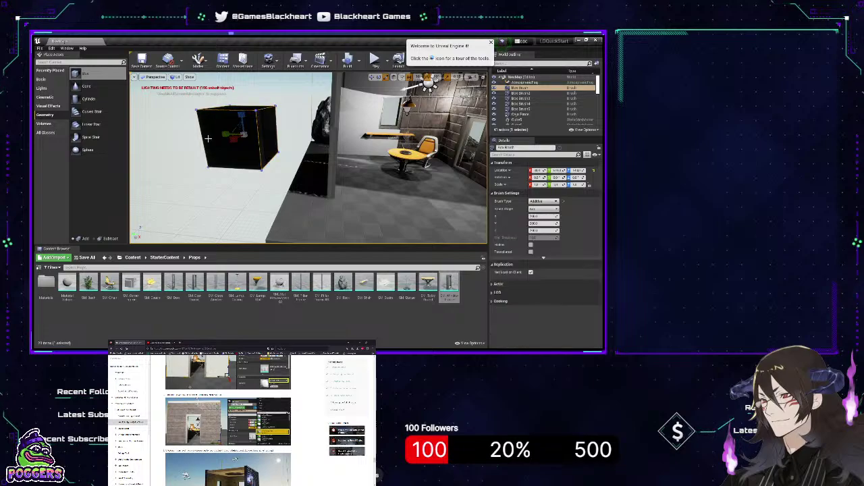
right_click_drag(217, 187, 324, 189)
key("f")
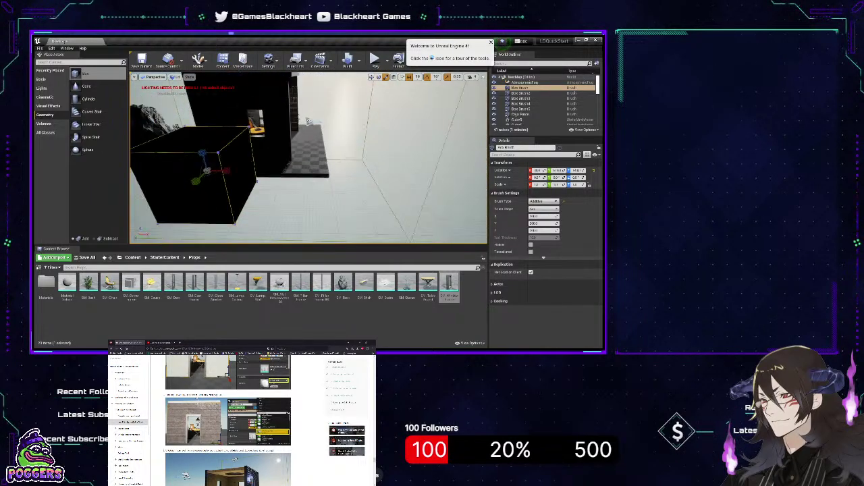
Examine the new box brush from several angles, comparing its face surface settings with its brush settings
mouse_move(308, 157)
right_mouse_down()
mouse_move(344, 149)
mouse_move(304, 129)
mouse_move(290, 108)
mouse_move(318, 135)
right_mouse_up()
right_click_drag(337, 179, 343, 184)
left_click(357, 182)
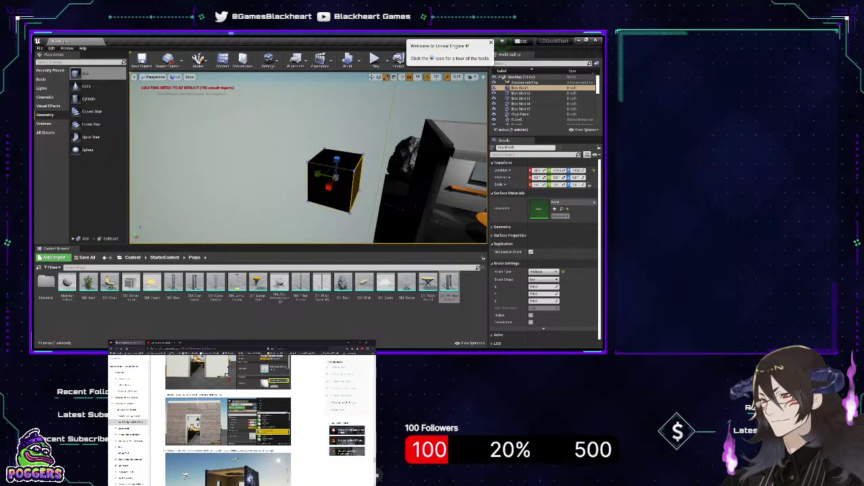
left_click(342, 192)
left_click(342, 191)
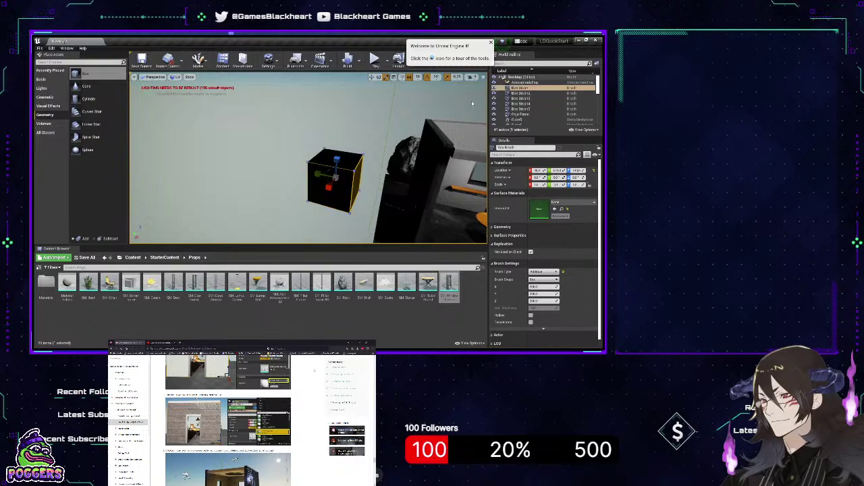
left_click(520, 88)
left_click(305, 129)
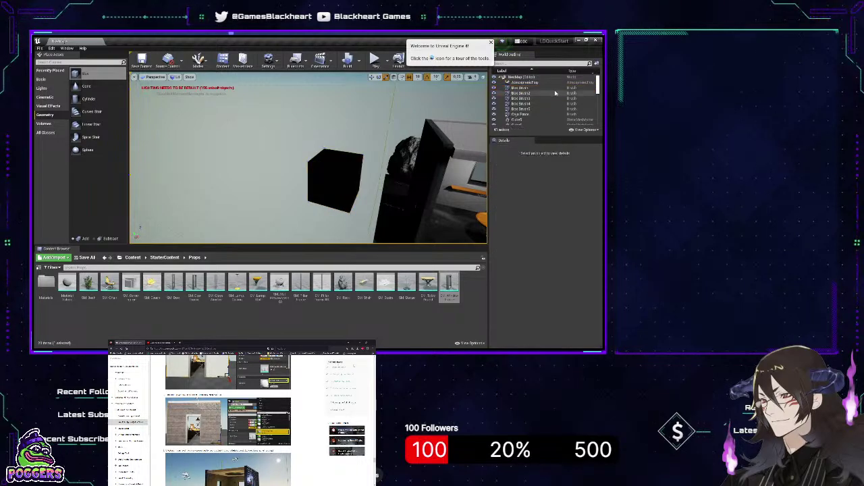
key("ctrl+z")
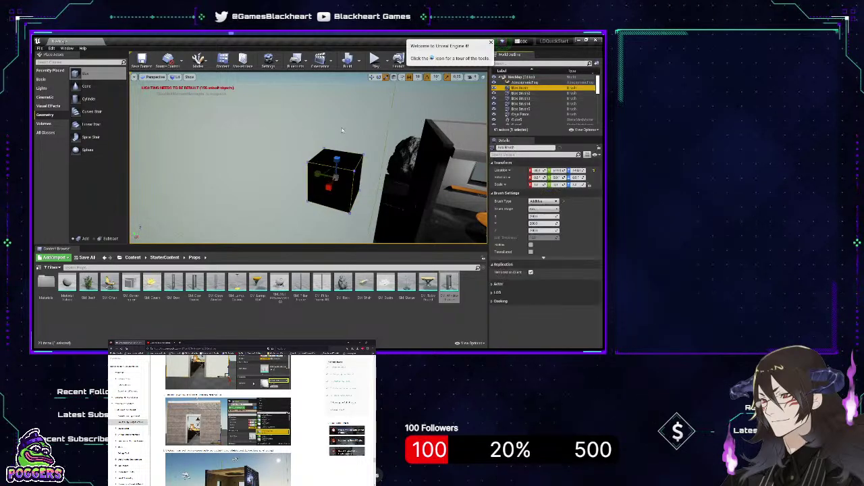
key("f")
mouse_move(305, 155)
right_mouse_down()
mouse_move(411, 169)
mouse_move(477, 155)
mouse_move(424, 172)
mouse_move(341, 128)
right_mouse_up()
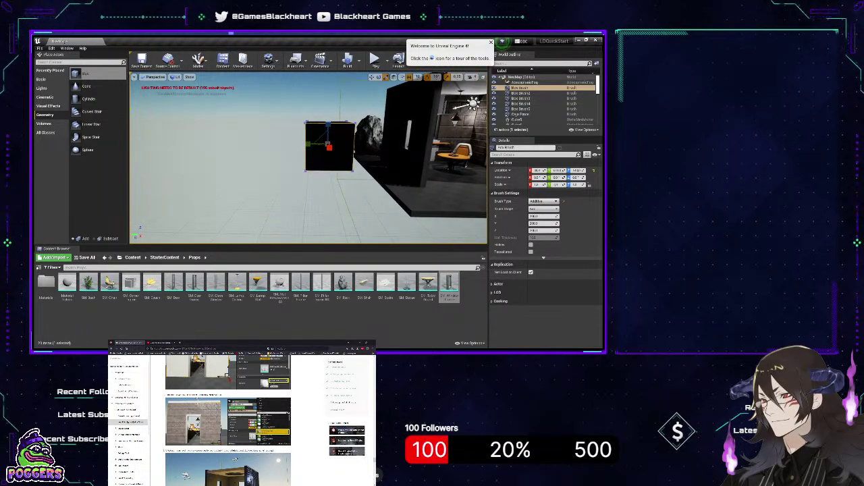
right_click_drag(329, 192, 315, 198)
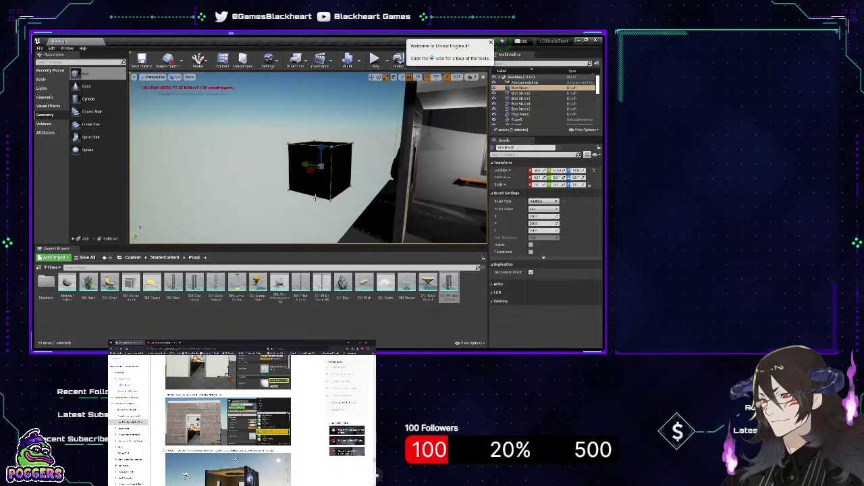
Check one more face of the test box brush, then delete the brush
left_click(294, 216)
left_click(339, 159)
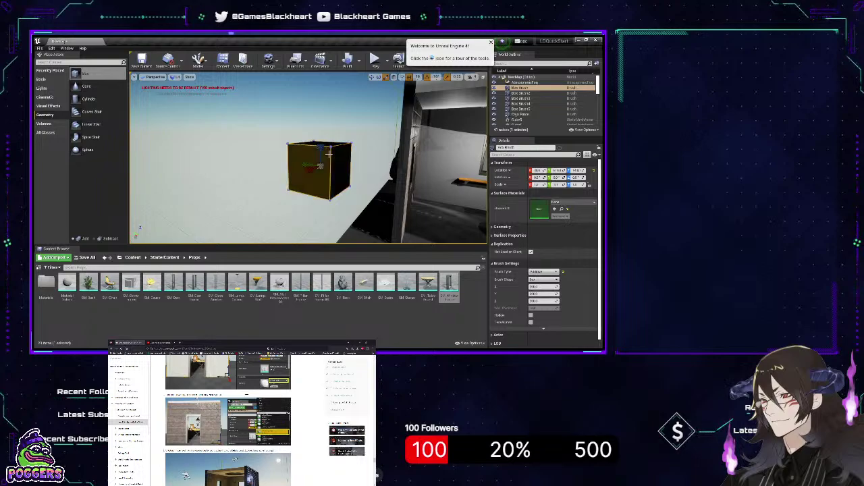
mouse_move(336, 177)
right_mouse_down()
mouse_move(445, 180)
mouse_move(249, 177)
mouse_move(368, 150)
right_mouse_up()
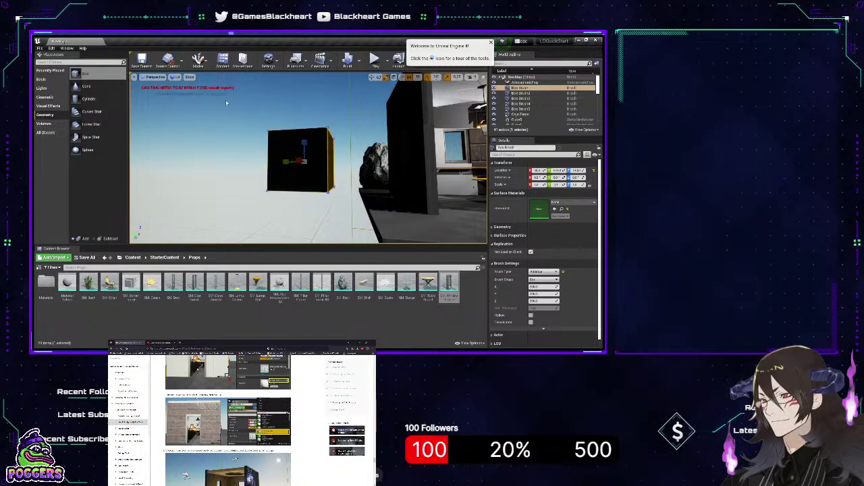
key("Delete")
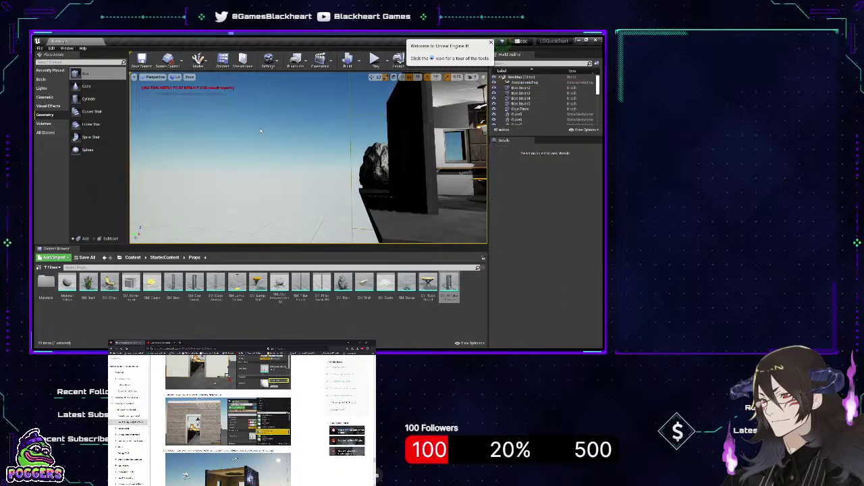
Select the roof slab and inspect the building's exterior and open side from several directions
right_click_drag(350, 192, 338, 141)
left_click(338, 141)
right_click_drag(198, 142, 189, 162)
key("r")
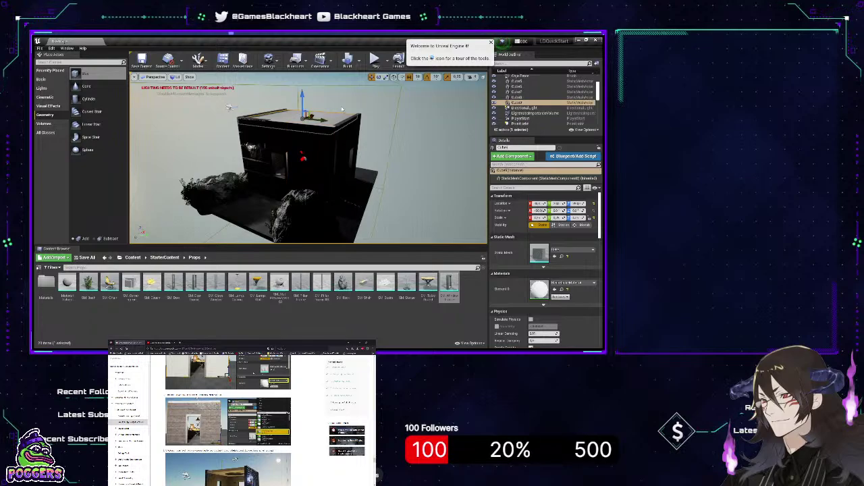
right_click_drag(229, 106, 223, 88)
key("f")
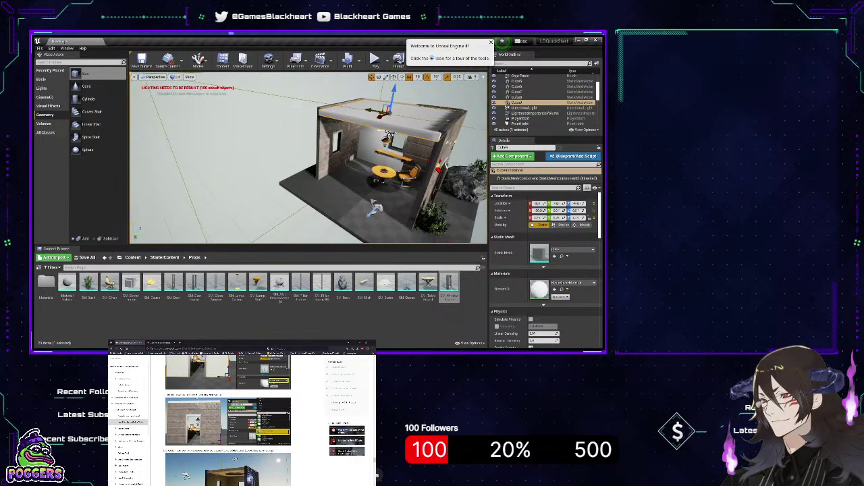
right_click_drag(308, 158, 283, 150)
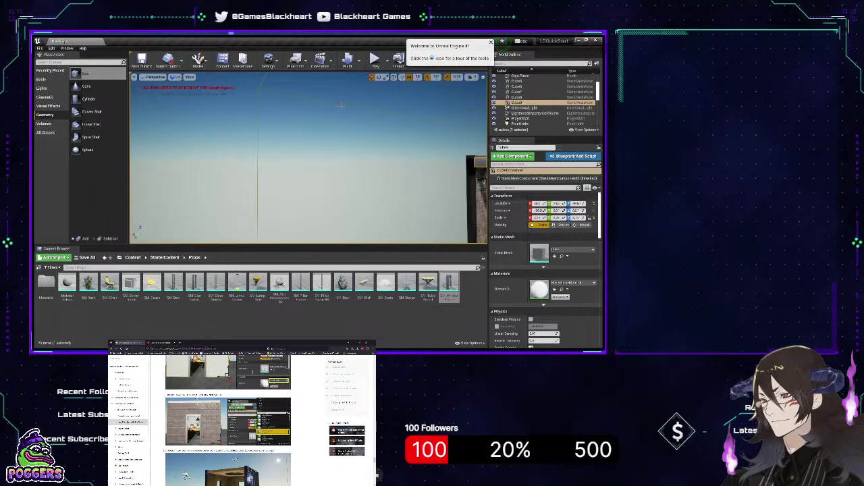
Look through the roof slab's material, physics, collision, lighting and rendering settings
right_click_drag(347, 111, 388, 131)
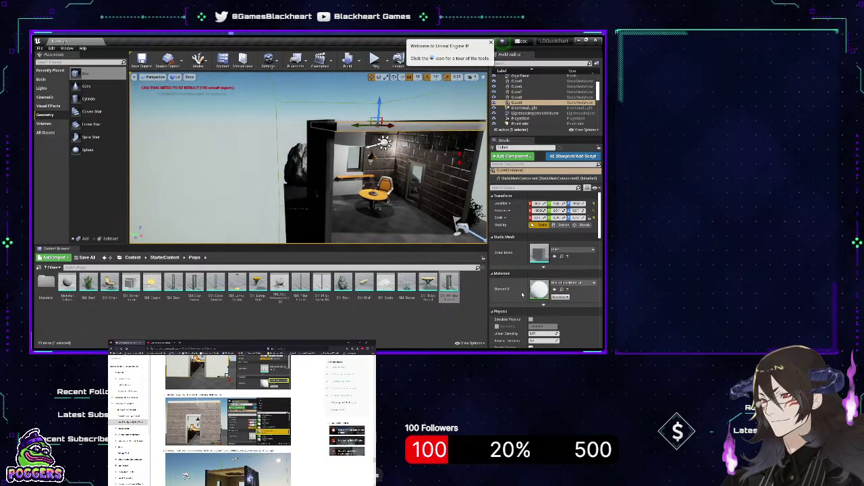
scroll(522, 293, "down", 1)
scroll(522, 293, "down", 2)
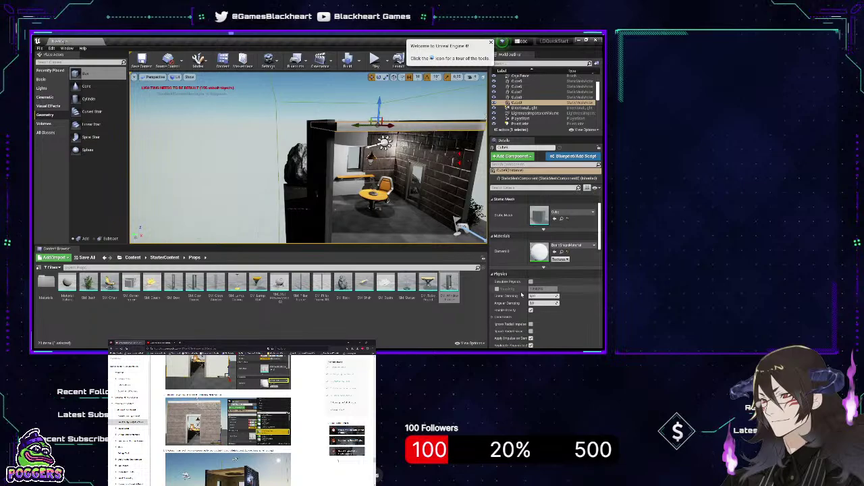
scroll(521, 294, "down", 8)
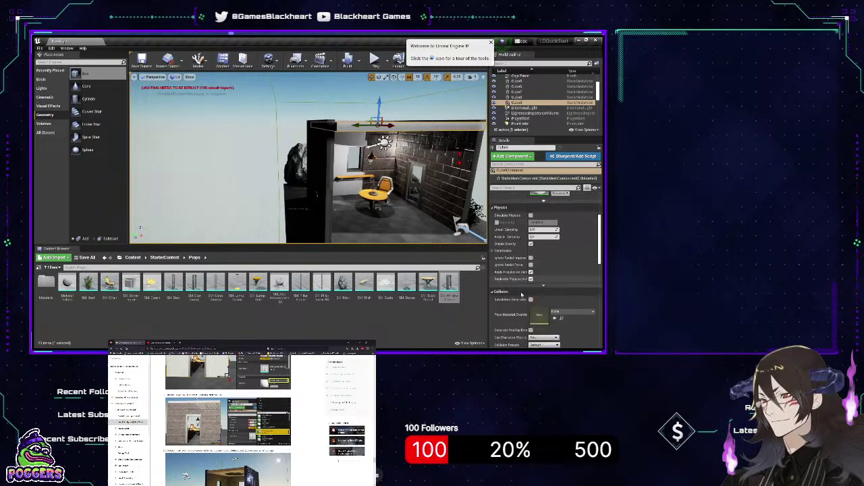
scroll(521, 294, "down", 10)
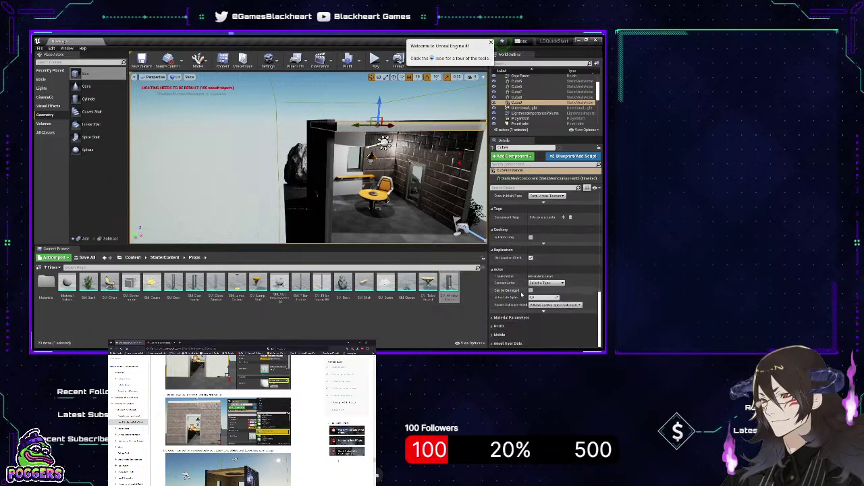
scroll(522, 294, "up", 10)
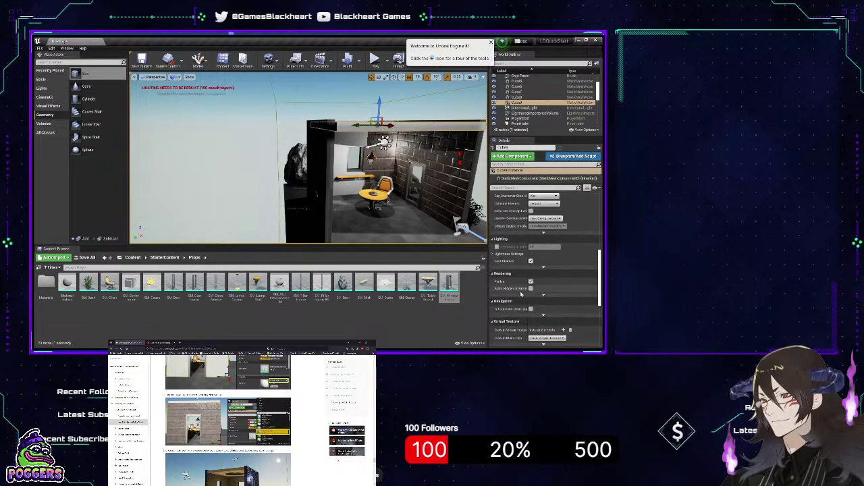
scroll(521, 294, "up", 5)
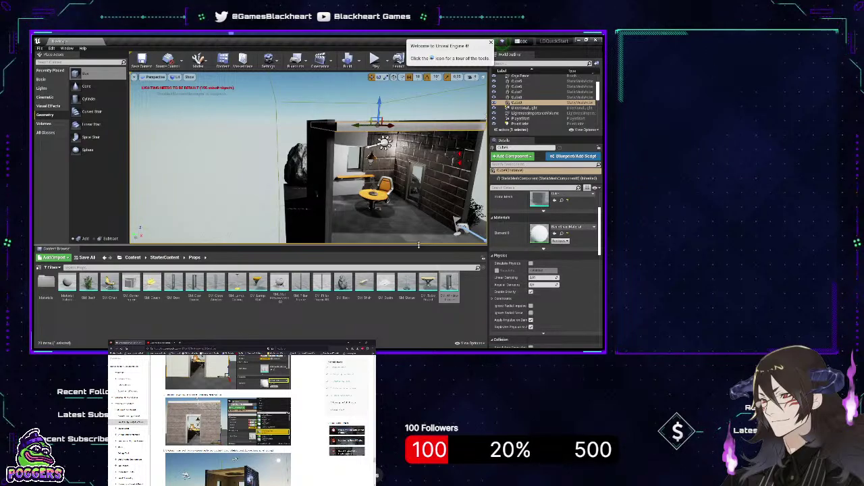
Nudge the exterior wall lamp on the brick side of the window and its point light into position
mouse_move(317, 169)
right_mouse_down()
mouse_move(304, 159)
mouse_move(247, 161)
mouse_move(202, 193)
mouse_move(270, 176)
mouse_move(251, 162)
mouse_move(305, 156)
right_mouse_up()
mouse_move(284, 124)
right_mouse_down()
mouse_move(295, 126)
mouse_move(270, 126)
mouse_move(283, 124)
right_mouse_up()
left_click(283, 125)
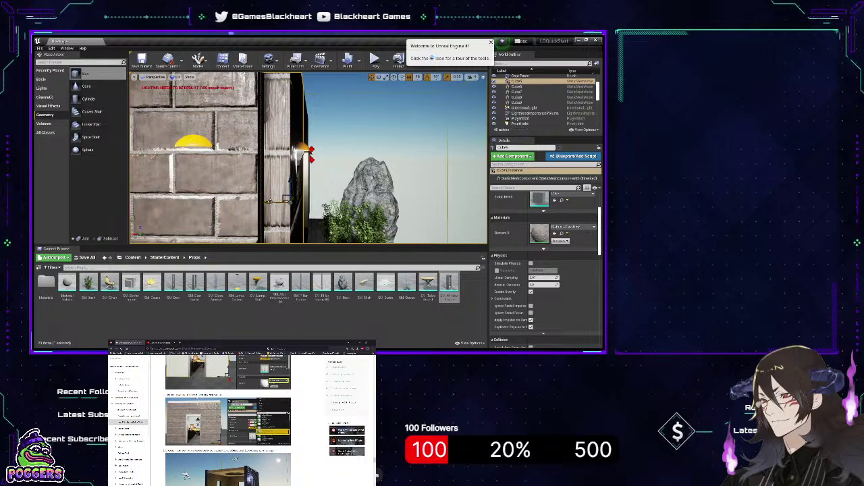
left_click(295, 149)
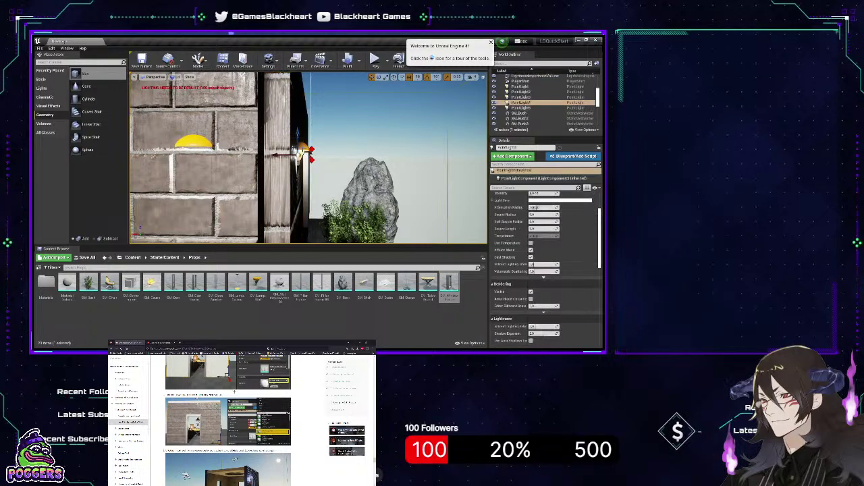
left_click(289, 123)
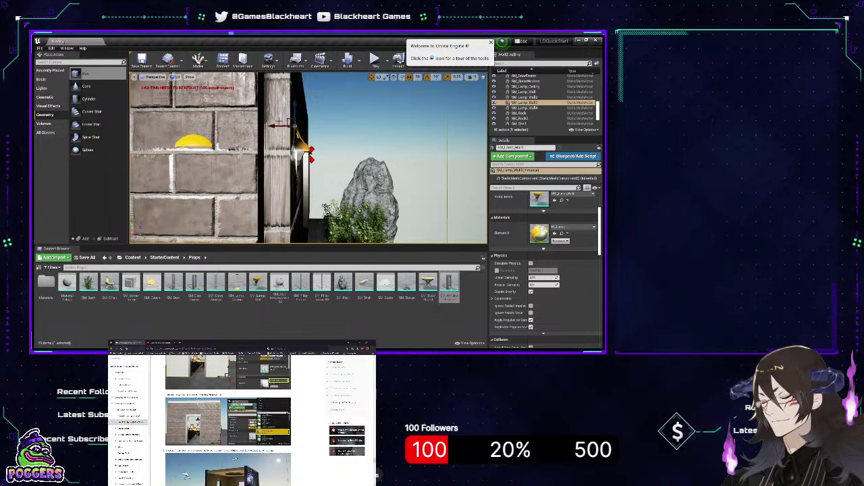
left_click_drag(271, 126, 272, 127)
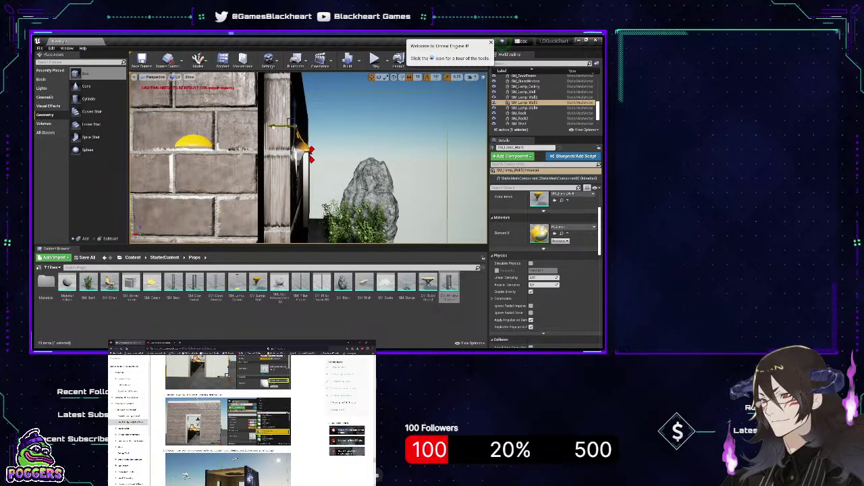
left_click(297, 150)
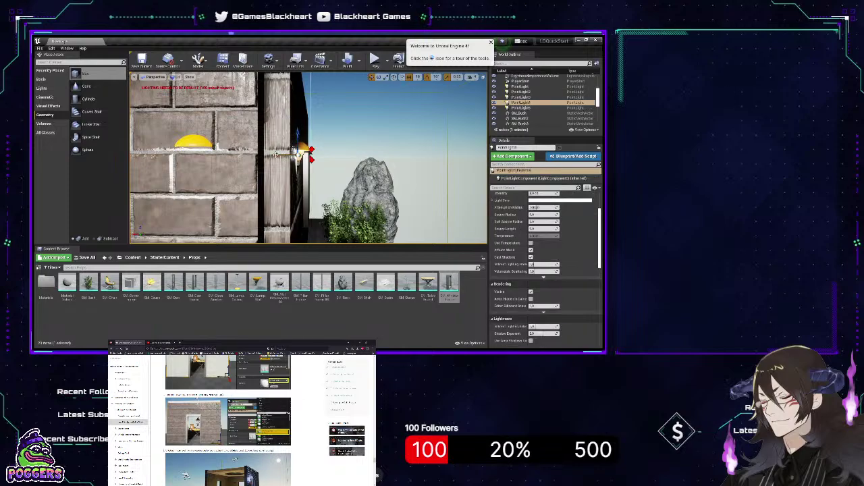
left_click_drag(275, 156, 280, 155)
Nudge the point light of the other exterior wall lamp, on the plain dark side of the window
key("d")
right_click_drag(281, 155, 285, 132)
right_click_drag(340, 155, 332, 132)
left_click(309, 139)
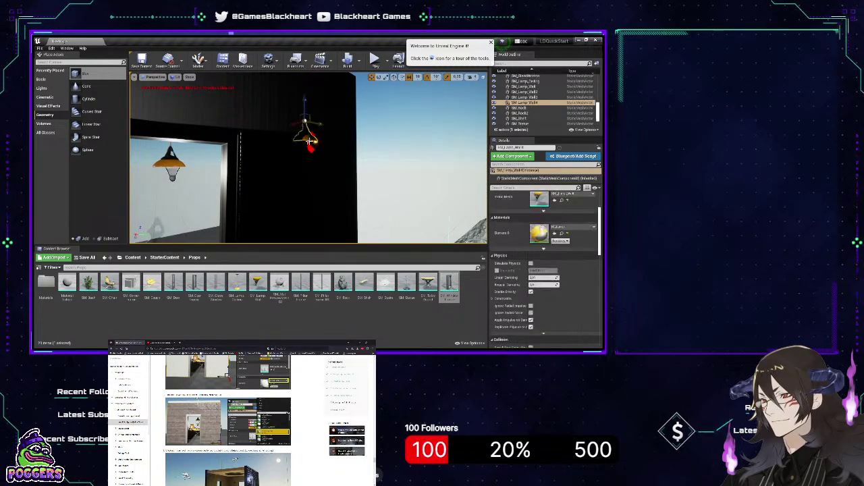
left_click(302, 144)
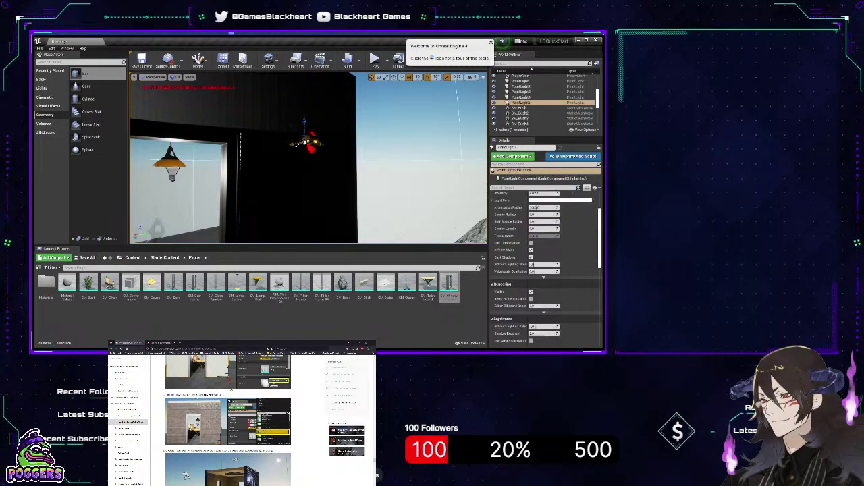
left_click_drag(309, 146, 312, 147)
right_click_drag(352, 142, 344, 164)
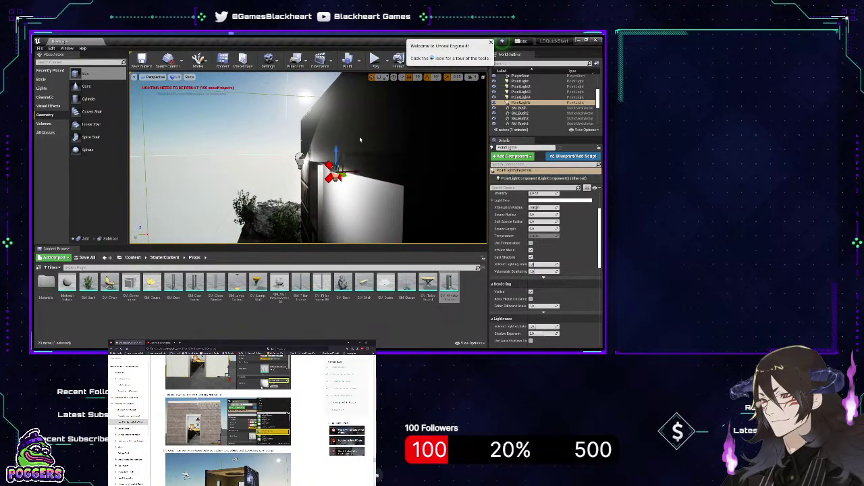
Inspect the second wall lamp, the exterior lamp wall and the furnished room interior from several directions
left_click(340, 160)
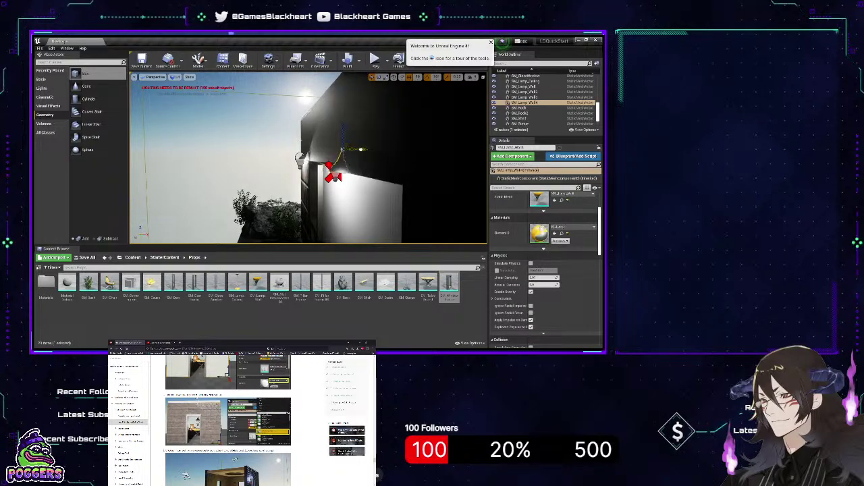
right_click_drag(360, 149, 331, 153)
key("f")
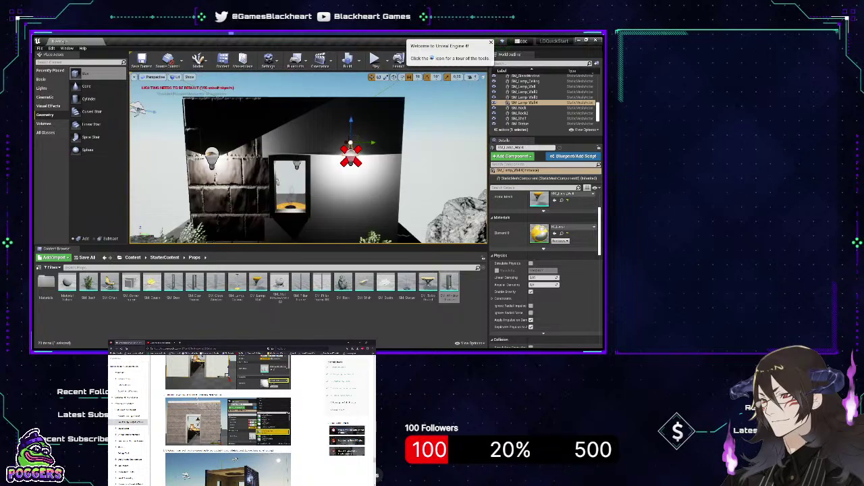
left_click_drag(351, 155, 202, 162, "alt")
key("w")
right_click_drag(309, 162, 327, 161)
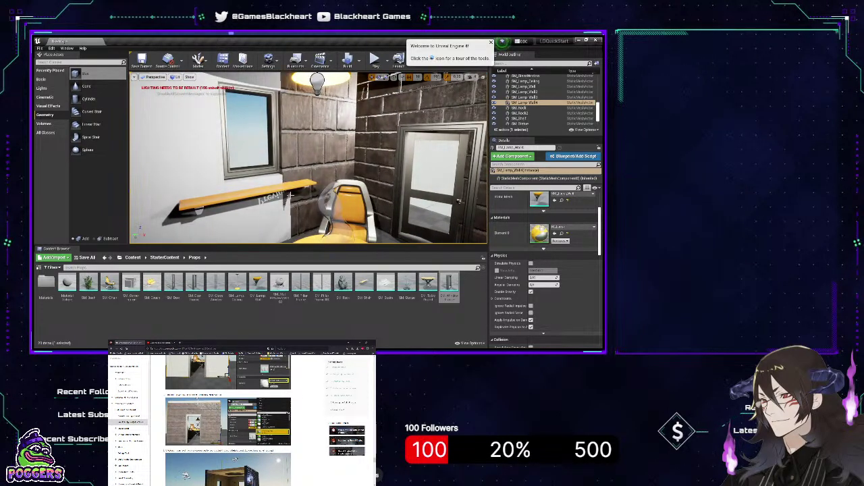
scroll(281, 217, "down", 5)
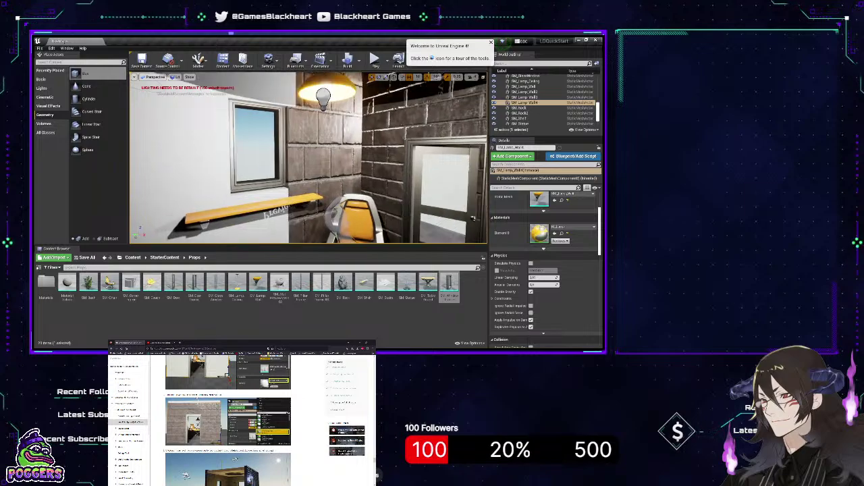
right_click_drag(281, 218, 284, 217)
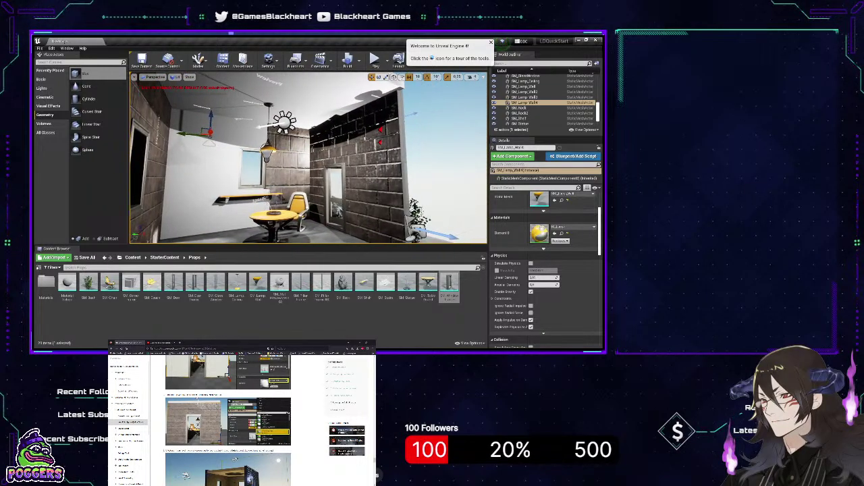
Try the brick material on the untextured wall section above the rear window, then undo the material change
left_click(188, 197)
left_click(246, 209)
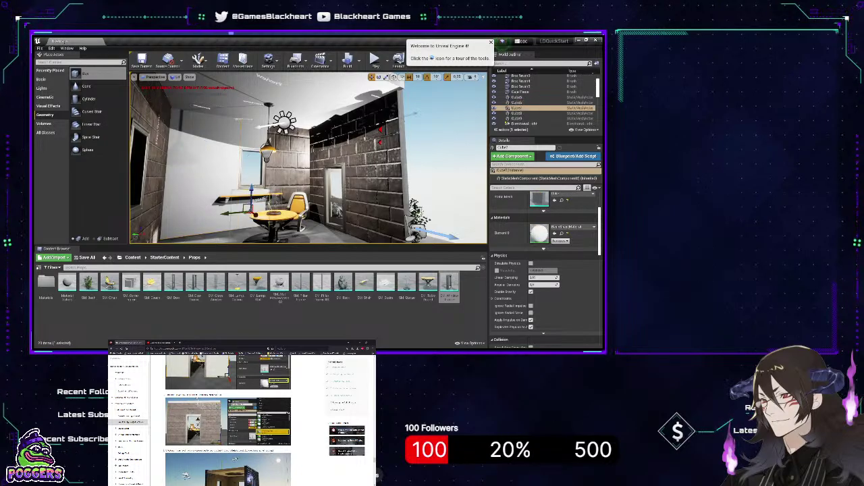
left_click(248, 153)
left_click(249, 136)
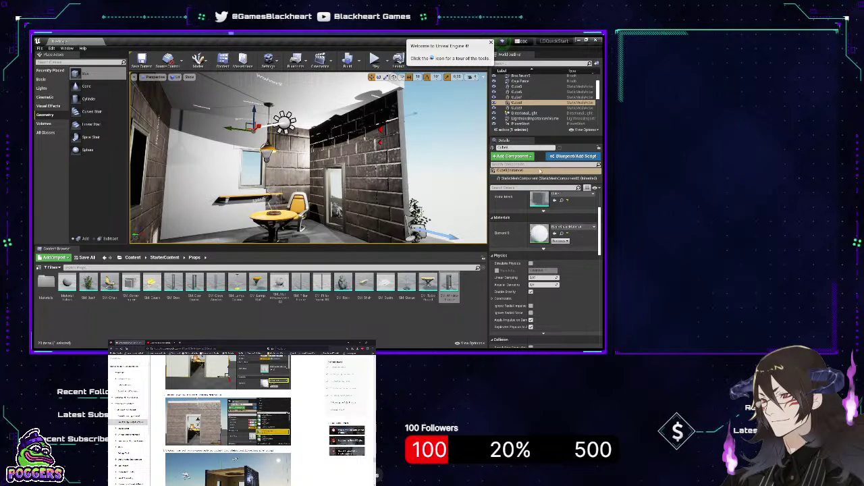
left_click(543, 183)
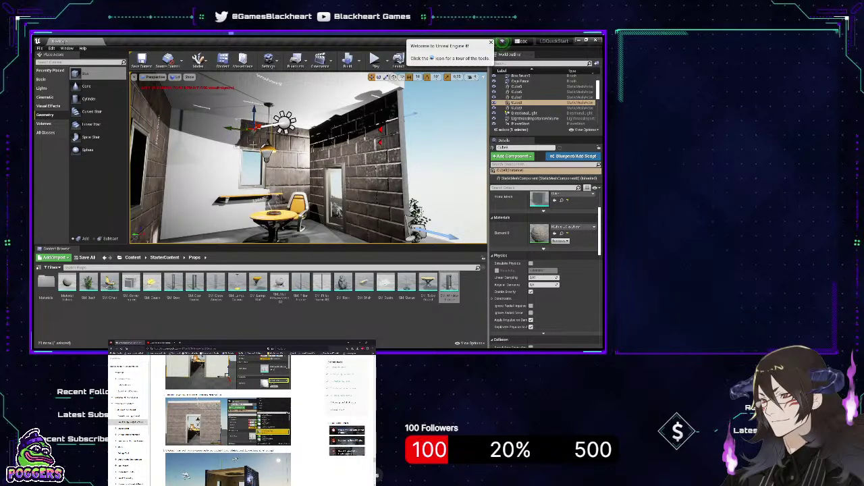
key("ctrl+z")
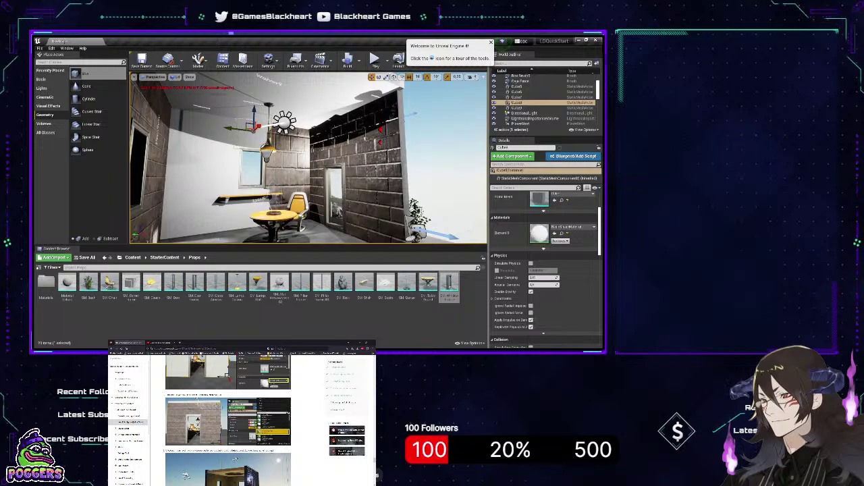
Look through the placeable actor categories and place a basic Cube on the open ground outside the building
right_click_drag(309, 157, 268, 153)
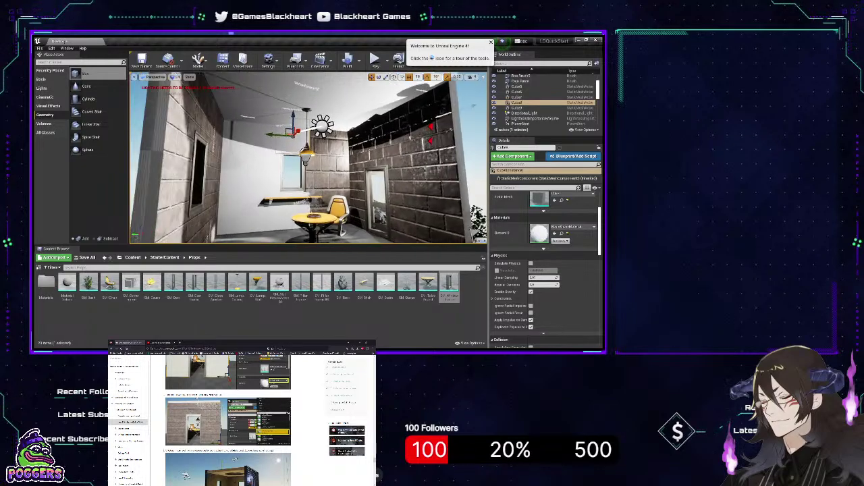
left_click(46, 97)
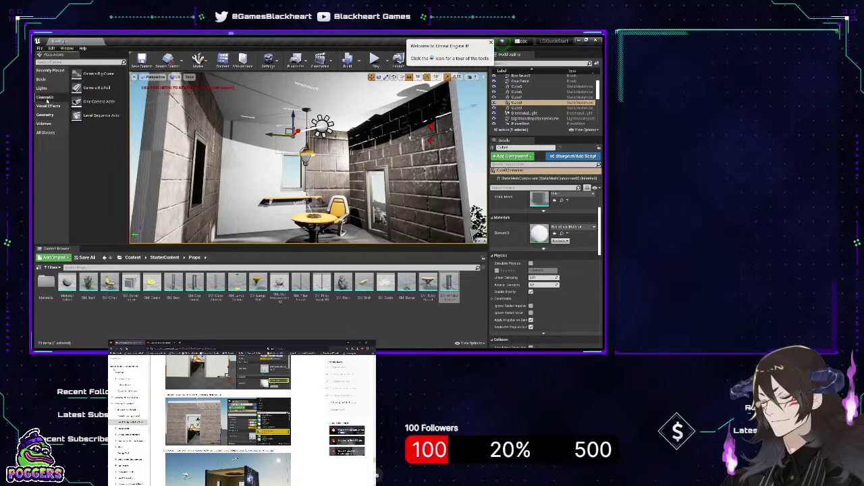
left_click(48, 106)
left_click(46, 124)
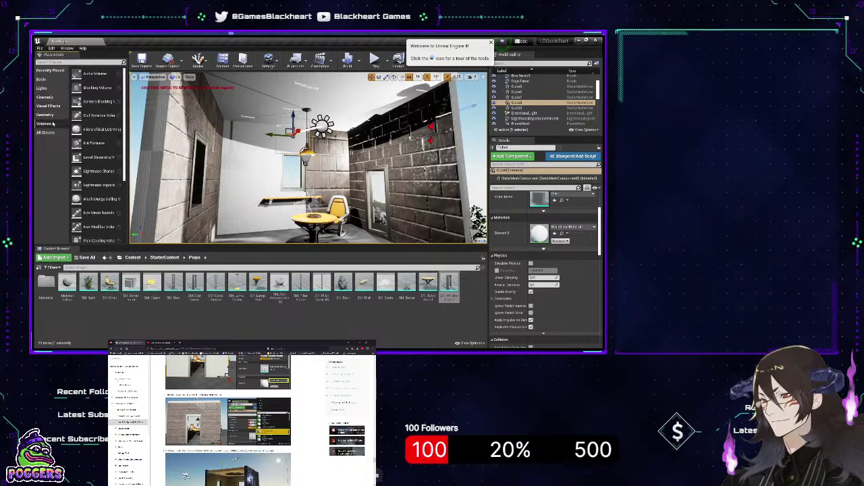
right_click_drag(270, 155, 351, 158)
key("a")
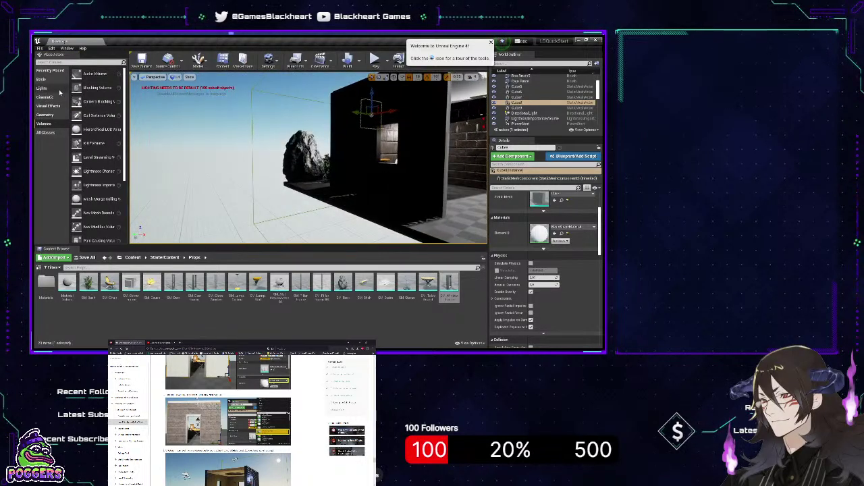
left_click(44, 114)
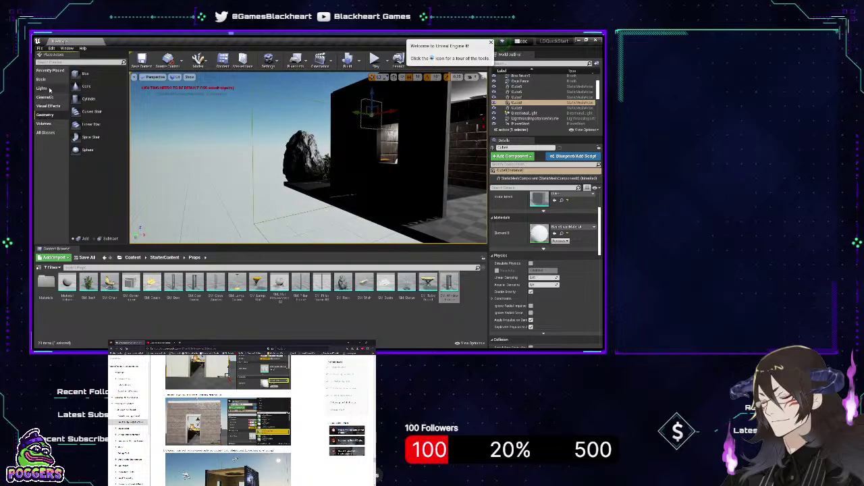
left_click(51, 81)
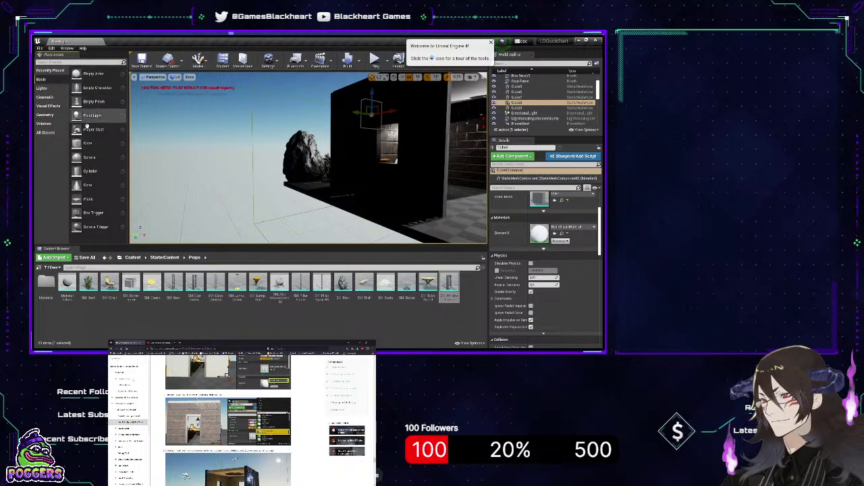
left_click_drag(93, 143, 217, 185)
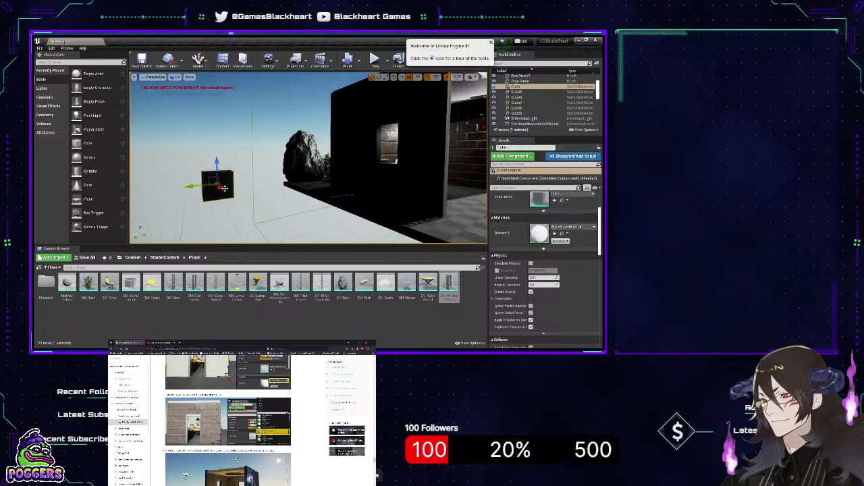
Look through the test cube's collision, lighting, rendering and actor settings, then remove the cube
scroll(551, 285, "down", 2)
scroll(551, 285, "down", 6)
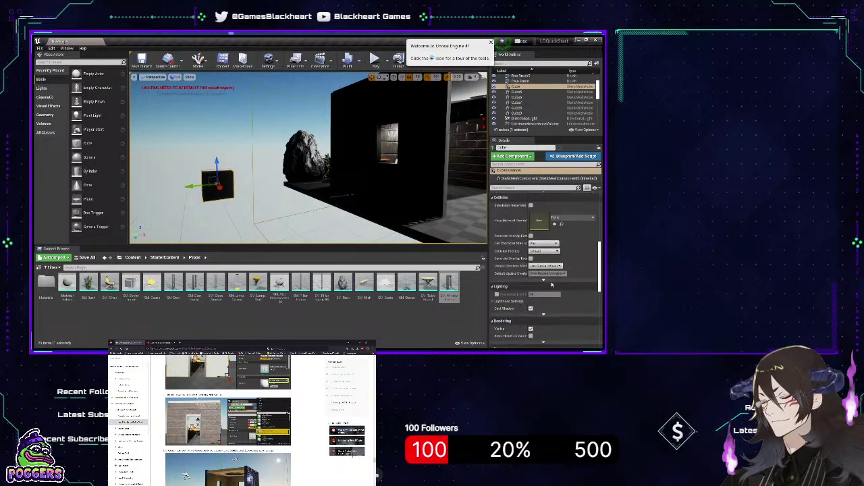
scroll(551, 285, "down", 3)
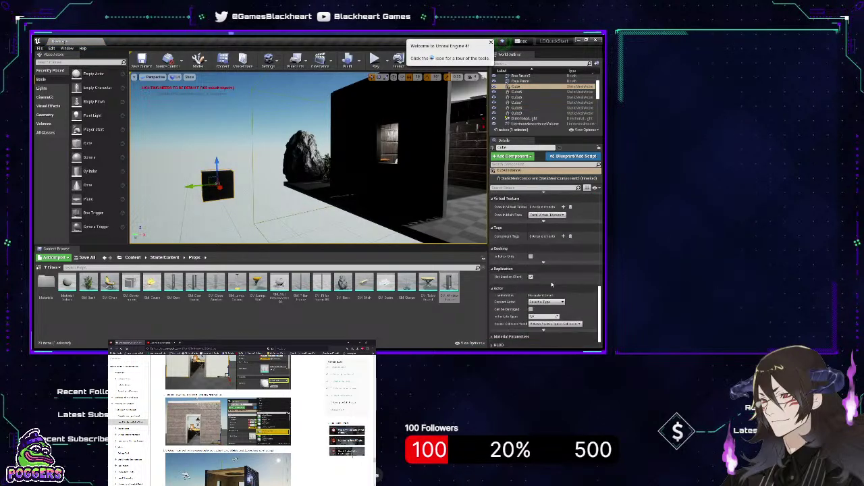
scroll(552, 283, "up", 5)
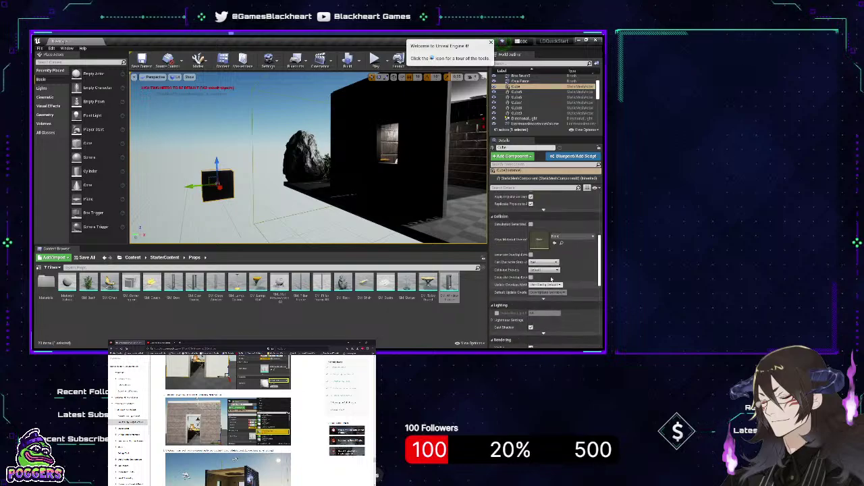
left_click(278, 188)
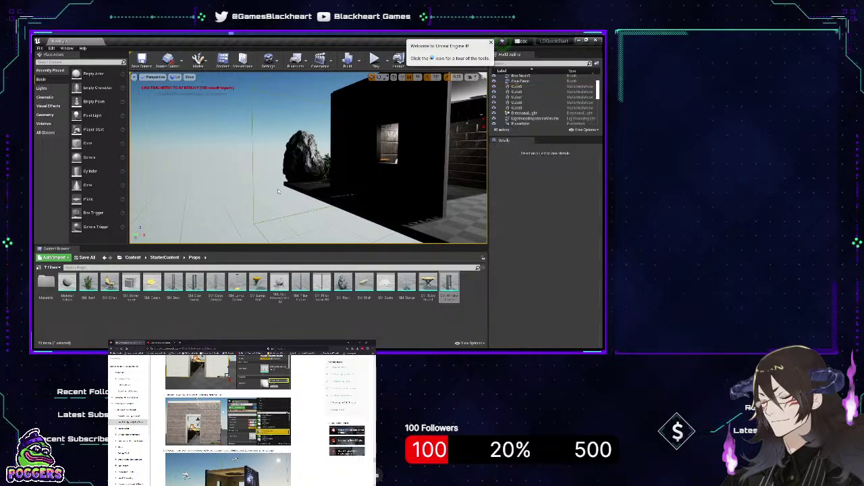
Place an additive Box brush outside near the exterior lamp wall and scale it down to a thin slab
right_click_drag(278, 188, 362, 166)
key("w")
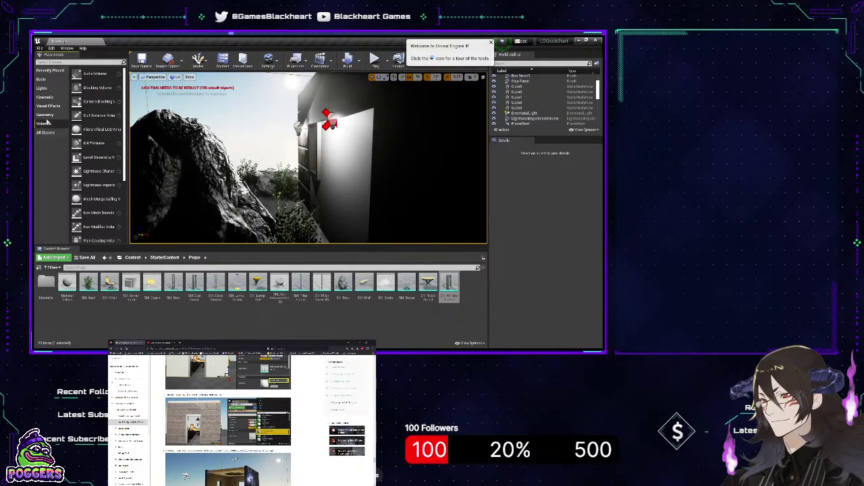
left_click(47, 115)
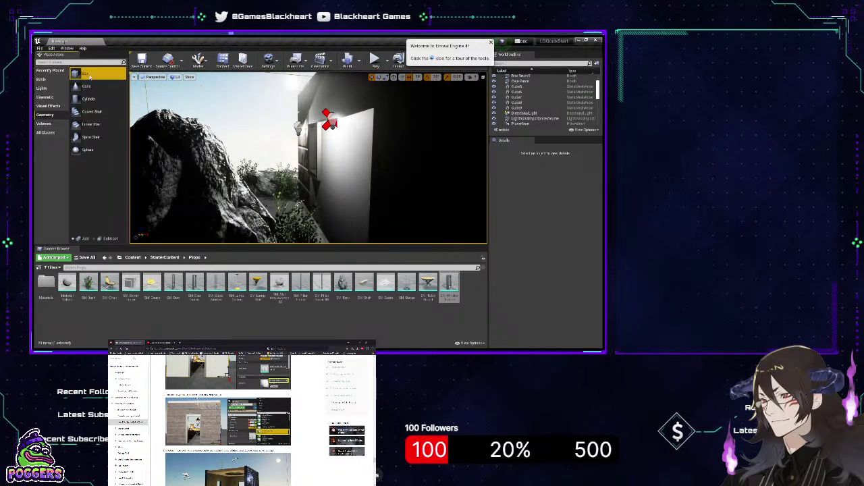
mouse_move(83, 73)
left_mouse_down()
mouse_move(203, 112)
mouse_move(283, 192)
mouse_move(258, 127)
left_mouse_up()
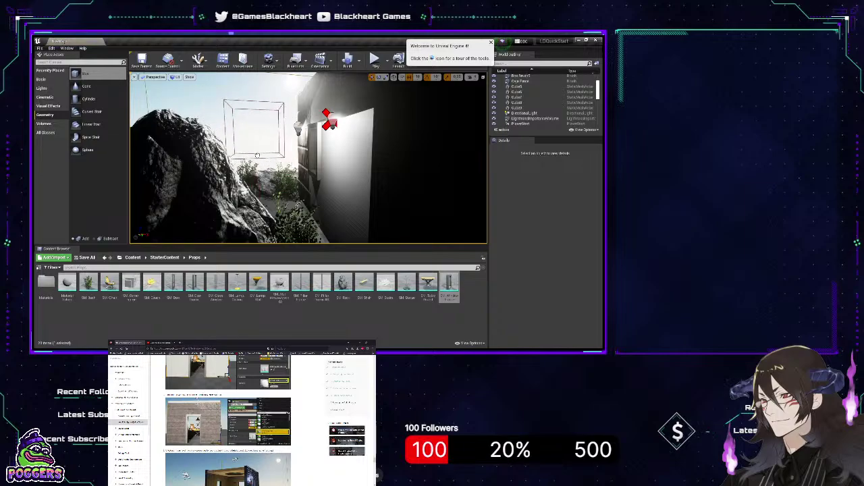
mouse_move(320, 120)
right_mouse_down()
mouse_move(379, 121)
mouse_move(321, 120)
right_mouse_up()
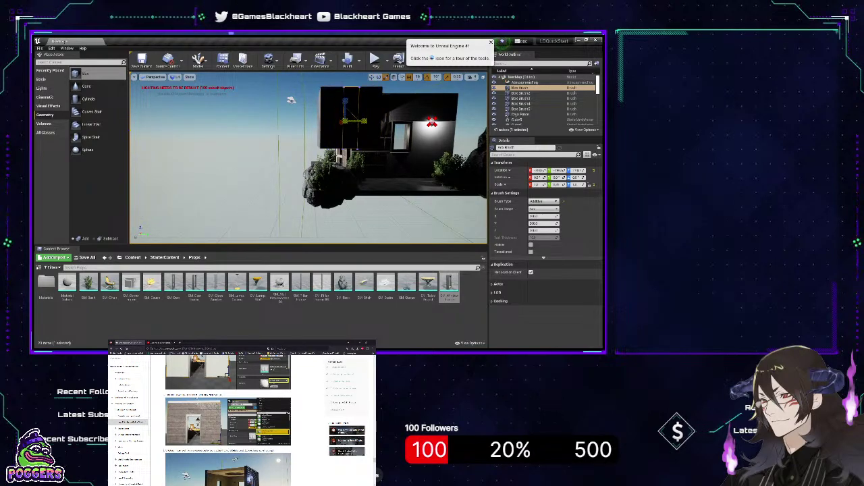
left_click_drag(358, 120, 370, 142)
Rotate the box brush parallel to the exterior lamp wall and scale it down uniformly to a small block
key("e")
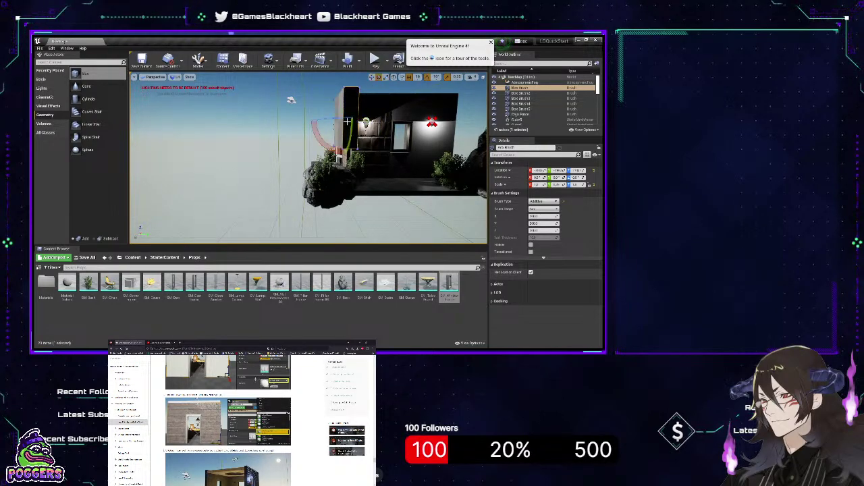
mouse_move(346, 121)
left_mouse_down()
mouse_move(459, 120)
mouse_move(357, 156)
mouse_move(389, 159)
mouse_move(356, 200)
left_mouse_up()
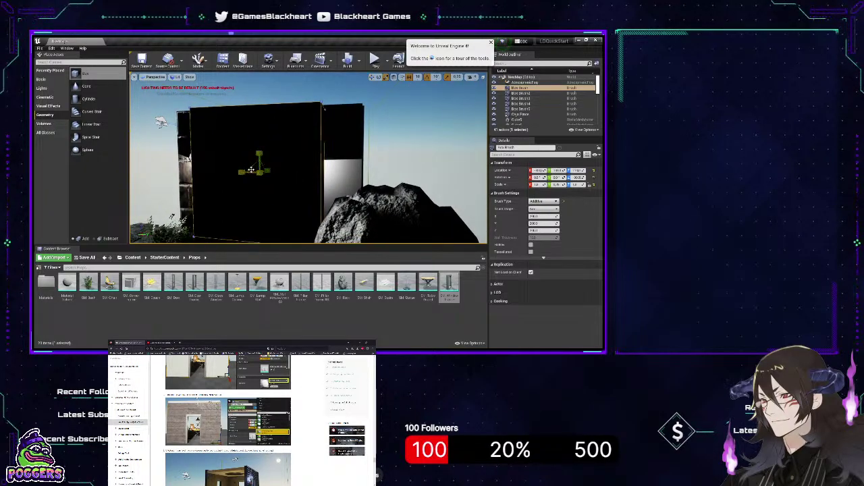
mouse_move(259, 171)
left_mouse_down()
mouse_move(250, 182)
mouse_move(263, 173)
left_mouse_up()
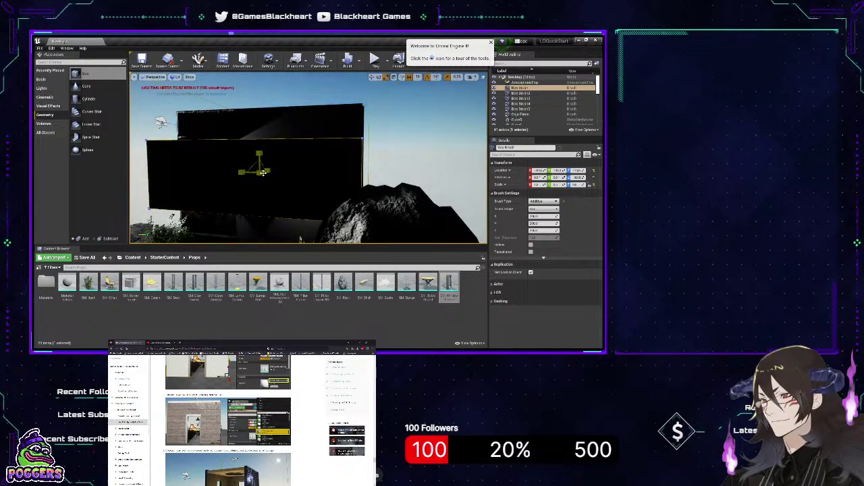
key("ctrl+z")
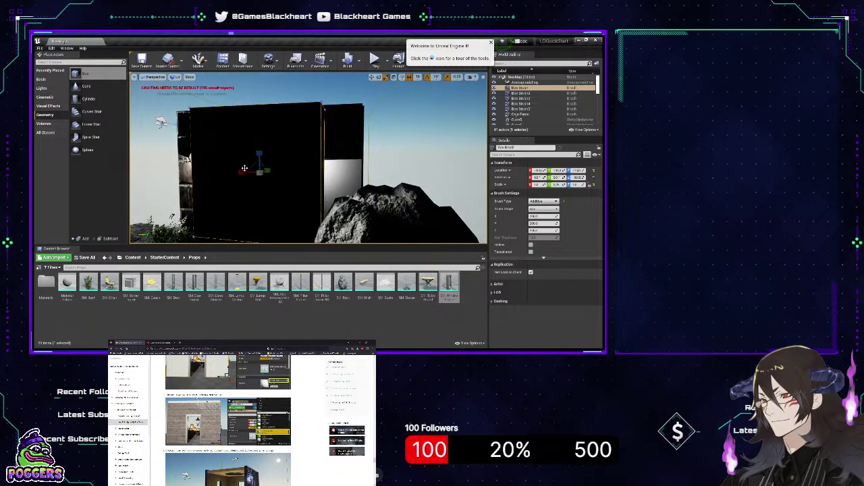
left_click_drag(259, 174, 261, 168)
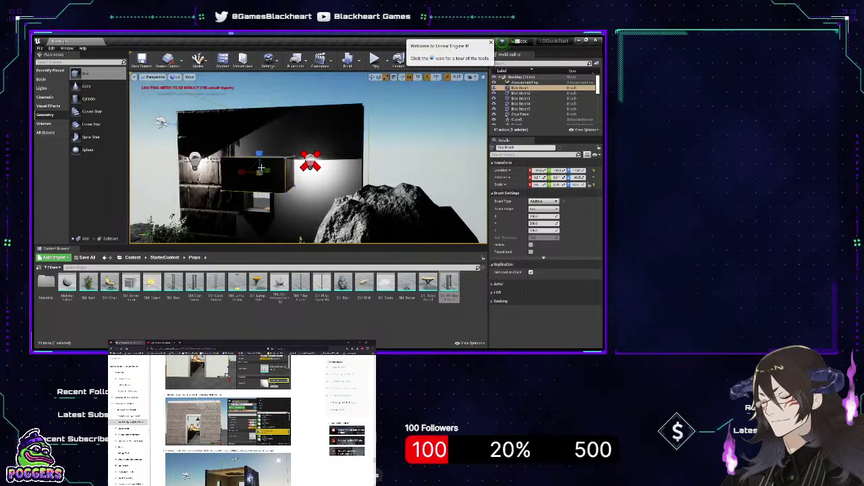
Move the box brush up to the lamp wall above the window, make it Subtractive and push it into the wall
right_click_drag(277, 169, 284, 122)
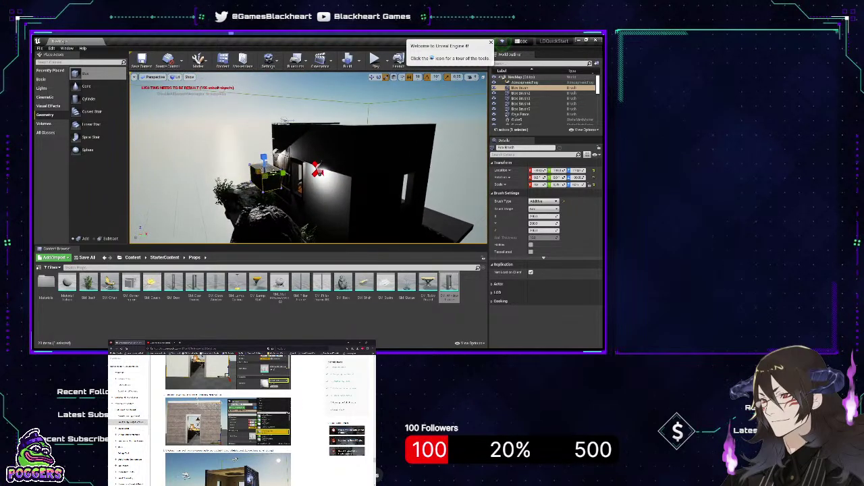
left_click_drag(266, 131, 265, 117)
left_click_drag(270, 150, 304, 161)
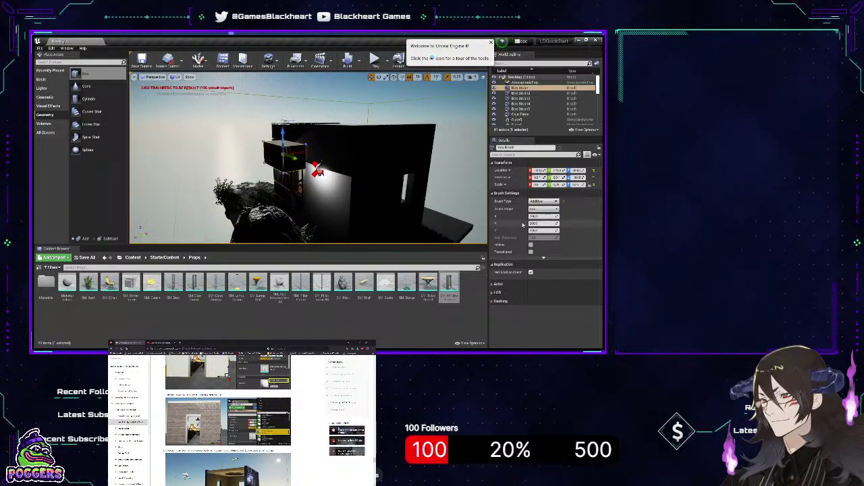
left_click(539, 211)
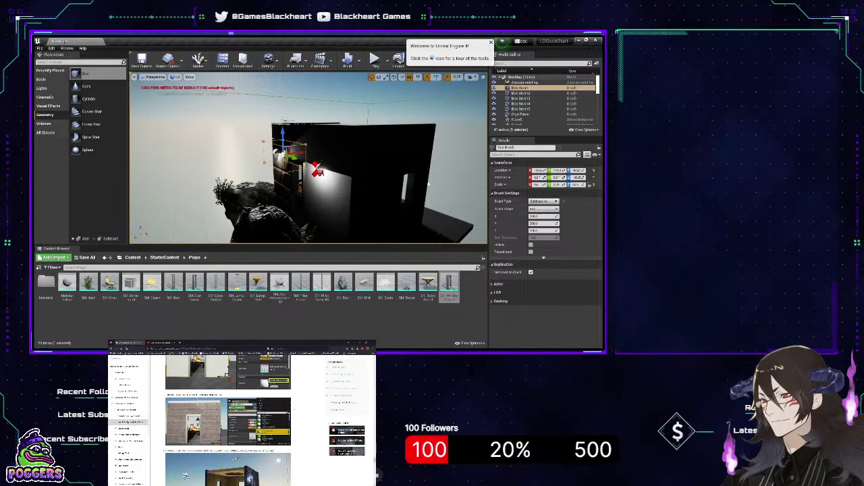
left_click_drag(297, 157, 344, 141)
right_click_drag(343, 141, 280, 127)
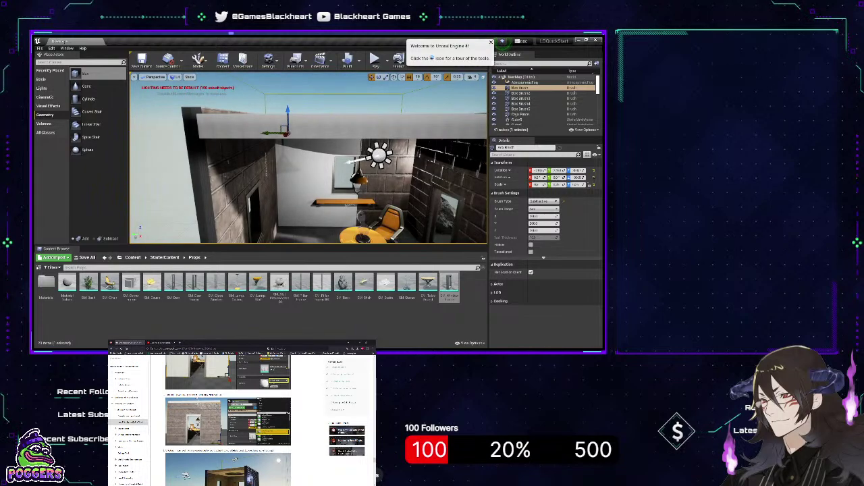
Rotate the directional light so that it illuminates the exterior lamp wall
left_click(379, 155)
key("e")
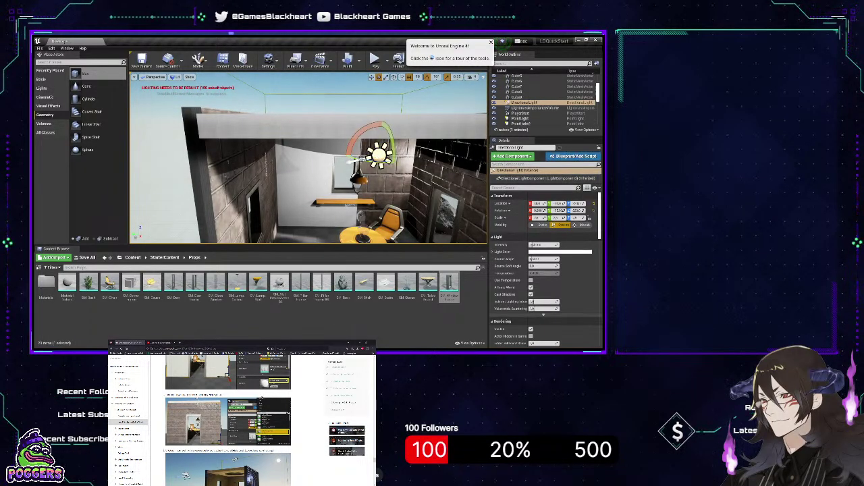
left_click_drag(365, 131, 252, 162)
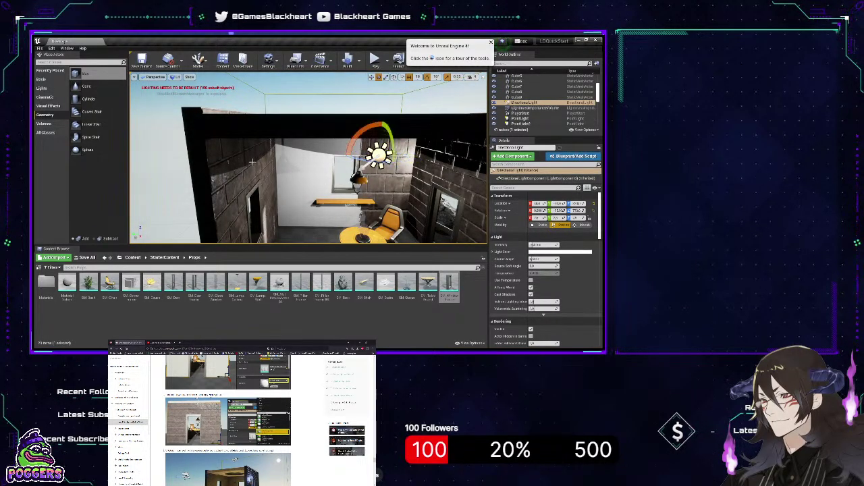
right_click_drag(252, 162, 296, 169)
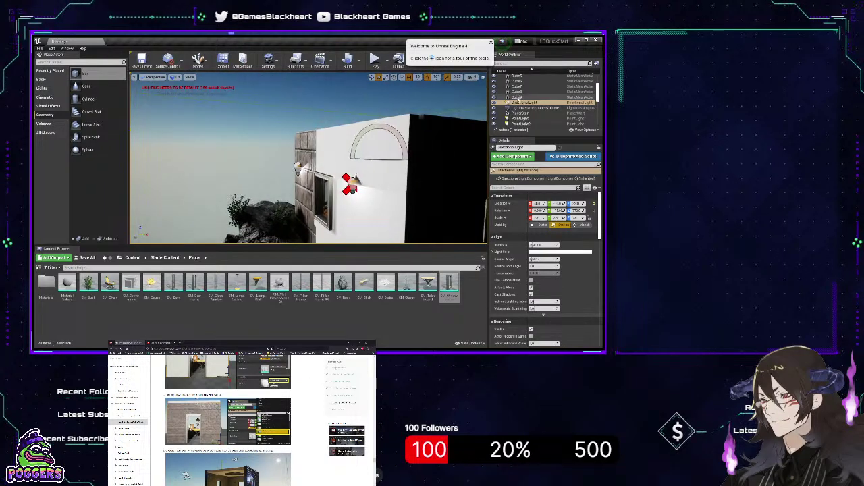
Reselect the subtractive box brush, check its placement on the lamp wall and undo the last change
scroll(534, 101, "up", 5)
left_click(524, 115)
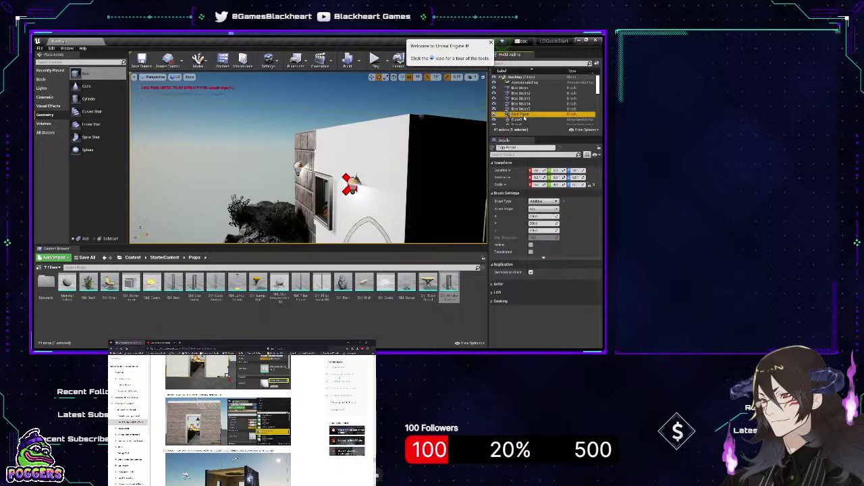
left_click(516, 82)
left_click(519, 88)
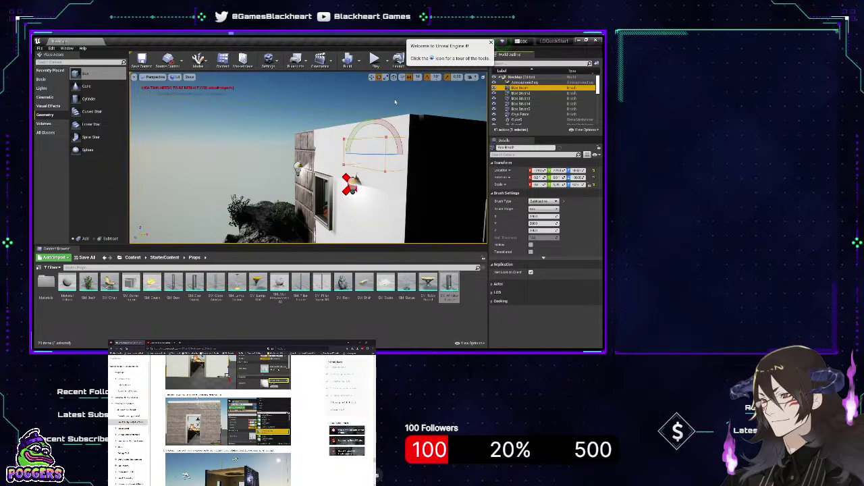
right_click_drag(395, 102, 362, 106)
key("w")
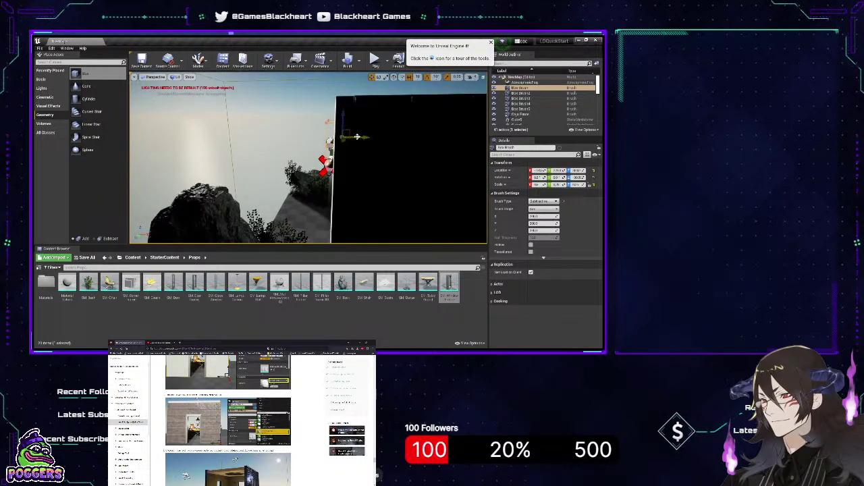
key("f")
right_click_drag(295, 129, 295, 123)
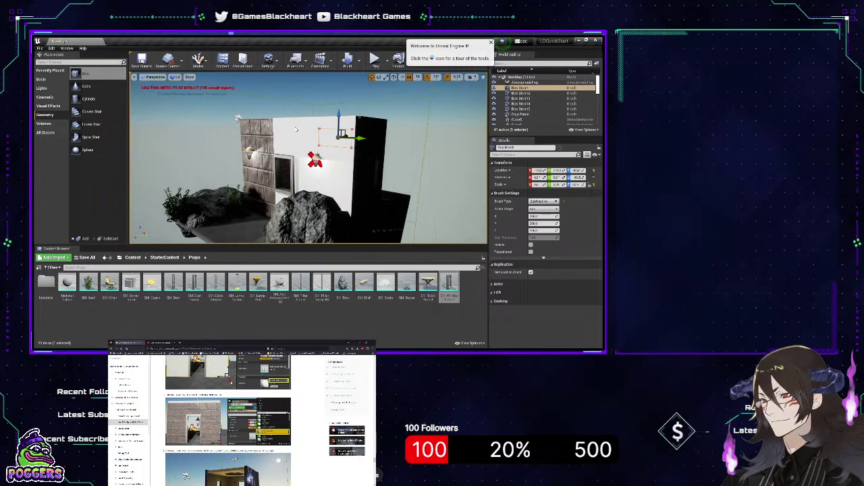
key("ctrl+z")
left_click(399, 147)
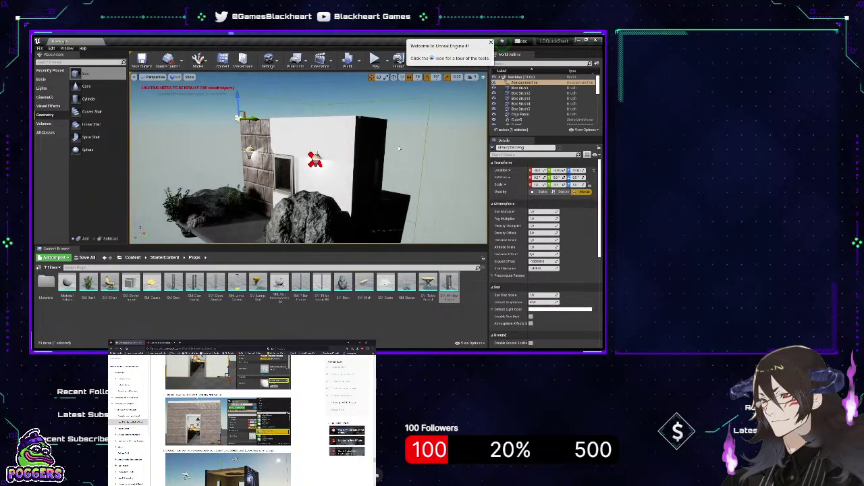
right_click_drag(418, 156, 432, 135)
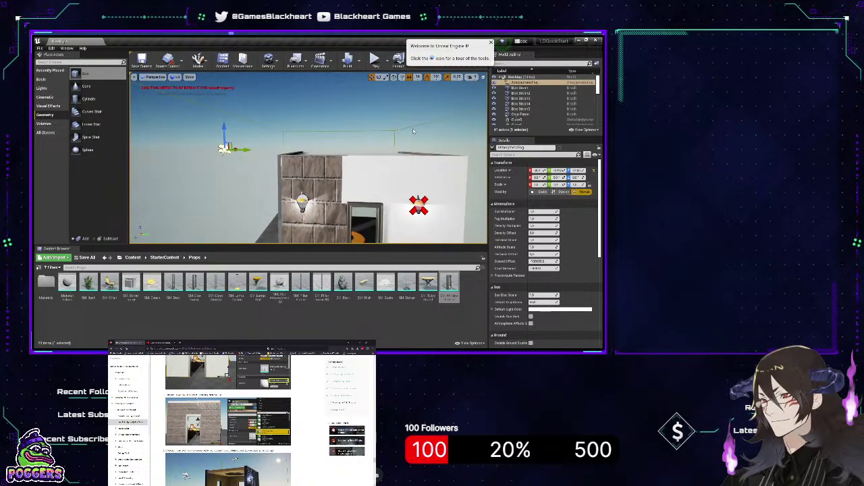
right_click_drag(406, 152, 355, 158)
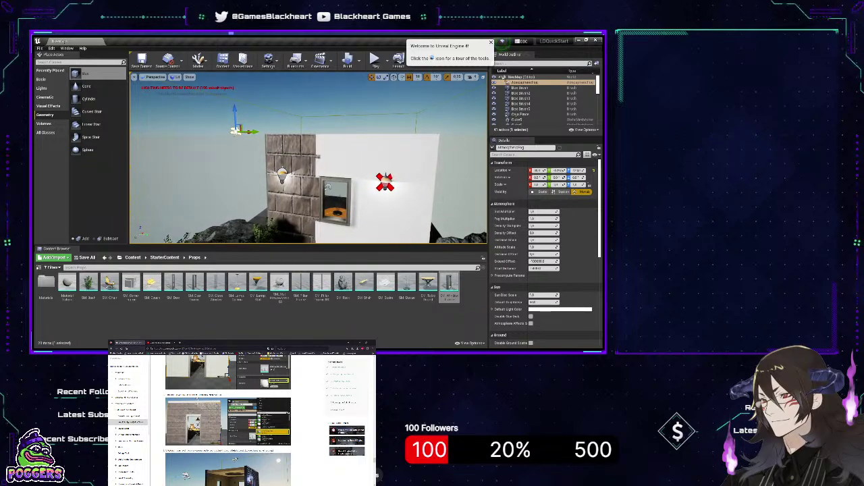
Read the quick start guide's lighting build instructions, and skim its closing section with the example rooms
scroll(226, 421, "down", 10)
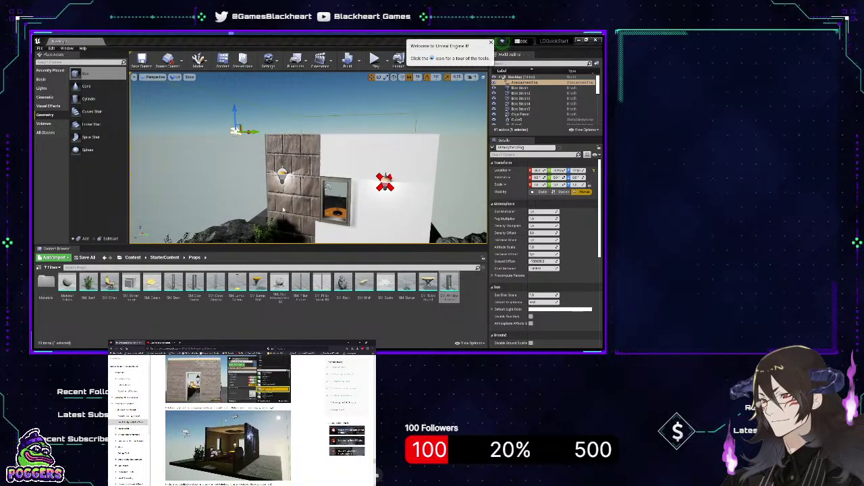
scroll(242, 418, "down", 8)
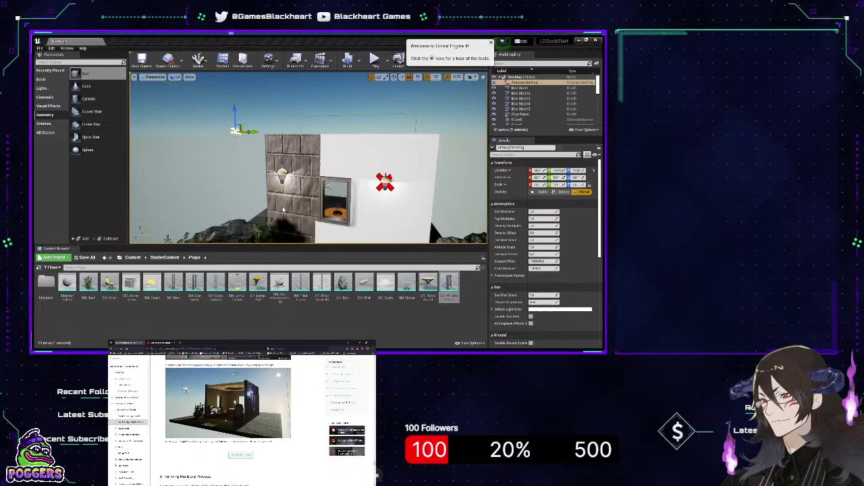
scroll(241, 419, "up", 5)
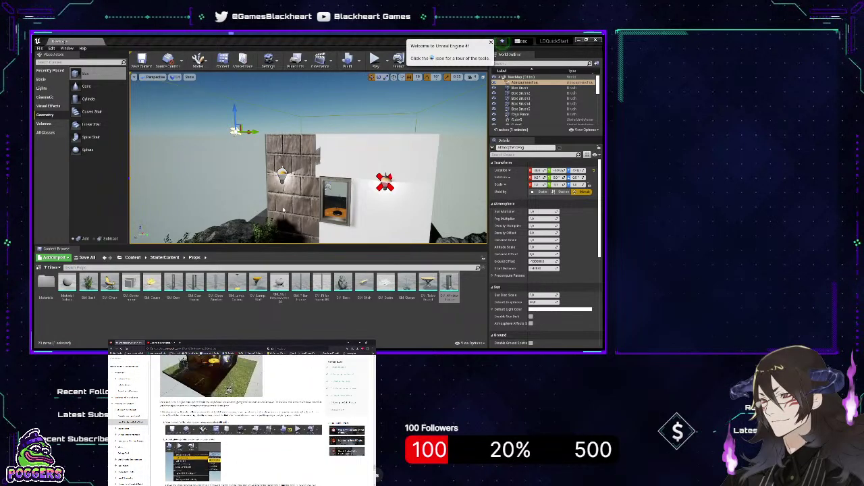
scroll(241, 418, "down", 5)
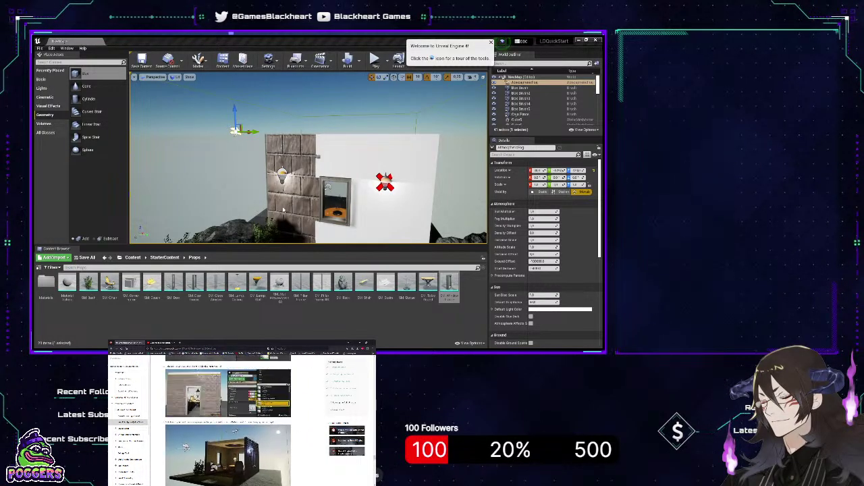
scroll(241, 419, "down", 2)
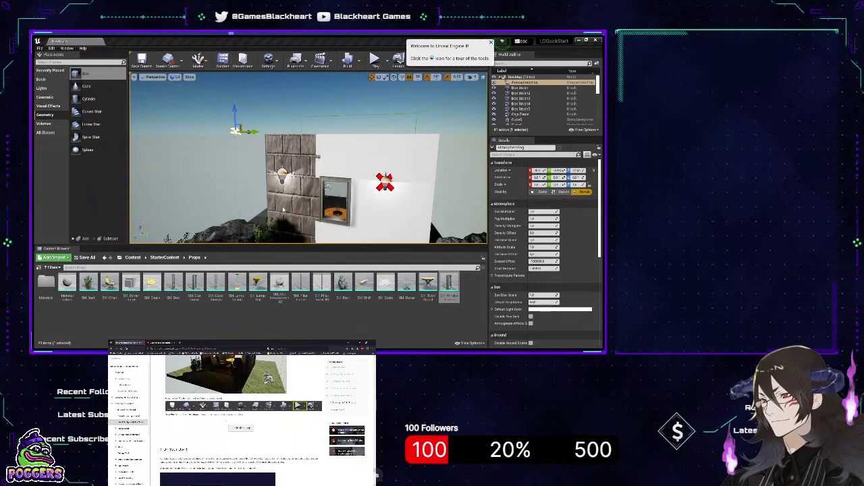
scroll(241, 419, "up", 3)
scroll(241, 418, "down", 3)
scroll(241, 419, "up", 1)
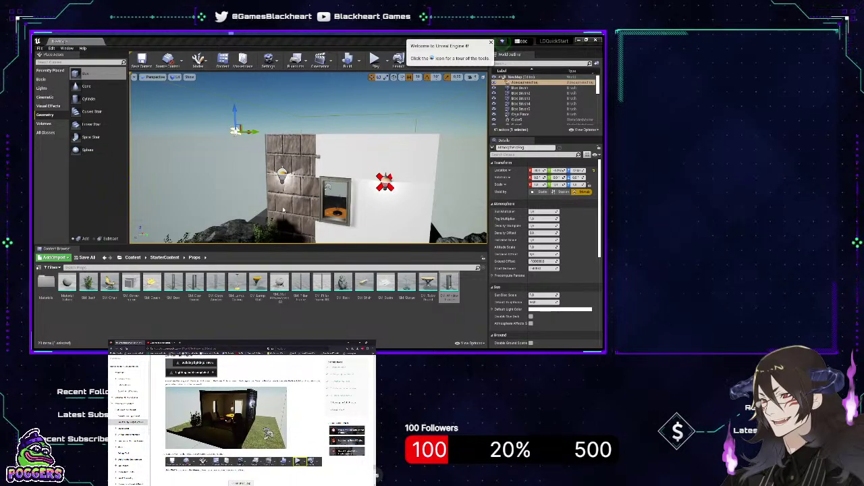
scroll(241, 418, "up", 3)
scroll(241, 418, "down", 3)
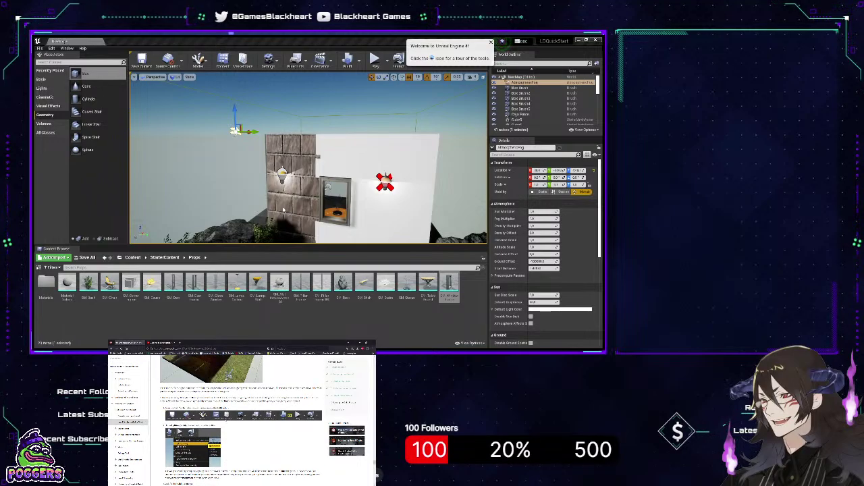
scroll(241, 419, "down", 3)
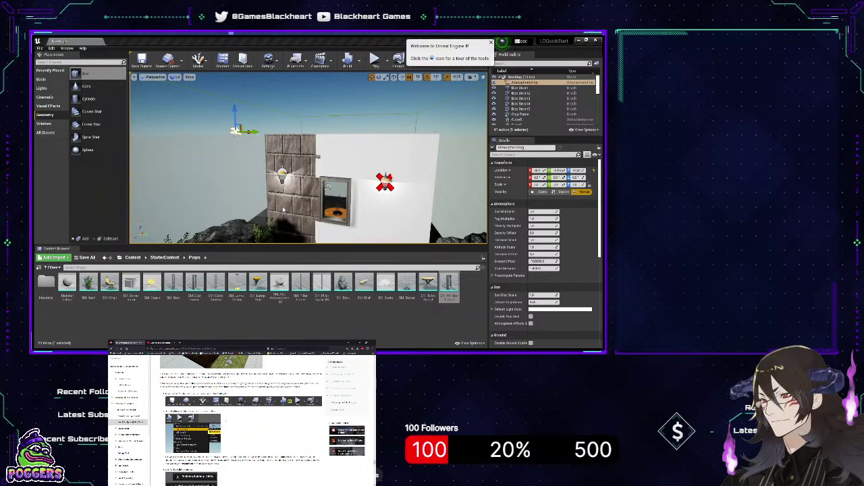
scroll(241, 418, "up", 3)
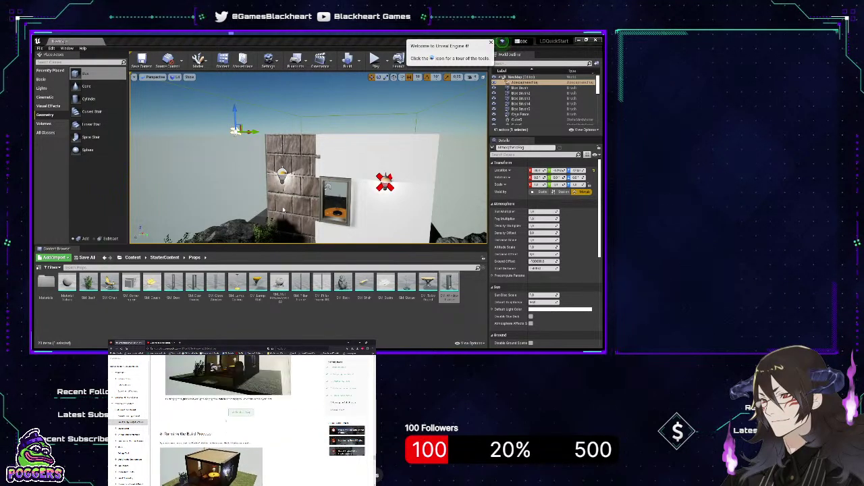
scroll(242, 419, "down", 3)
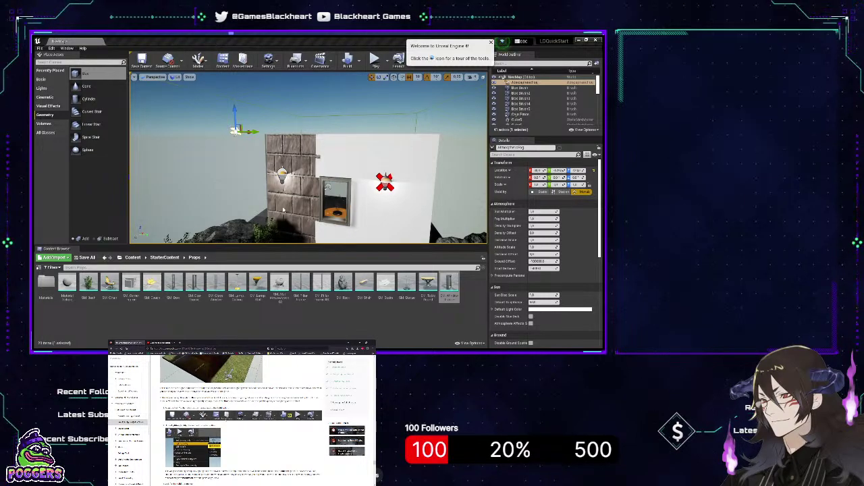
scroll(242, 419, "up", 3)
scroll(226, 420, "down", 10)
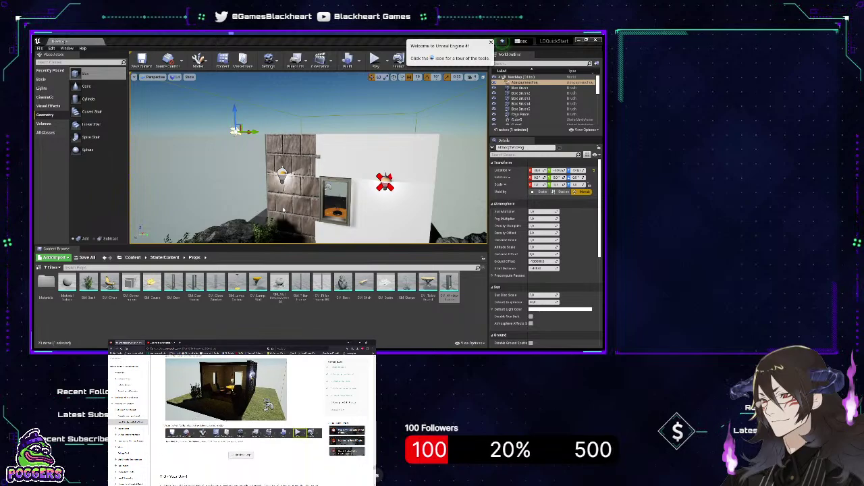
scroll(225, 420, "down", 5)
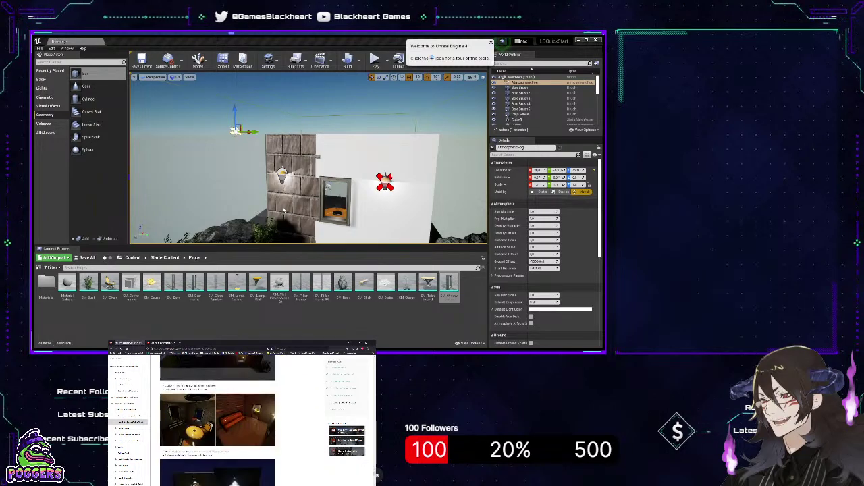
scroll(226, 420, "down", 3)
scroll(225, 420, "up", 8)
scroll(226, 420, "up", 5)
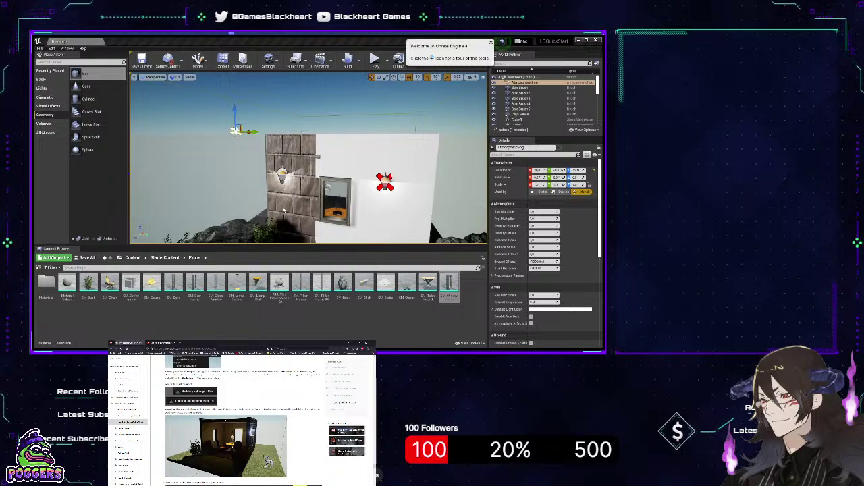
scroll(226, 420, "up", 5)
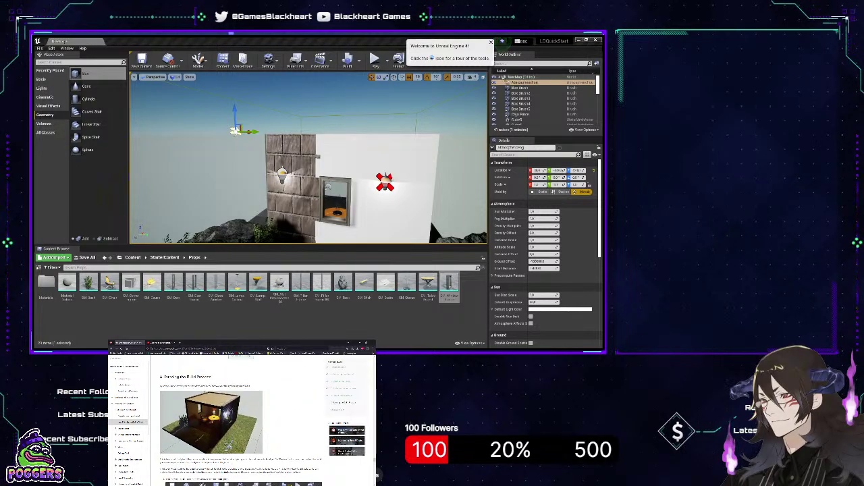
Try replacing the brick material on the wall section beside the exterior window with a plain wall material, comparing the piece above the window
right_click_drag(317, 156, 377, 169)
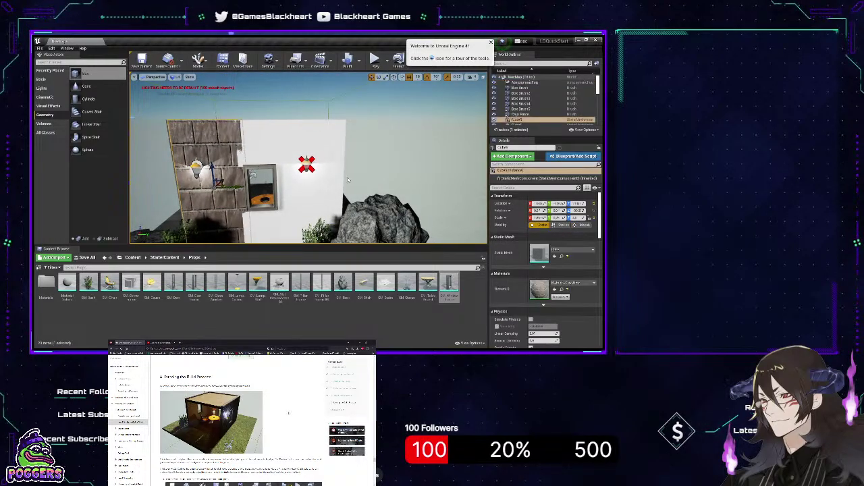
left_click(206, 162)
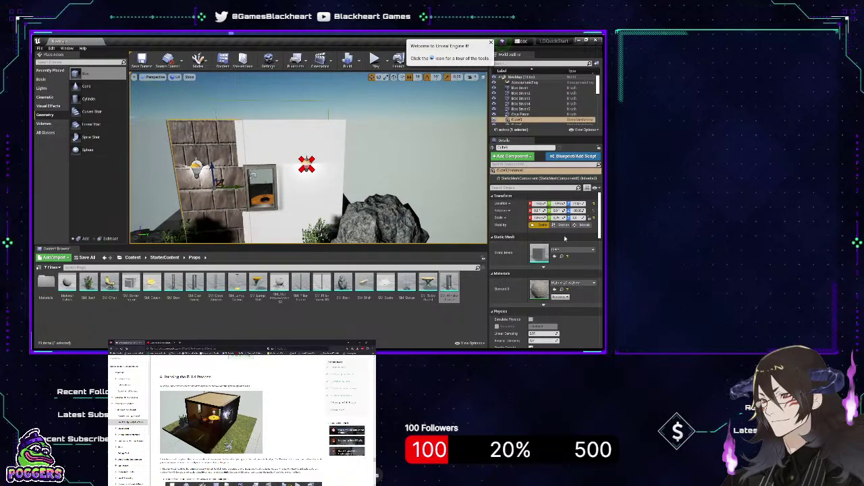
left_click(584, 287)
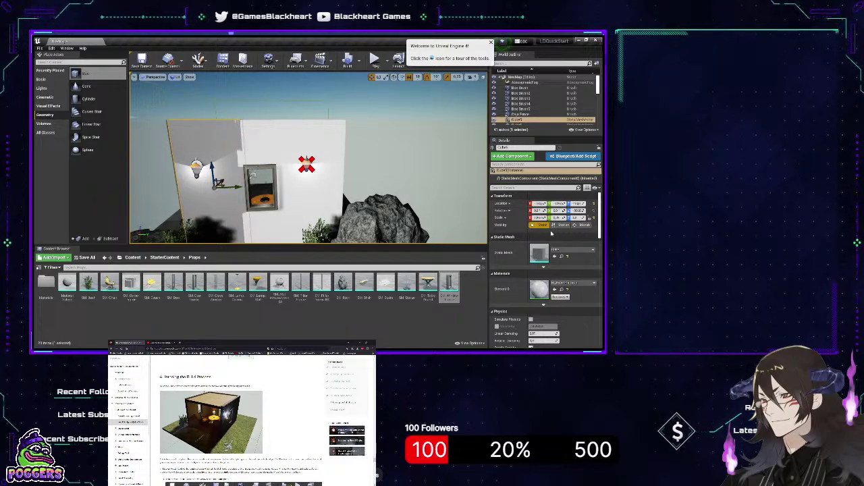
key("ctrl+z")
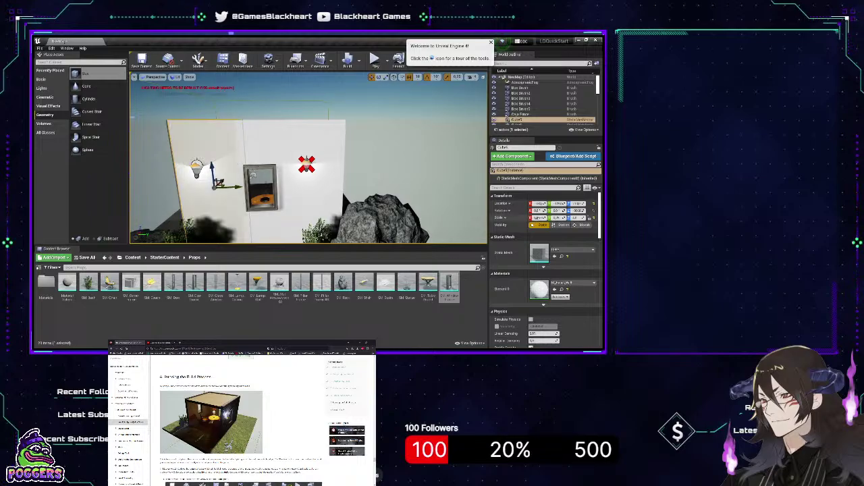
right_click_drag(299, 193, 276, 187)
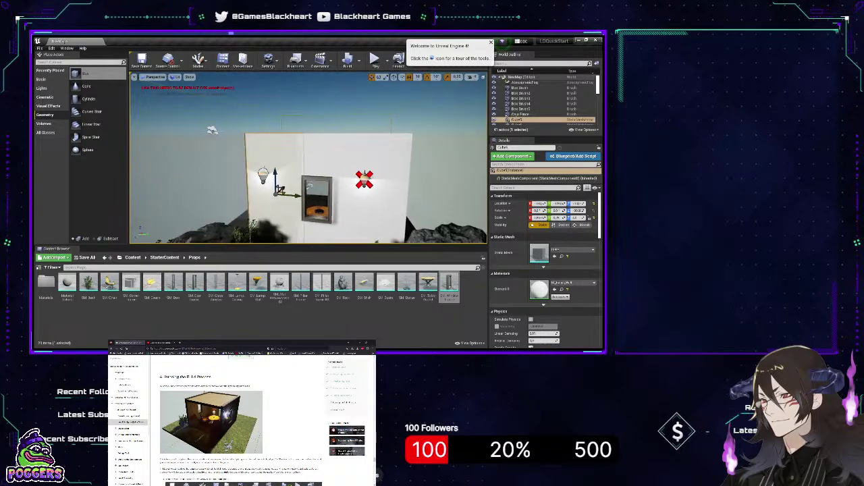
left_click(321, 154)
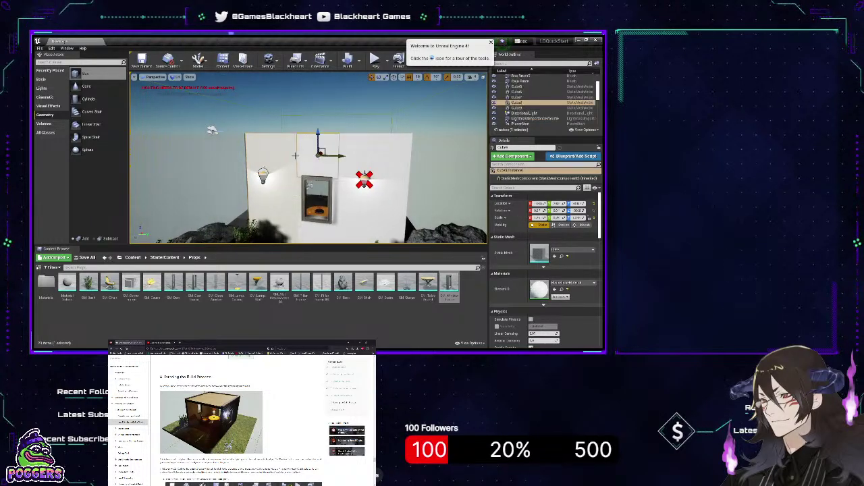
left_click(280, 154)
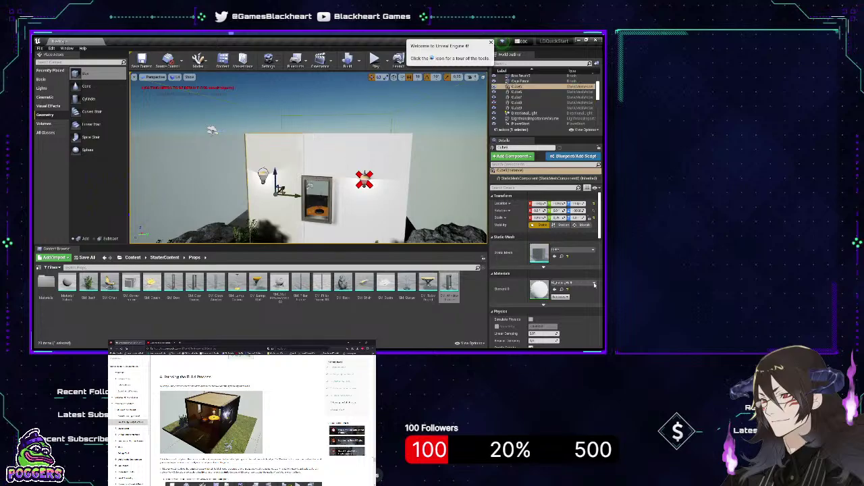
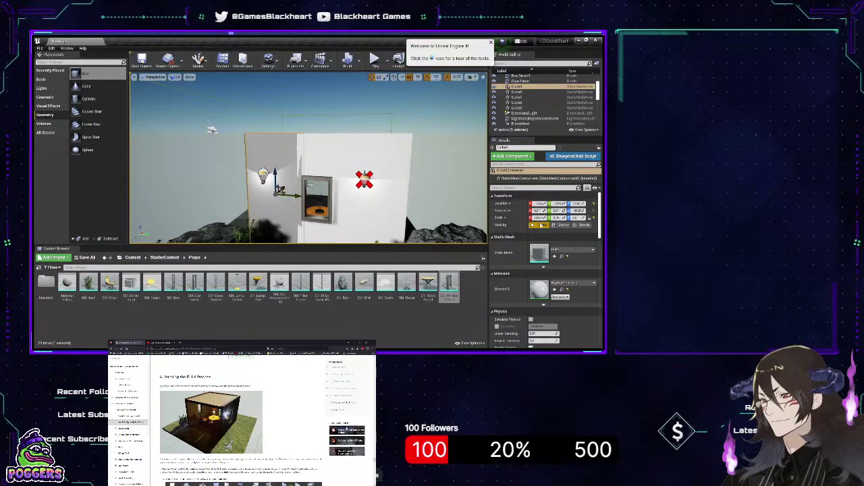
Check the changed wall section from inside the room and undo its material changes
left_click(445, 147)
mouse_move(444, 147)
right_mouse_down()
mouse_move(418, 156)
mouse_move(435, 146)
right_mouse_up()
key("s")
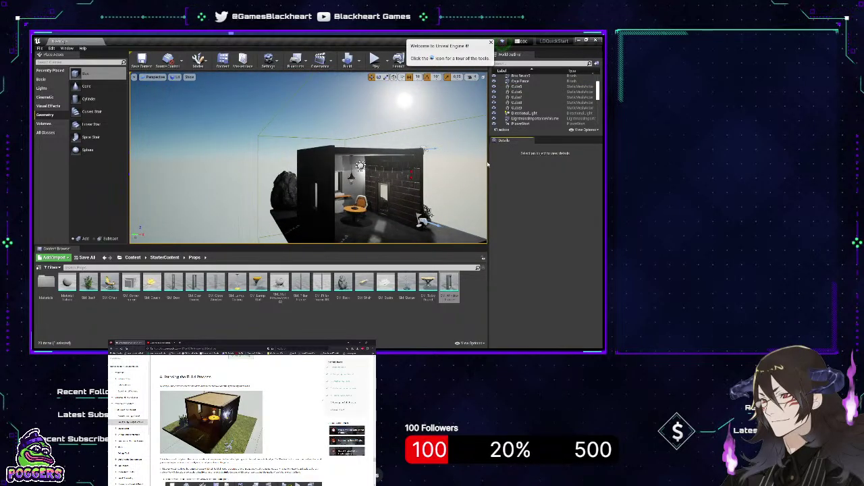
mouse_move(484, 165)
right_mouse_down()
mouse_move(465, 166)
mouse_move(484, 164)
right_mouse_up()
key("w")
key("d")
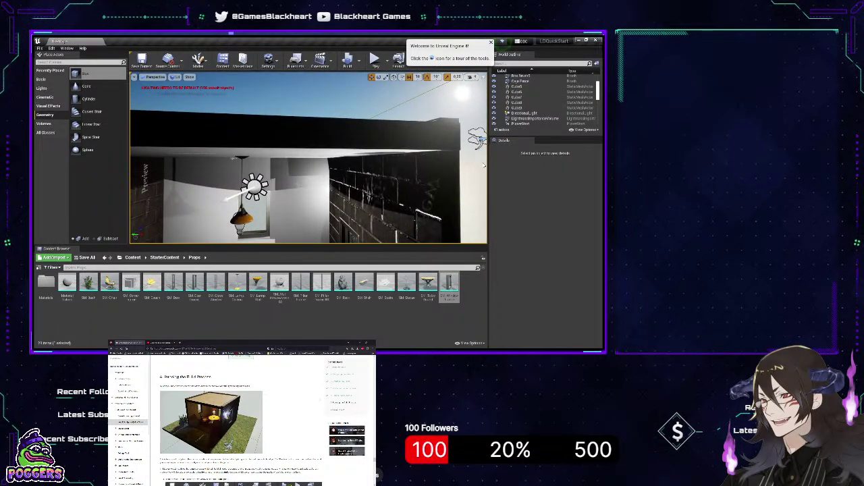
left_click(483, 165)
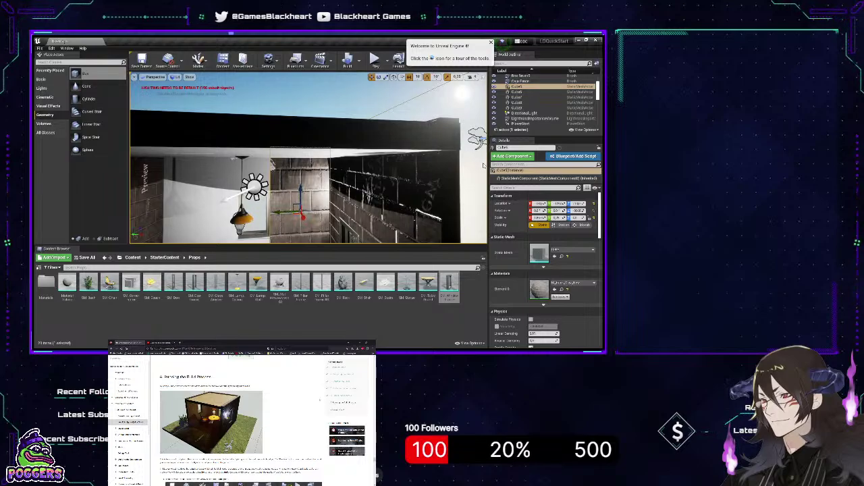
left_click(483, 165)
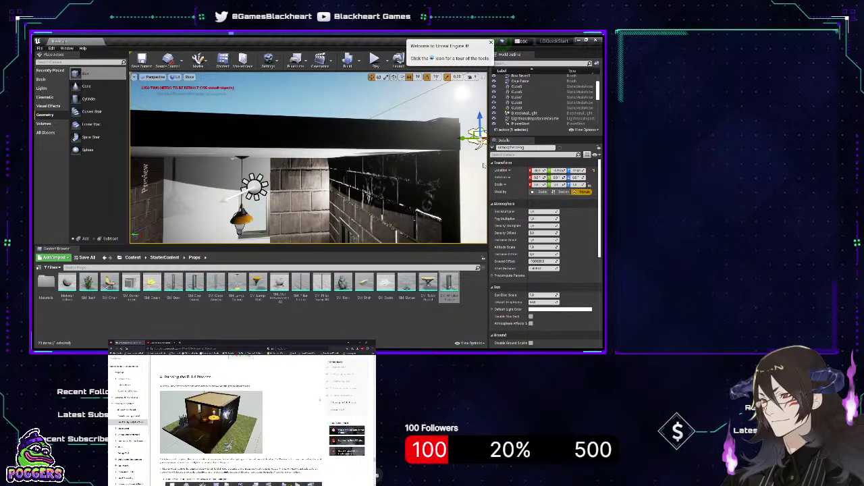
mouse_move(473, 169)
right_mouse_down()
mouse_move(432, 167)
mouse_move(466, 166)
mouse_move(454, 168)
right_mouse_up()
left_click(473, 169)
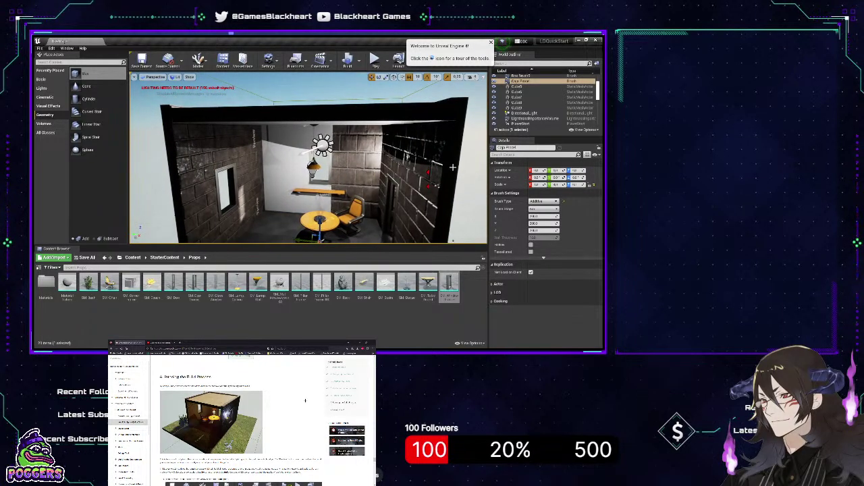
Undo the directional light's rotation and the subtractive box brush's repositioning on the lamp wall
key("ctrl+z")
key("ctrl+z")
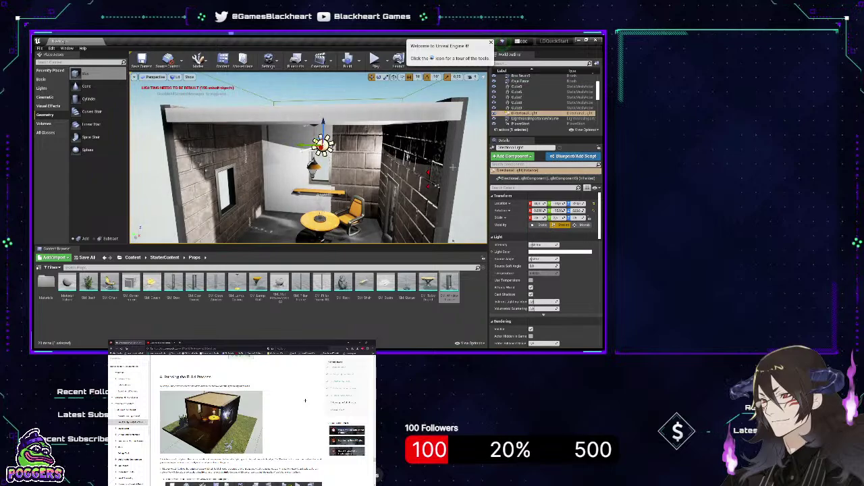
key("ctrl+z")
key("ctrl+z")
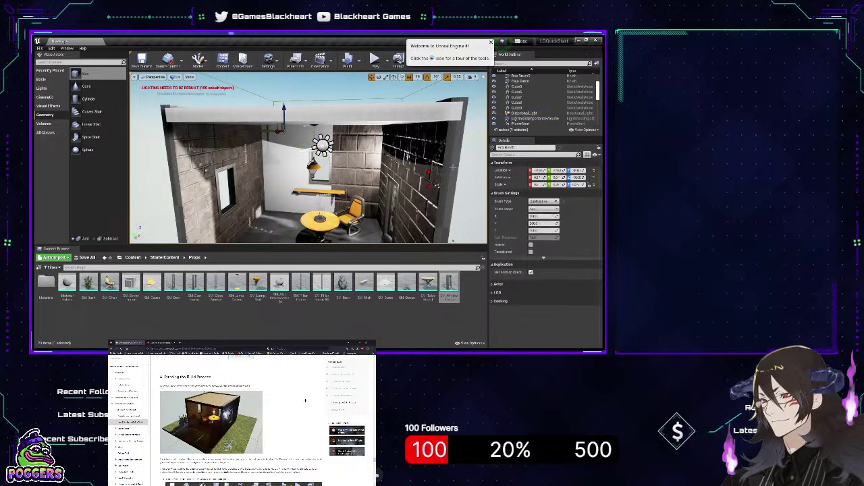
key("ctrl+z")
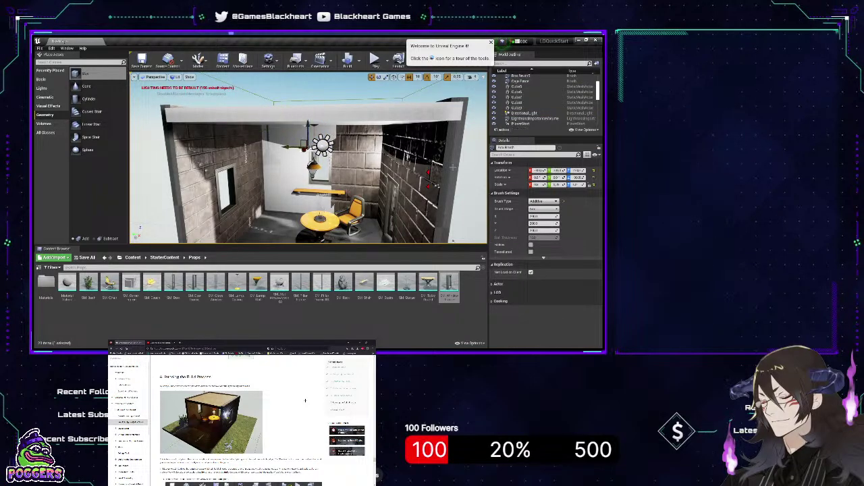
Undo the box brush's remaining edits and the additions of the brush, cube and glass window at the lamp wall
right_click_drag(454, 170, 454, 170)
key("ctrl+z")
key("ctrl+z")
key("ctrl+z")
key("ctrl+z")
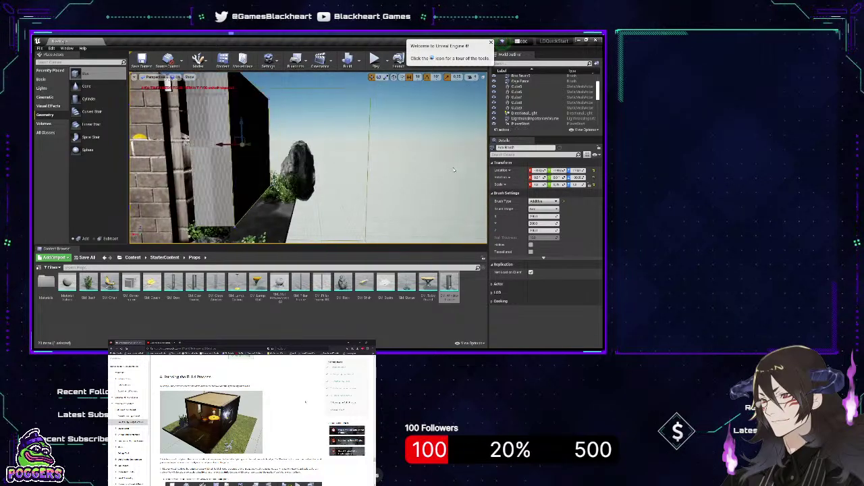
key("ctrl+z")
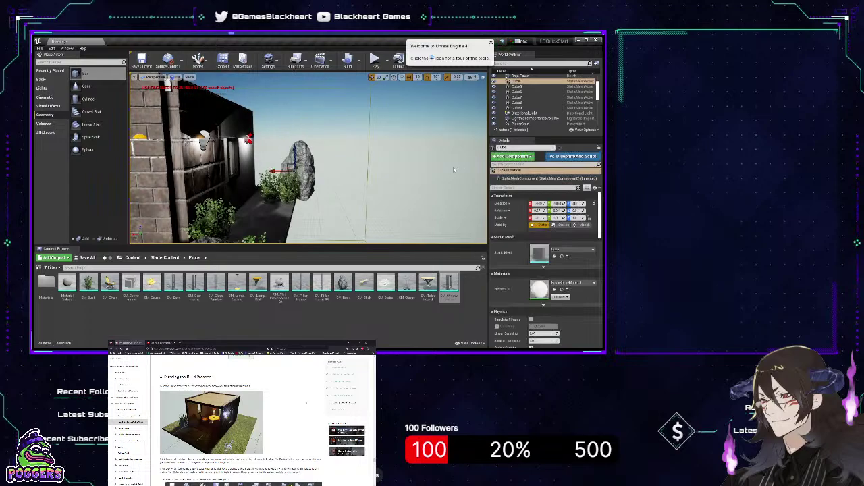
key("ctrl+z")
key("ctrl+z")
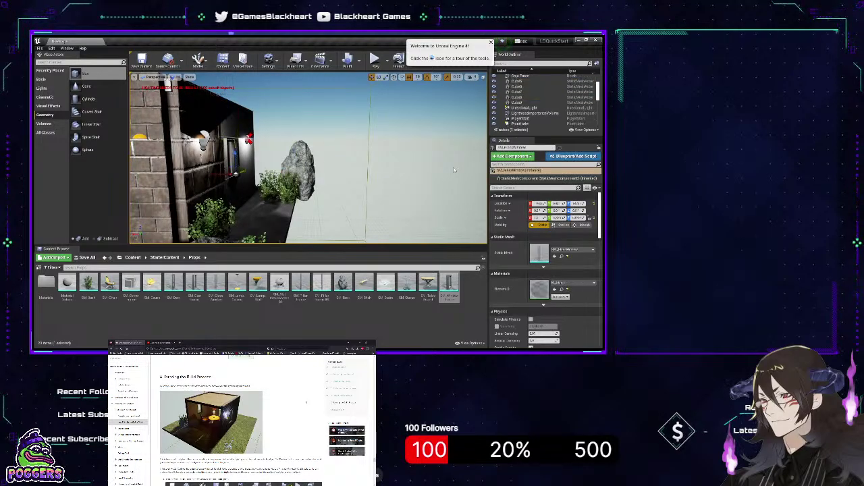
key("ctrl+z")
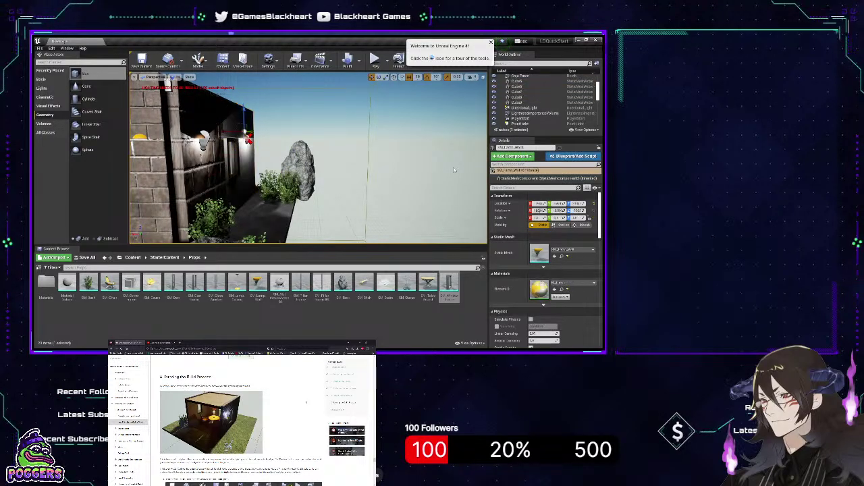
Undo the earlier lamp and wall section changes on the exterior lamp wall
right_click_drag(455, 170, 455, 170)
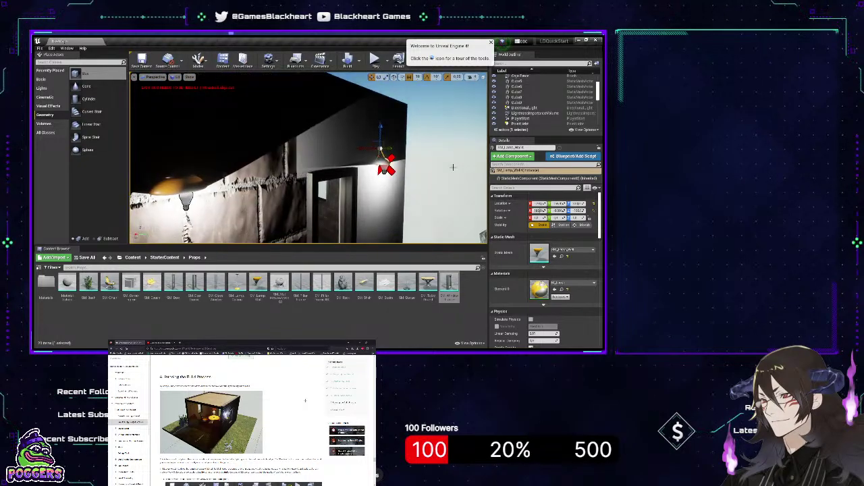
key("ctrl+z")
key("ctrl+z")
key("ctrl+z")
key("ctrl+z")
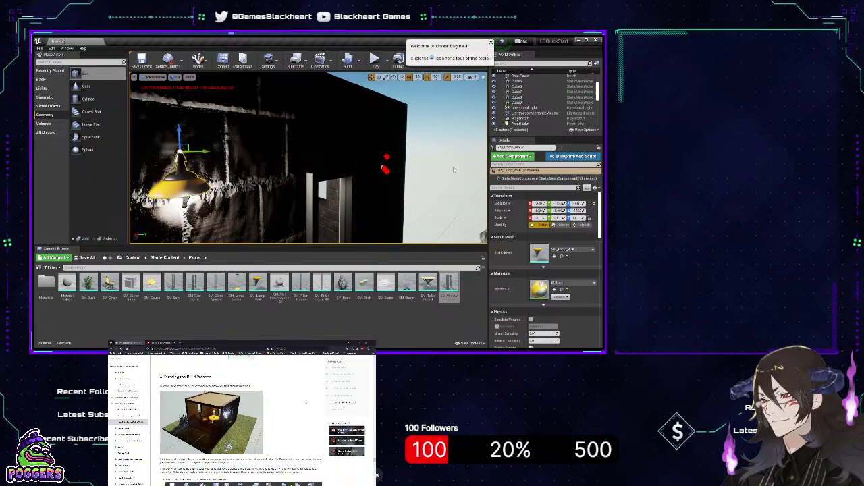
key("ctrl+z")
key("ctrl+z")
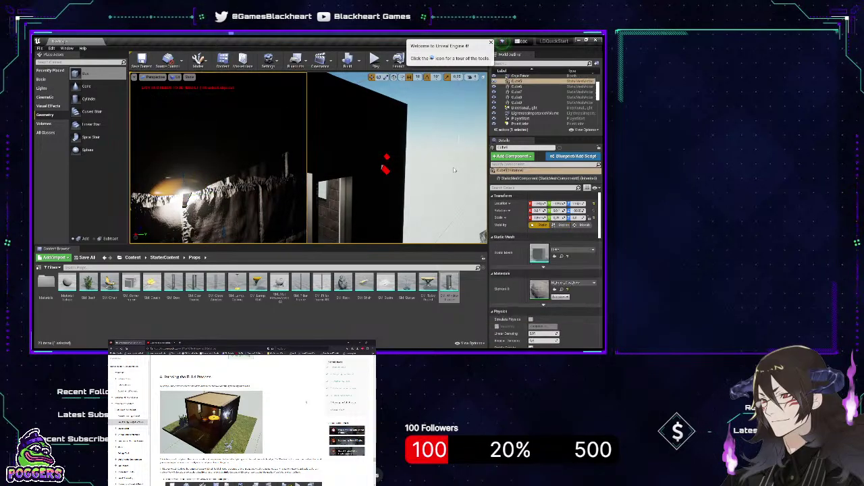
key("ctrl+z")
right_click_drag(452, 164, 450, 166)
key("ctrl+z")
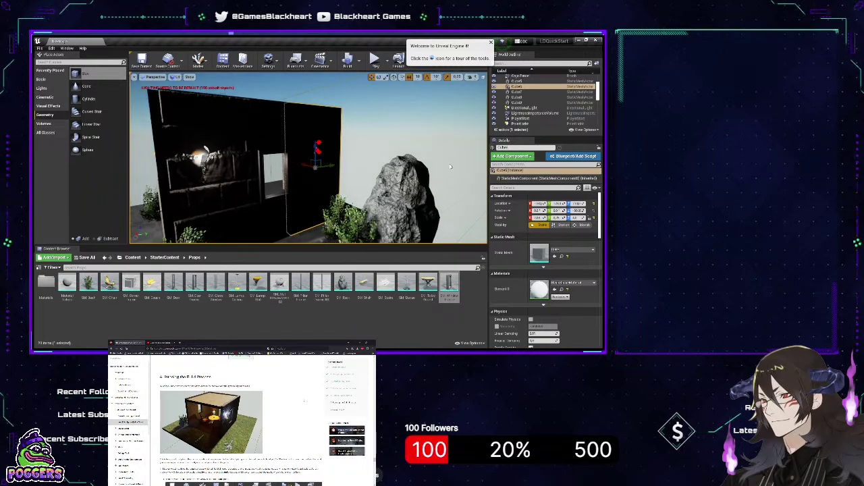
View the room's interior and undo the older box brush edits outside the side window, back to before that brush was added
key("Escape")
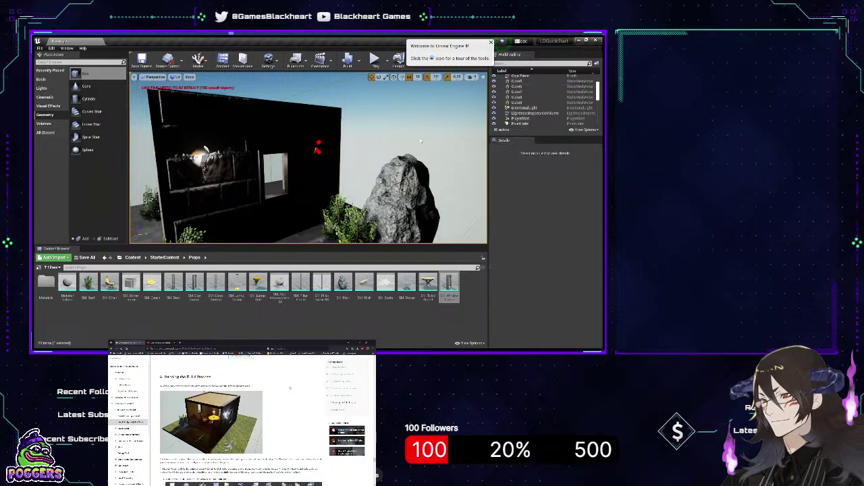
right_click_drag(421, 141, 421, 141)
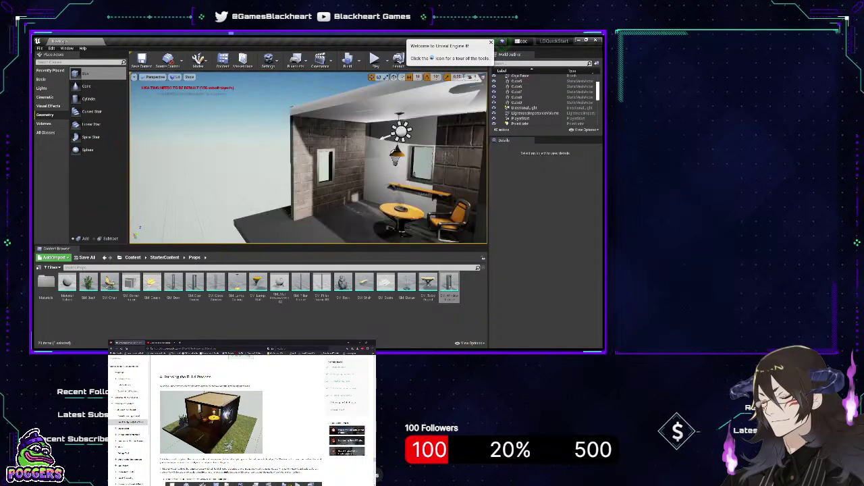
right_click_drag(323, 159, 322, 159)
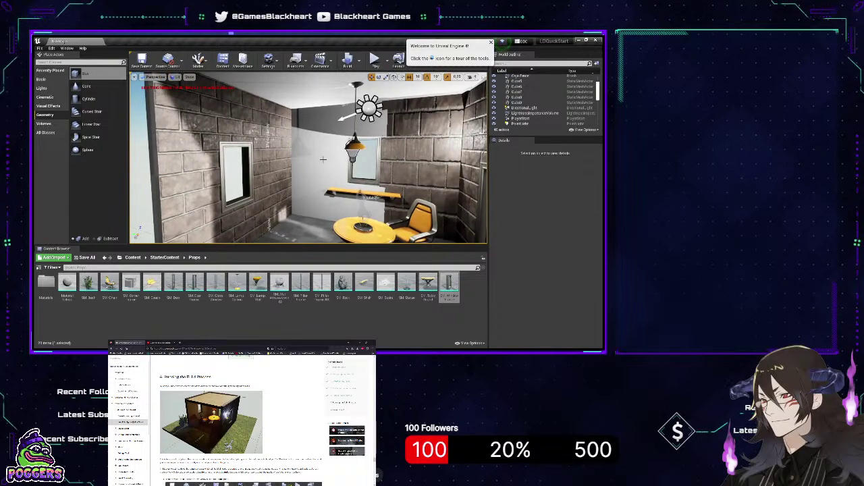
key("ctrl+z")
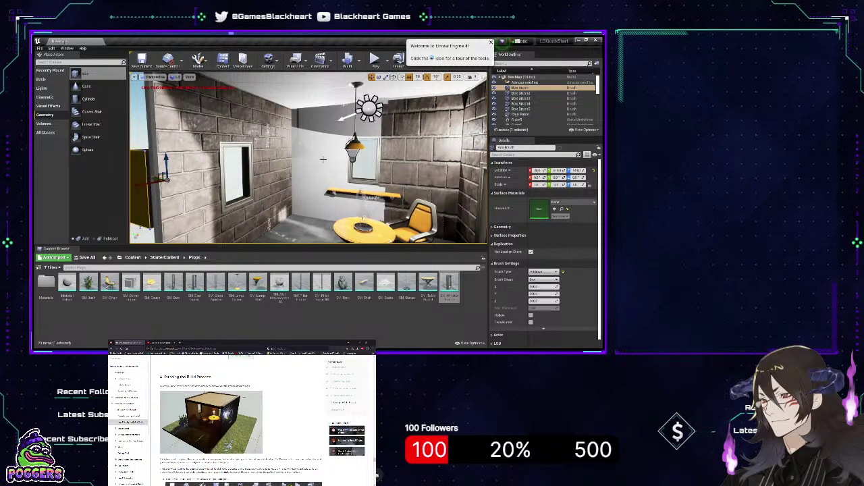
key("ctrl+z")
key("ctrl+z")
key("ctrl+z")
key("ctrl+z")
key("ctrl+z")
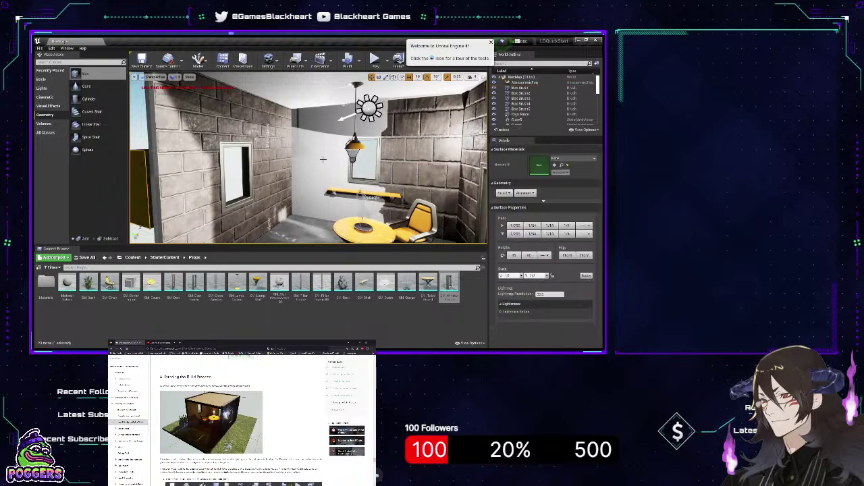
key("ctrl+z")
key("ctrl+z")
key("ctrl+z")
key("ctrl+z")
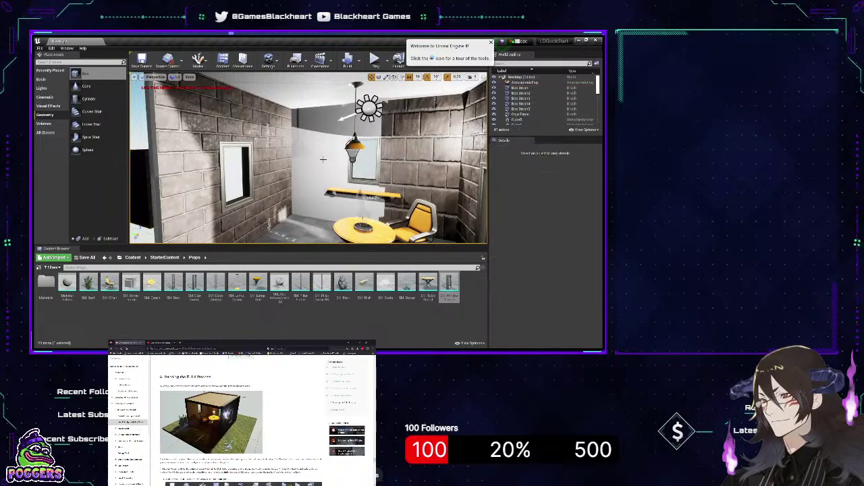
key("ctrl+z")
key("ctrl+z")
key("ctrl+z")
key("ctrl+z")
key("ctrl+z")
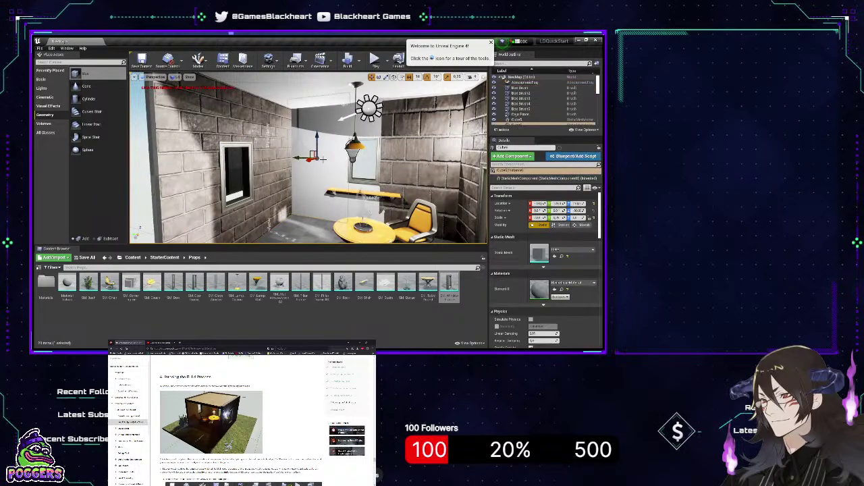
key("ctrl+z")
key("ctrl+z")
key("ctrl+z")
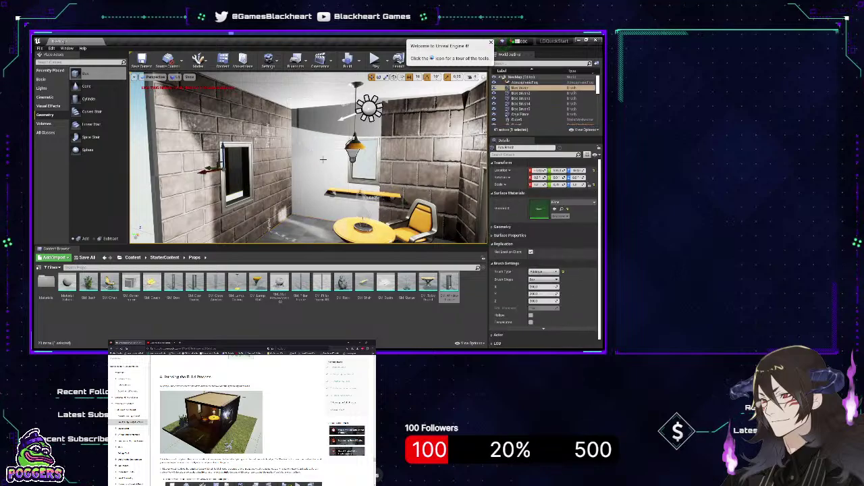
key("ctrl+z")
key("ctrl+z")
key("ctrl+z")
key("ctrl+z")
key("ctrl+z")
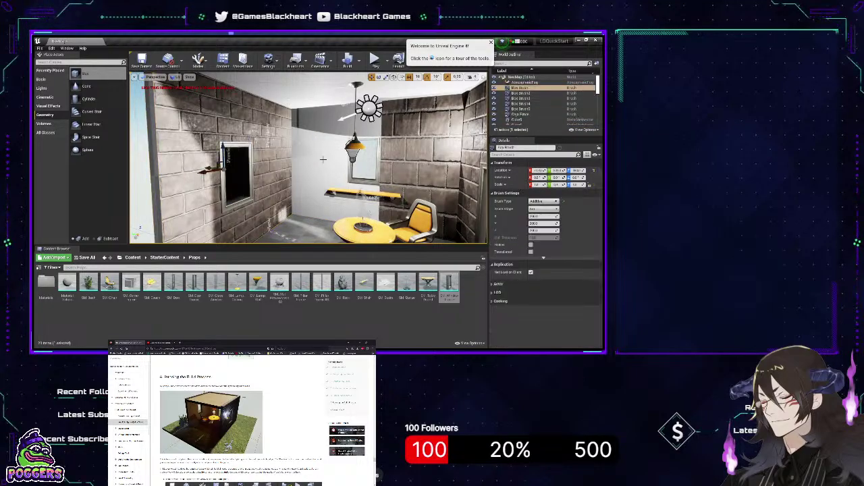
key("ctrl+z")
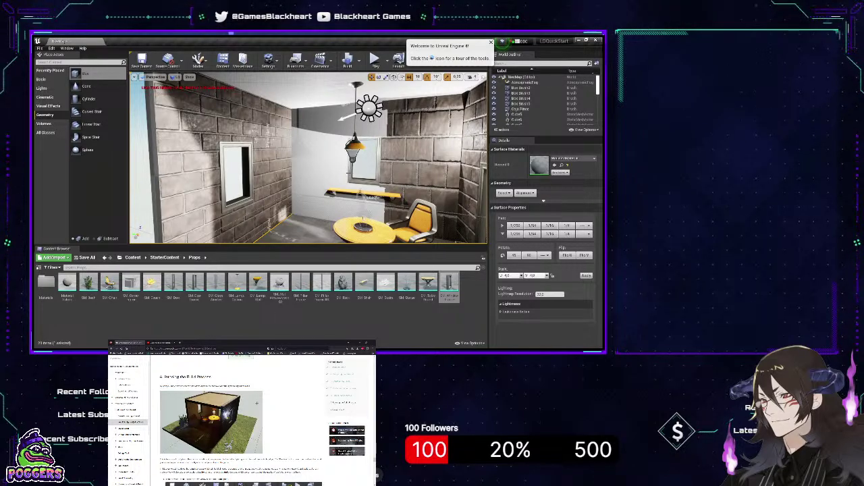
key("ctrl+z")
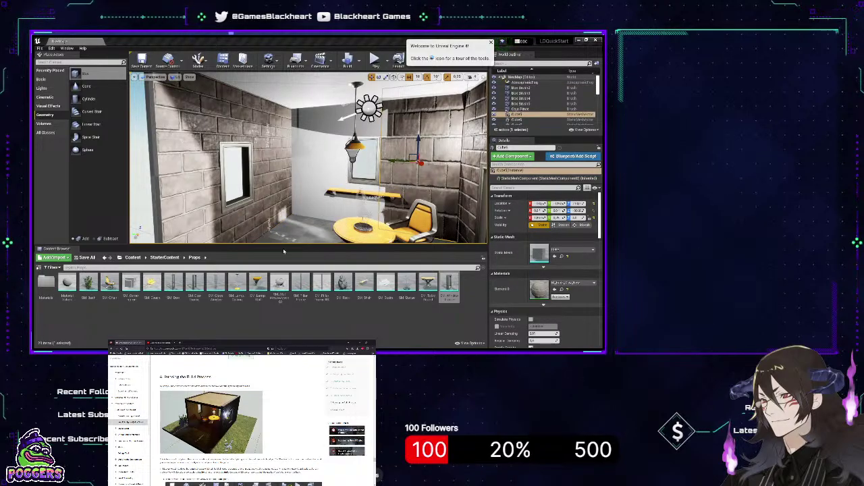
Undo the earlier box brush edits and the brick material on the room's back wall section
left_click(315, 200)
left_click(315, 200)
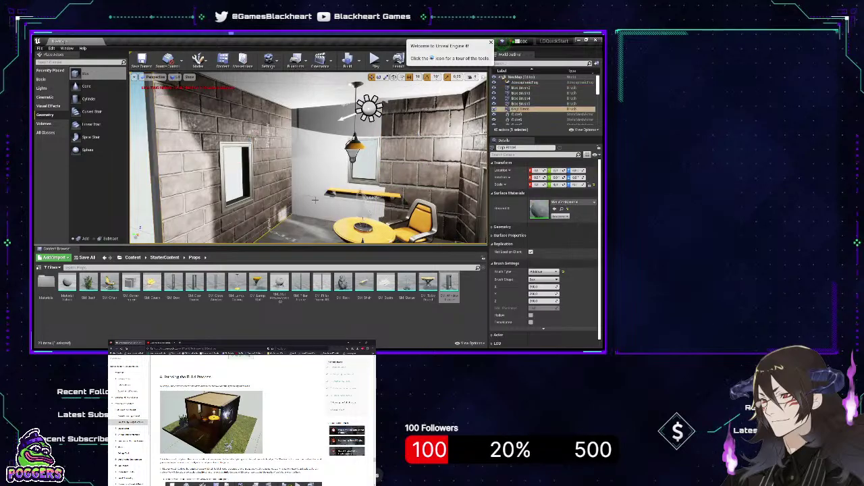
left_click(315, 200)
left_click(315, 200)
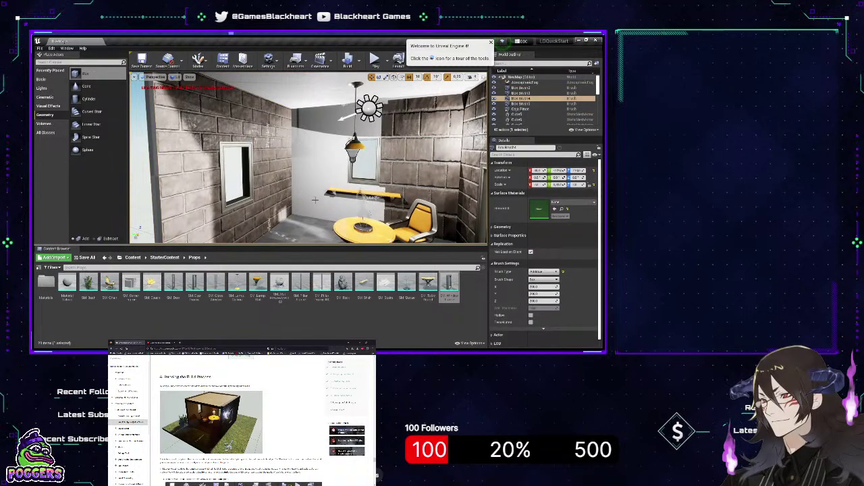
key("ctrl+z")
key("ctrl+z")
key("ctrl+z")
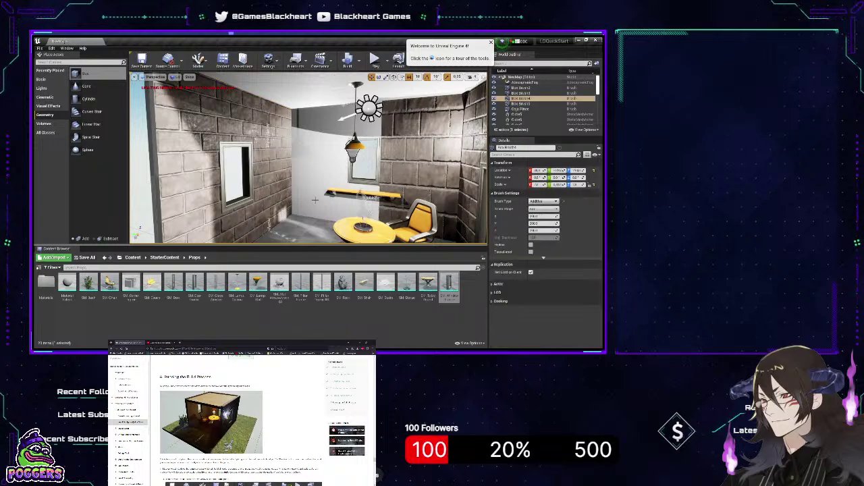
key("ctrl+z")
key("ctrl+z")
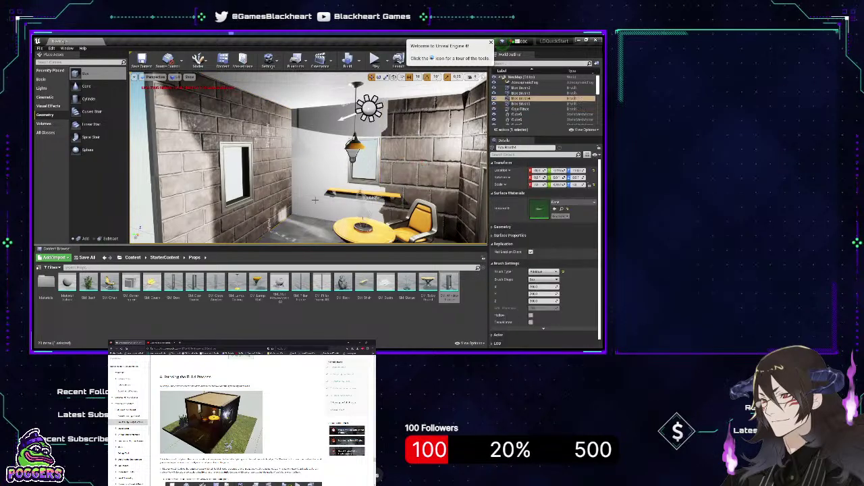
key("ctrl+z")
key("ctrl+z")
key("ctrl+z")
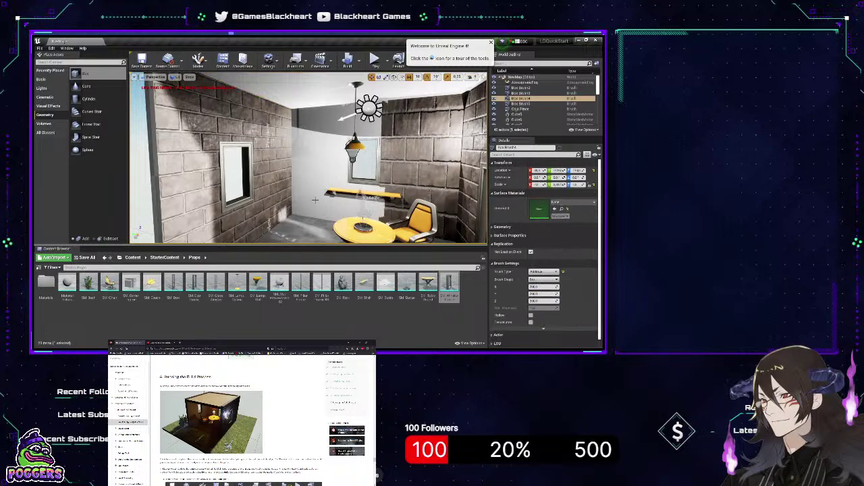
key("ctrl+z")
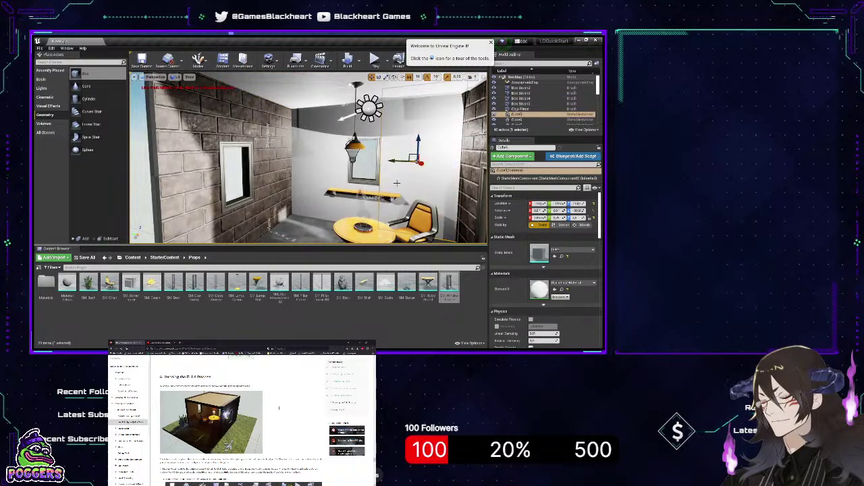
Undo the material change on the room's ceiling cube
right_click_drag(396, 183, 363, 150)
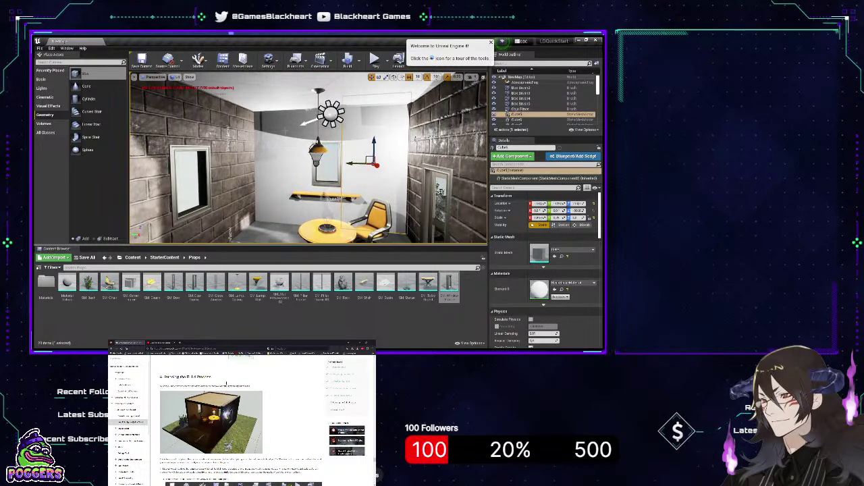
mouse_move(278, 141)
right_mouse_down()
mouse_move(395, 139)
mouse_move(287, 142)
right_mouse_up()
left_click(304, 143)
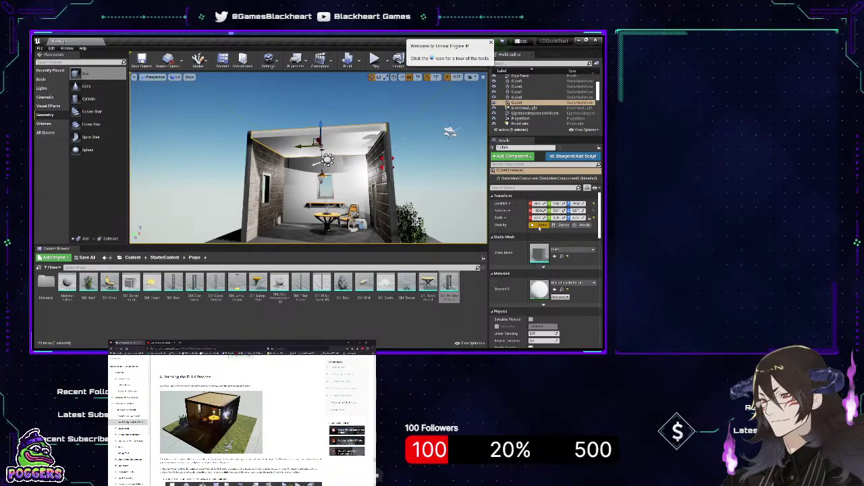
key("ctrl+z")
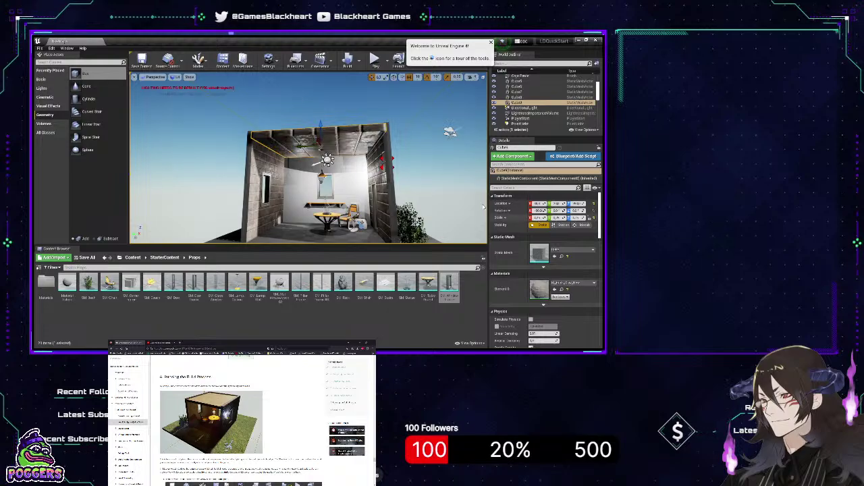
Move the point light at the nearer lamp outward on the exterior side of the untextured window wall
right_click_drag(432, 196, 351, 220)
key("w")
key("s")
key("w")
key("s")
key("w")
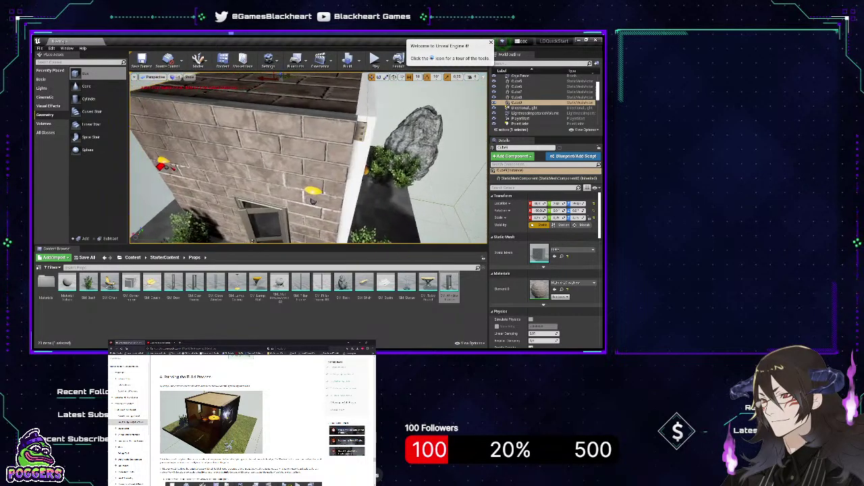
right_click_drag(372, 132, 370, 132)
key("a")
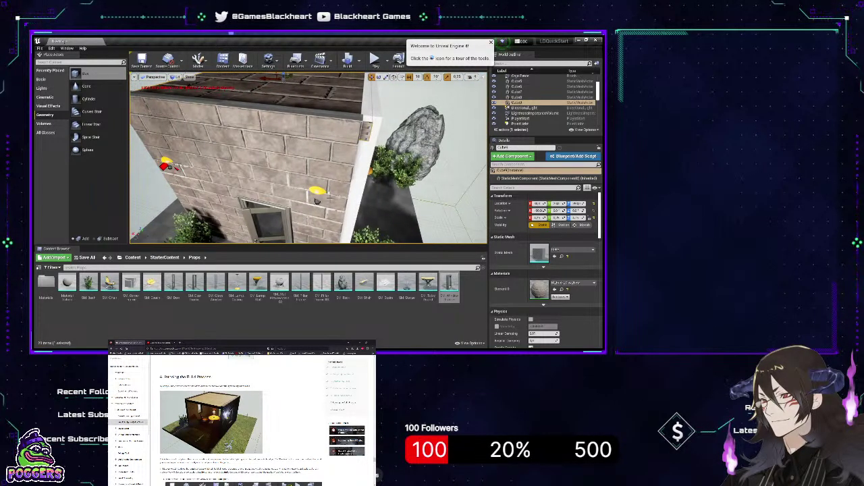
key("d")
right_click_drag(401, 202, 297, 185)
key("w")
left_click(271, 179)
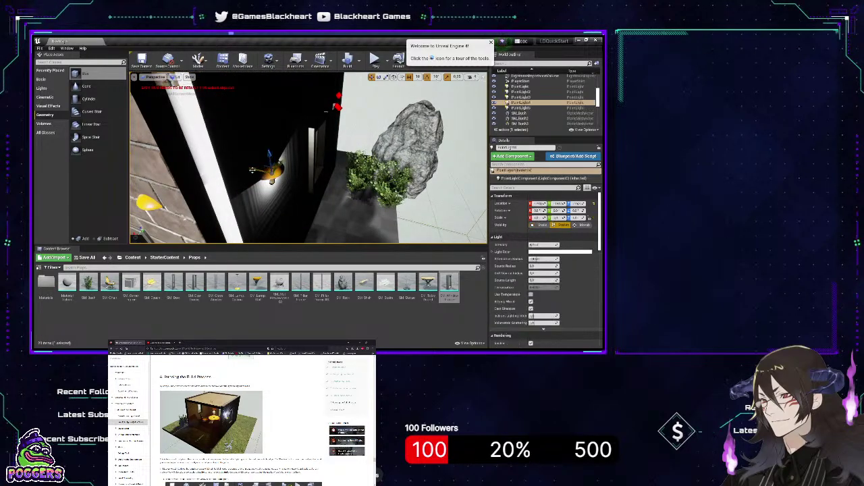
left_click_drag(254, 170, 258, 172)
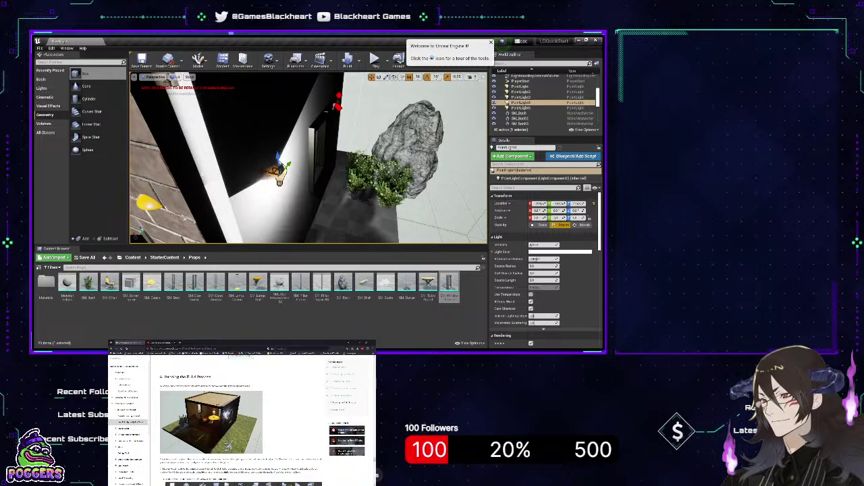
Move the point light at the farther lamp on the untextured window wall outward from the wall surface
left_click(279, 177)
right_click_drag(261, 157, 289, 161)
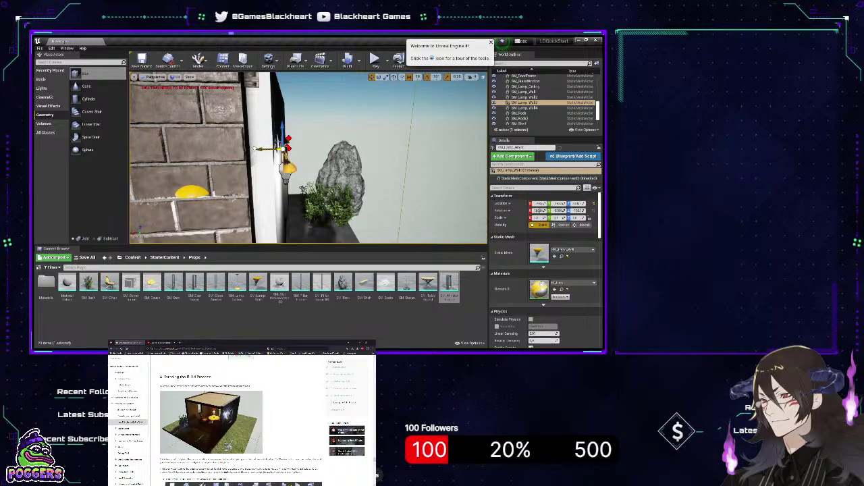
right_click_drag(289, 161, 246, 143)
left_click(257, 154)
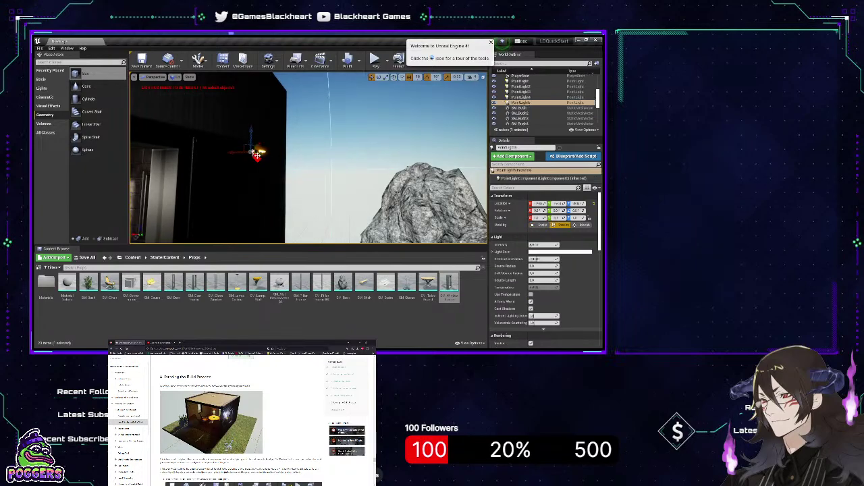
left_click_drag(257, 157, 254, 154)
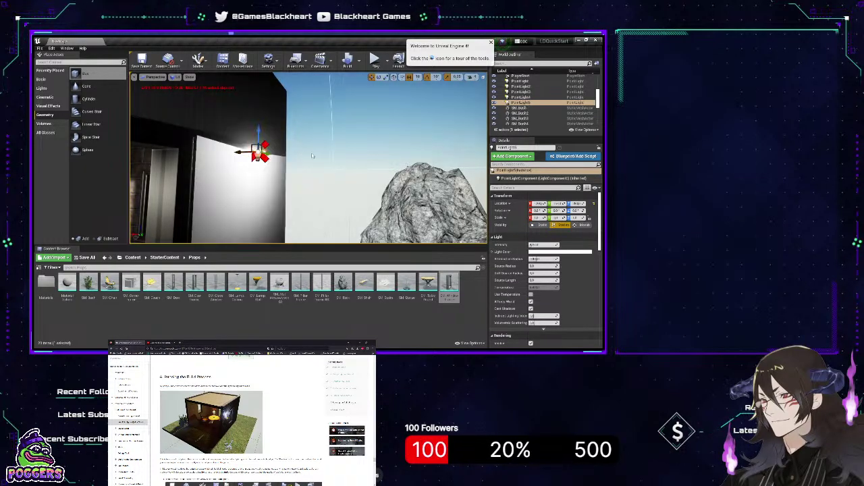
right_click_drag(254, 154, 315, 156)
Reposition the wall lamp near the back corner of the door wall and its point light, moving them outward
left_click(174, 233)
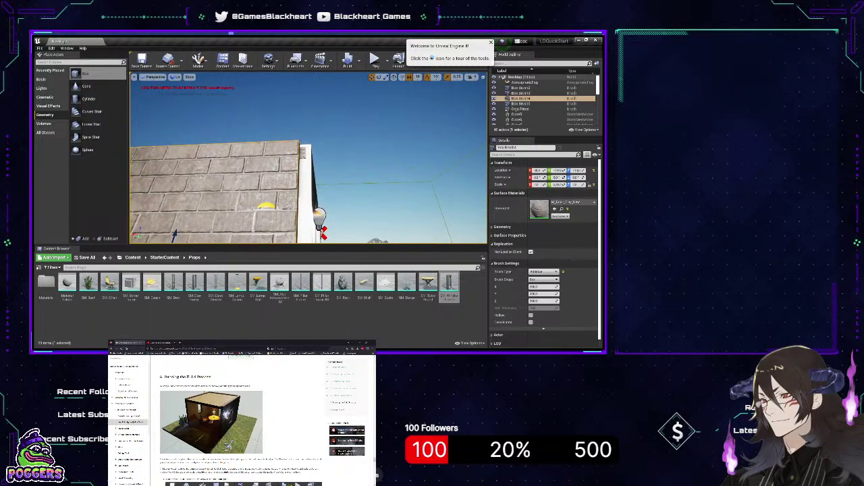
left_click(265, 206)
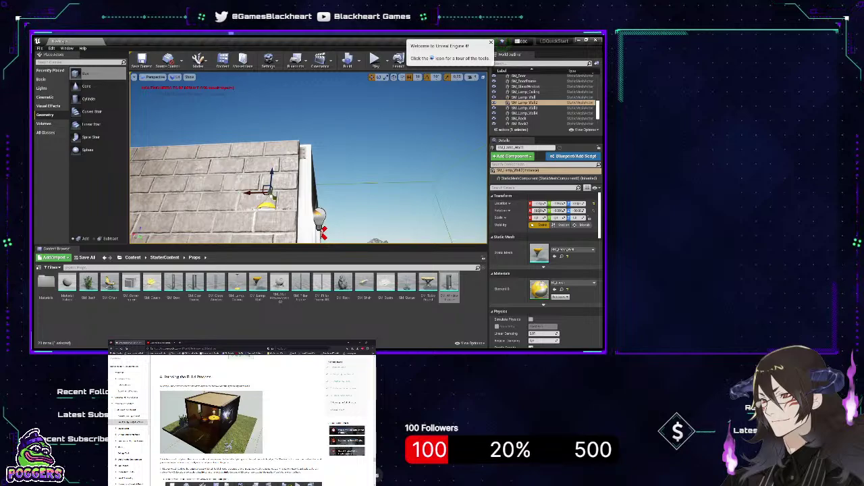
left_click_drag(273, 197, 271, 195)
left_click(267, 210)
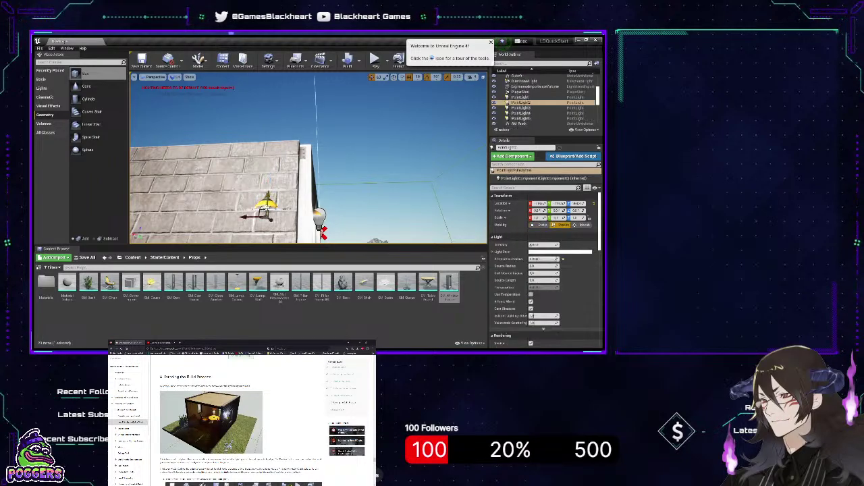
mouse_move(270, 217)
left_mouse_down()
mouse_move(256, 215)
mouse_move(283, 214)
mouse_move(273, 210)
left_mouse_up()
Move the wall lamp near the door wall's open front end and its point light outward from the bricks
mouse_move(171, 134)
right_mouse_down()
mouse_move(196, 133)
mouse_move(170, 134)
right_mouse_up()
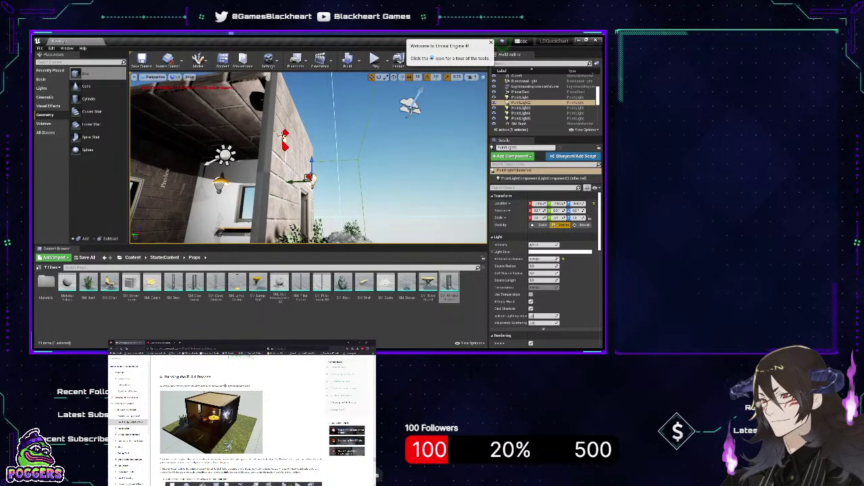
left_click(283, 137)
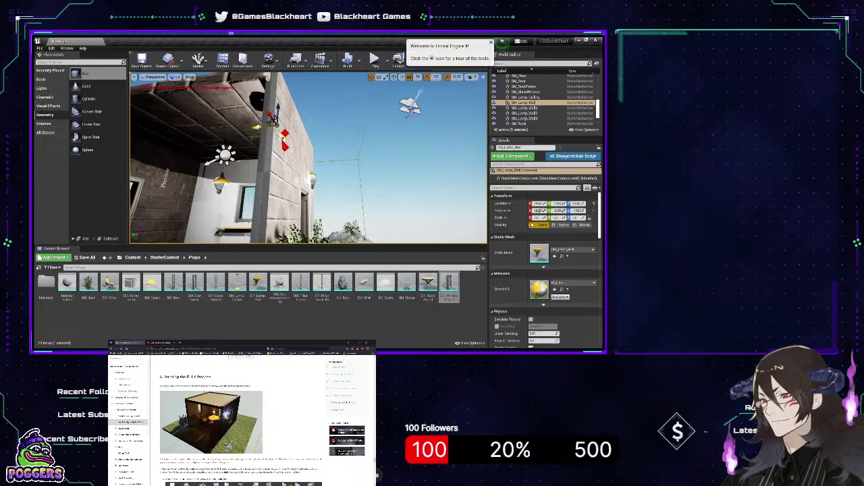
left_click_drag(257, 127, 262, 126)
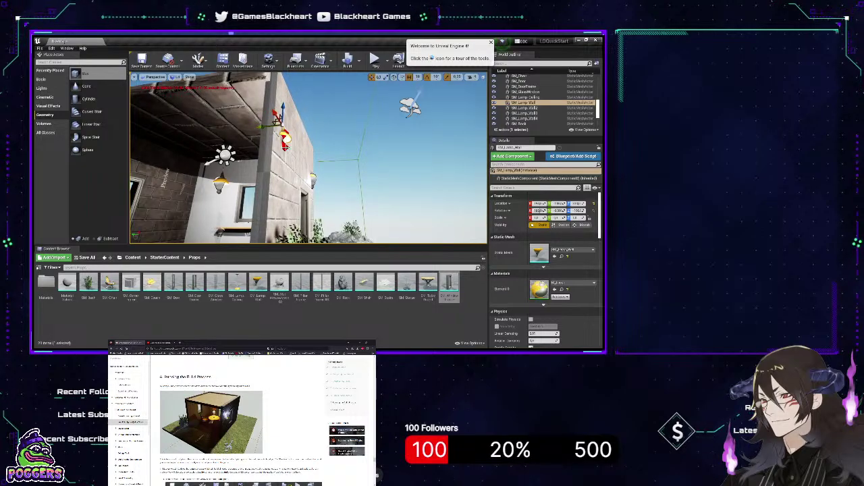
left_click(259, 141)
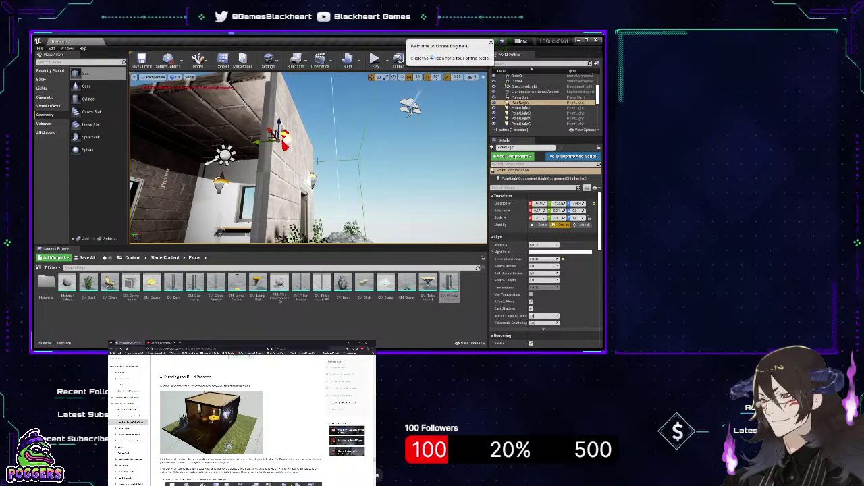
key("a")
mouse_move(261, 141)
right_mouse_down()
mouse_move(252, 137)
mouse_move(261, 139)
mouse_move(262, 124)
right_mouse_up()
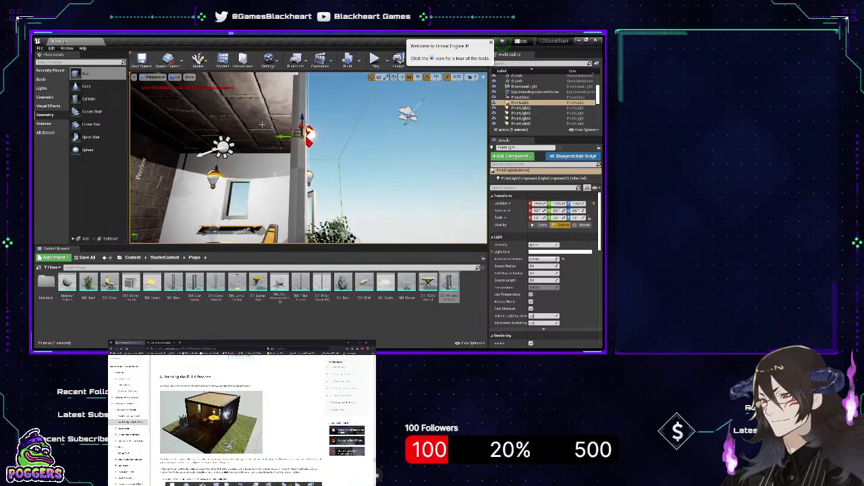
left_click_drag(282, 137, 288, 137)
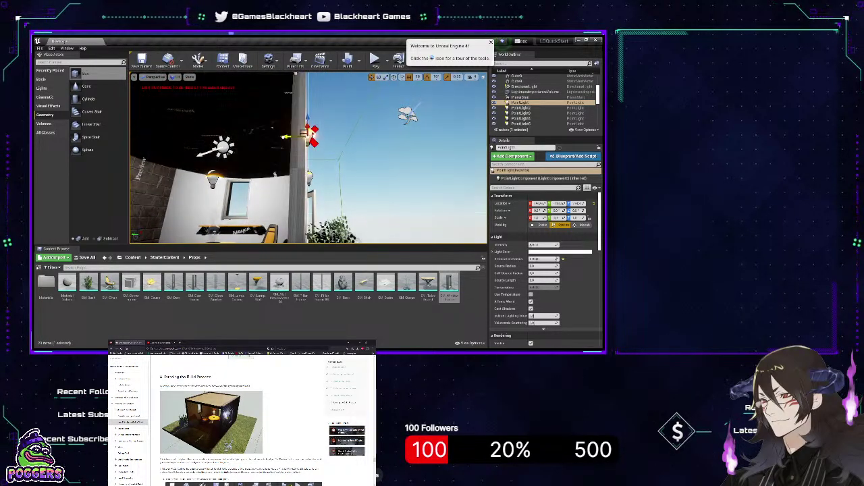
Examine the room's interior, the exterior door wall and the untextured window wall from several angles
key("a")
right_click_drag(289, 137, 223, 152)
key("s")
key("d")
key("a")
key("a")
key("d")
key("w")
key("d")
key("d")
key("w")
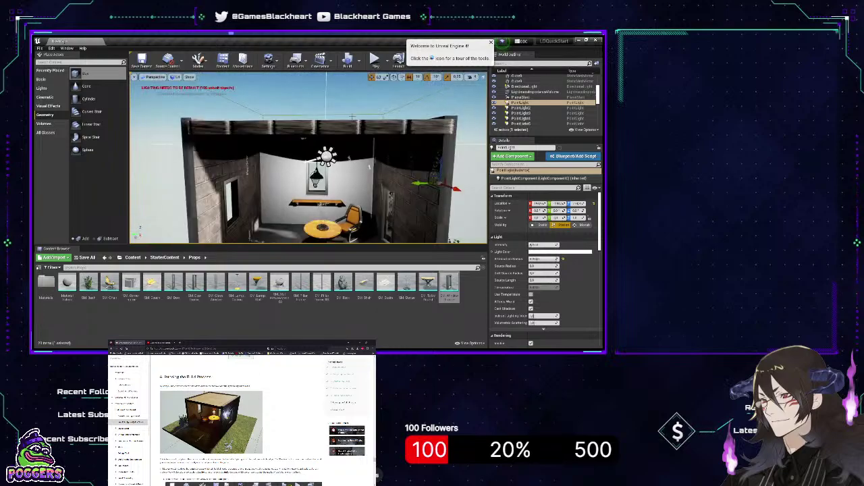
key("d")
right_click_drag(353, 116, 284, 121)
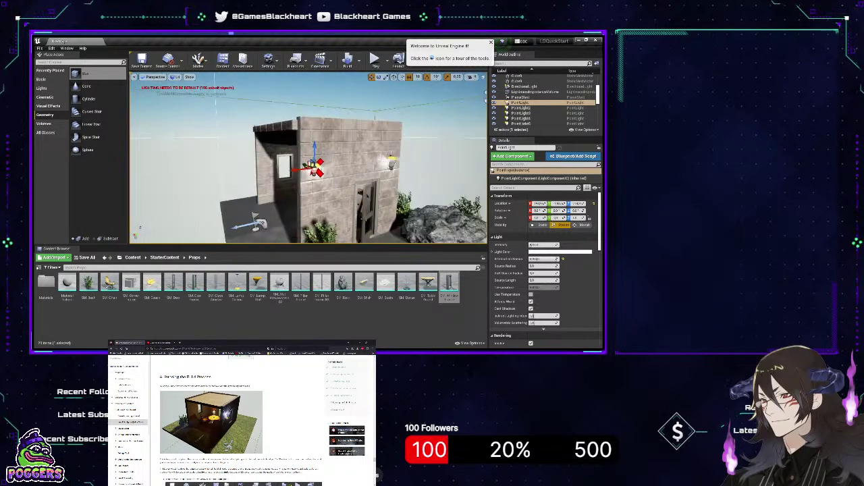
key("d")
right_click_drag(308, 157, 220, 160)
key("w")
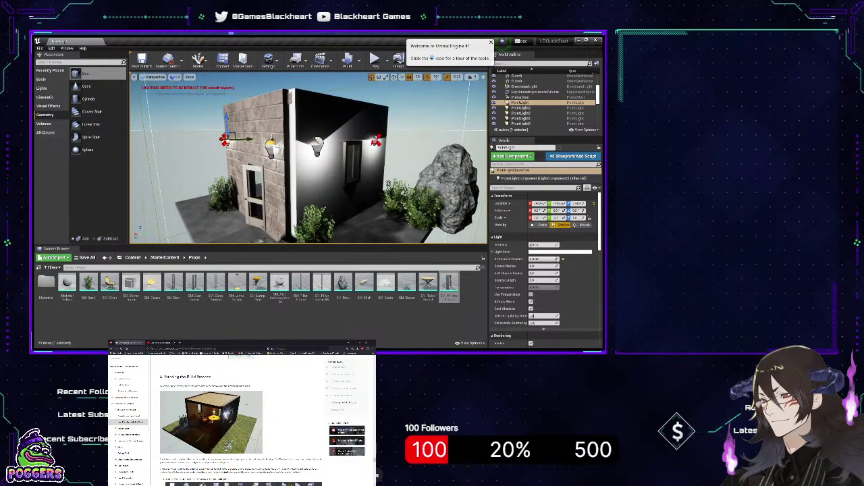
Inspect the cube sections around the window on the untextured exterior wall and check their material settings
left_click(322, 174)
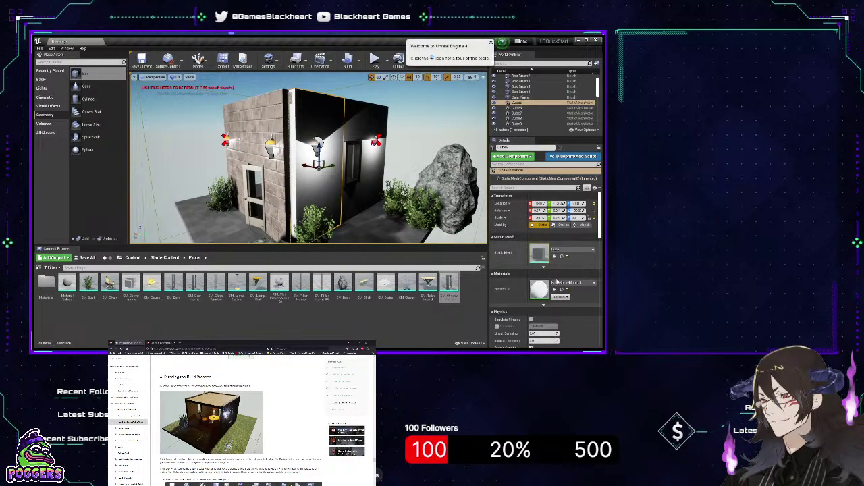
scroll(559, 279, "down", 3)
scroll(559, 278, "up", 1)
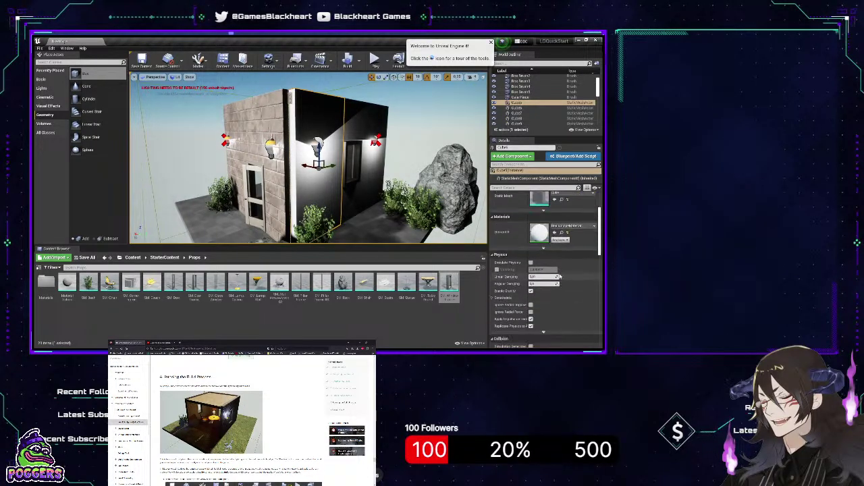
scroll(558, 277, "up", 1)
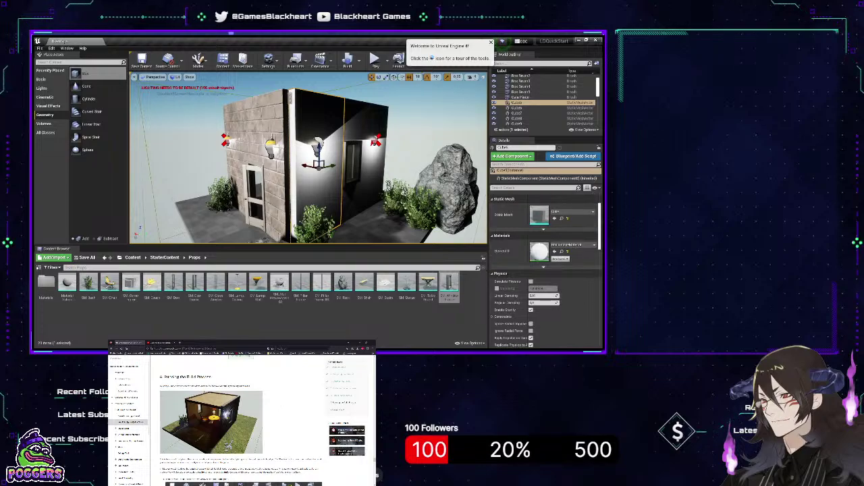
right_click_drag(308, 158, 283, 209)
left_click(278, 184)
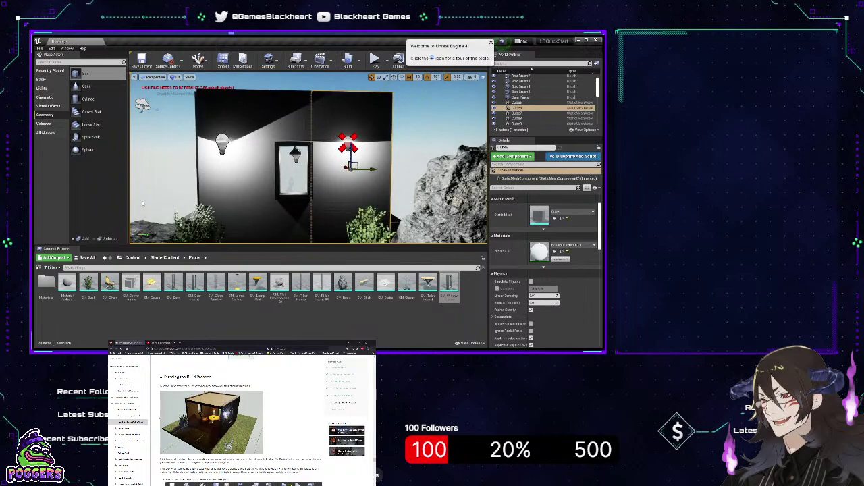
left_click(279, 216)
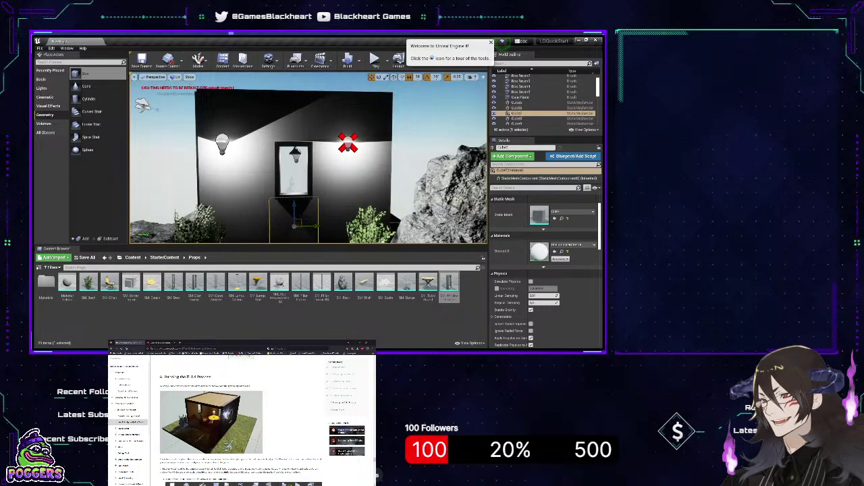
left_click(254, 202)
left_click(292, 113)
left_click(354, 175)
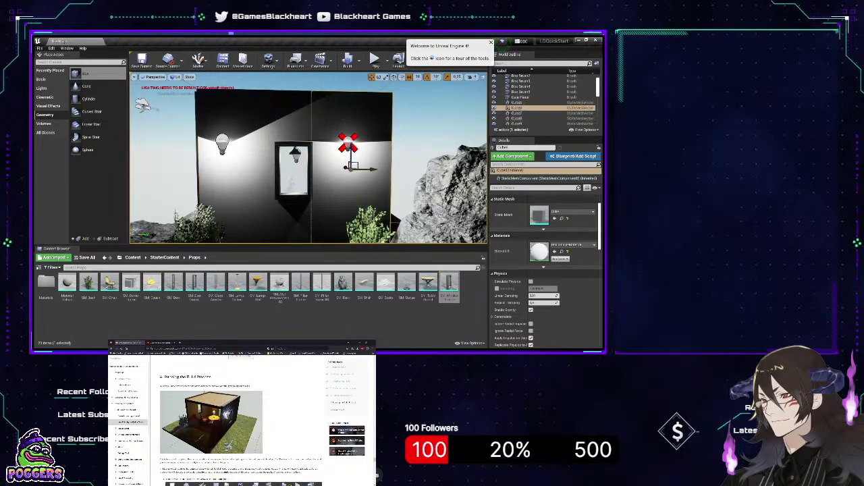
right_click_drag(425, 163, 425, 163)
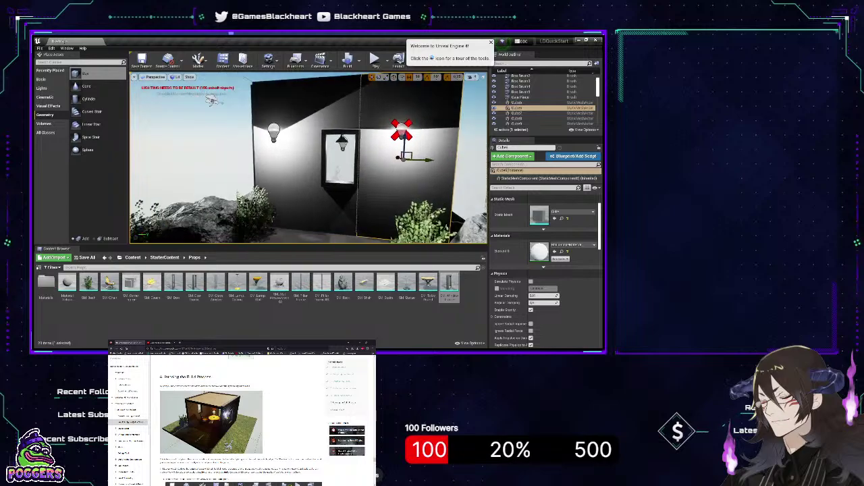
Inspect the back window wall's cube sections from outside and inside the room to identify each piece
left_click(337, 205)
right_click_drag(470, 140, 471, 140)
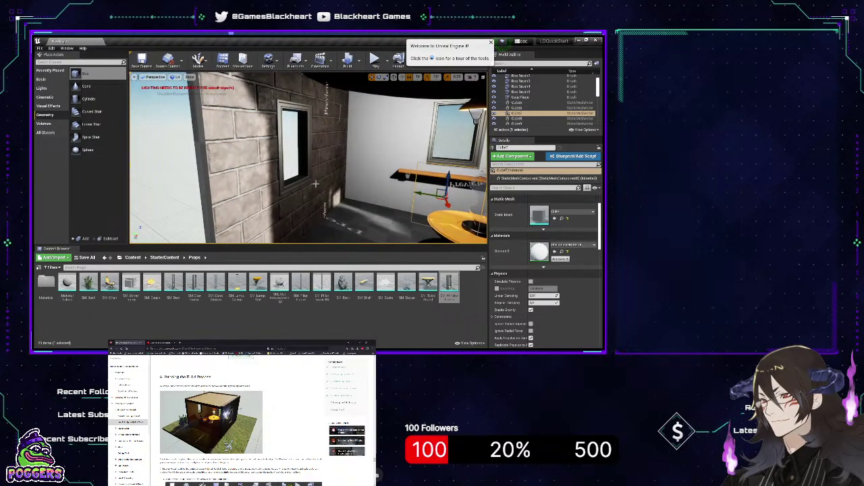
right_click_drag(184, 157, 184, 157)
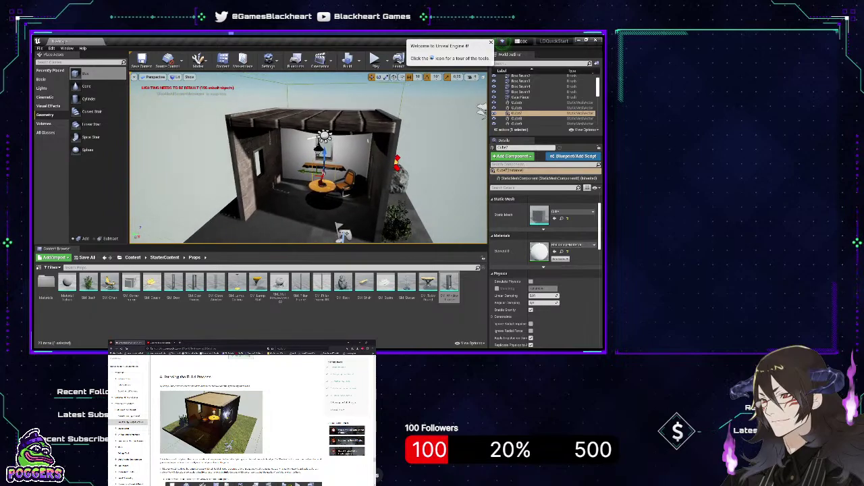
right_click_drag(423, 154, 422, 154)
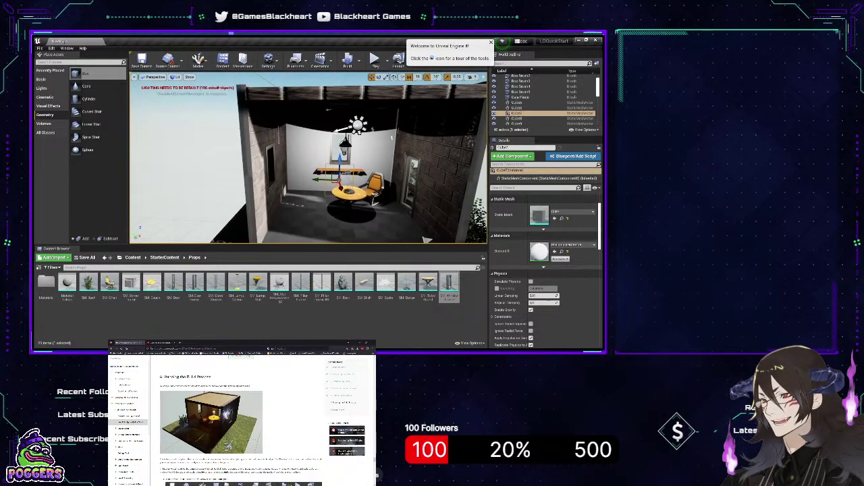
right_click_drag(365, 171, 366, 171)
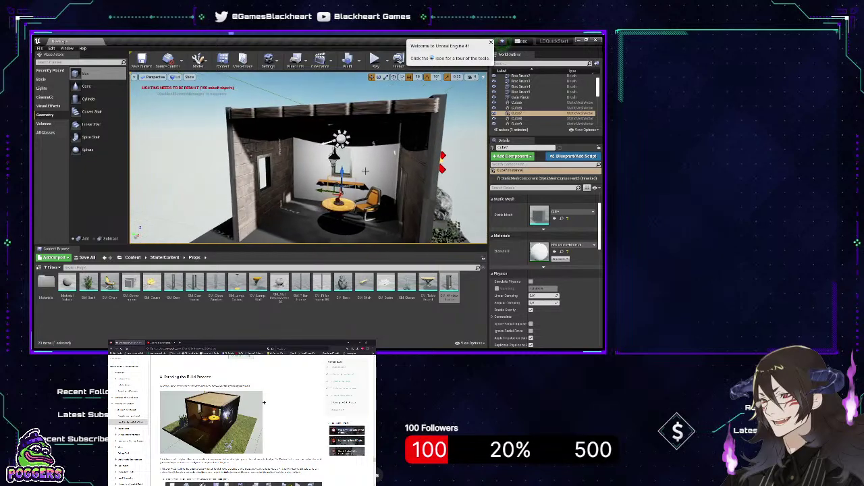
left_click(371, 159)
left_click(305, 174)
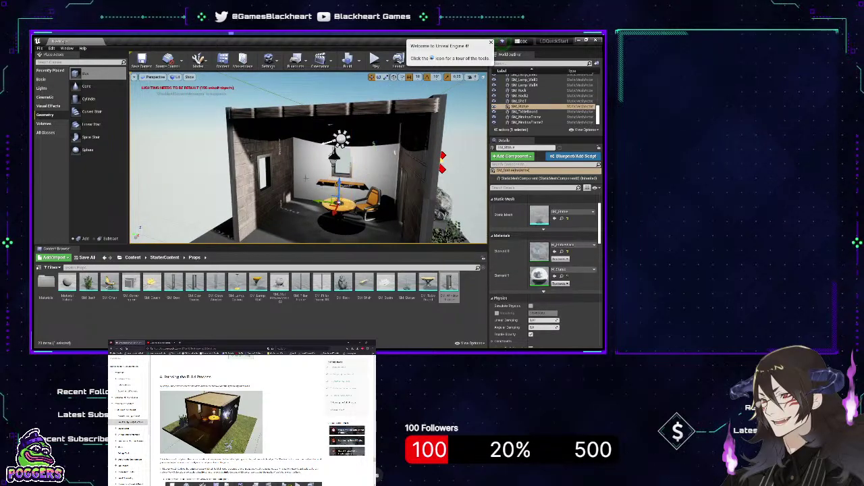
left_click(348, 128)
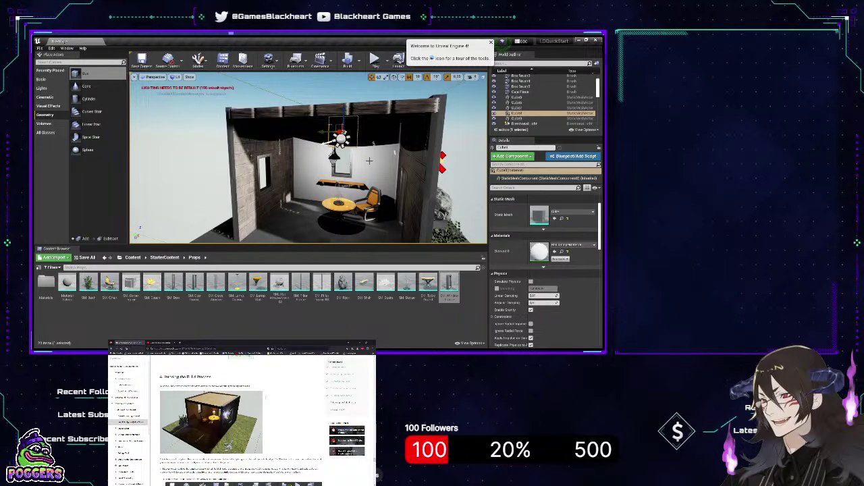
left_click(327, 139)
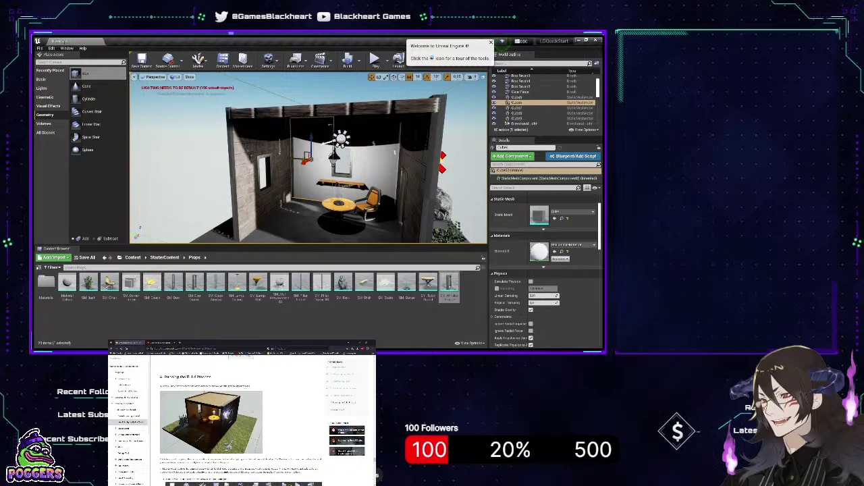
left_click(373, 166)
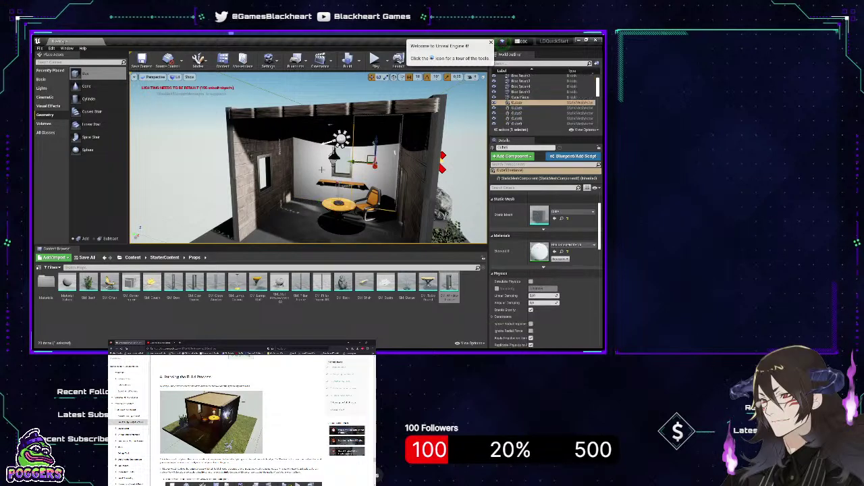
left_click_drag(323, 169, 162, 155, "alt")
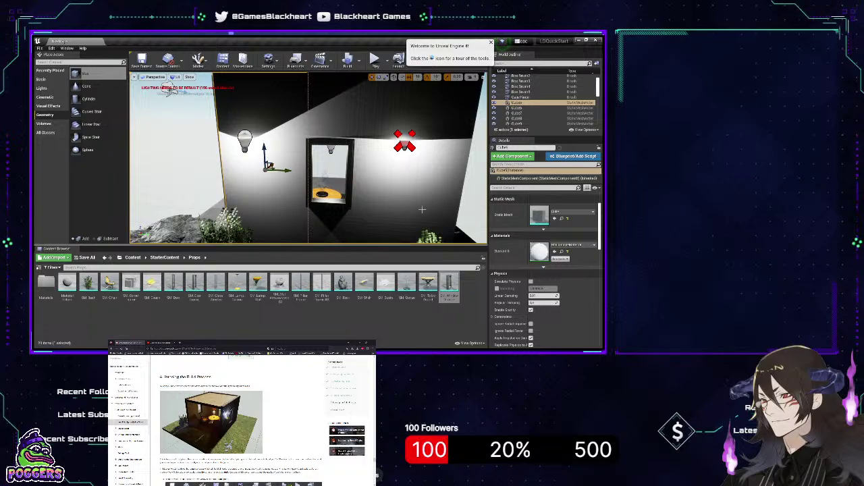
Examine the room from its open front, the untextured window wall and the exterior door wall's back corner
mouse_move(308, 159)
right_mouse_down()
mouse_move(412, 156)
mouse_move(473, 166)
mouse_move(453, 164)
right_mouse_up()
key("a")
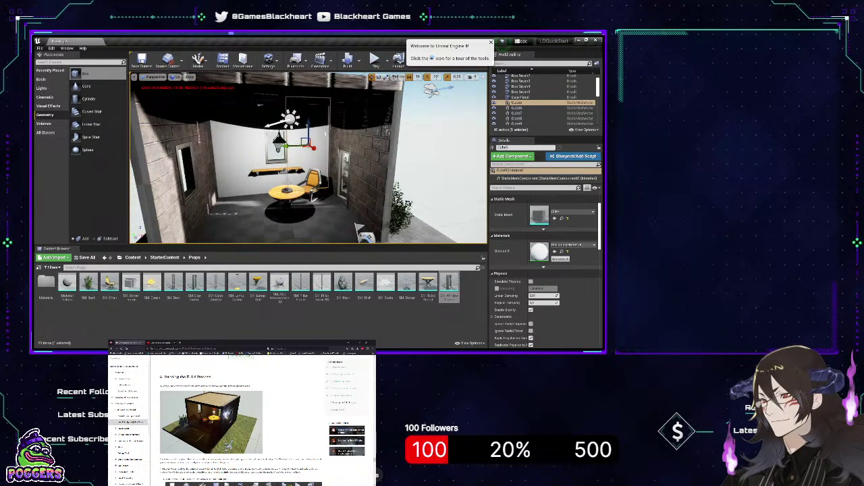
key("s")
right_click_drag(453, 165, 397, 151)
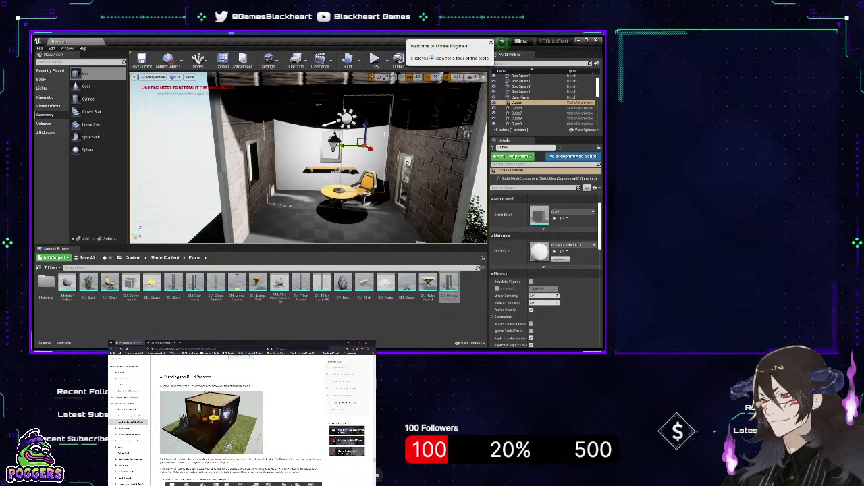
key("w")
right_click_drag(308, 157, 219, 203)
key("w")
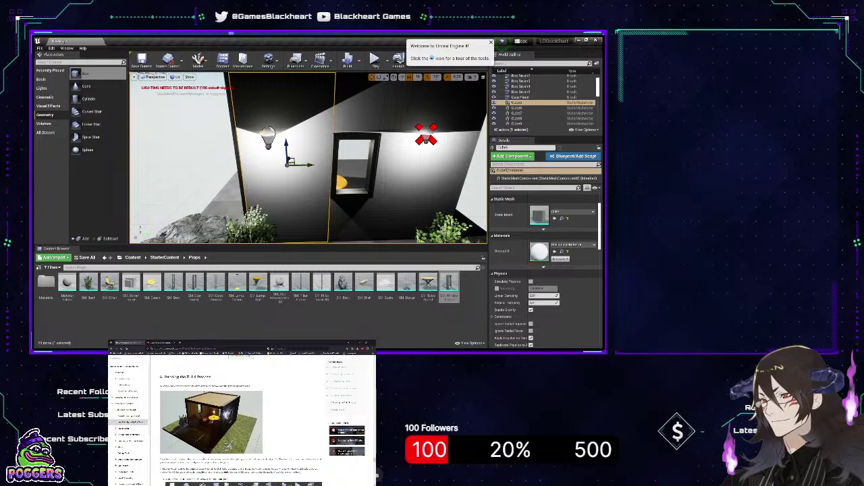
mouse_move(308, 159)
right_mouse_down()
mouse_move(432, 159)
mouse_move(311, 158)
right_mouse_up()
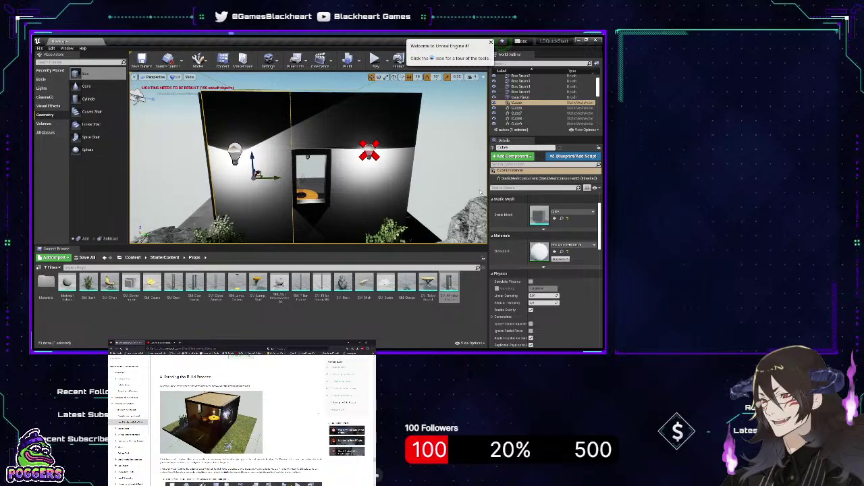
mouse_move(307, 162)
right_mouse_down()
mouse_move(306, 147)
mouse_move(284, 157)
mouse_move(446, 159)
right_mouse_up()
key("a")
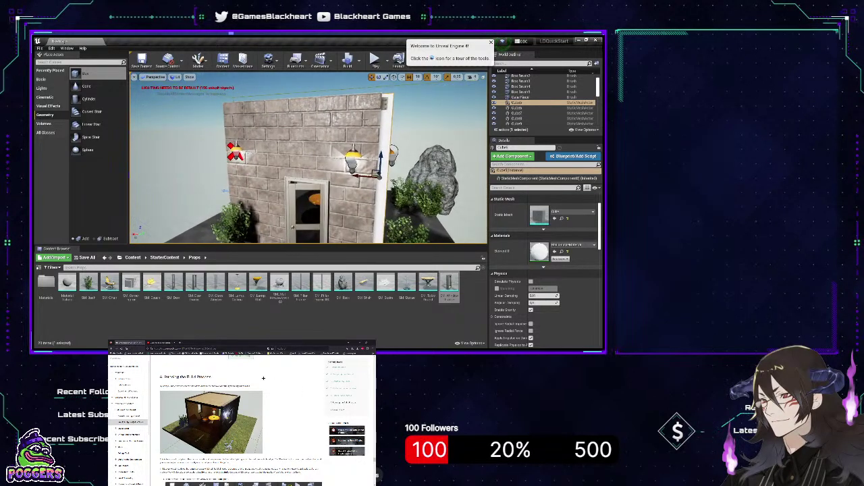
Widen the brick door wall brush along its length to cover the exposed end of the untextured wall, and adjust its alignment
left_click(364, 119)
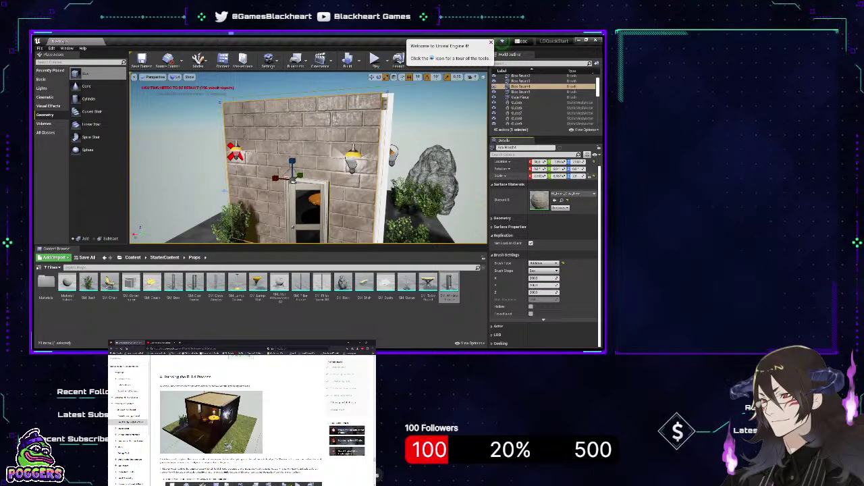
left_click_drag(541, 176, 542, 177)
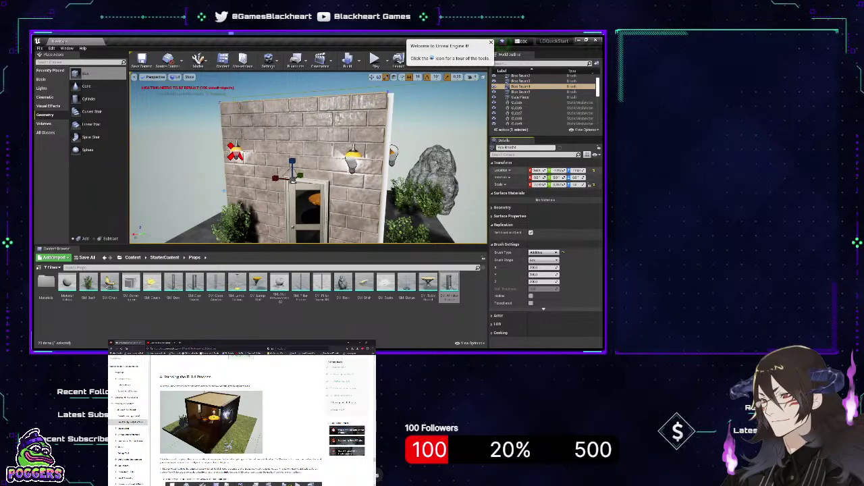
left_click_drag(293, 179, 295, 174)
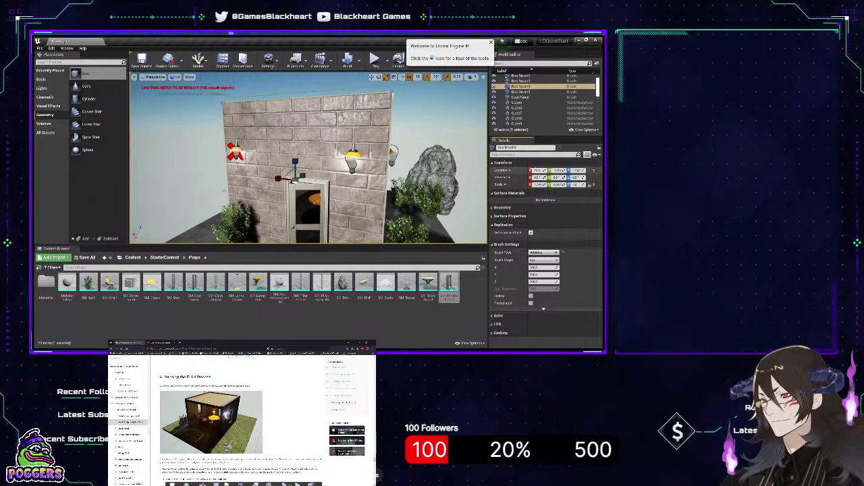
mouse_move(436, 137)
left_mouse_down()
mouse_move(405, 155)
mouse_move(360, 209)
left_mouse_up()
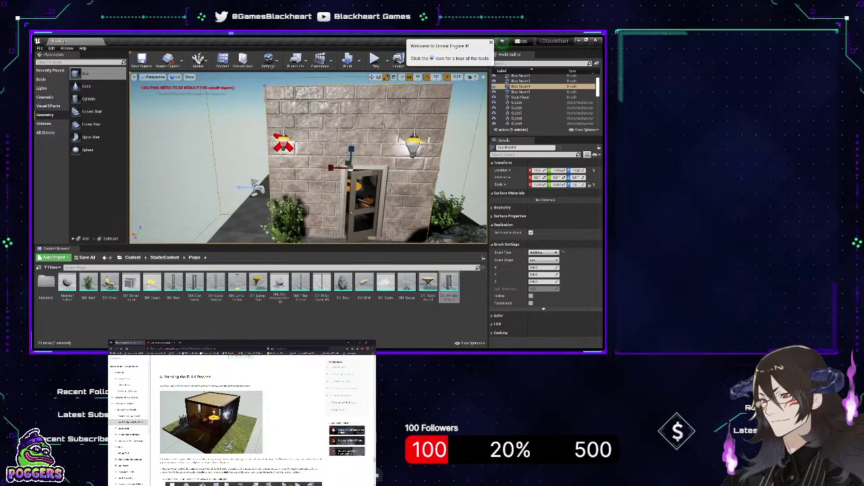
Shift the subtractive doorway brush along the X axis so the opening lines up with the door frame
left_click(521, 82)
left_click(521, 92)
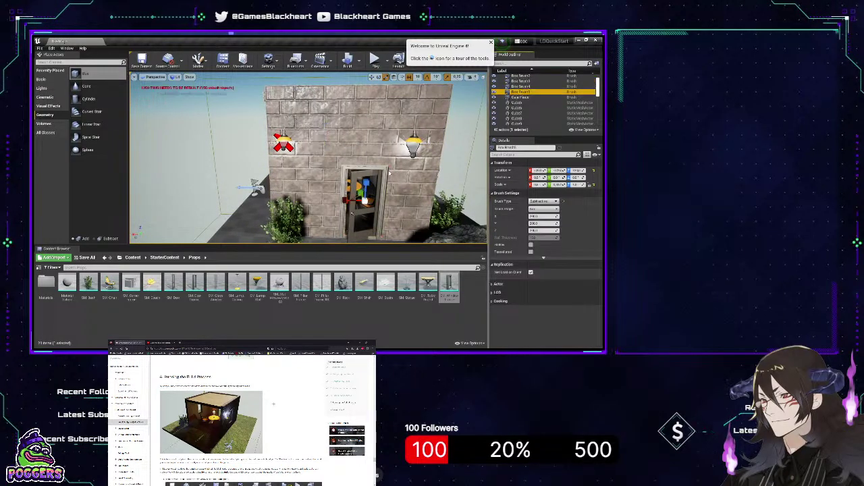
key("w")
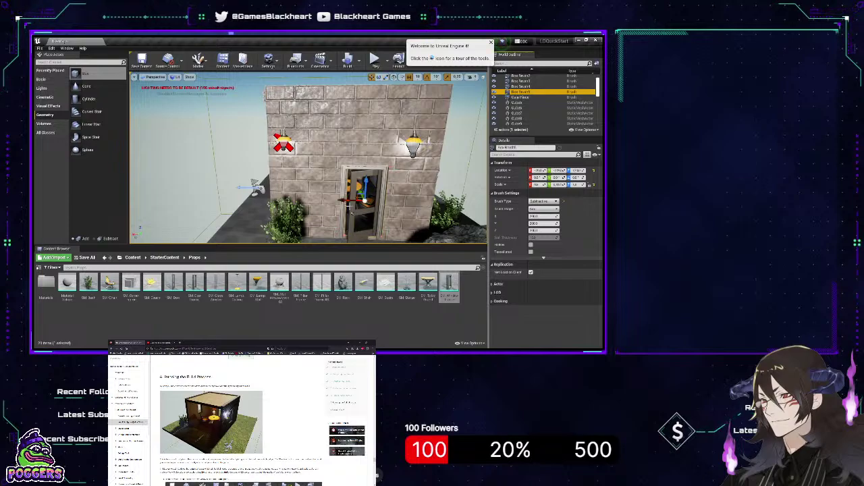
left_click(540, 171)
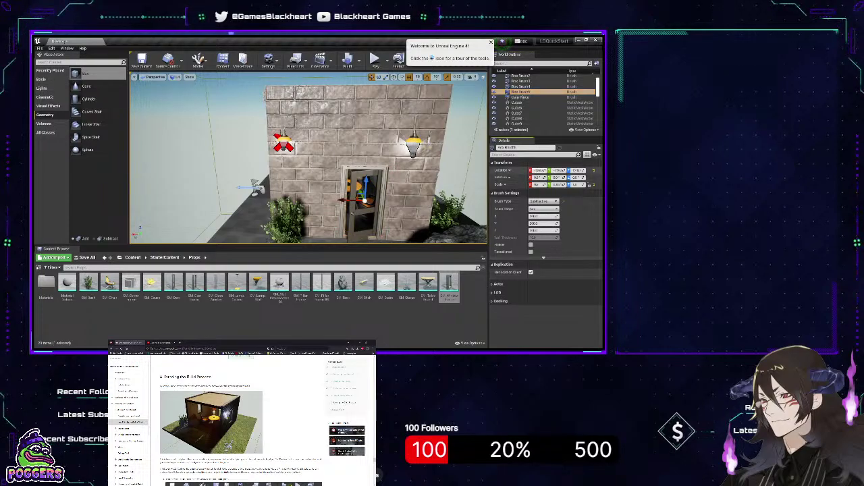
left_click_drag(540, 170, 543, 170)
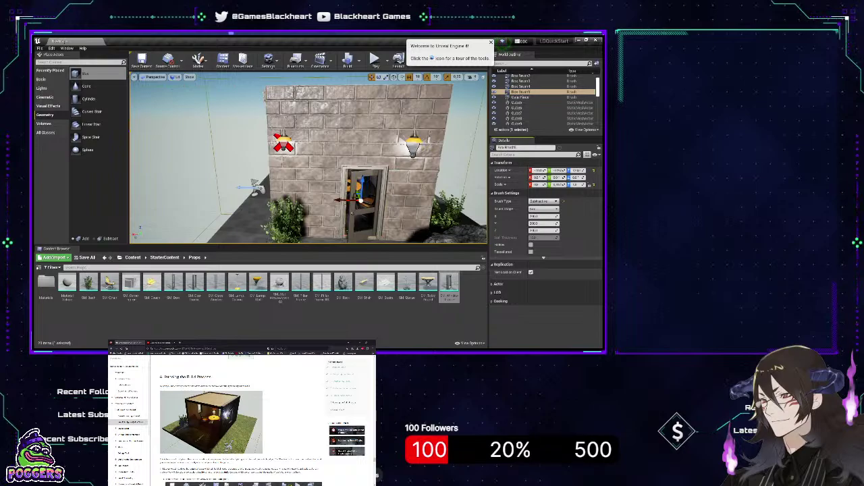
right_click_drag(459, 162, 439, 156)
key("w")
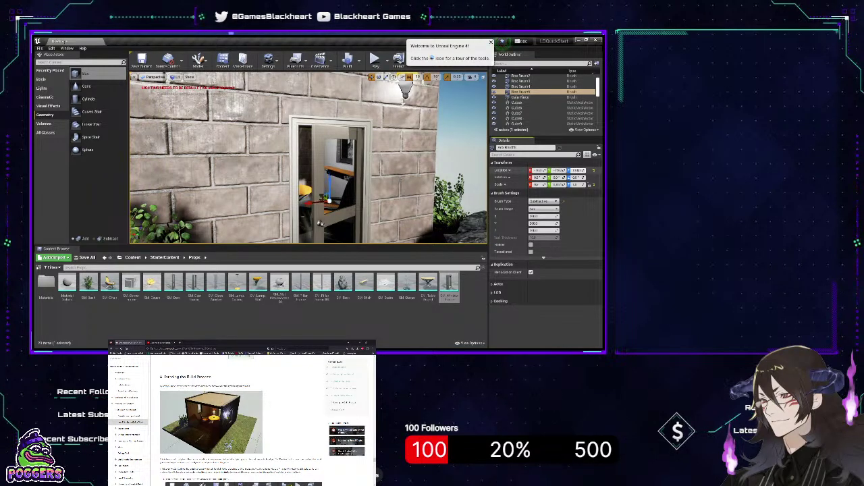
right_click_drag(324, 158, 307, 168)
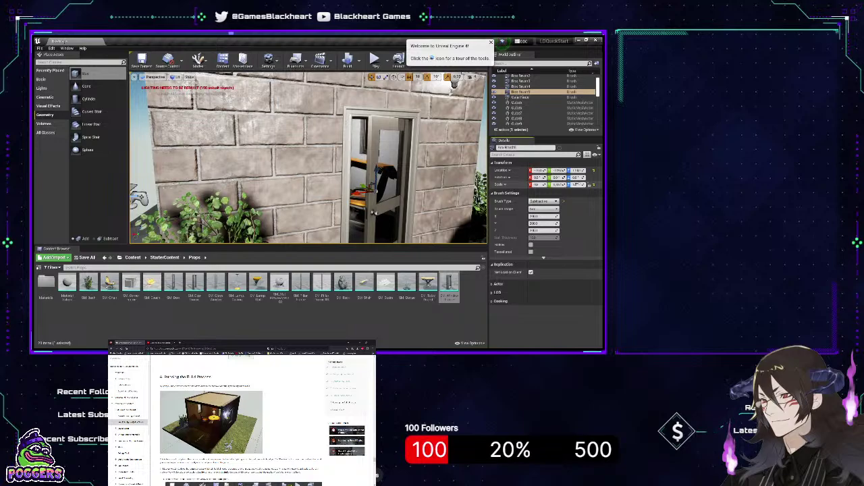
Examine the doorway, side walls and back wall from inside the room and from its open front
mouse_move(338, 172)
right_mouse_down()
mouse_move(297, 170)
mouse_move(364, 172)
mouse_move(283, 172)
mouse_move(387, 173)
right_mouse_up()
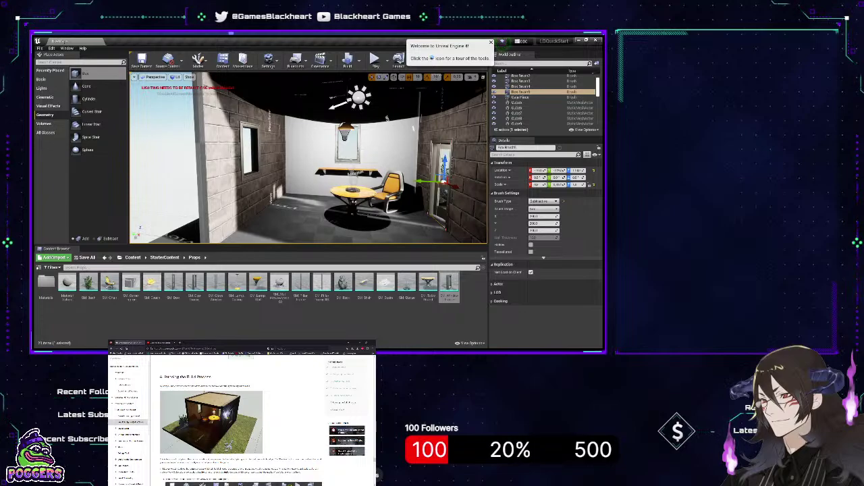
right_click_drag(387, 173, 309, 173)
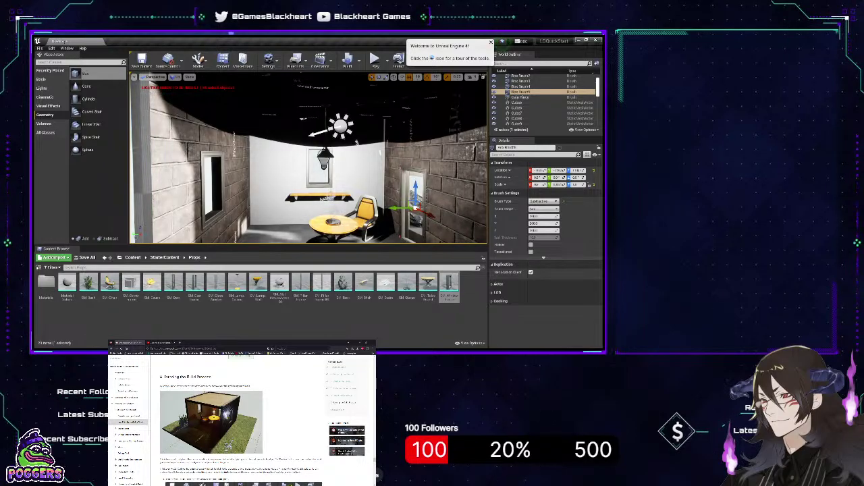
right_click_drag(310, 173, 265, 173)
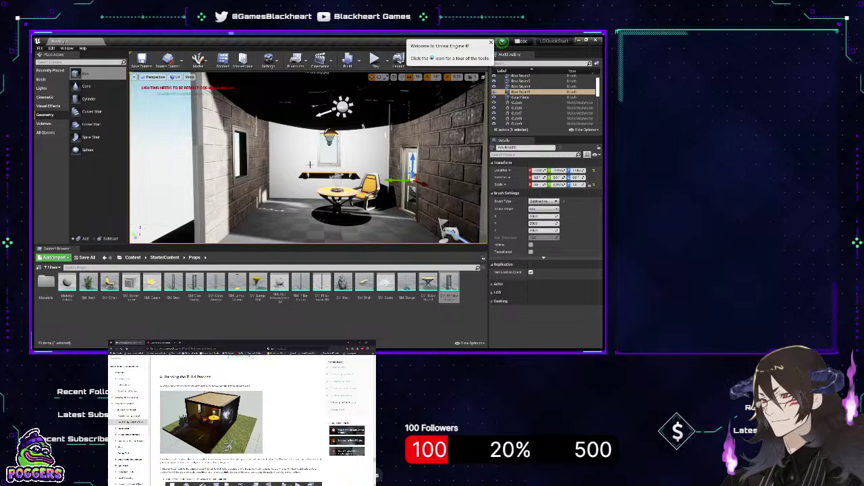
key("s")
mouse_move(310, 165)
right_mouse_down()
mouse_move(351, 162)
mouse_move(324, 162)
right_mouse_up()
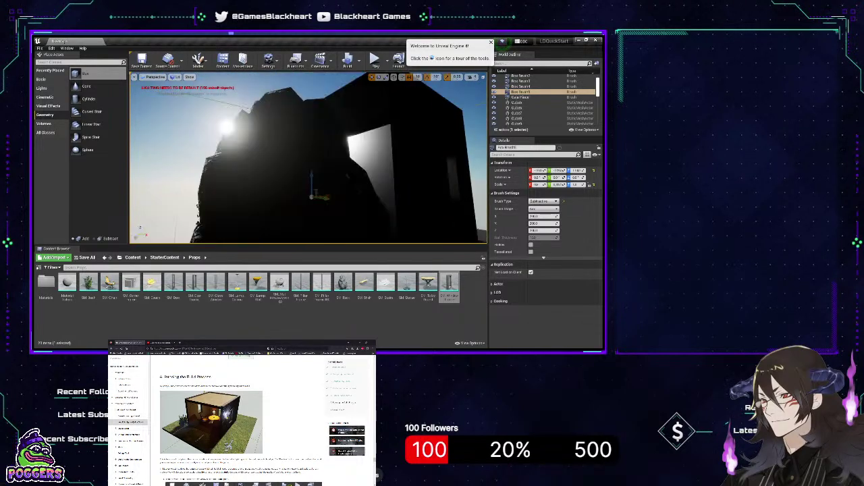
left_click_drag(324, 162, 388, 166, "alt")
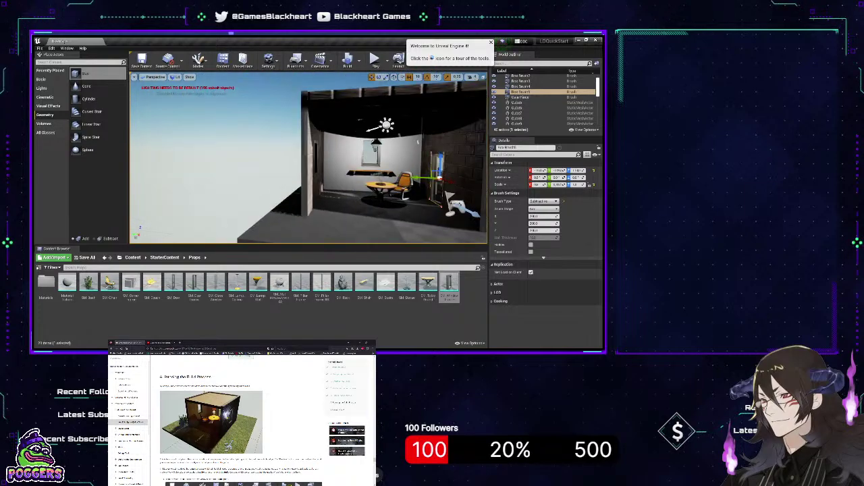
key("w")
right_click_drag(311, 162, 260, 179)
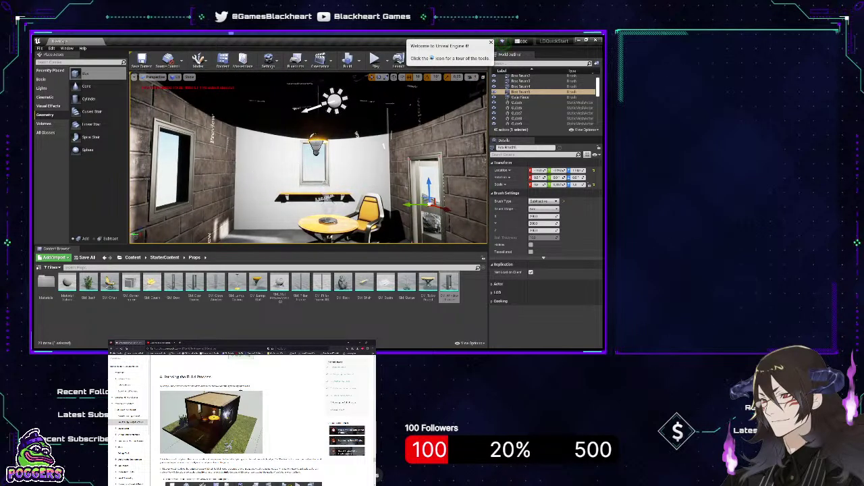
Shift the ceiling lamp sideways and back over the table to check its alignment with the point light
left_click(316, 146)
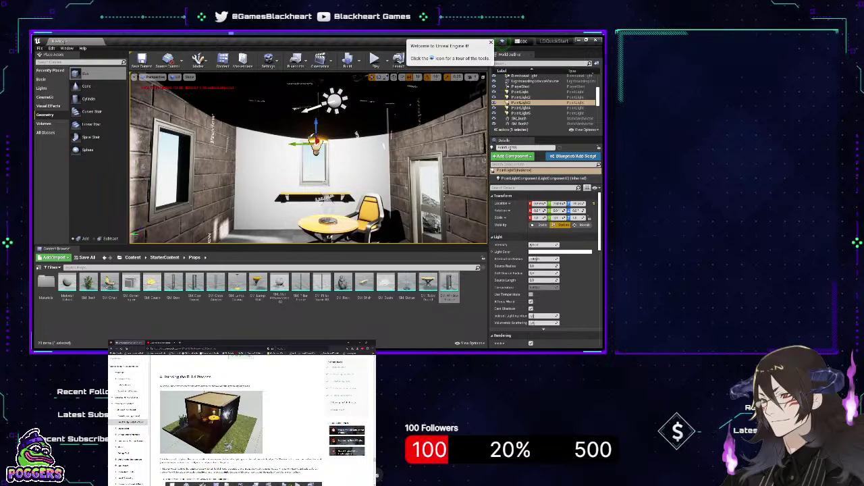
left_click(316, 146)
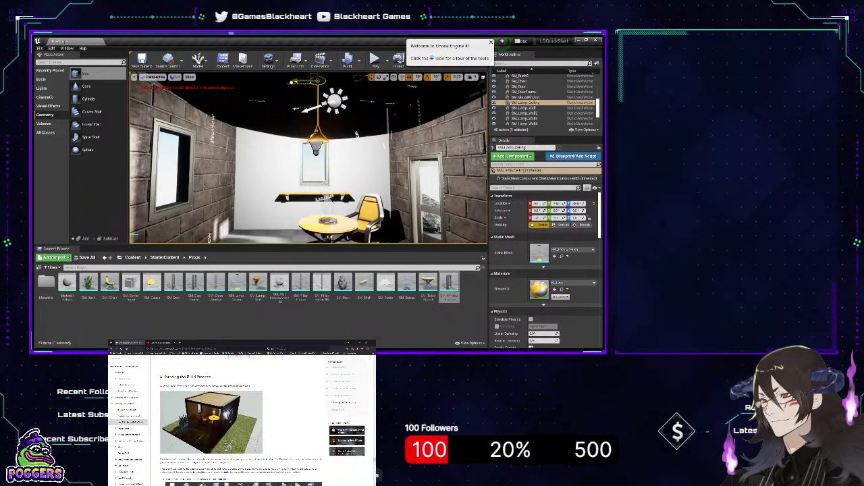
left_click_drag(293, 83, 289, 83)
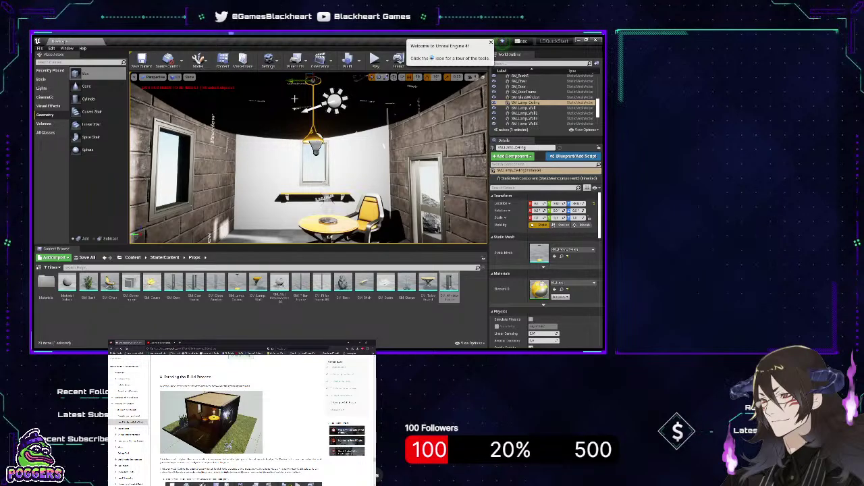
left_click_drag(295, 82, 299, 82)
left_click(316, 149)
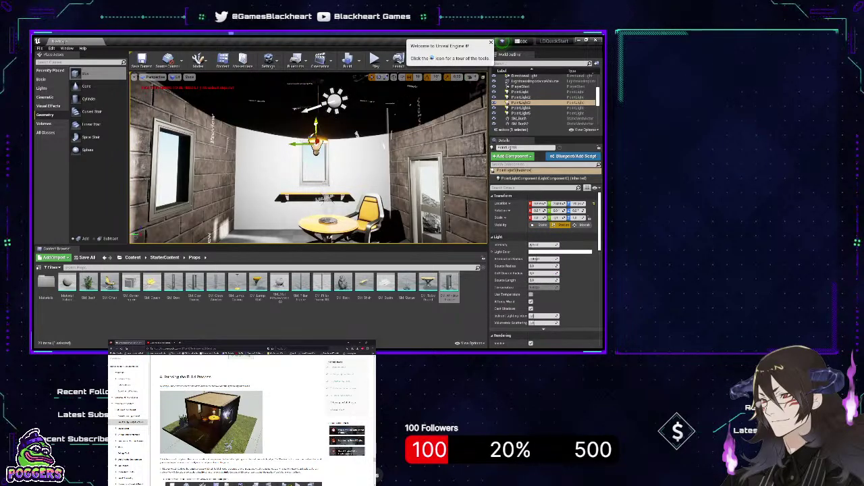
Examine the ceiling point light and the brick side wall's window, then view the whole room from above and outside
key("w")
right_click_drag(254, 151, 277, 201)
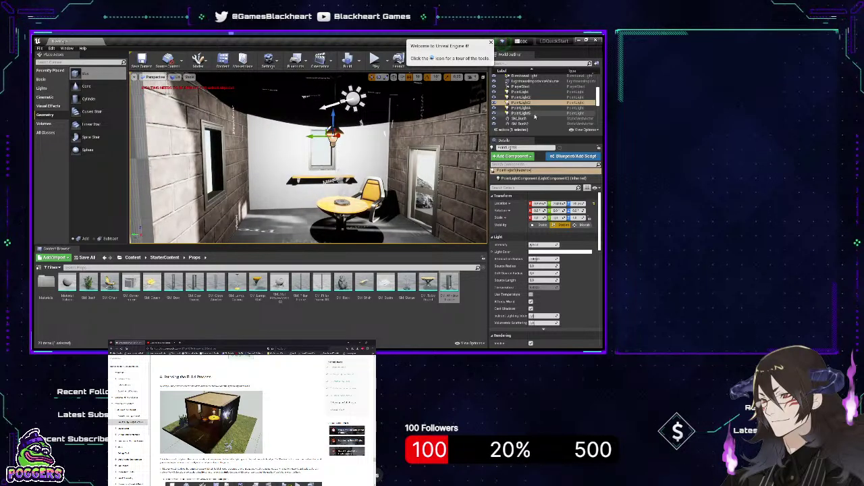
left_click(495, 103)
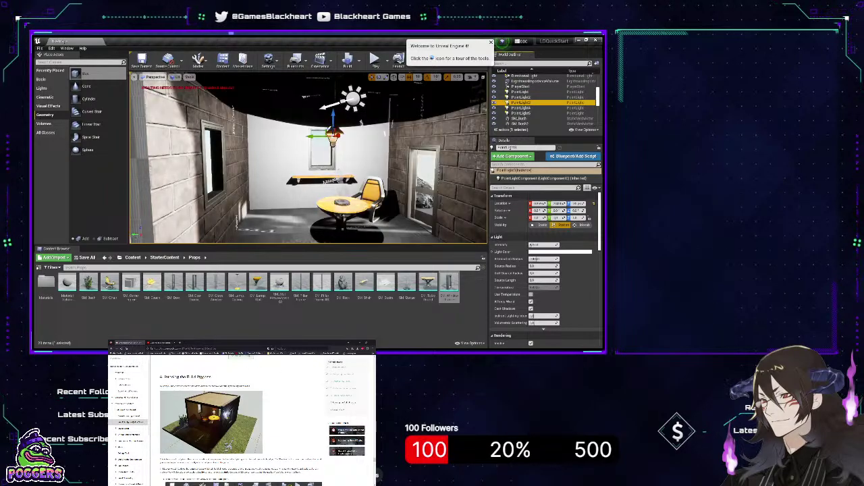
left_click(210, 152)
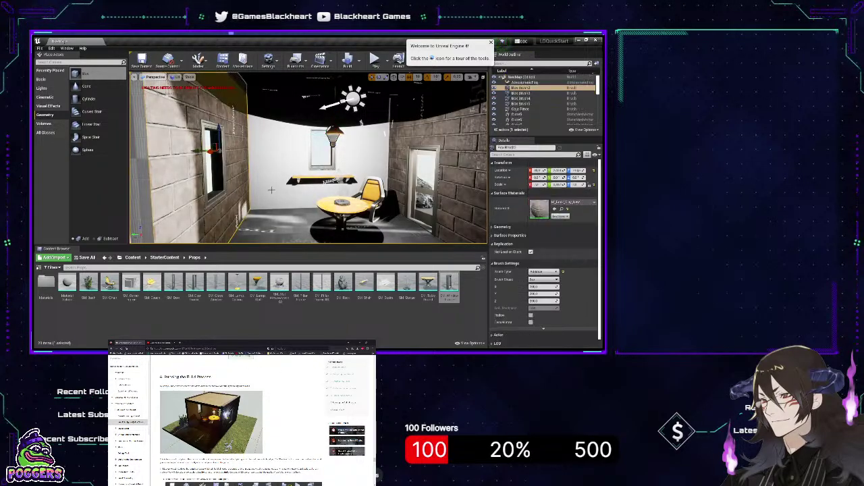
right_click_drag(298, 183, 399, 223)
key("s")
key("d")
key("a")
key("d")
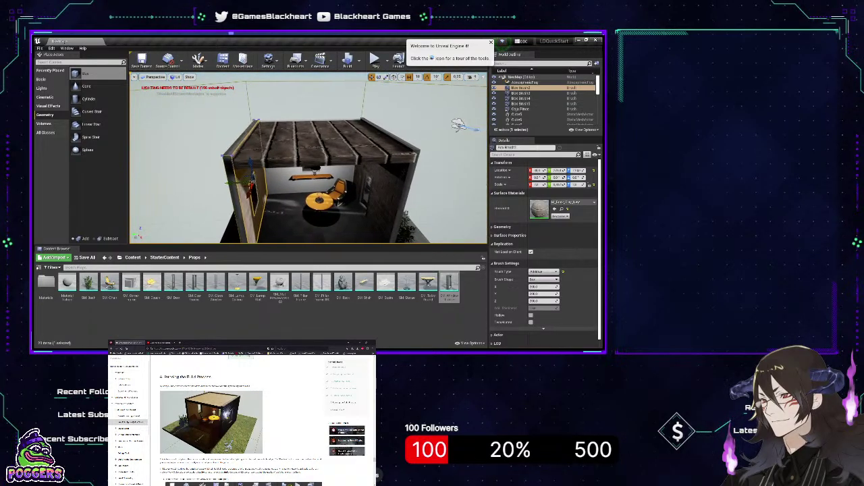
key("a")
right_click_drag(308, 169, 182, 165)
key("d")
key("d")
right_click_drag(307, 159, 365, 207)
key("w")
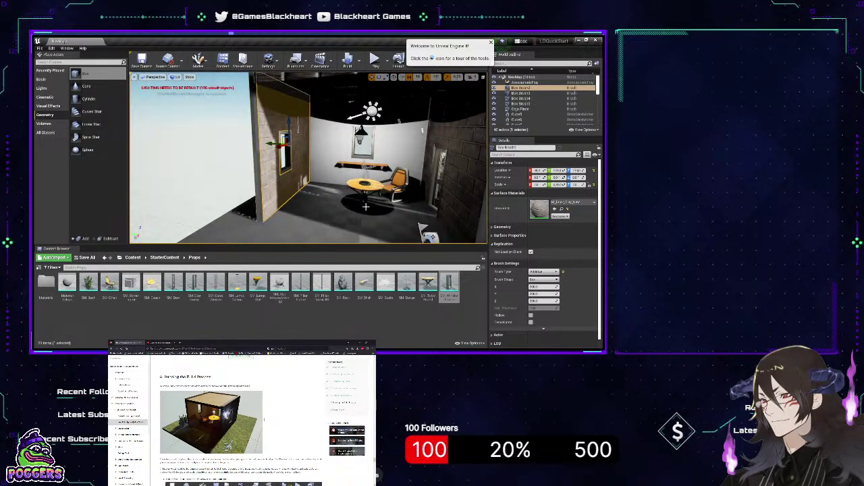